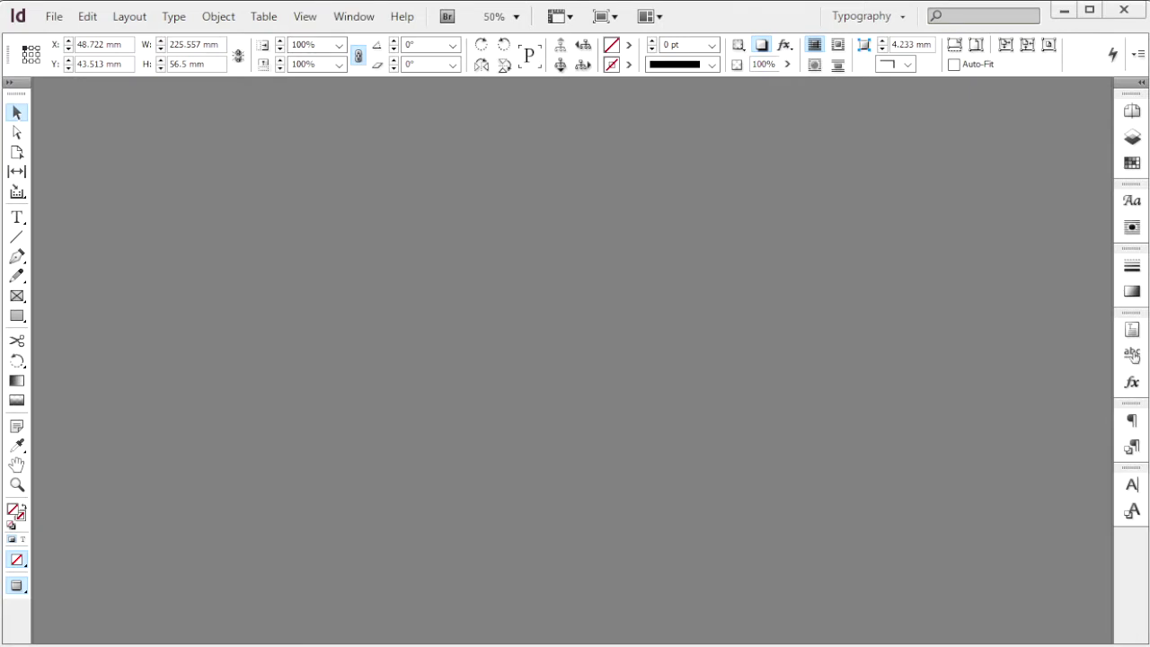
Create a one-page 323 × 470 mm document with three columns, 10 mm gutter and 5 mm bleed, and save it as 수험번호-성명-1.indd
key("ctrl+n")
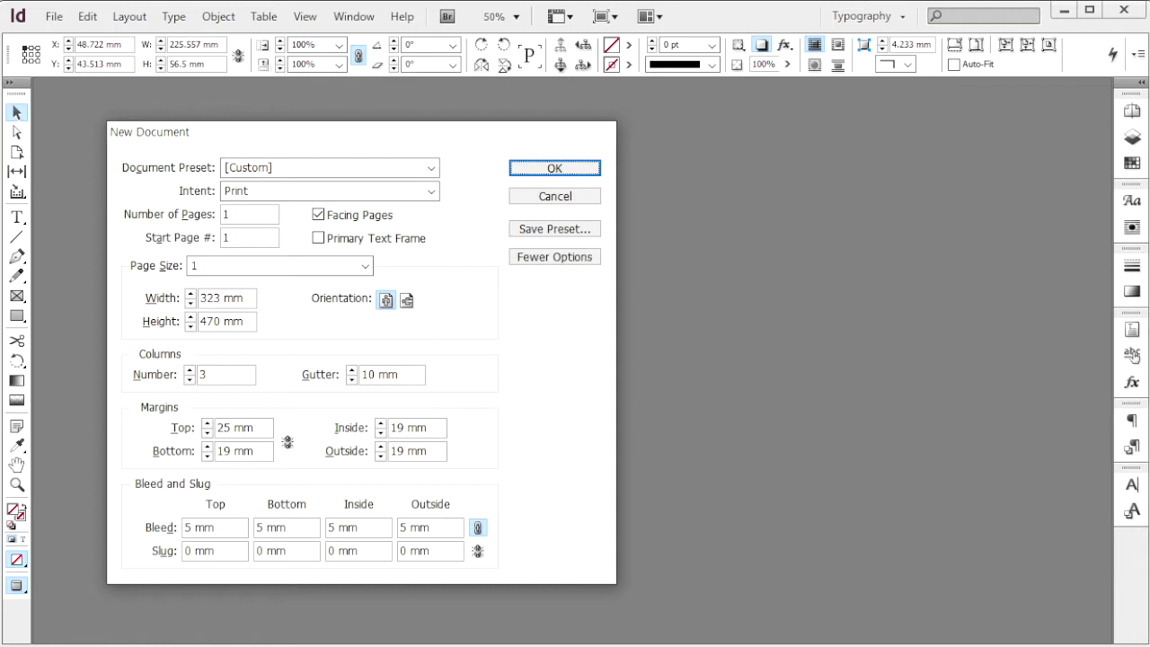
key("Return")
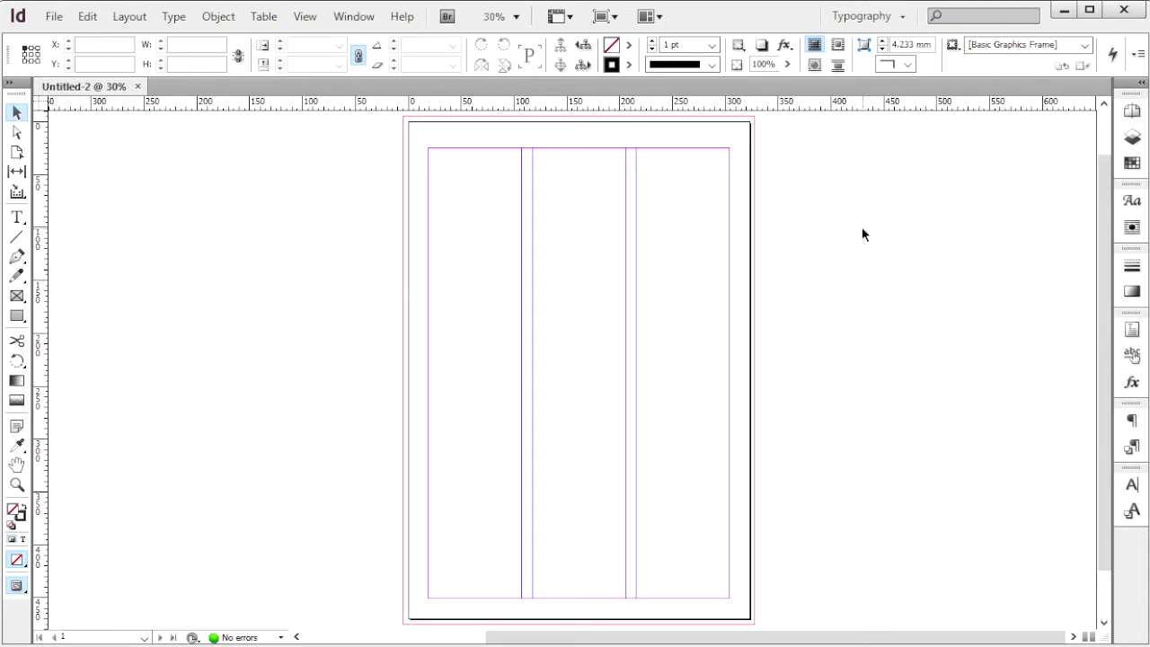
key("ctrl+s")
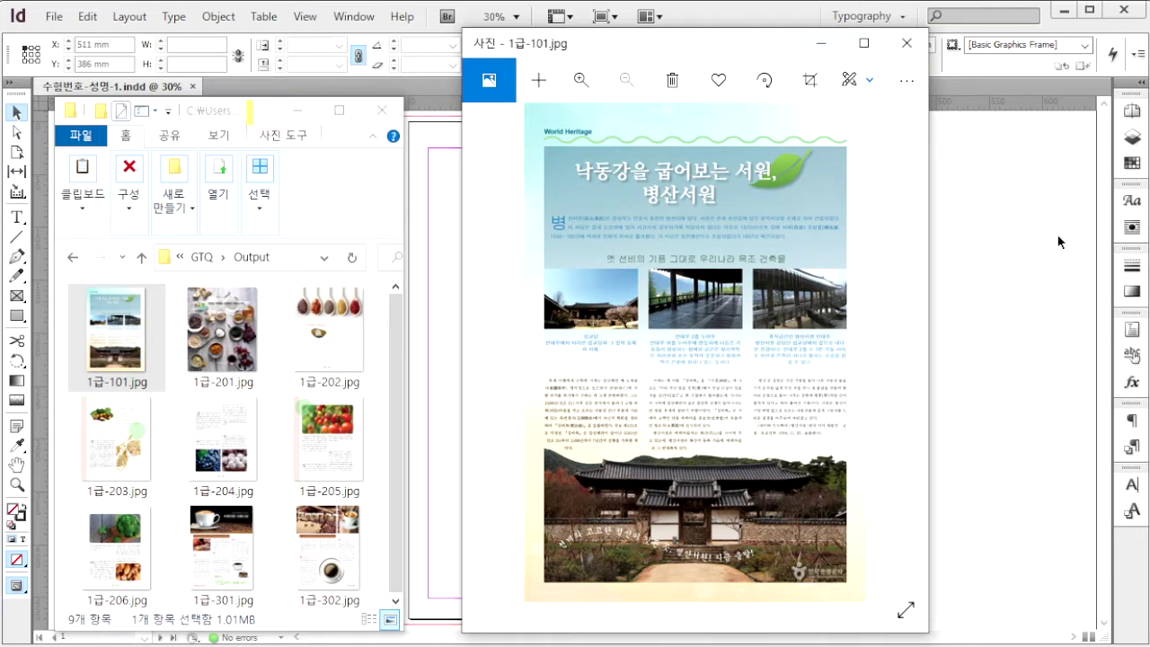
left_click(1058, 242)
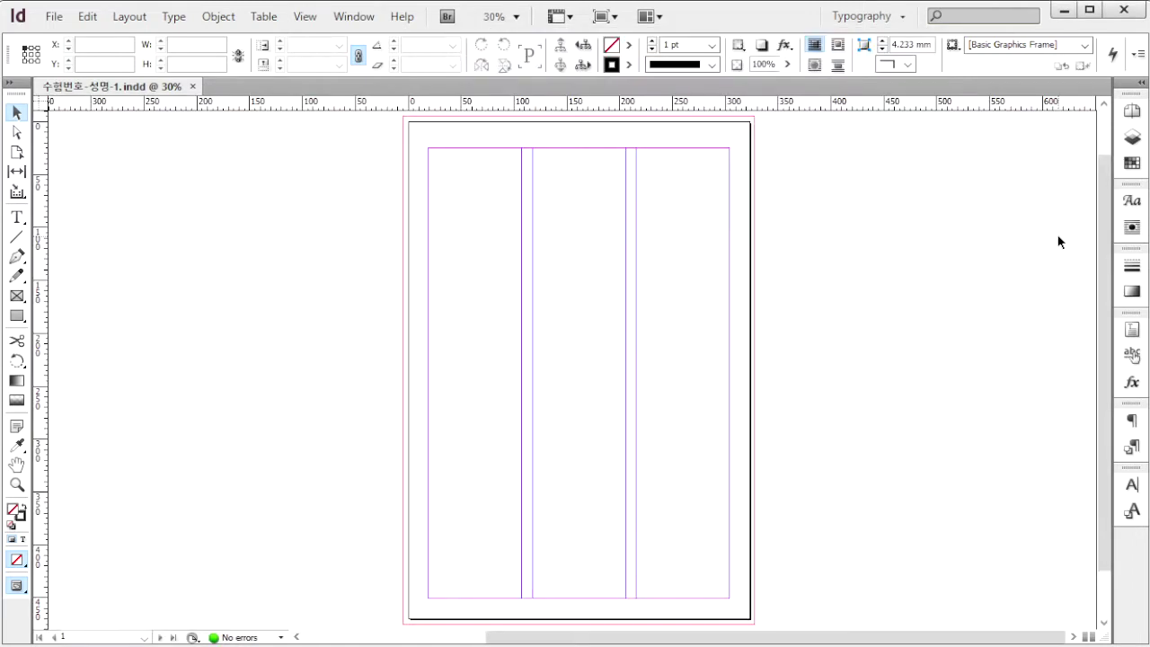
Place 1급-1.jpg as the background, covering the whole page out to the bleed, about 333 × 480 mm
key("ctrl+d")
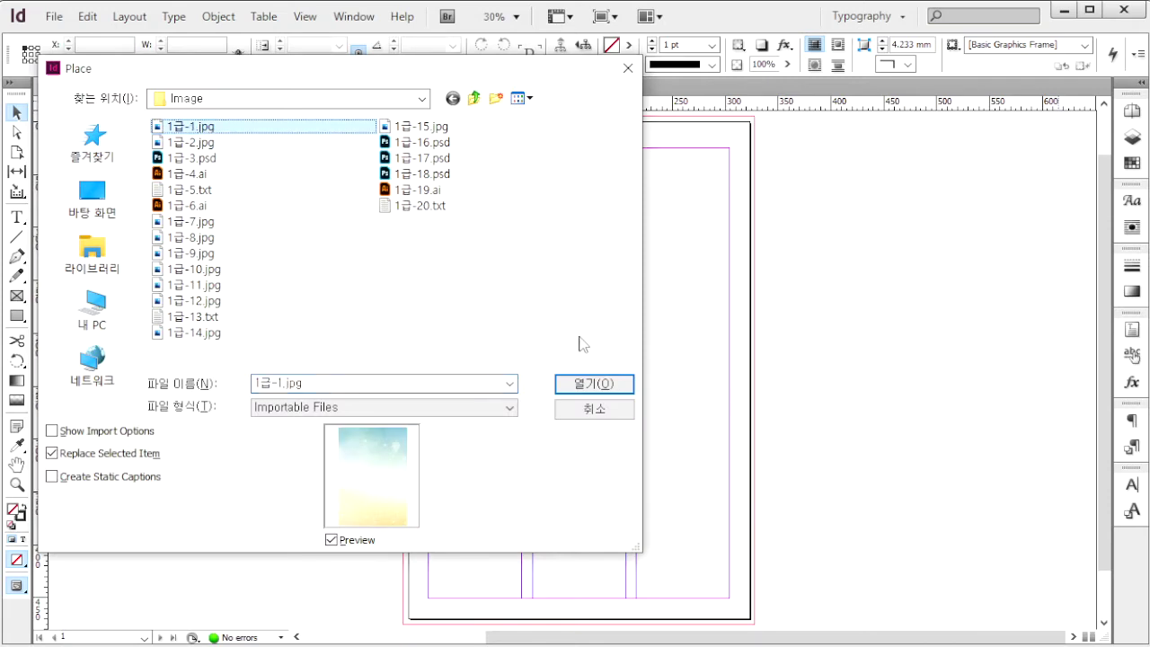
left_click(597, 384)
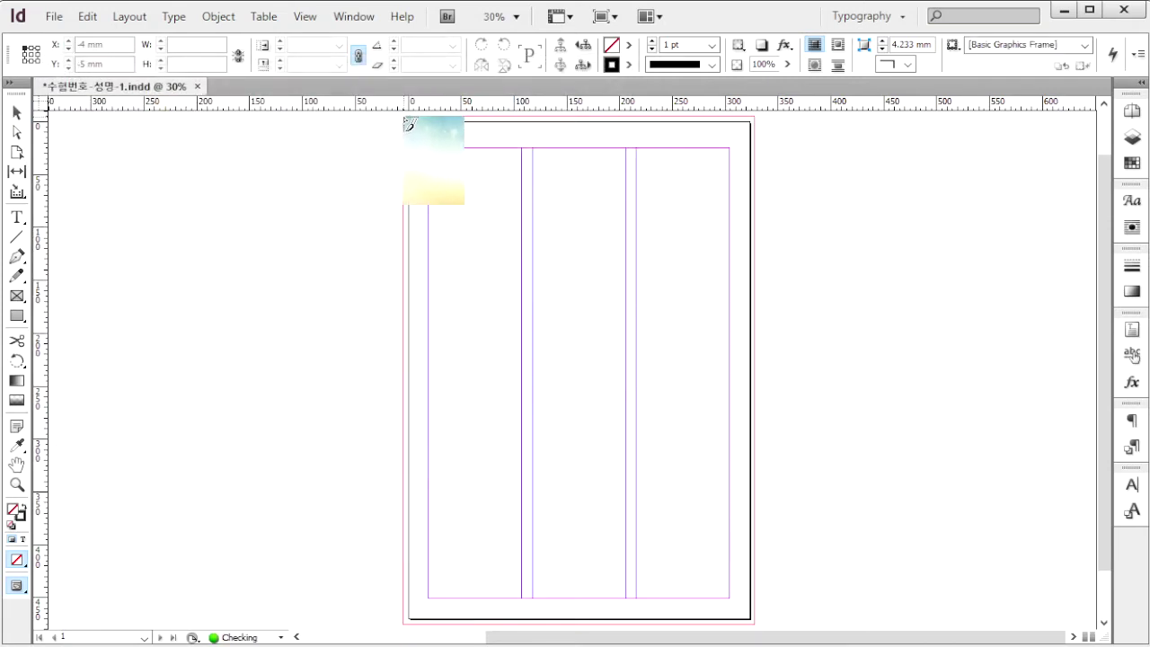
left_click_drag(405, 118, 755, 613)
Apply a linear Gradient Feather effect with a 30° angle to the background image
right_click(442, 584)
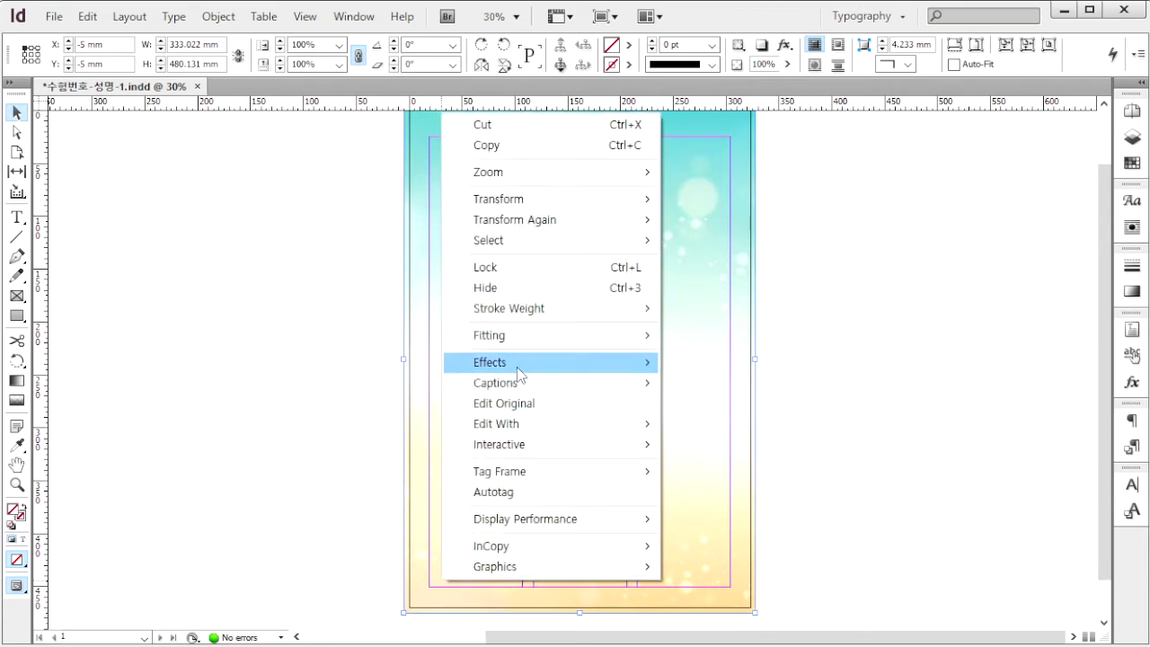
mouse_move(520, 375)
left_click(773, 554)
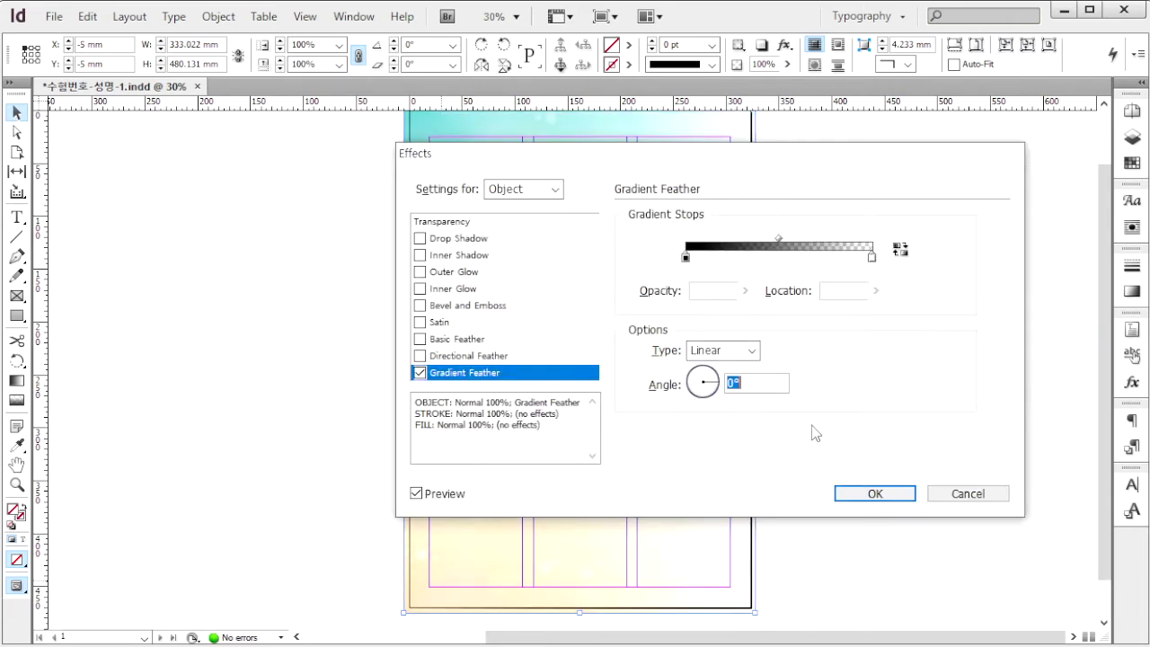
type("30")
key("Return")
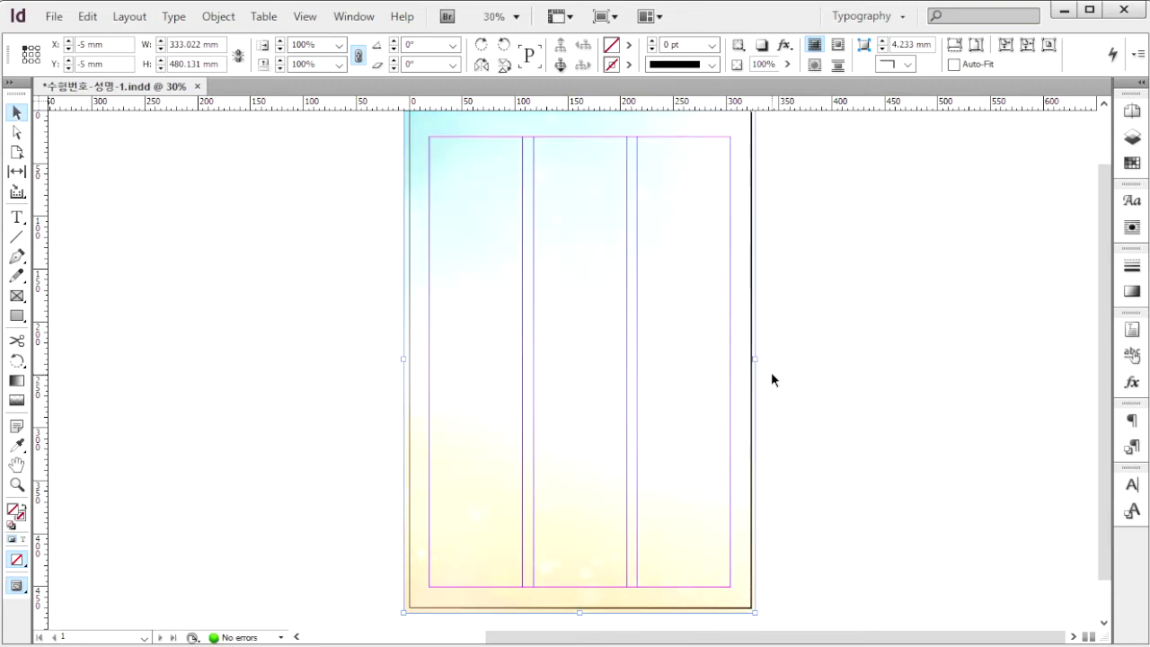
left_click(308, 362)
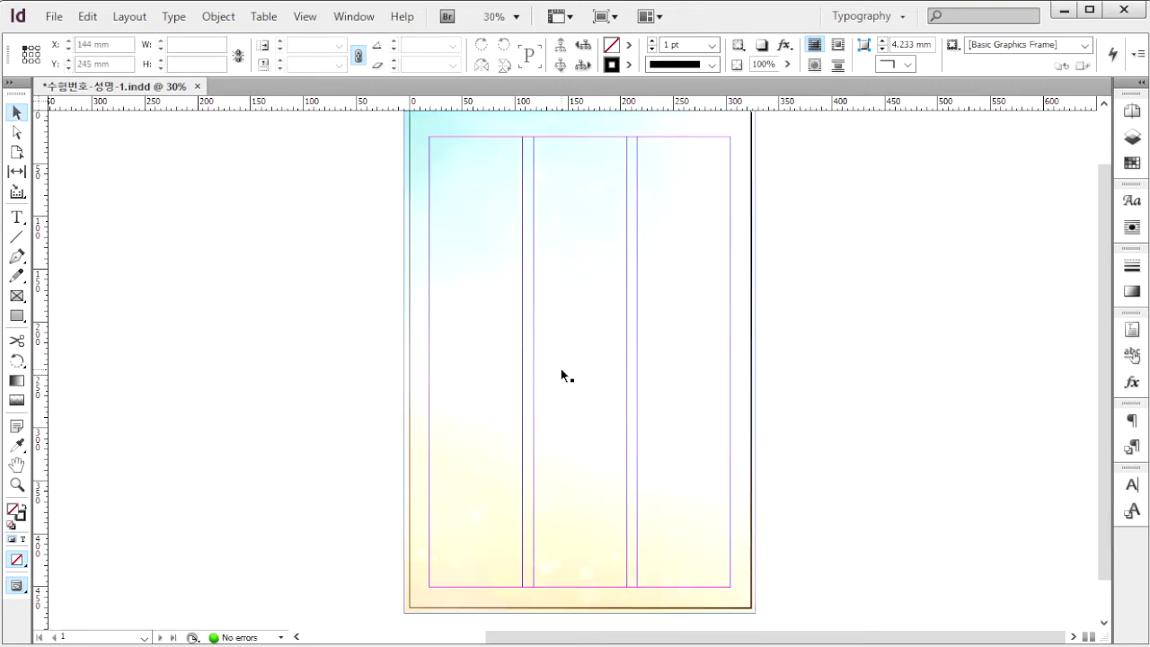
Place 1급-2.jpg in a frame about 88 × 65 mm in the first column and fill the frame proportionally
key("ctrl+d")
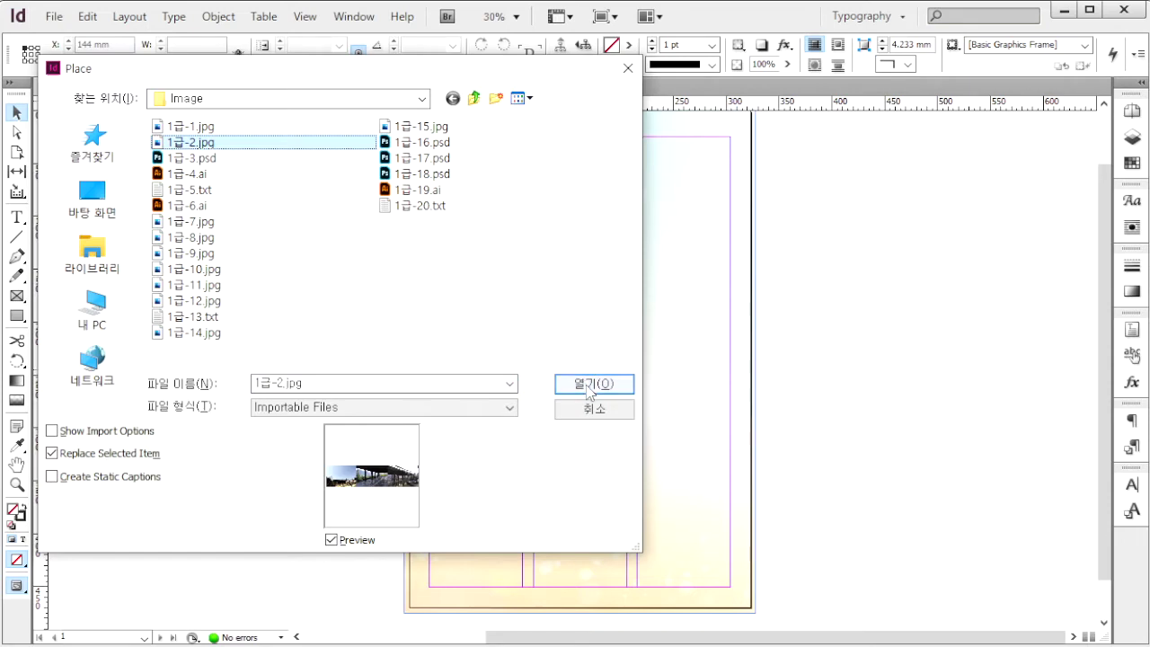
left_click(589, 384)
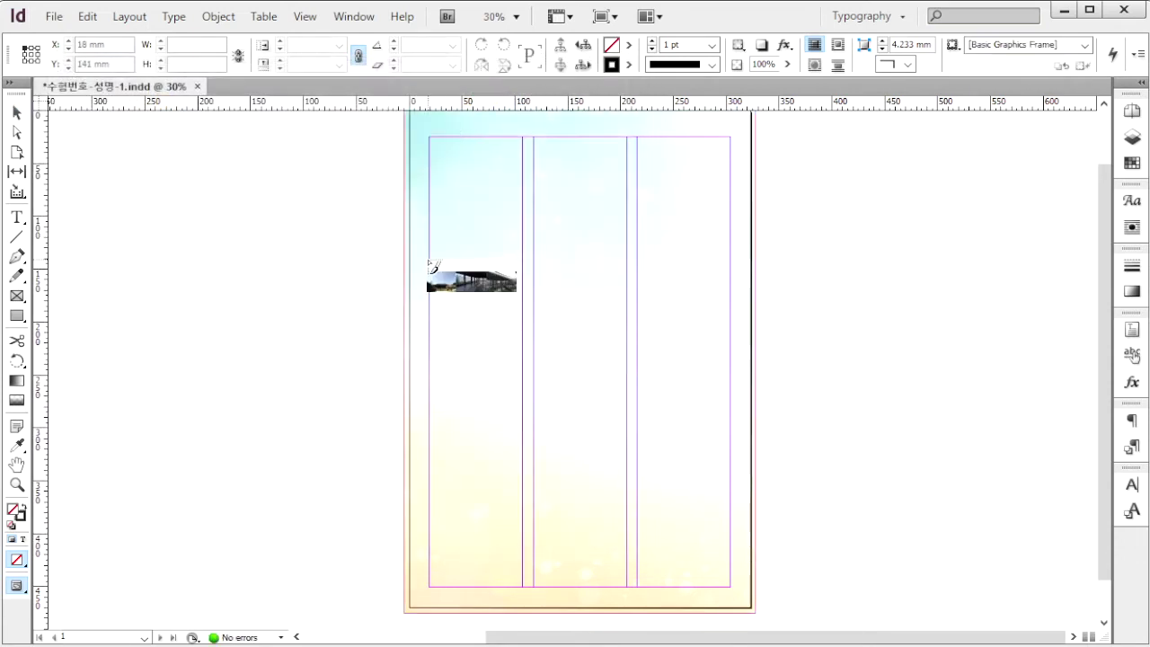
left_click_drag(430, 261, 522, 328)
left_click(522, 327)
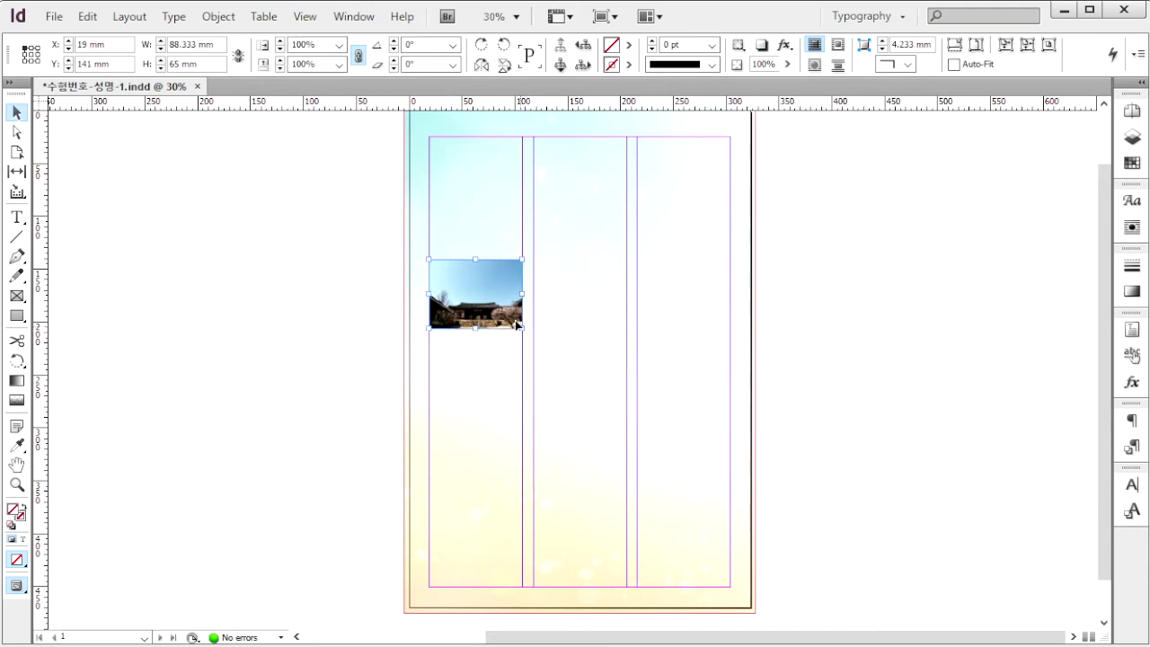
right_click(454, 289)
mouse_move(617, 539)
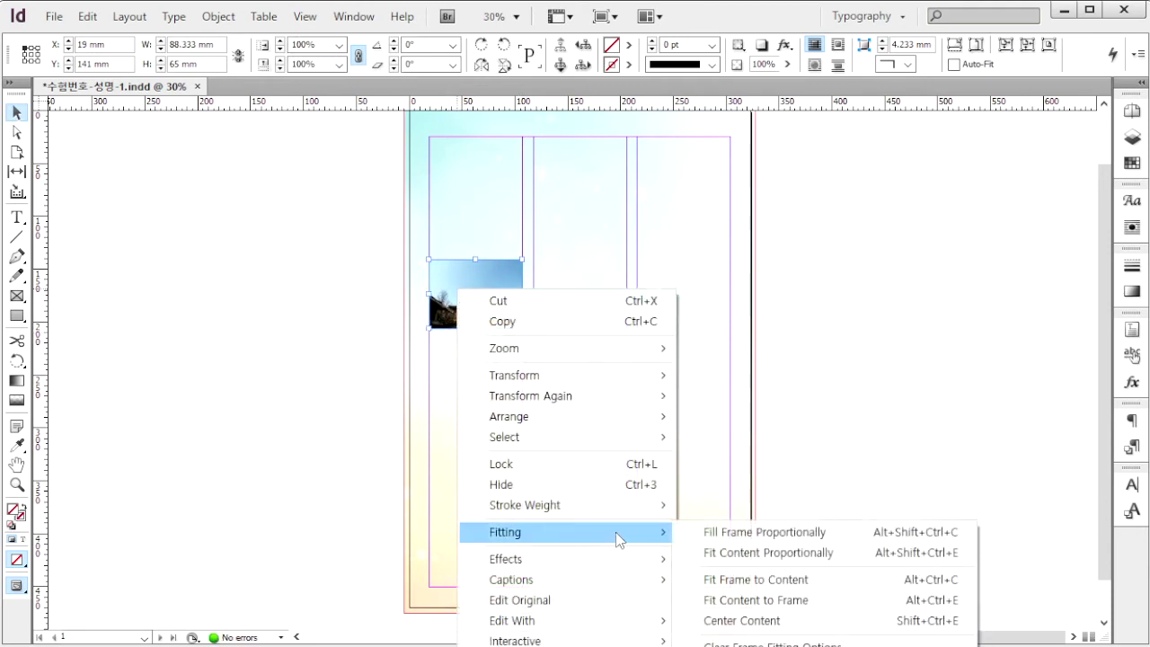
left_click(743, 538)
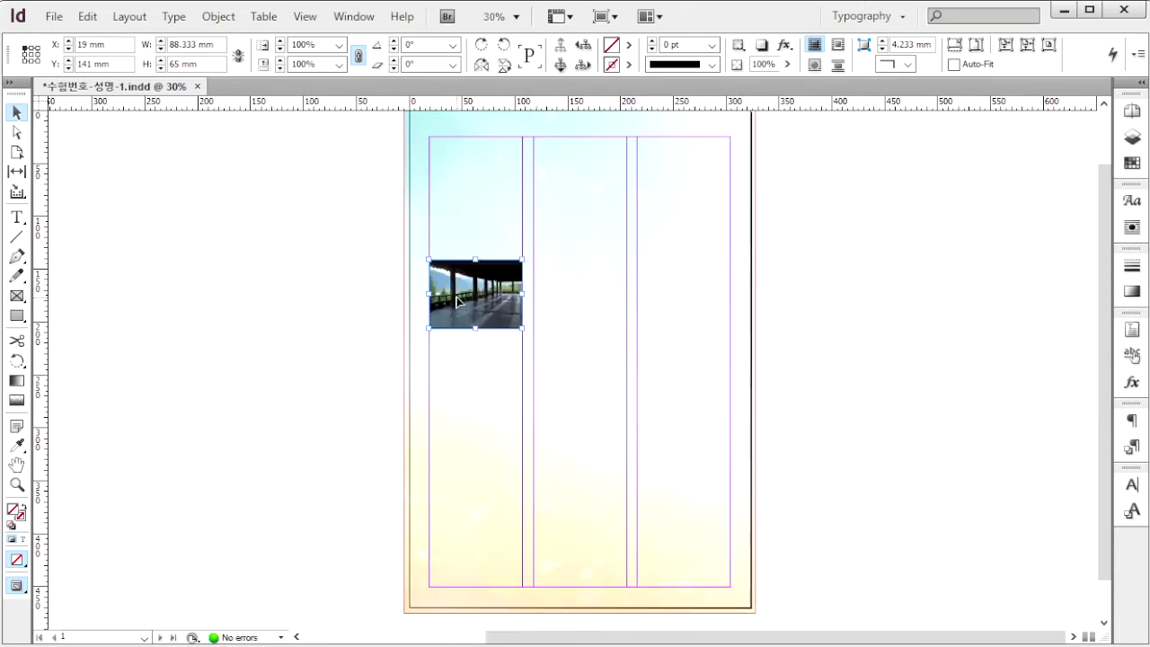
Arrange the copies of the 1급-2.jpg picture frame side by side, one in each of the three columns
left_click_drag(457, 301, 575, 300)
left_click(481, 296)
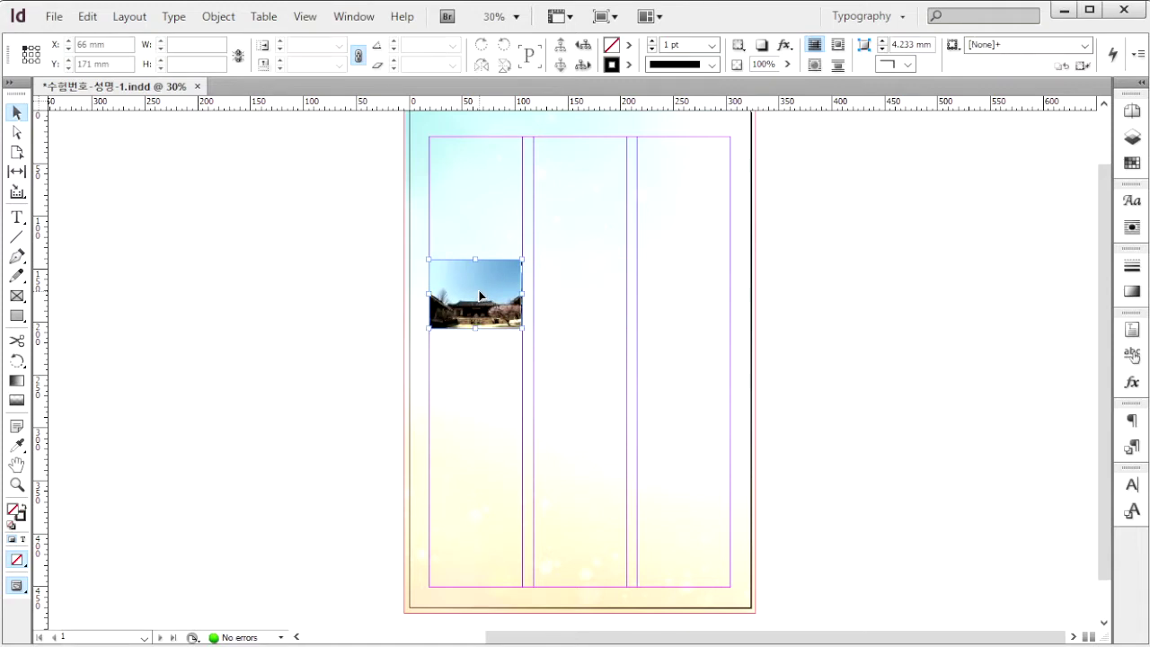
left_click_drag(481, 294, 682, 300)
left_click_drag(569, 299, 593, 302)
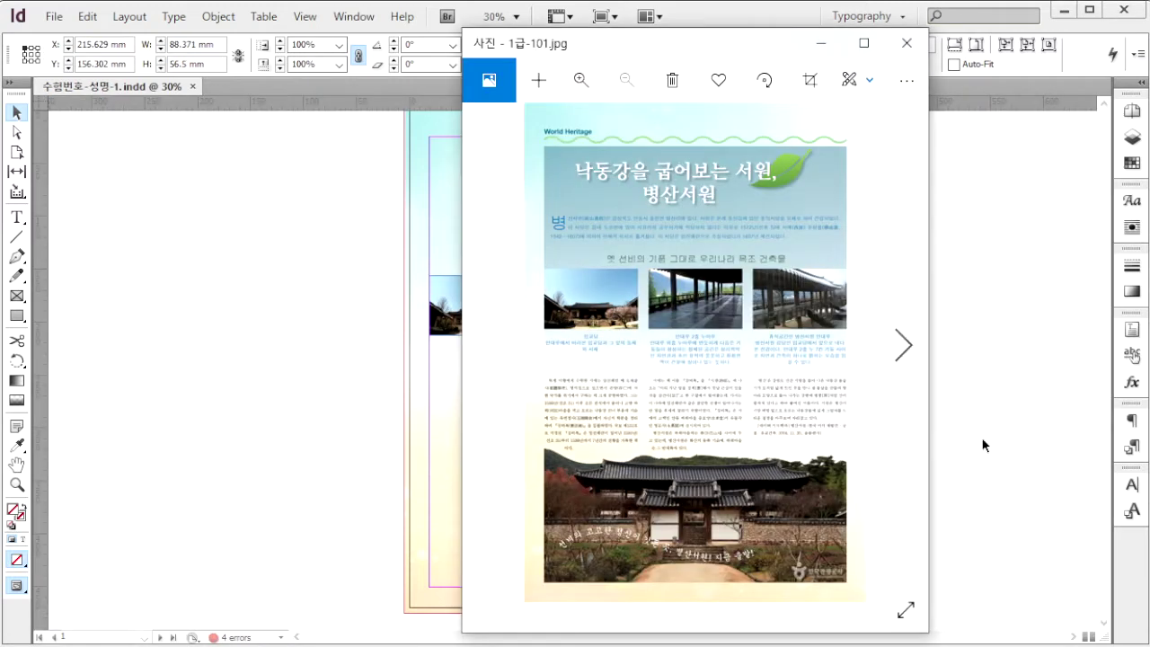
Place 1급-3.psd across the lower part of the page from bleed to bleed, about 333 × 194 mm
left_click(937, 422)
key("ctrl+d")
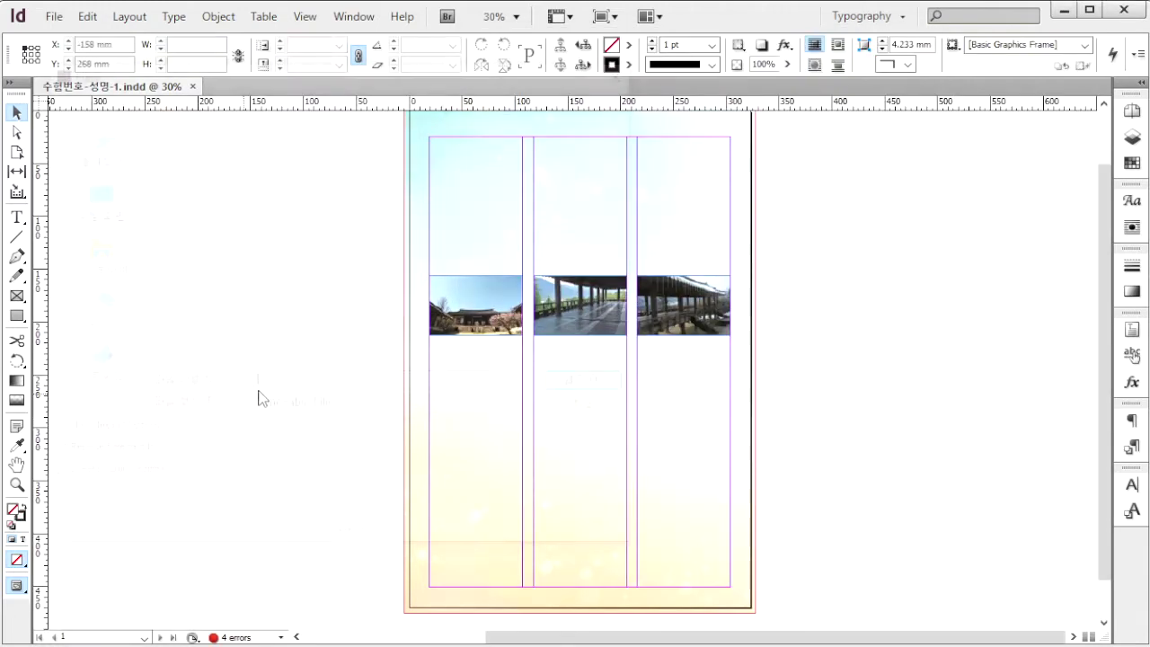
left_click(193, 160)
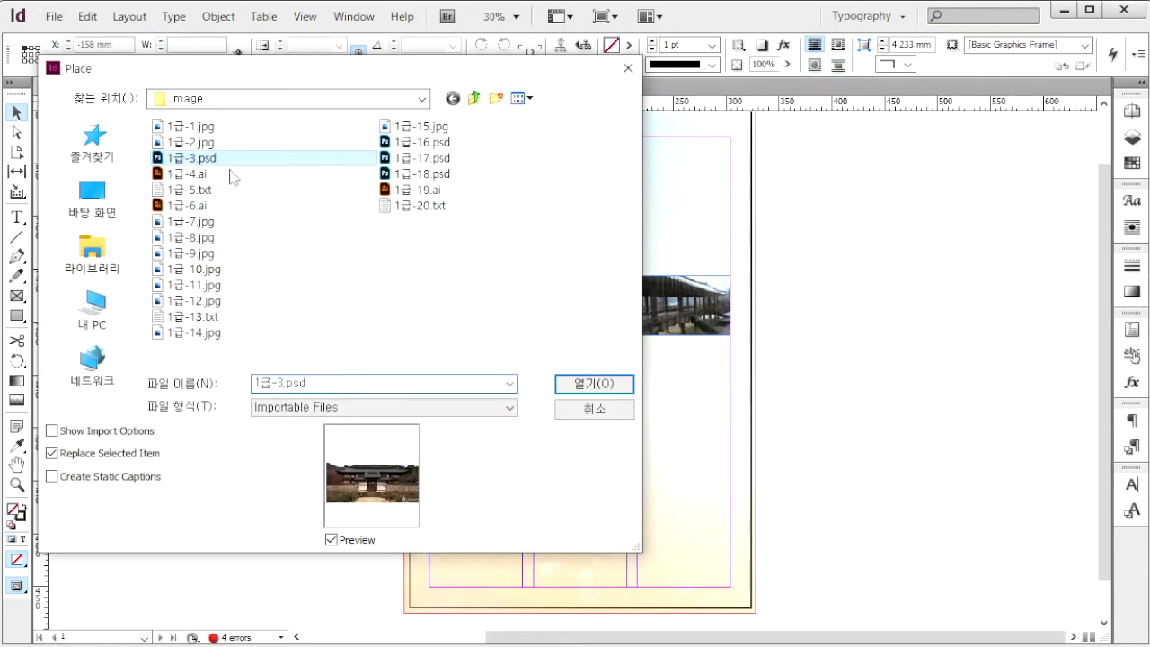
left_click(620, 384)
left_click_drag(406, 394, 756, 618)
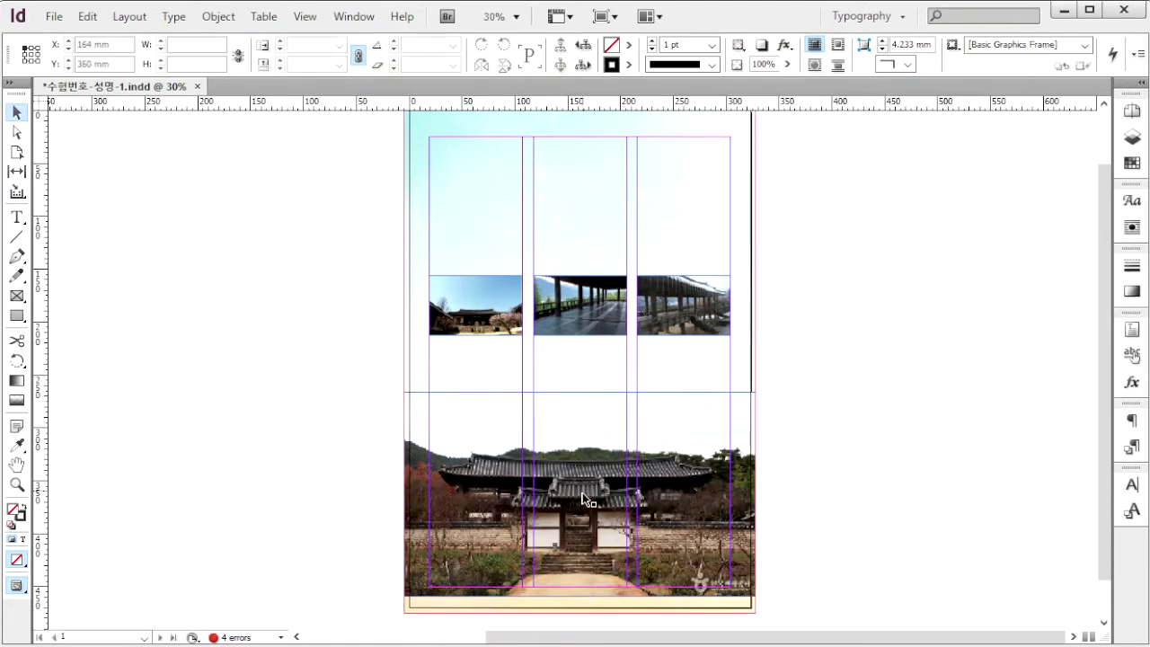
Apply a Photoshop Path clipping path using Path 1 to the large building image
left_click(223, 19)
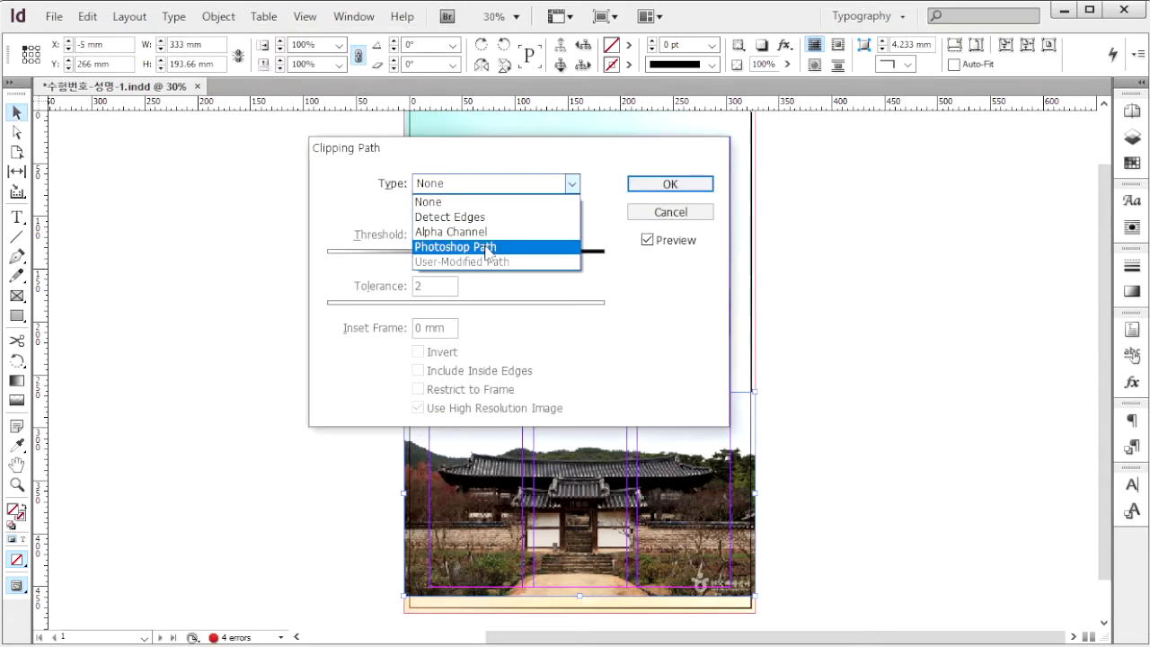
left_click(485, 248)
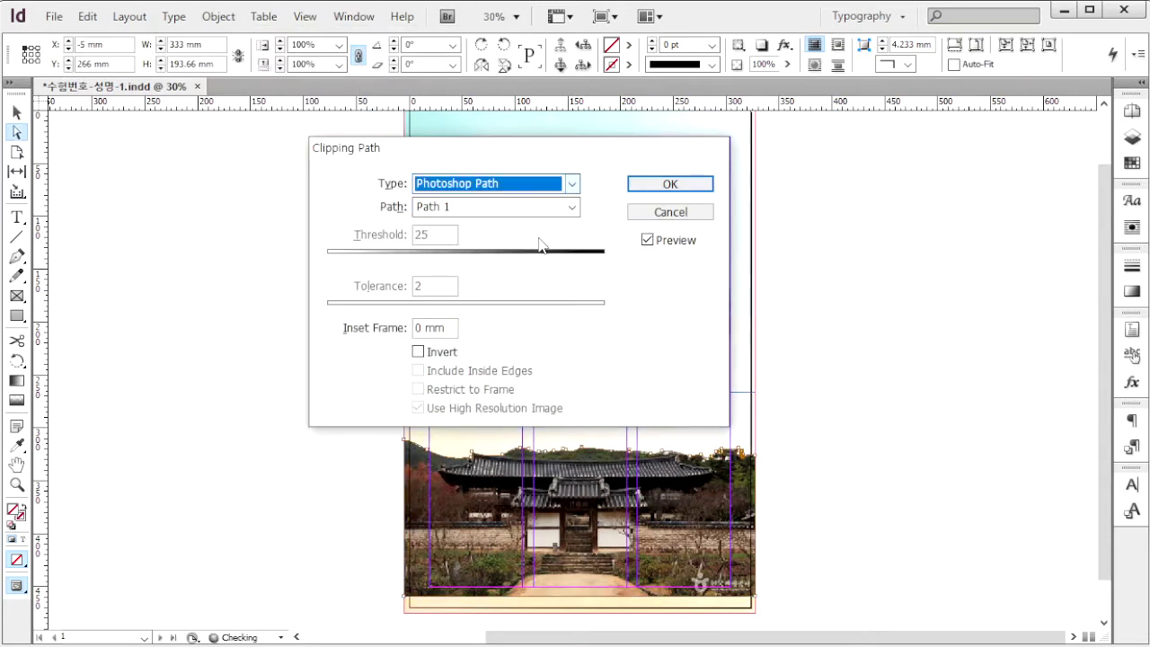
left_click(700, 186)
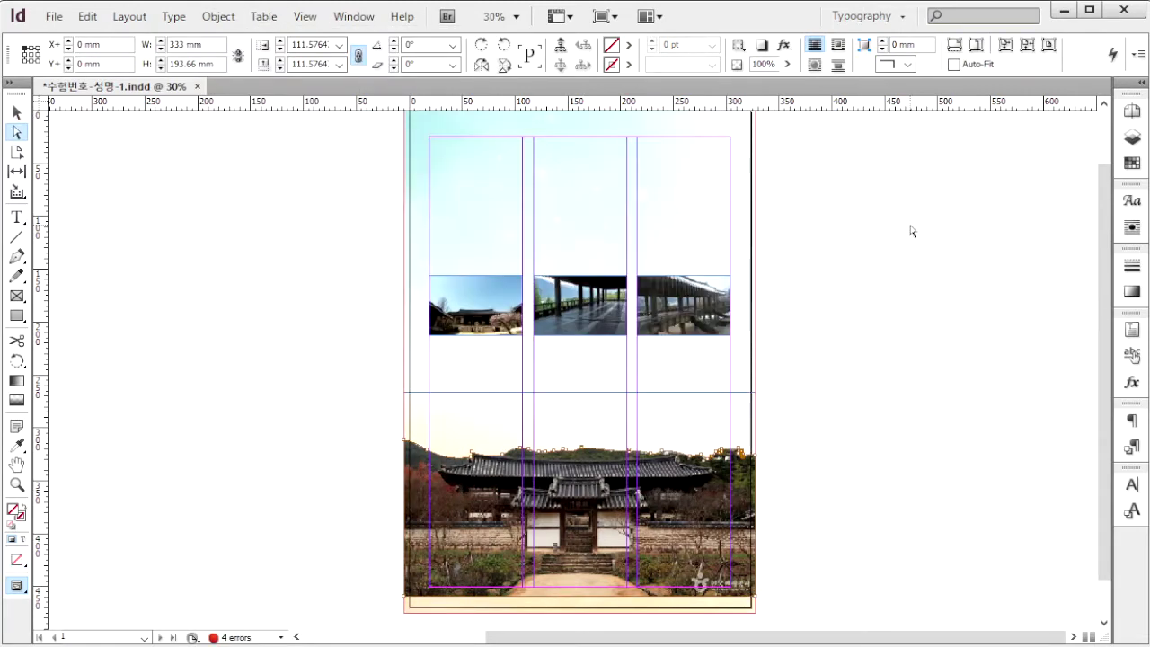
Wrap text around the shape of the clipped building image with a 6 mm offset
key("ctrl+alt+w")
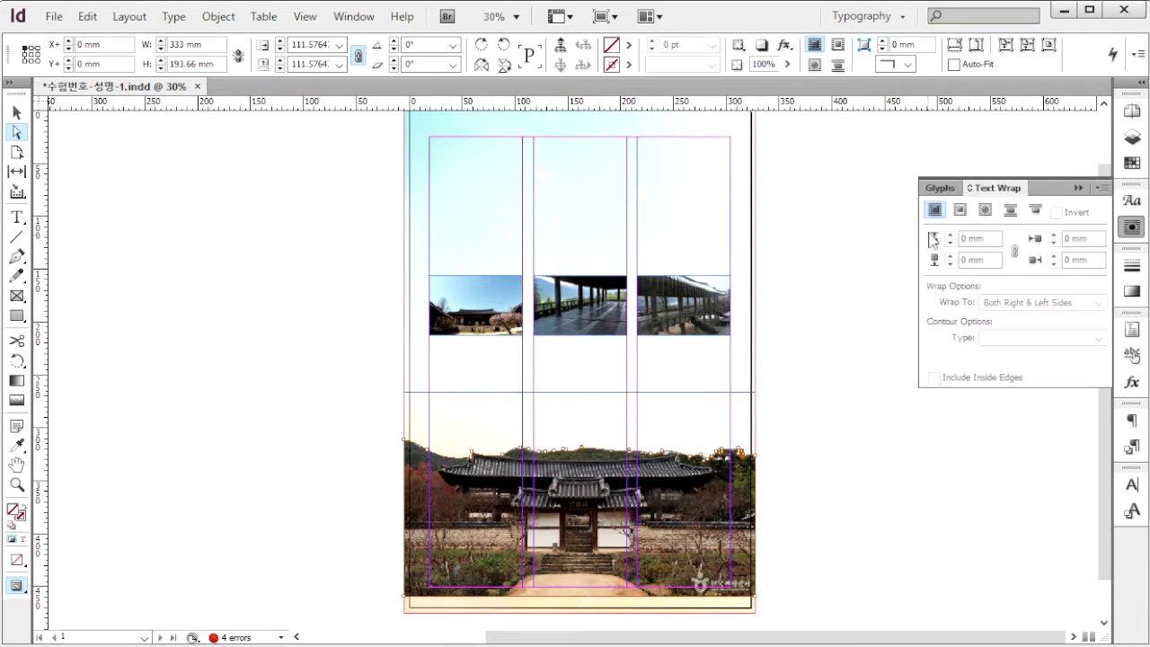
left_click(986, 210)
type("6")
left_click(806, 282)
Place the title artwork 1급-4.ai above the three photos, about 222 mm wide at X 50 mm, Y 25 mm
scroll(806, 282, "up", 1)
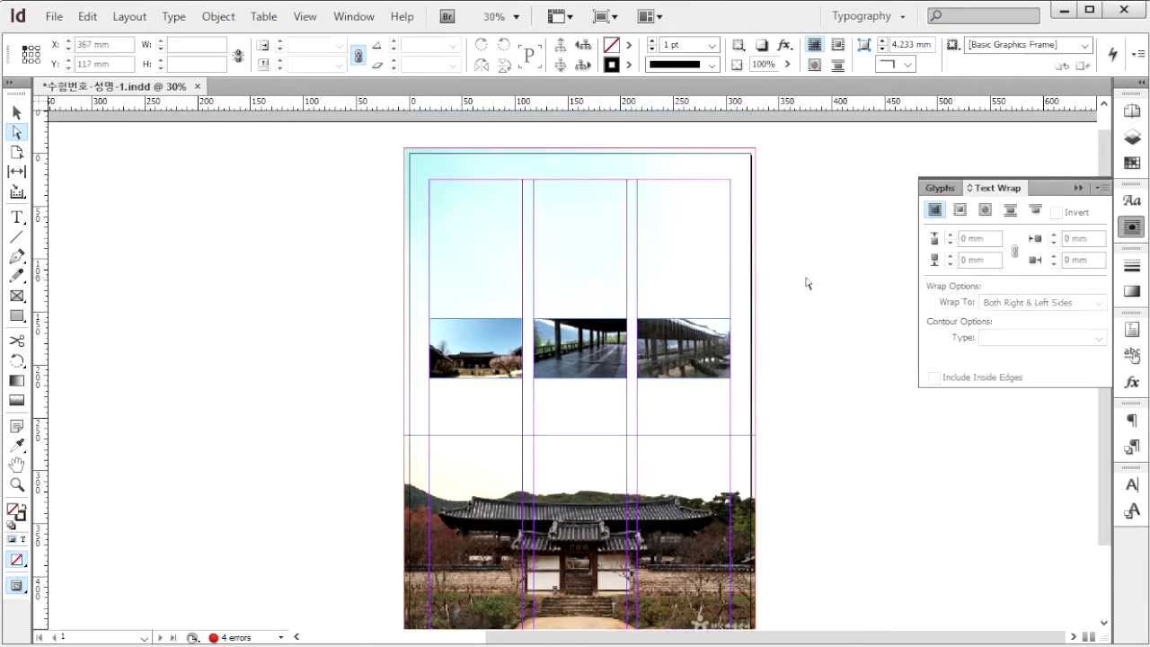
key("ctrl+d")
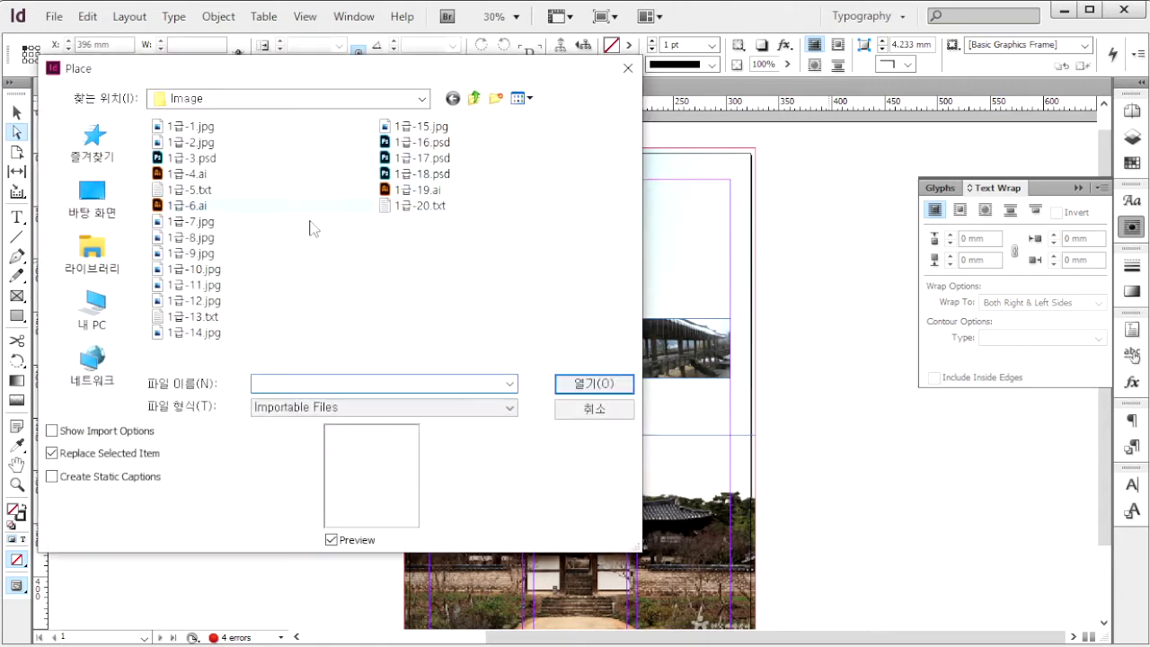
left_click(187, 174)
left_click(591, 384)
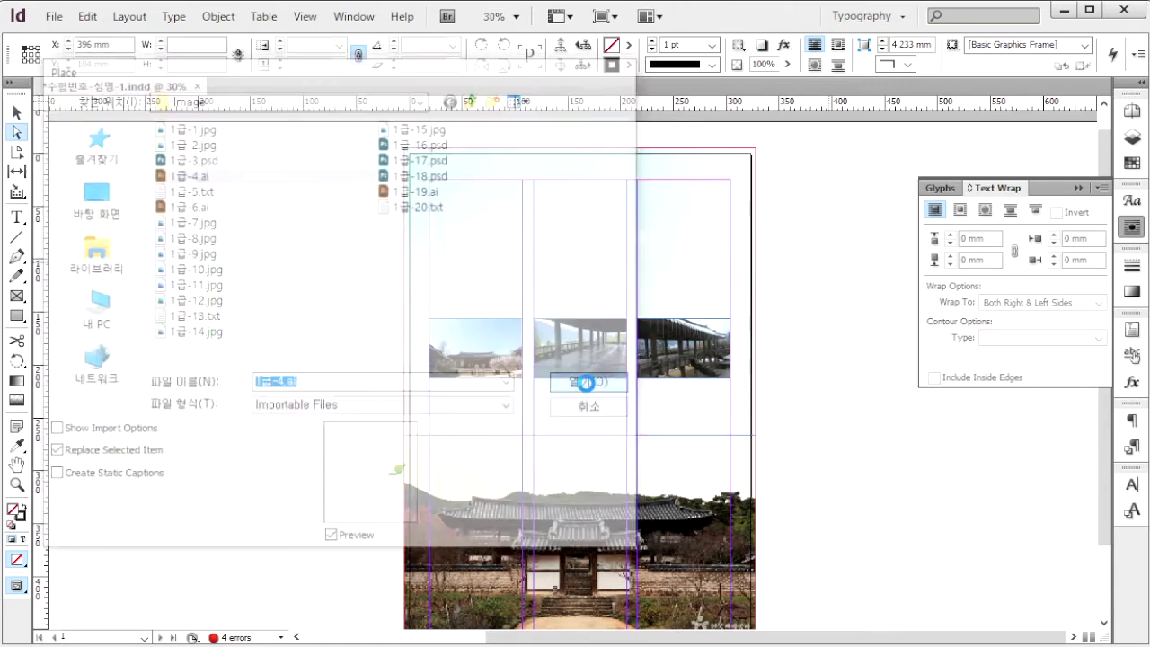
left_click_drag(435, 170, 708, 300)
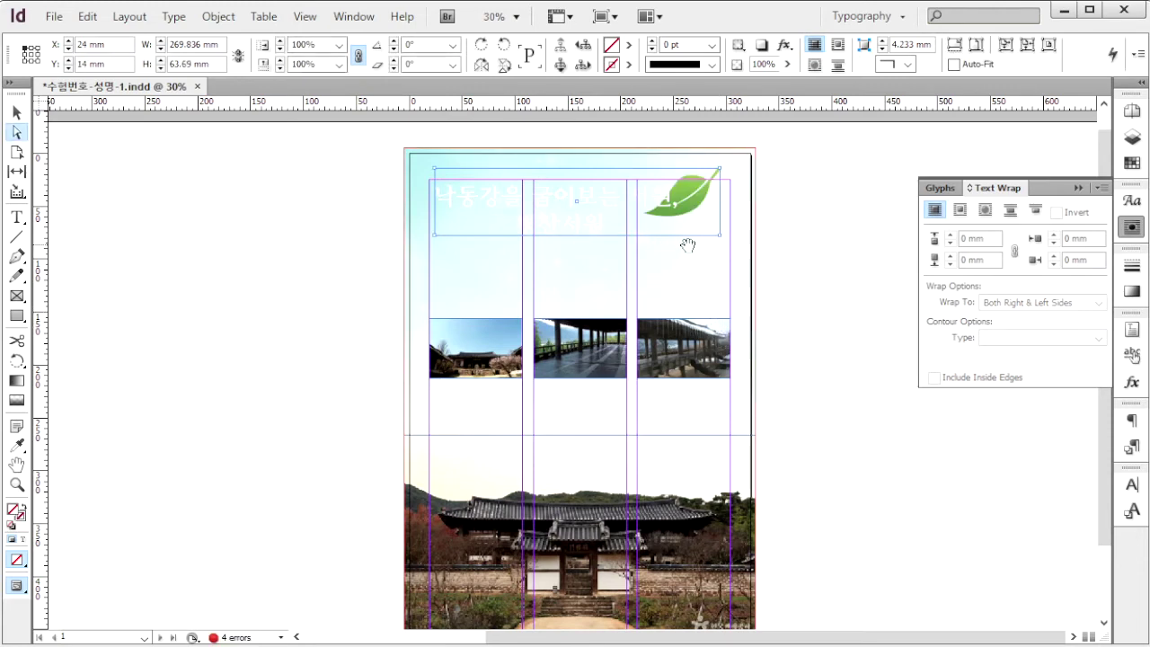
left_click_drag(690, 205, 691, 227)
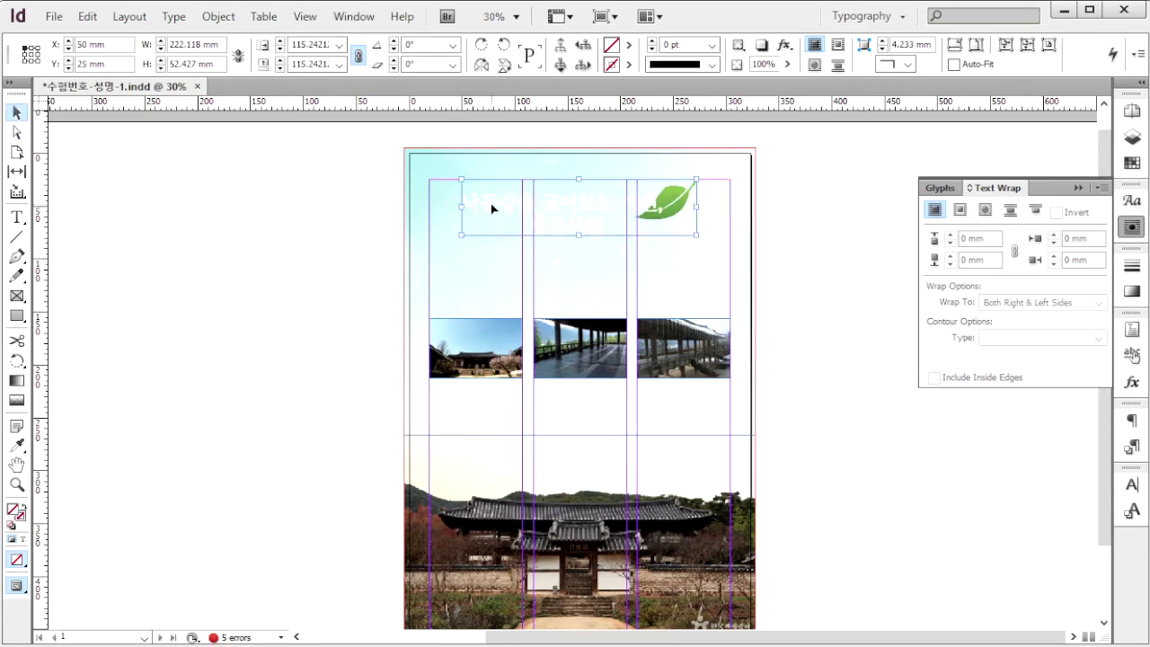
Add a drop shadow effect to the title artwork with the leaf
right_click(491, 203)
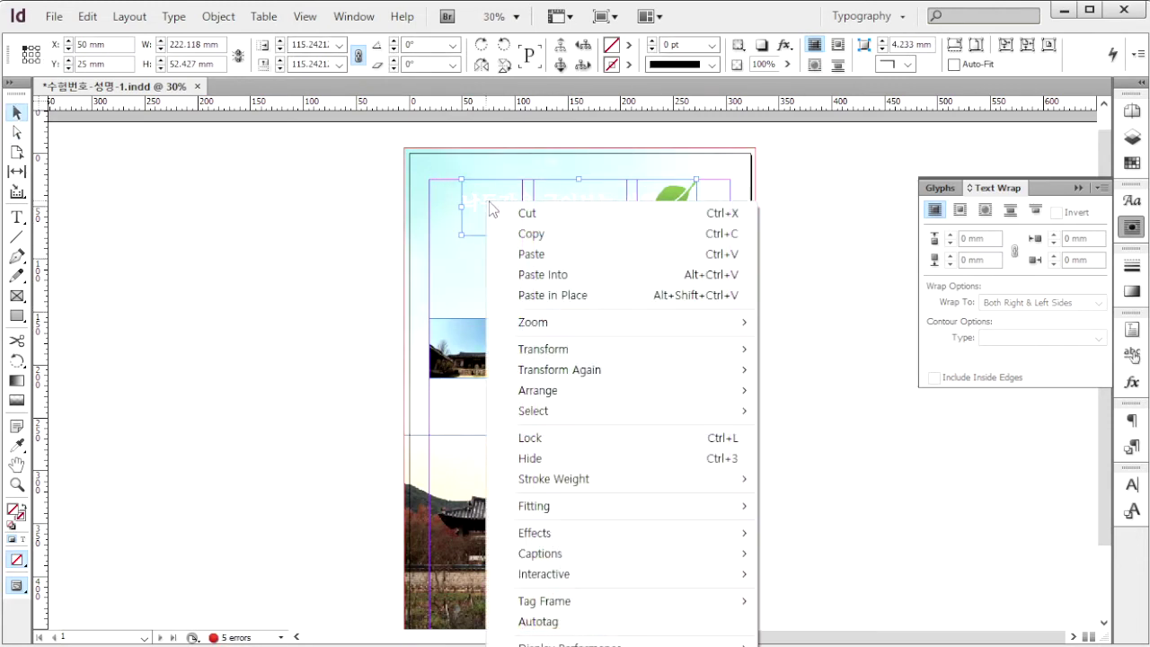
mouse_move(692, 534)
left_click(844, 561)
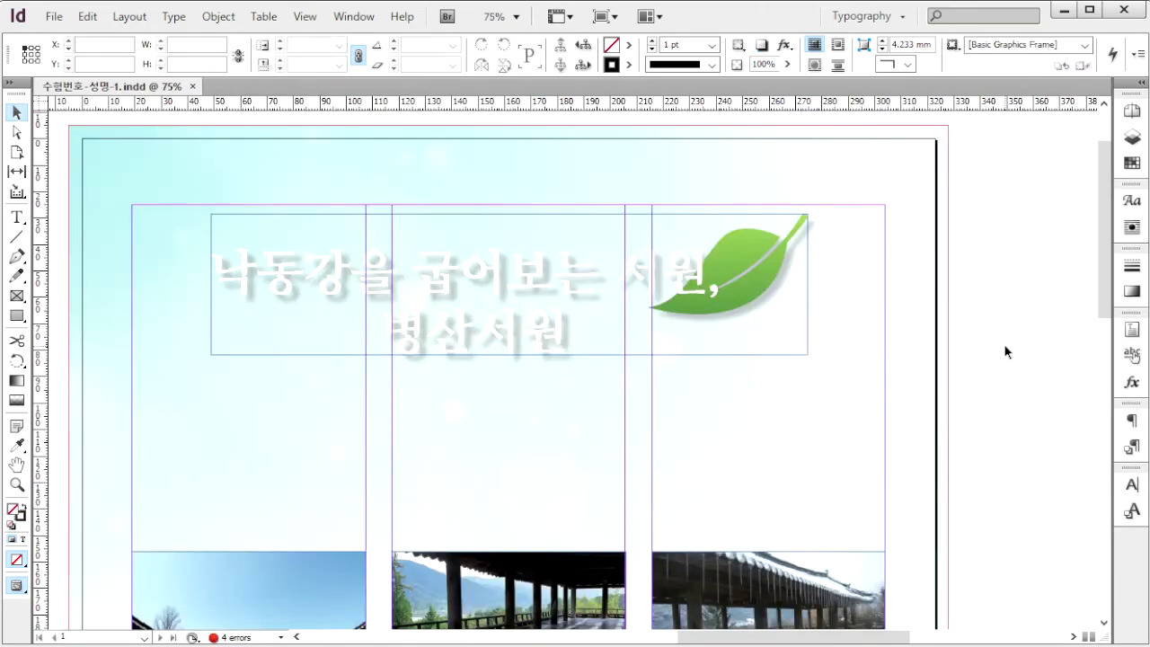
Draw a horizontal line above the title artwork near the page's upper edge and set its length to 285 mm
left_click(17, 237)
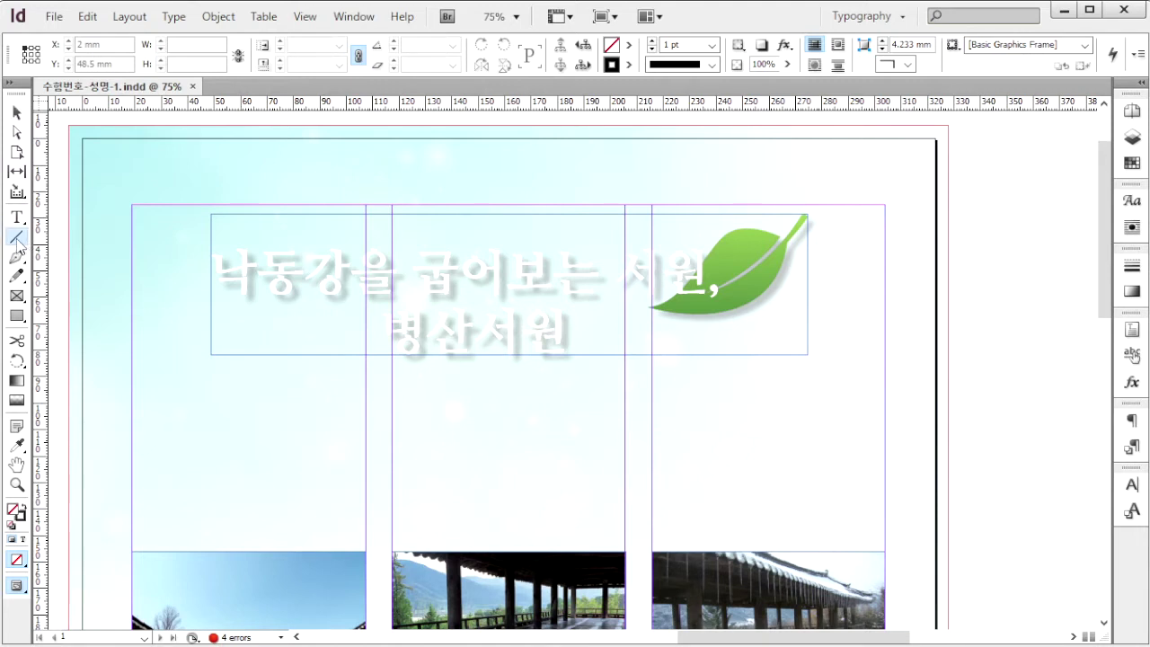
left_click_drag(86, 169, 887, 169)
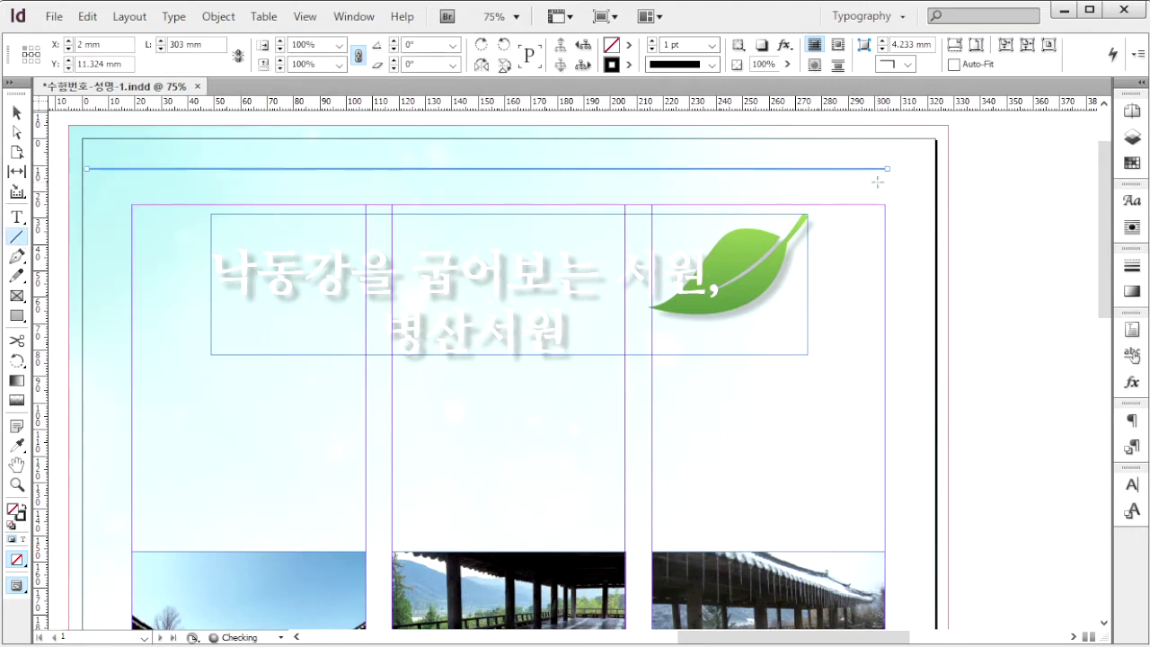
left_click(186, 44)
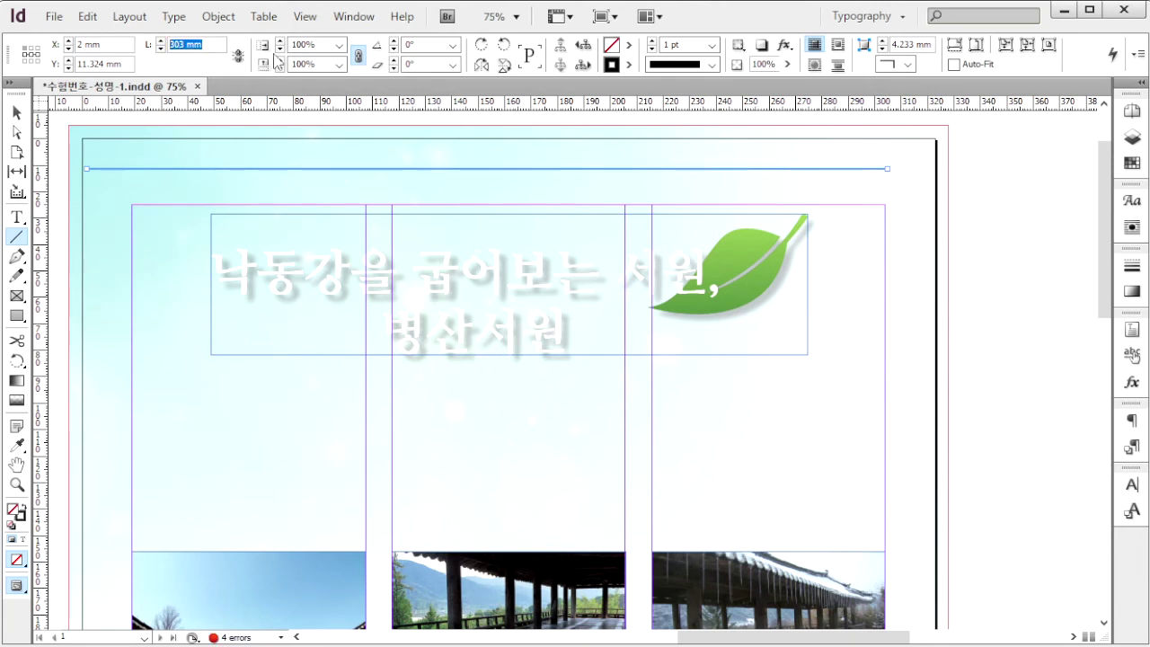
type("285")
key("Return")
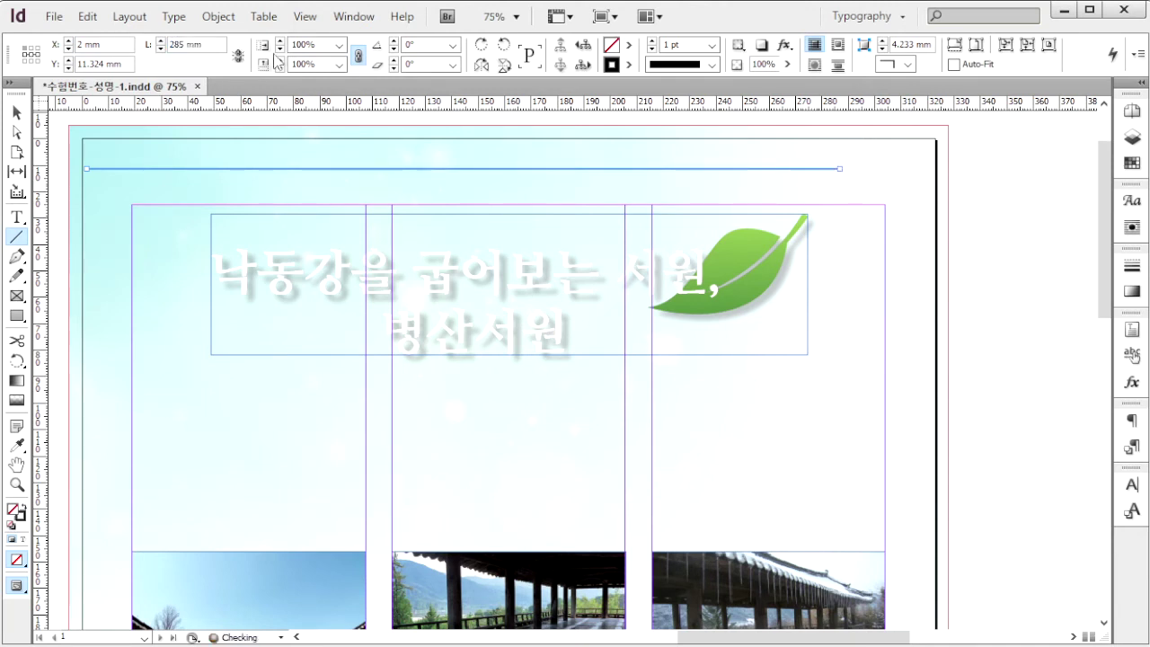
Set the horizontal line's stroke weight to 20 pt and its stroke type to Wavy
key("F10")
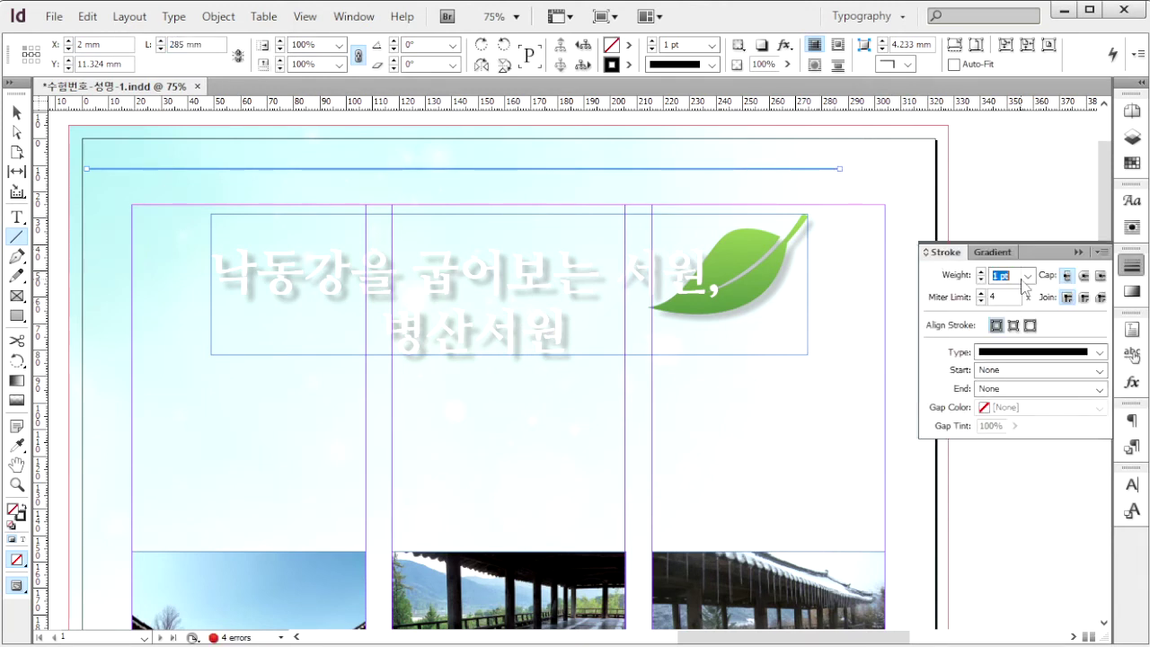
left_click(1019, 277)
type("20")
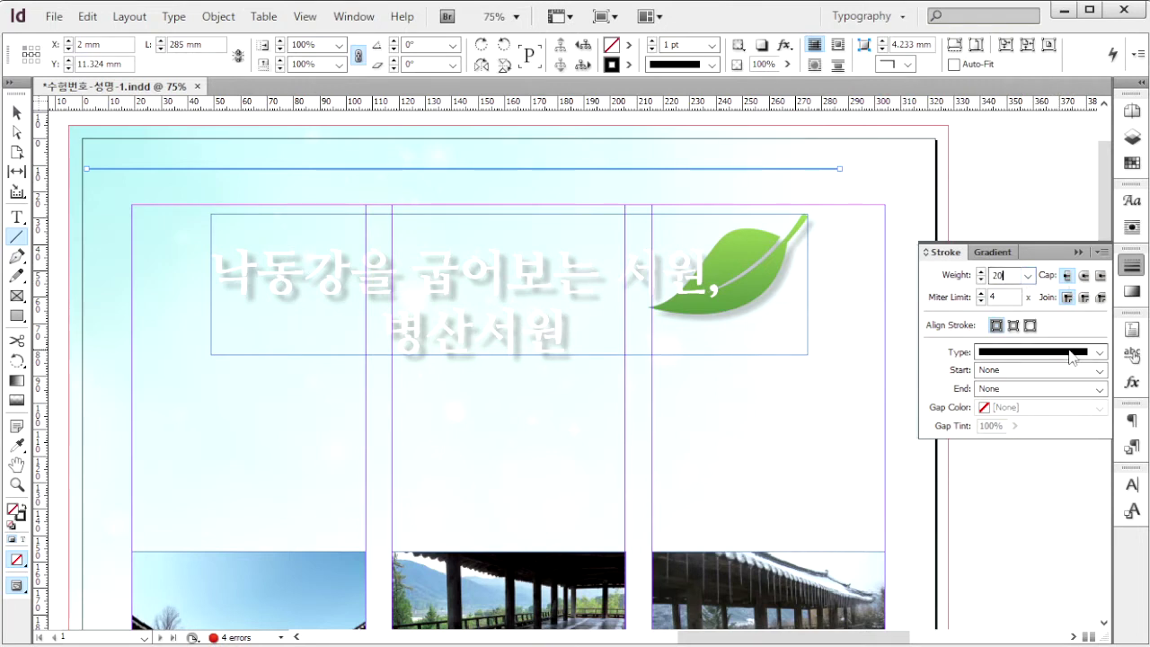
left_click(1099, 352)
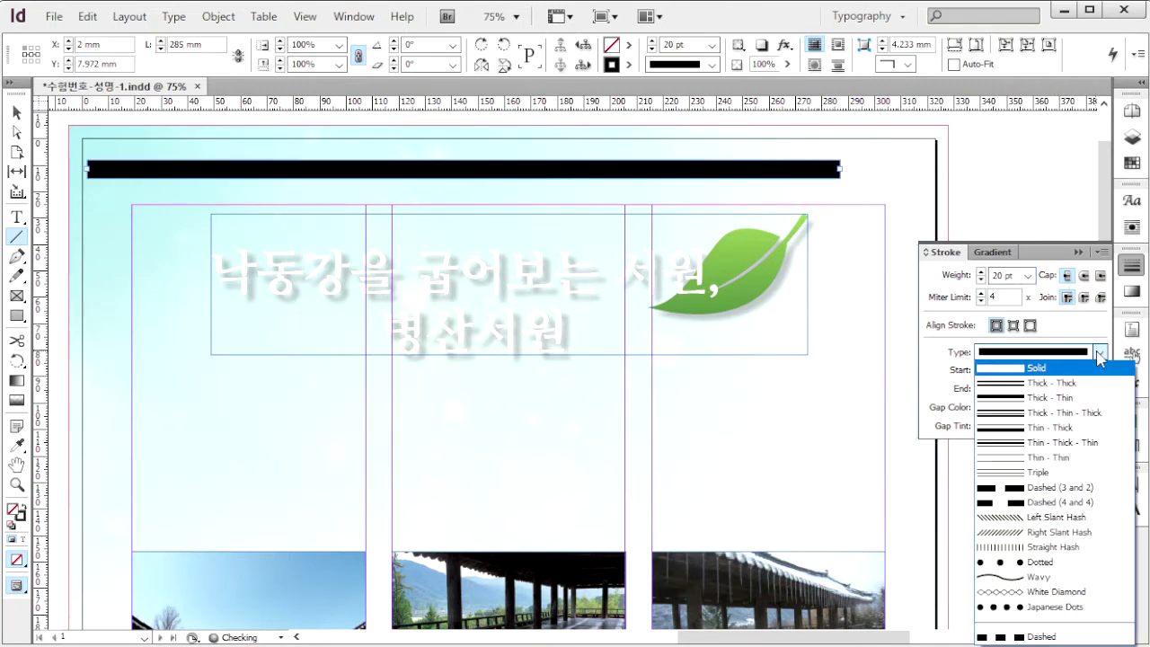
left_click(1037, 577)
Colour the wavy line's stroke with C 40, M 0, Y 50, K 0
key("F6")
type("x")
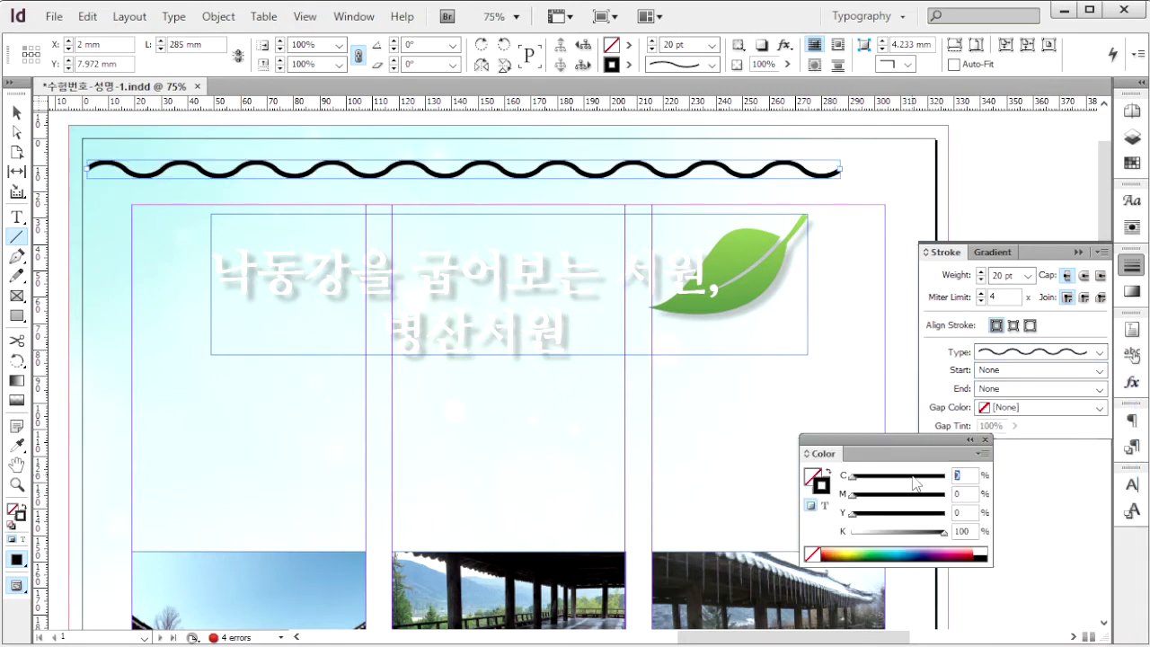
type("40")
key("Tab")
type("0")
key("Tab")
type("50")
key("Tab")
type("0")
key("Return")
Move the wavy line so it spans between the side margins just above the upper margin guide, matching the reference image
key("alt+Tab")
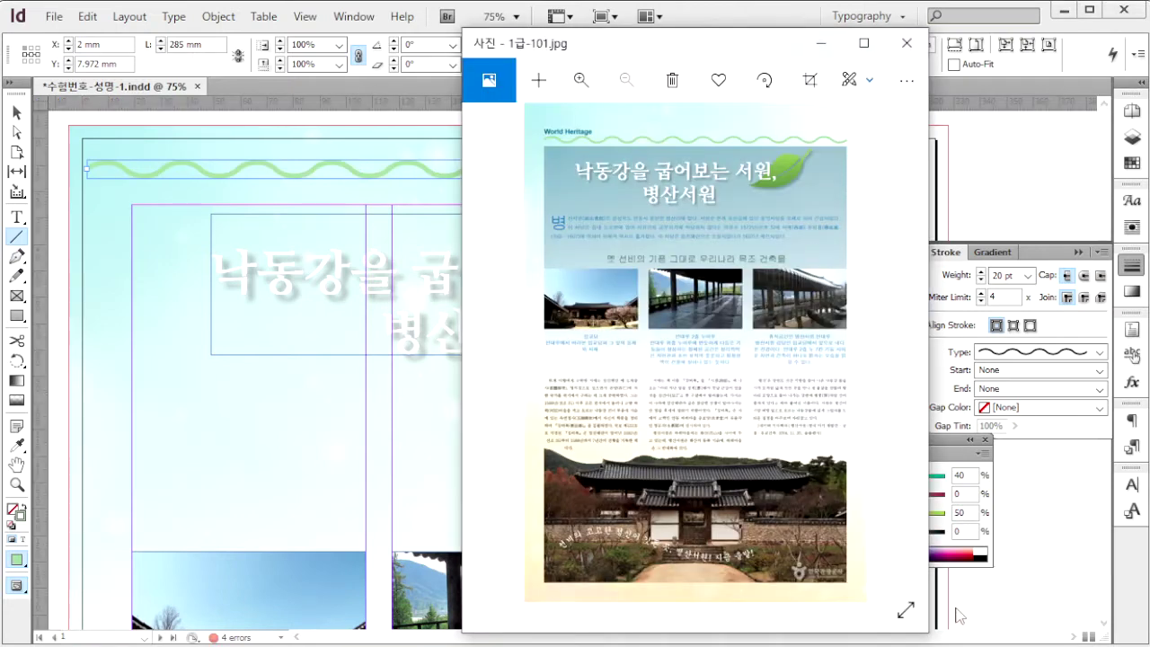
left_click(18, 113)
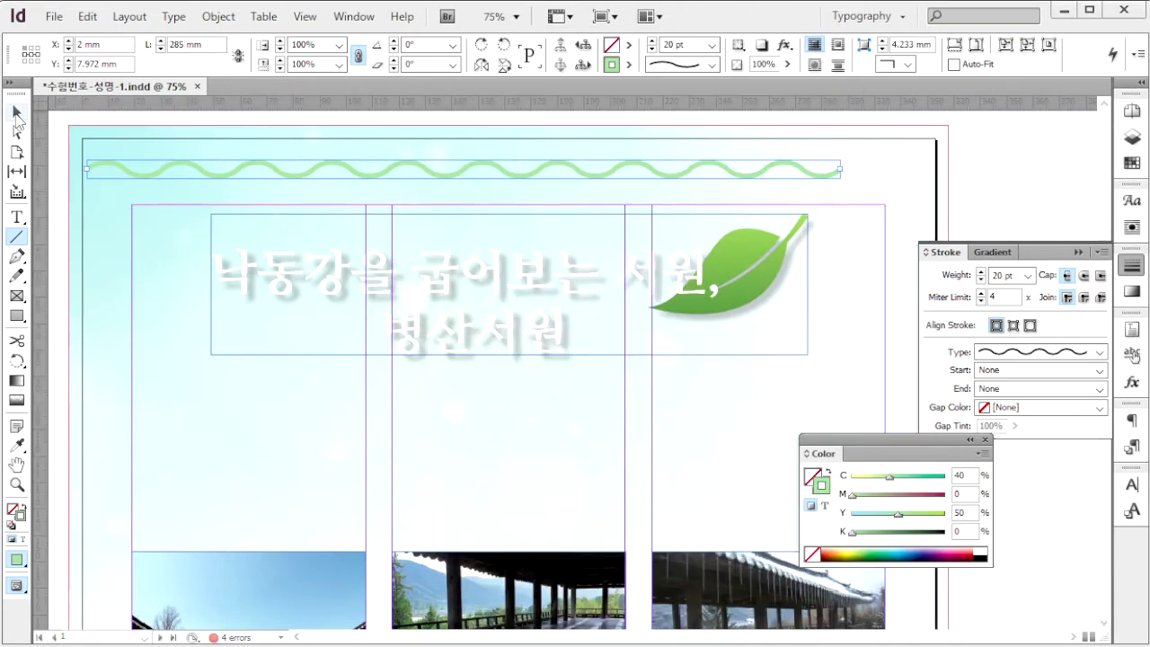
left_click_drag(328, 170, 372, 197)
left_click(1015, 184)
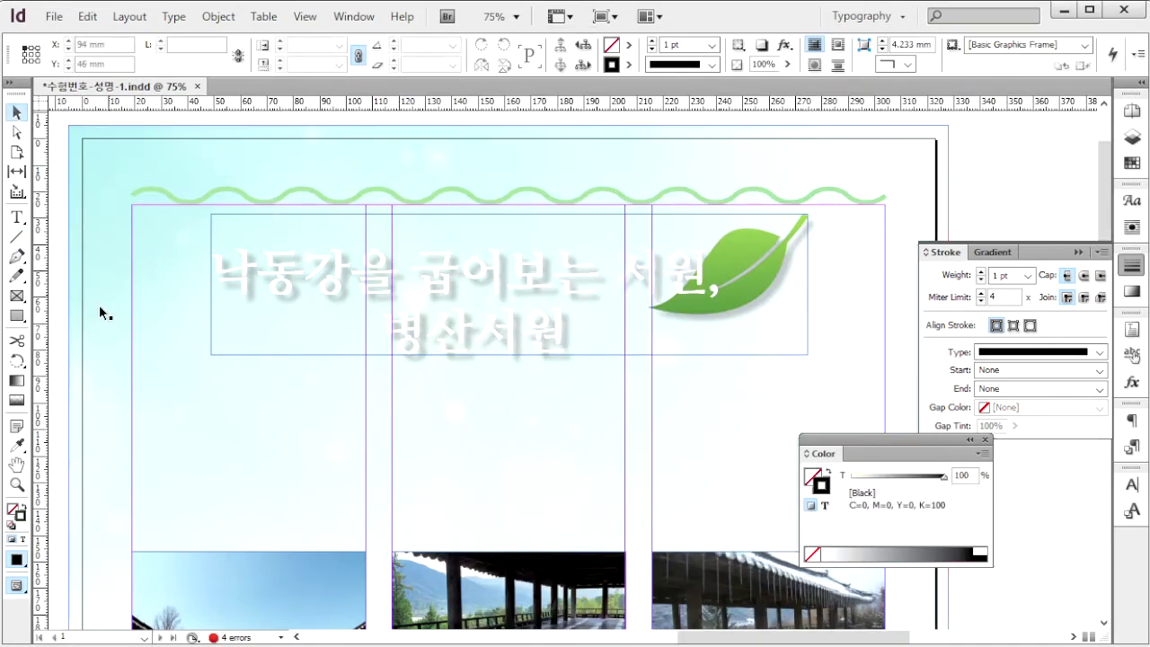
Create a rectangle 285 mm wide and 210 mm high on the page
left_click(18, 318)
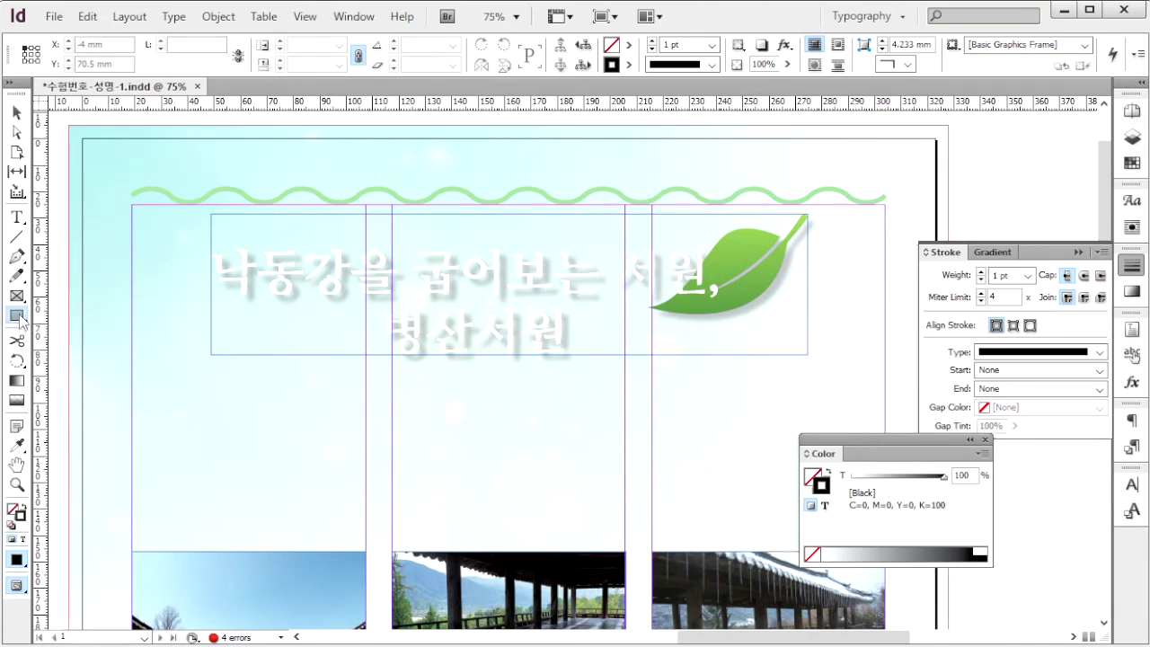
left_click(118, 167)
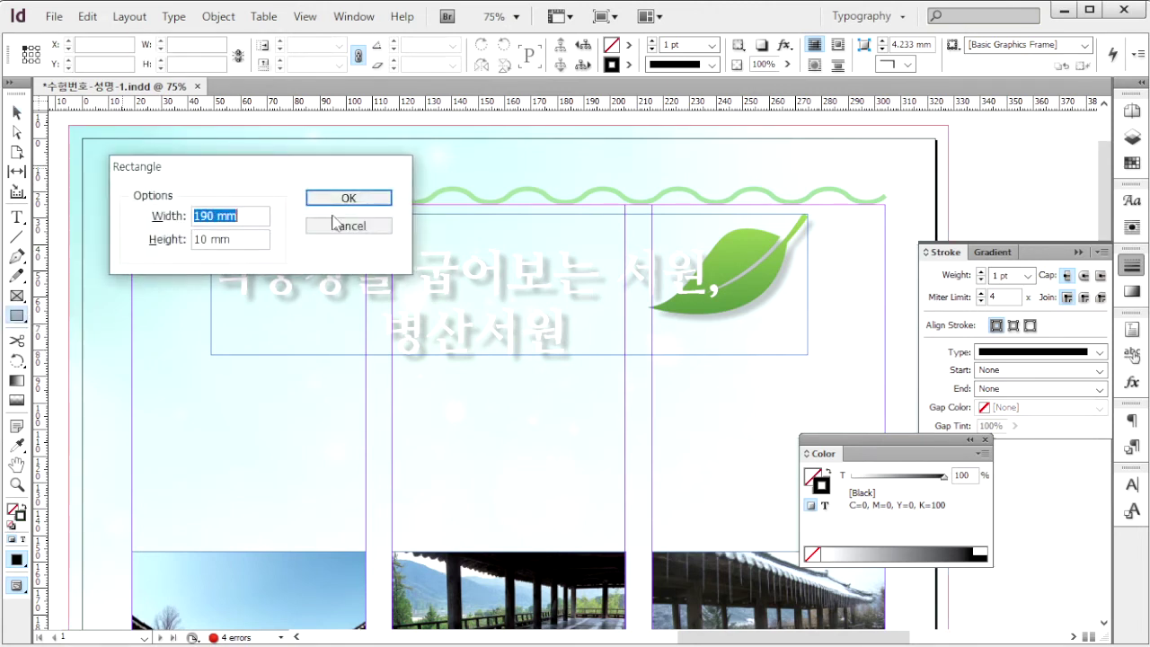
type("2")
key("Tab")
type("2")
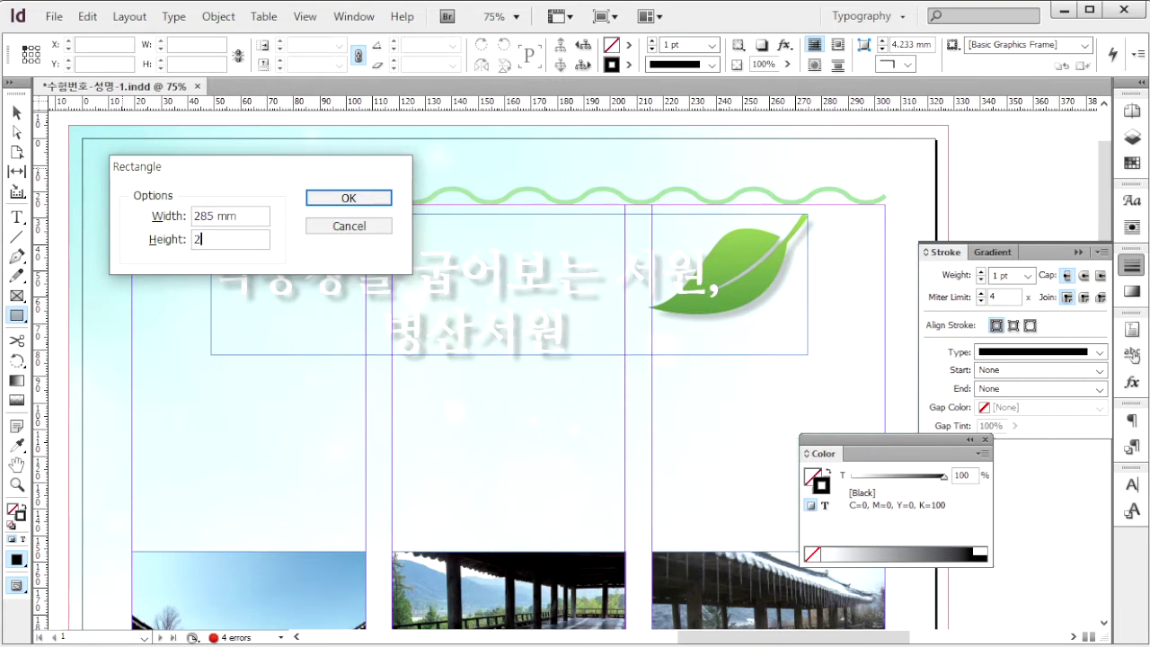
key("Return")
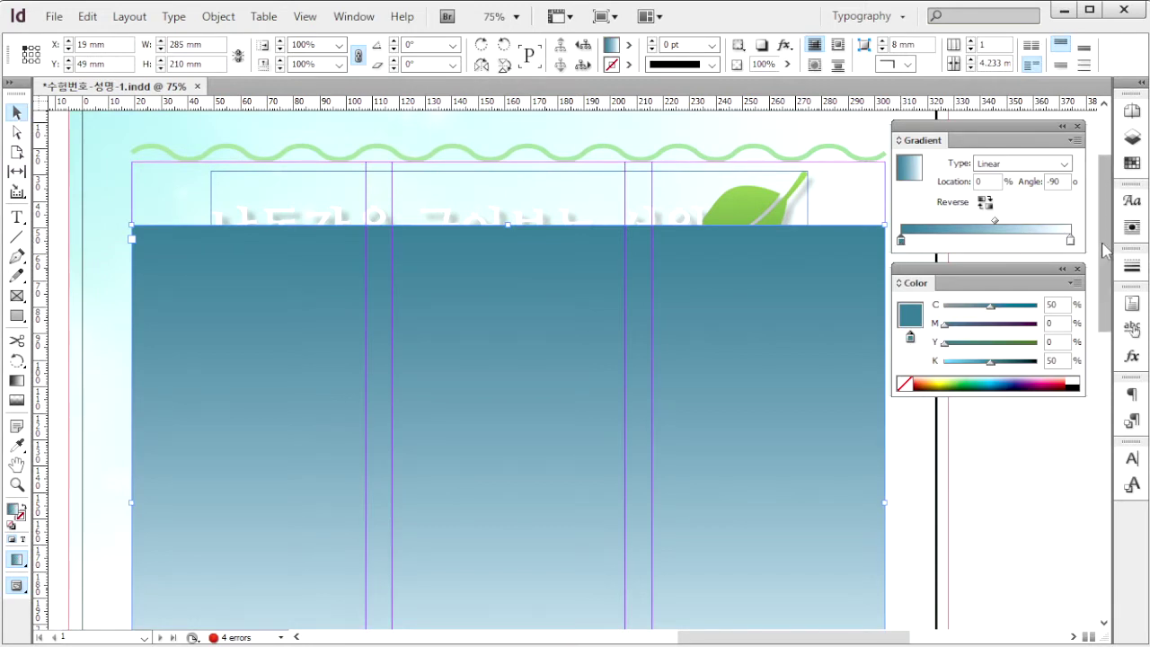
Set the gradient-filled rectangle's opacity to 50% and move it up to Y 25 mm, directly below the wavy line
left_click(1070, 240)
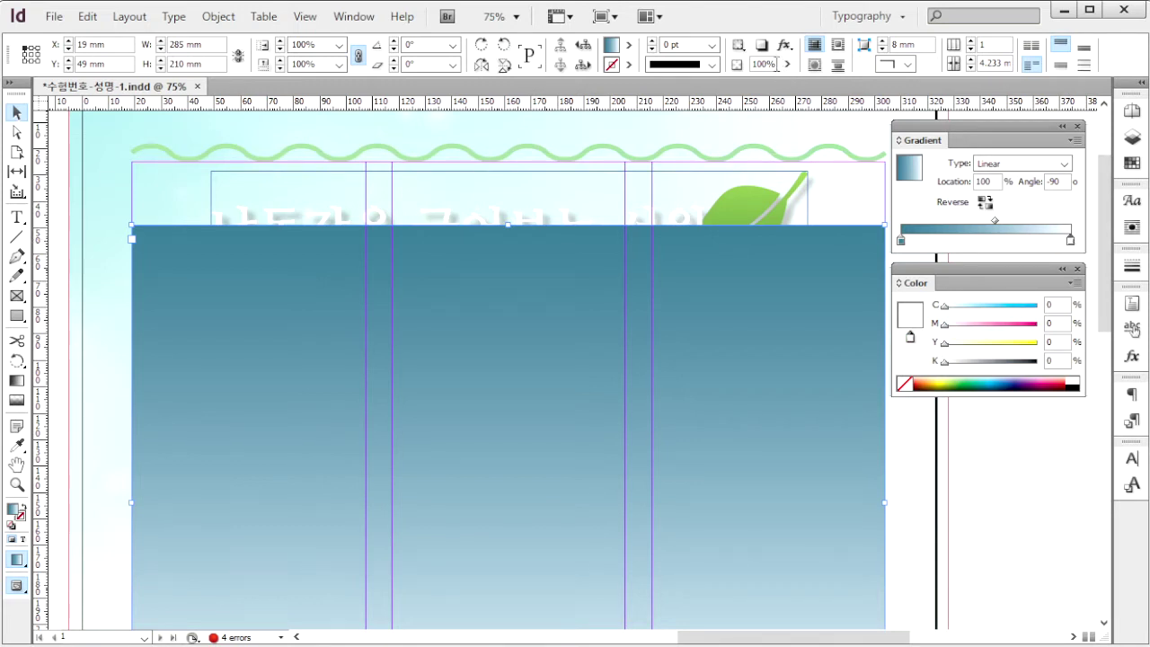
left_click_drag(776, 63, 715, 62)
type("50")
key("Return")
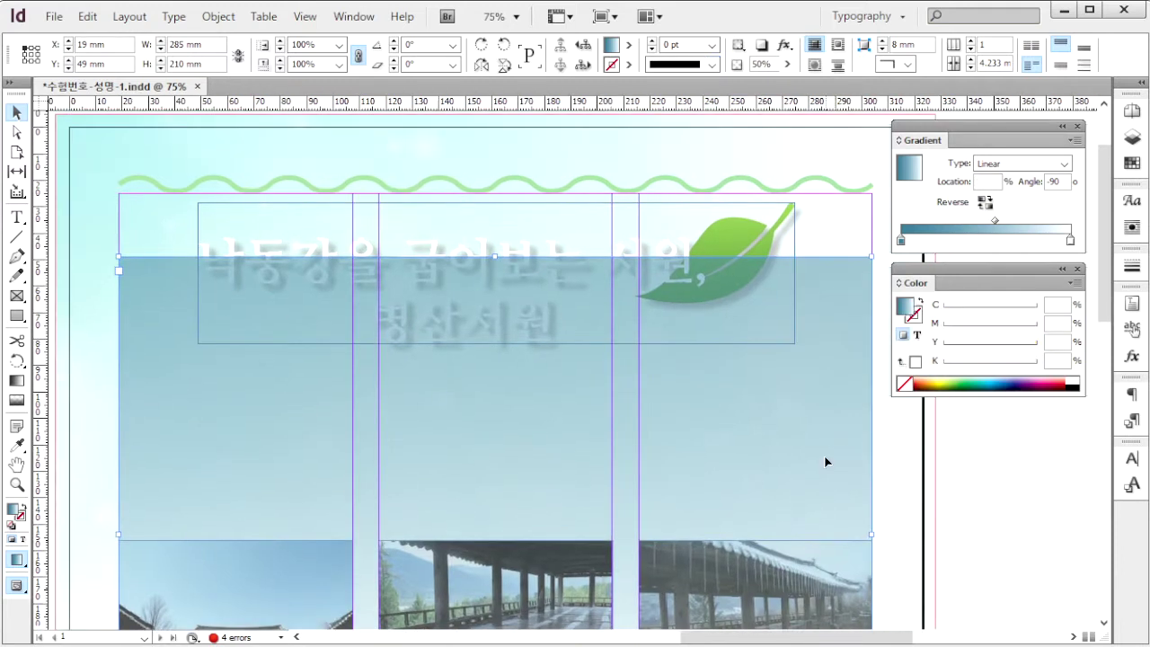
left_click_drag(826, 462, 826, 400)
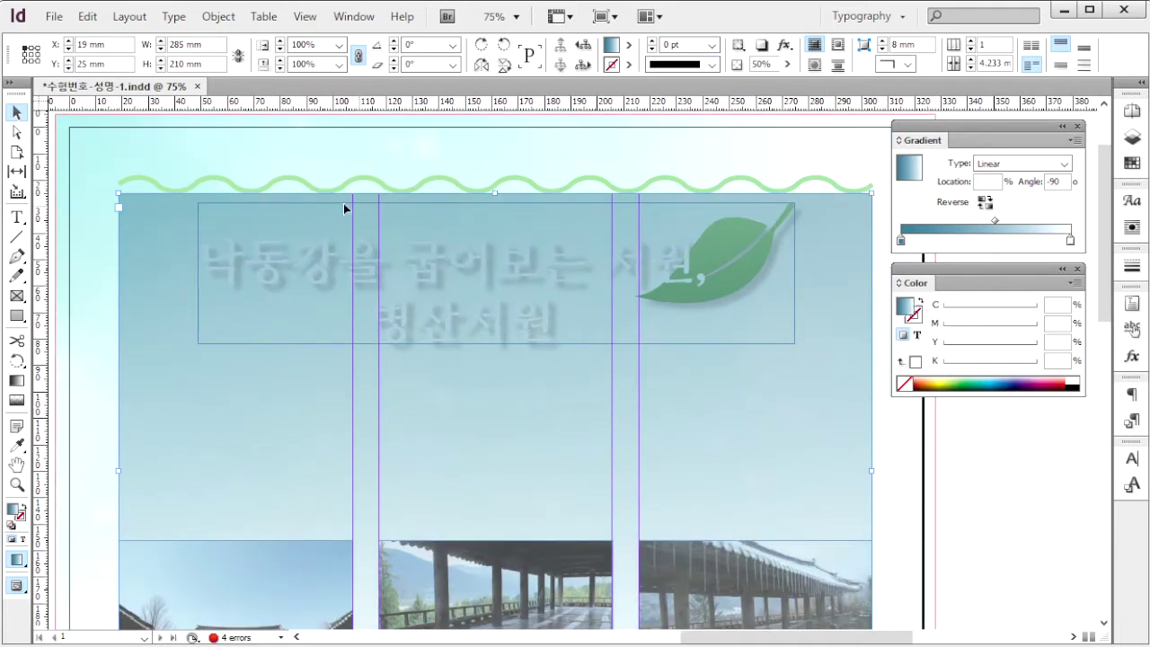
Send the gradient rectangle together with the page background to the back, behind the title artwork and photos
key("ctrl+a")
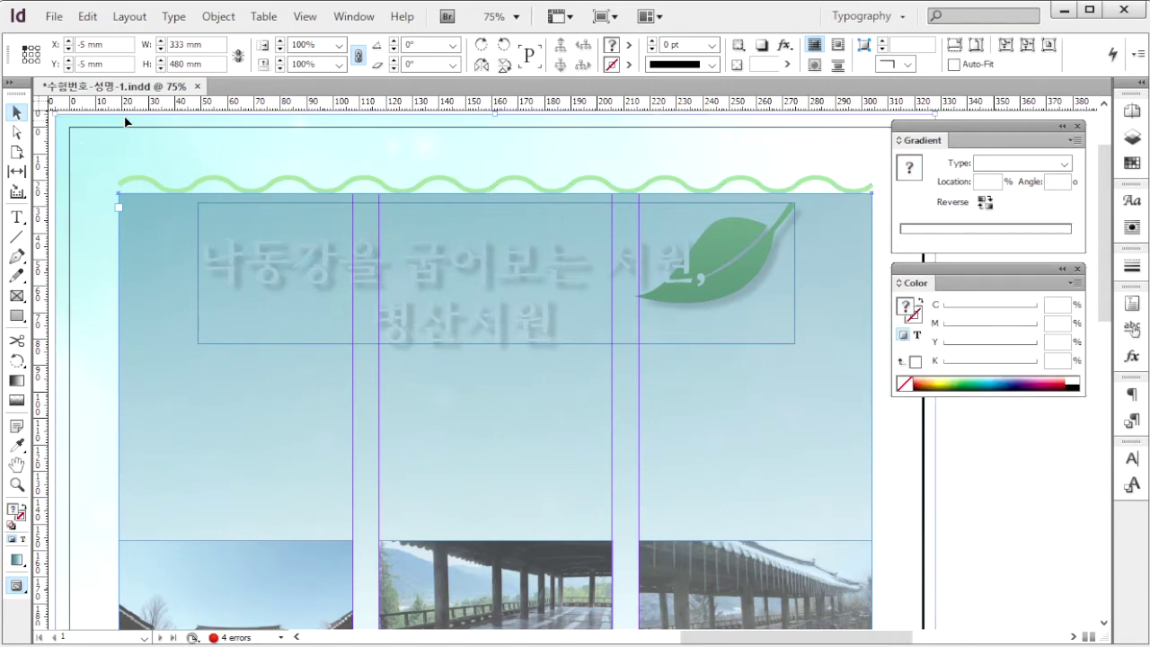
left_click(219, 17)
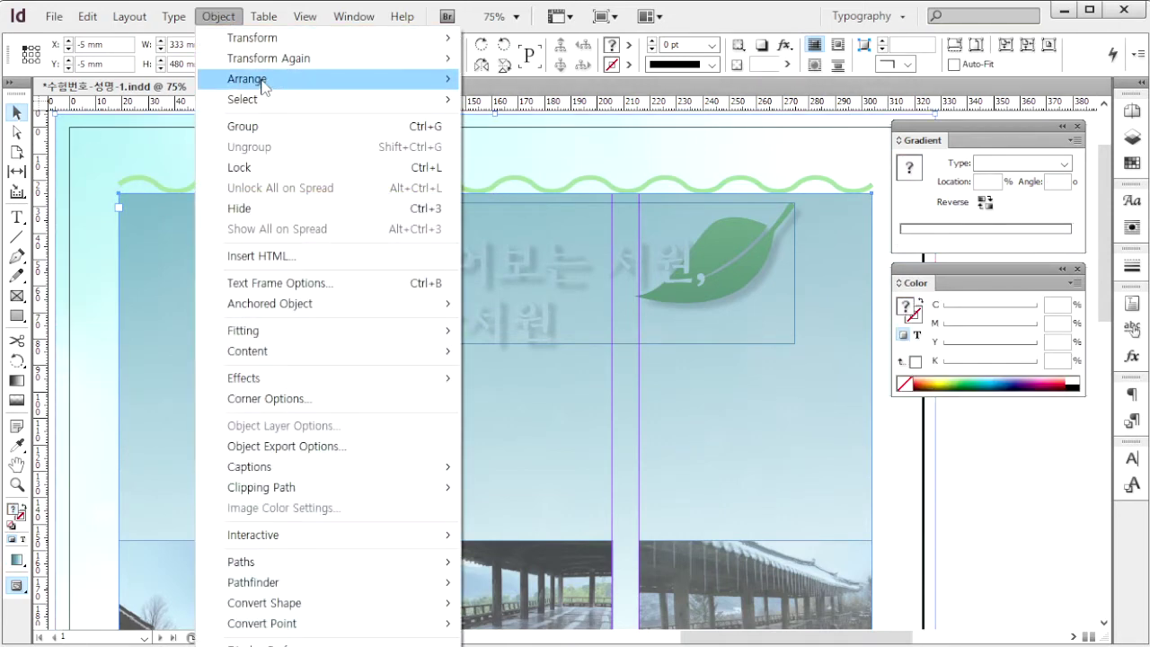
mouse_move(261, 79)
left_click(576, 142)
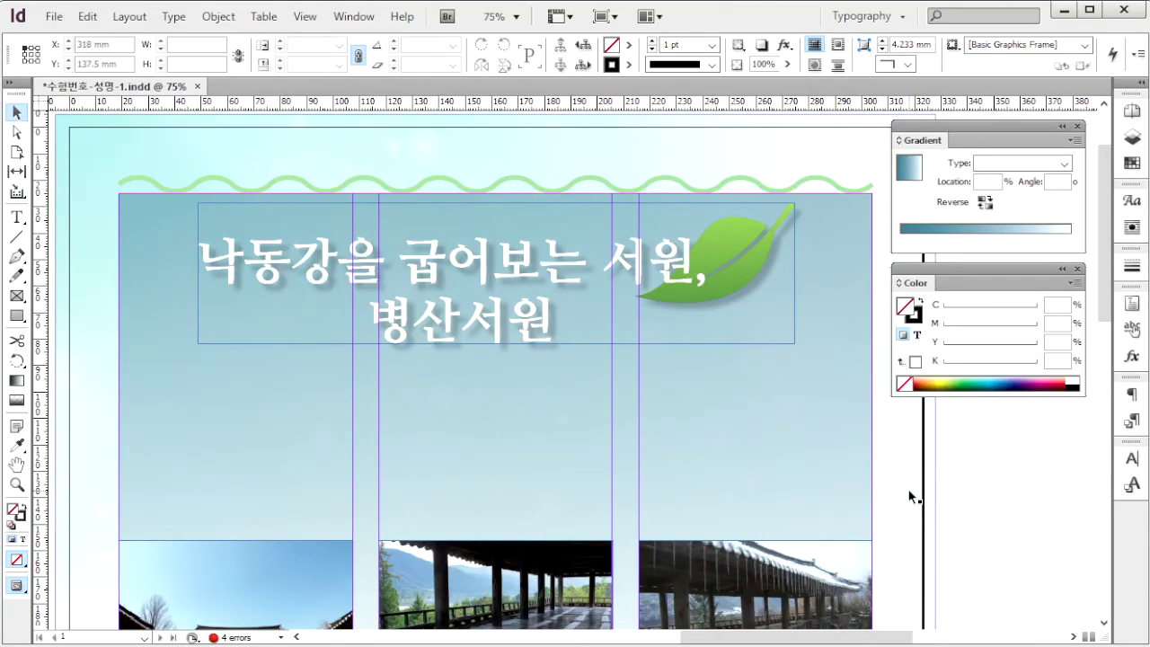
Draw a text frame about 106 mm wide and 11 mm high above the start of the wavy line, following the reference image
key("alt+Tab")
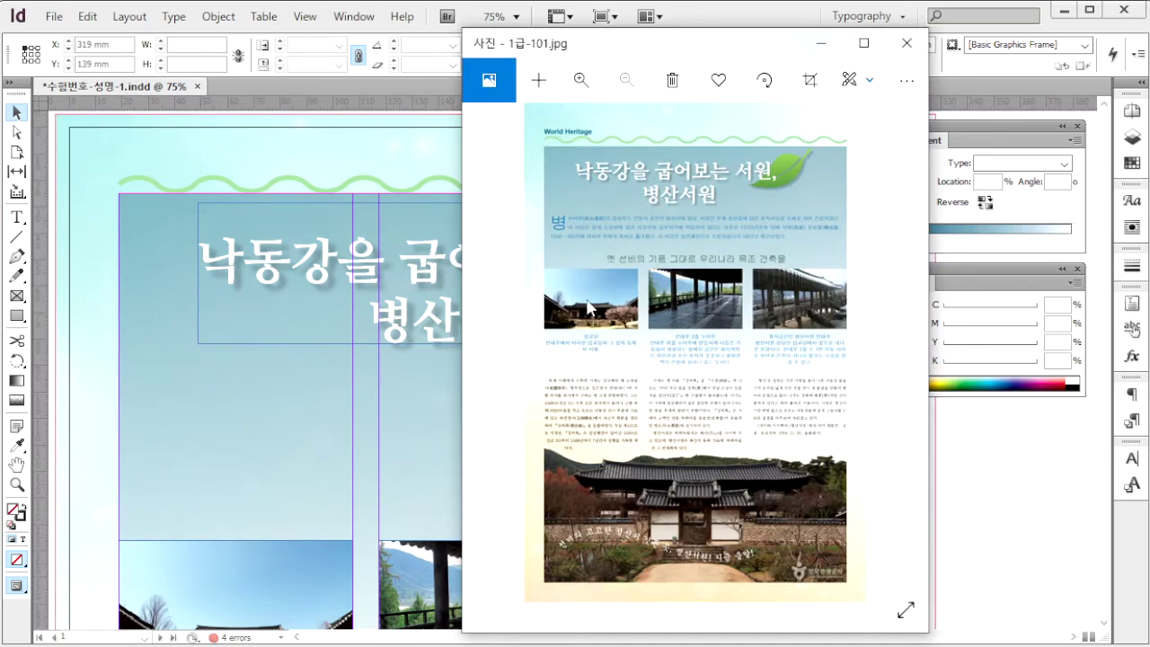
left_click(1013, 459)
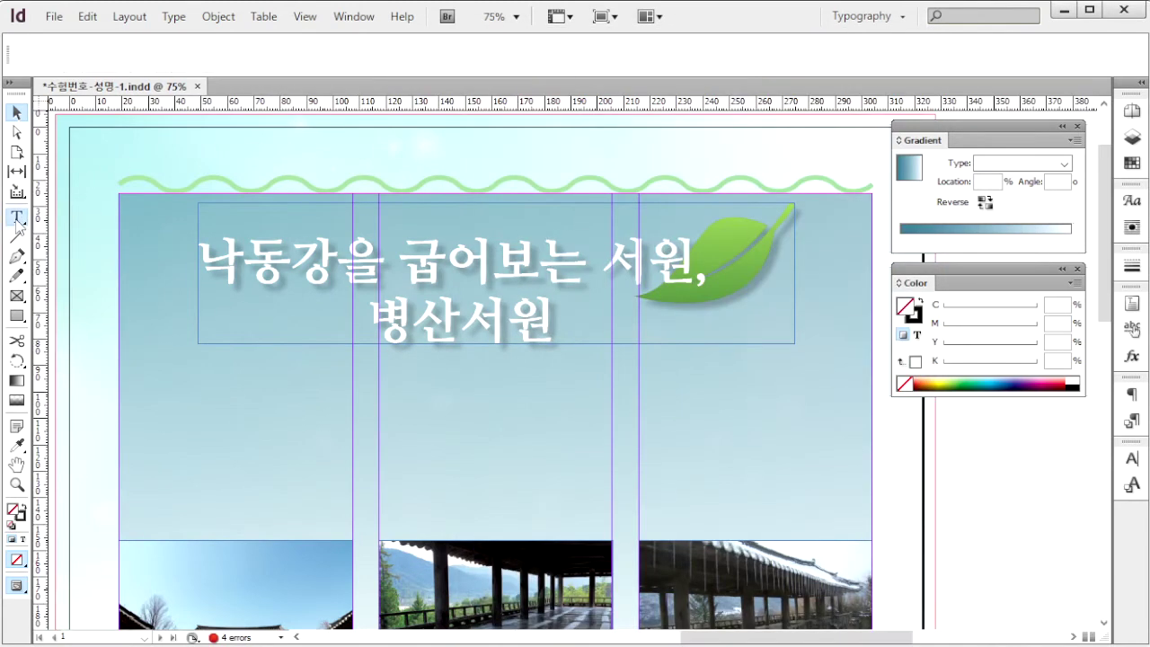
key("t")
left_click_drag(124, 142, 405, 170)
Format the new frame's text as Arial Bold, 18 pt, in the CMYK colour C=100 M=0 Y=0 K=50
left_click_drag(90, 45, 14, 65)
left_click(263, 42)
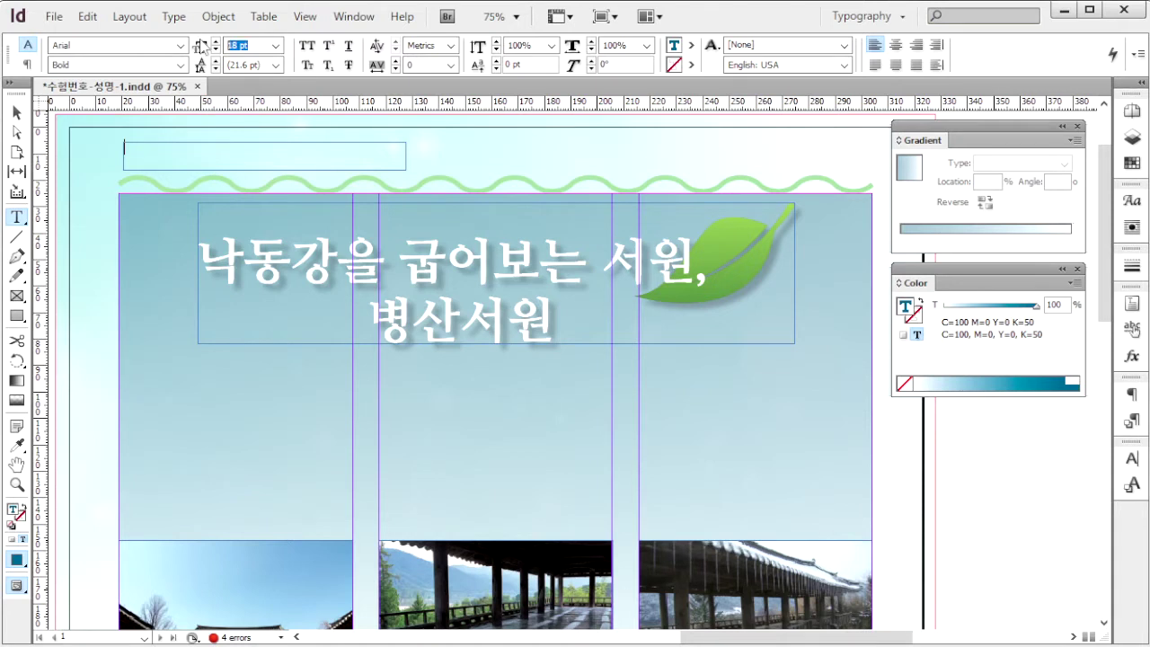
left_click(1078, 282)
left_click(1117, 333)
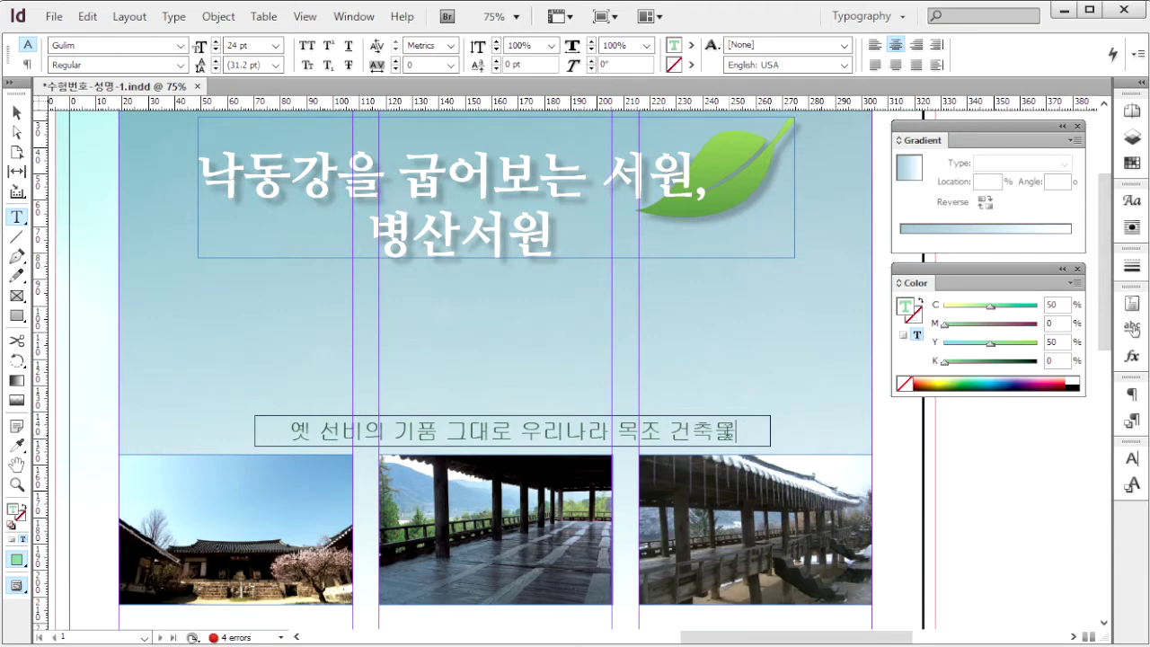
left_click_drag(737, 432, 764, 411)
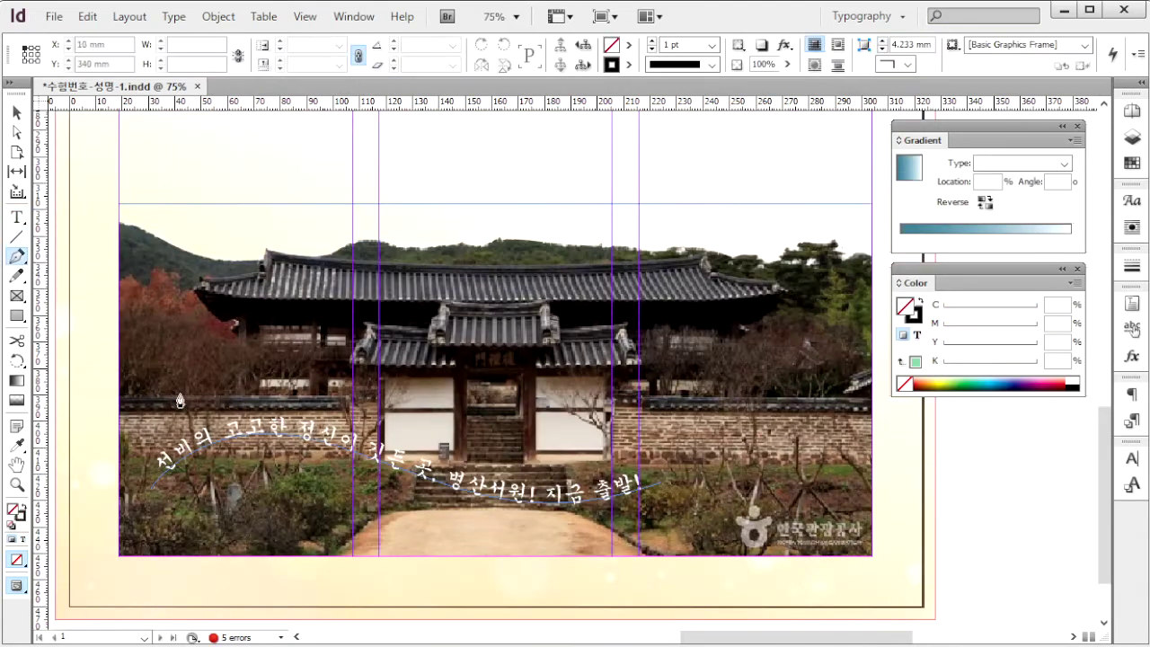
Select the curved text on the large building photo with the Type on a Path tool and switch its colour to CMYK mode
left_click(17, 217)
left_click(104, 238)
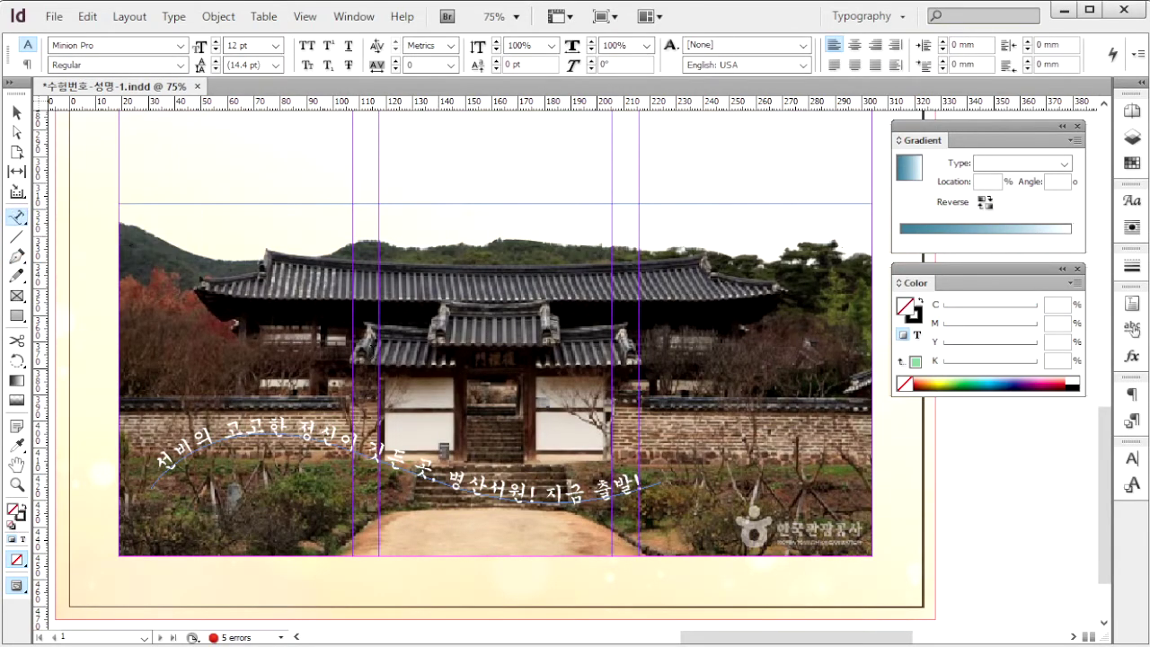
left_click(463, 480)
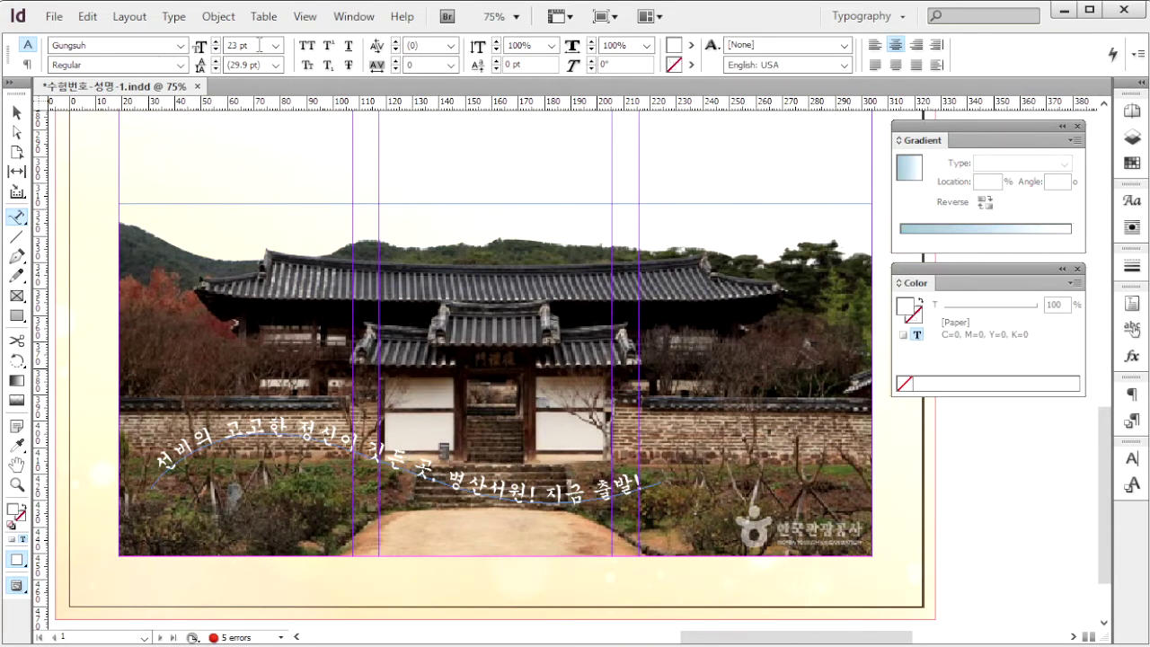
left_click(1078, 282)
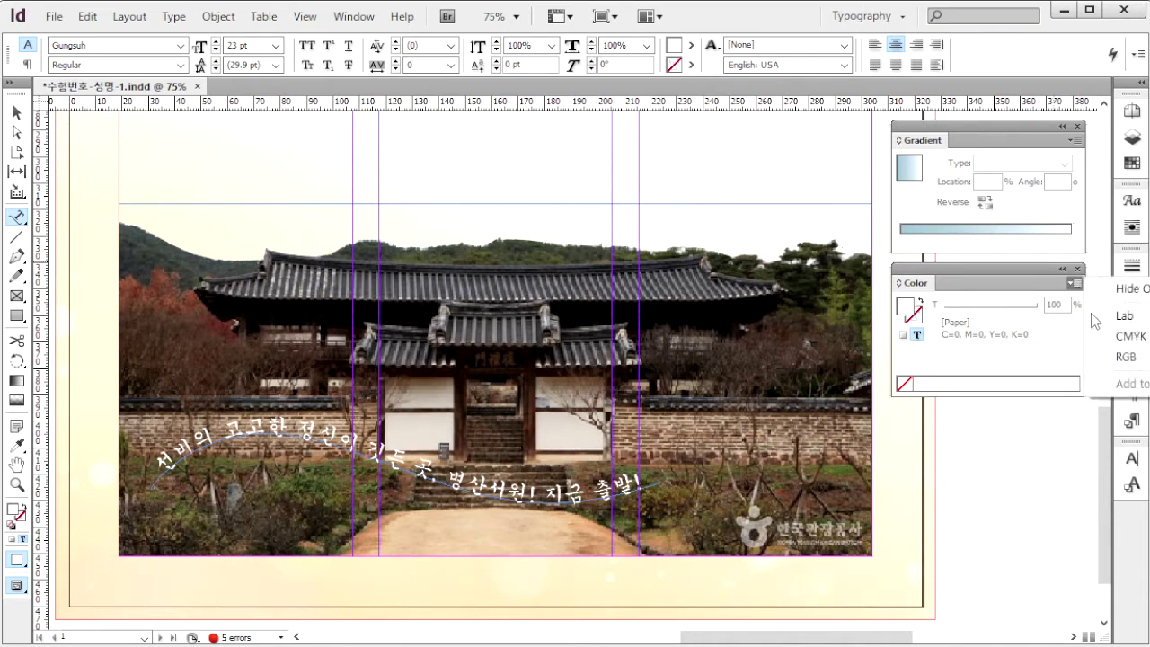
left_click(1133, 329)
key("ctrl+a")
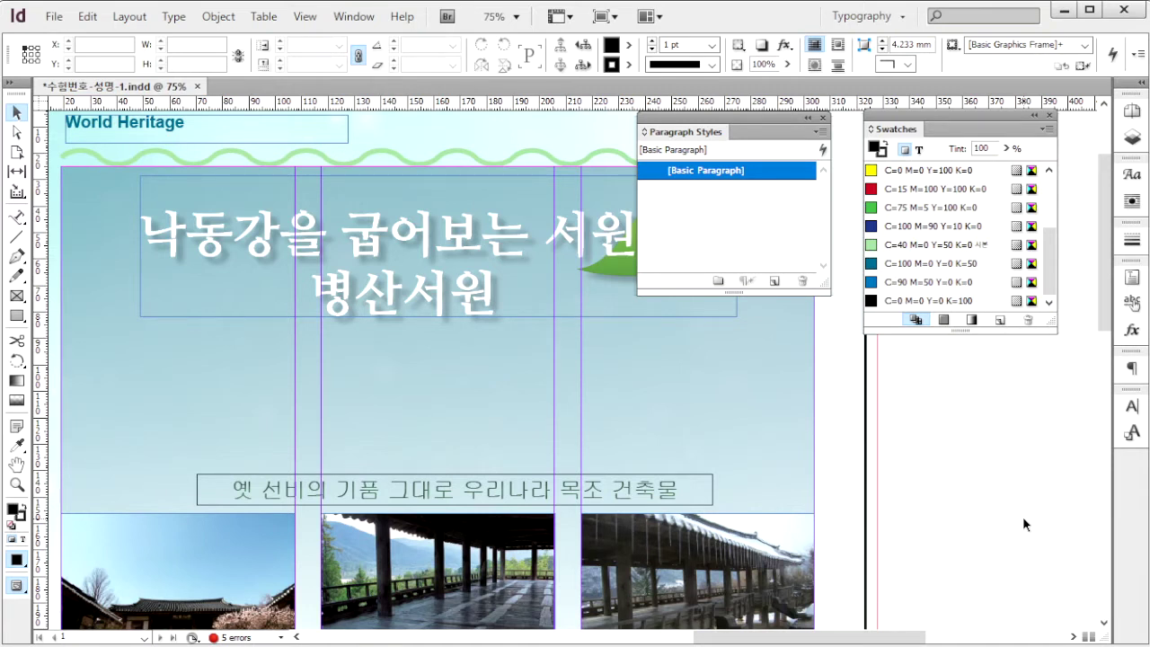
Define the paragraph style 본문1 as Dotum Regular, 13 pt with 24 pt leading and a two-line, one-character drop cap
left_click(820, 131)
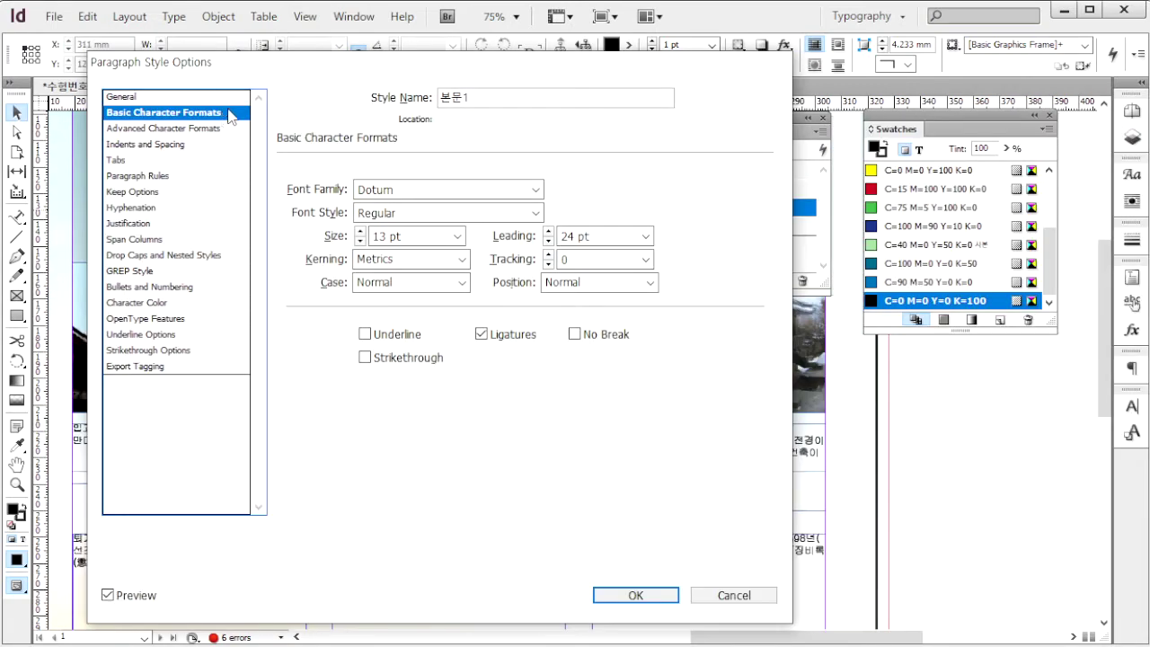
left_click_drag(401, 192, 347, 195)
left_click_drag(423, 239, 338, 230)
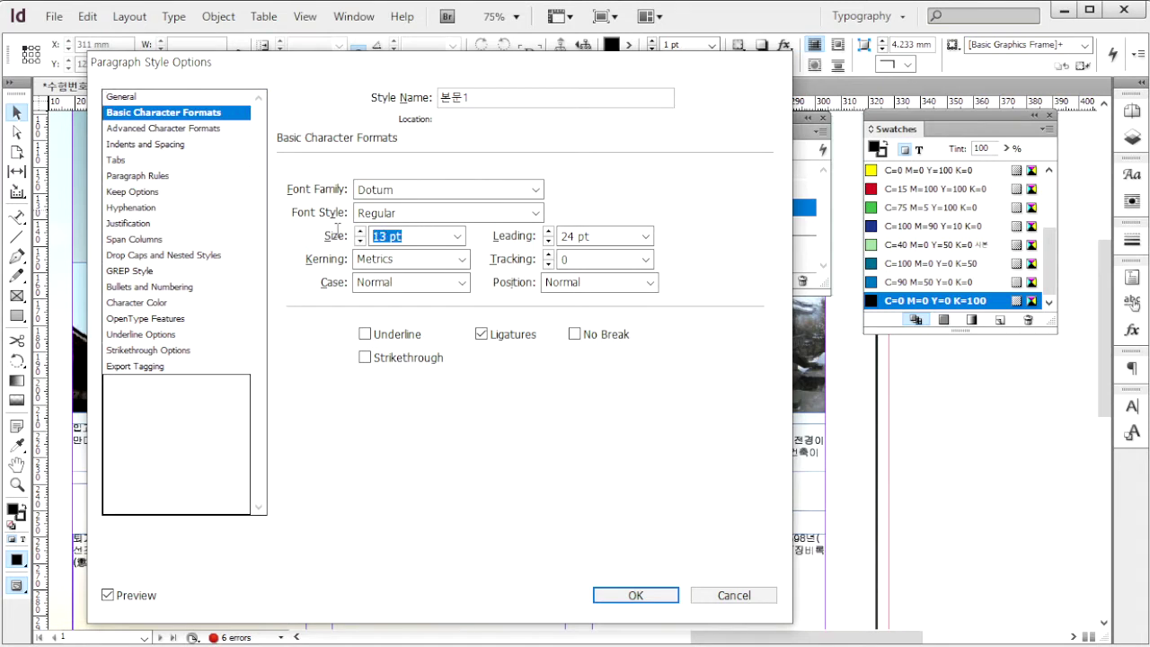
left_click(622, 237)
left_click_drag(622, 237, 530, 236)
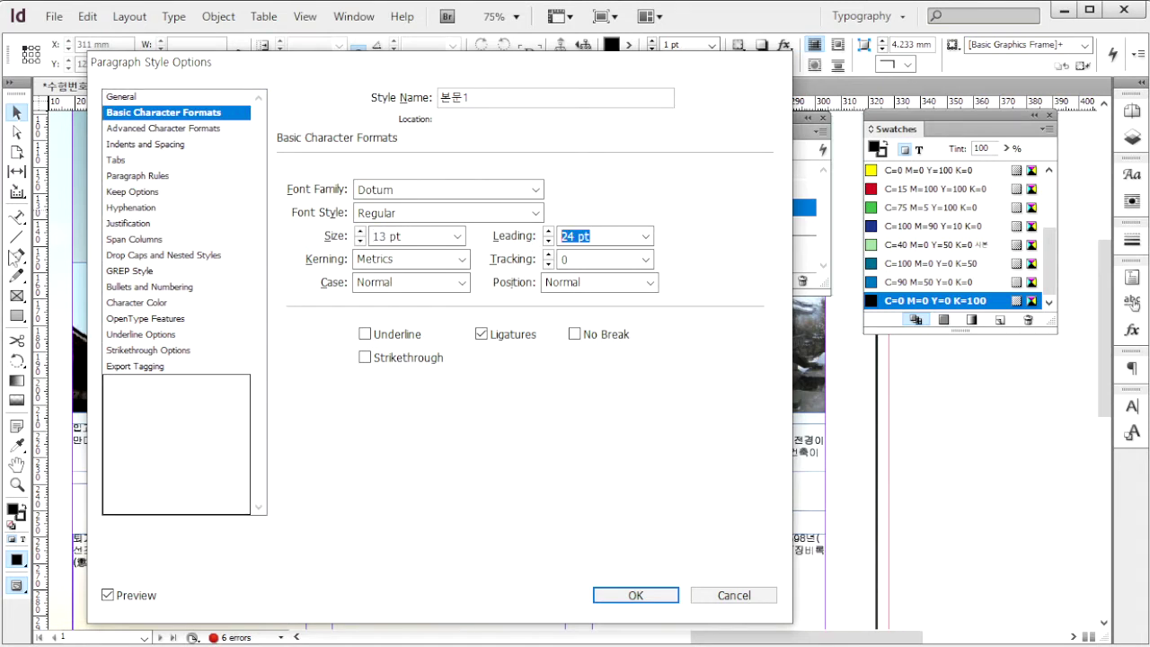
left_click(176, 256)
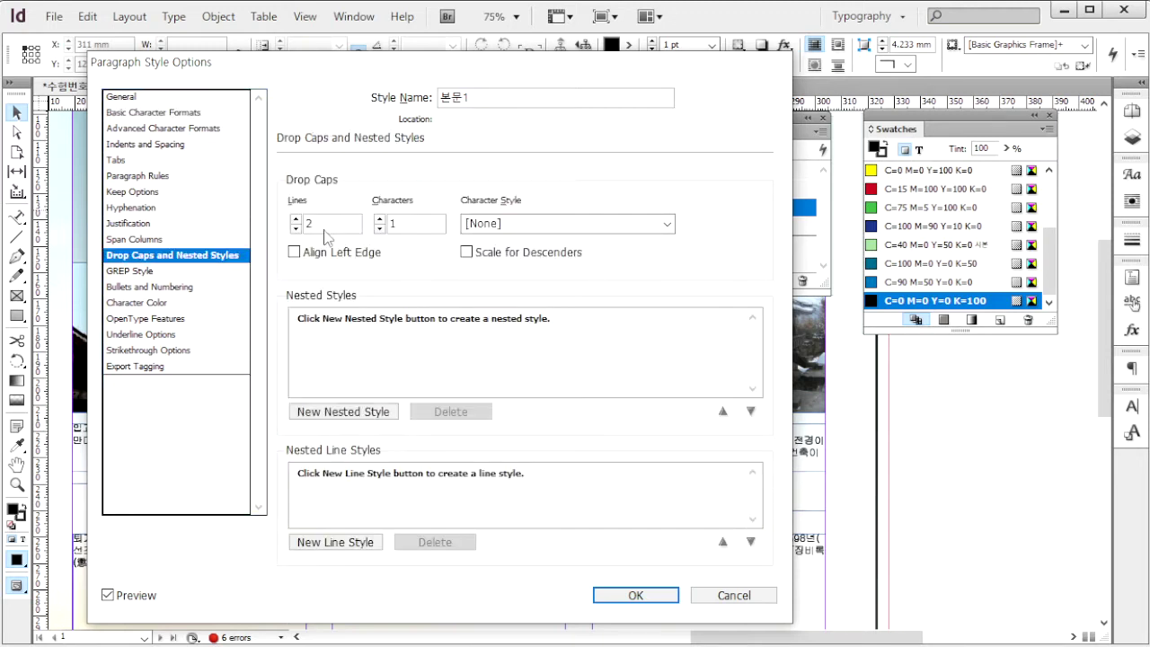
left_click(160, 304)
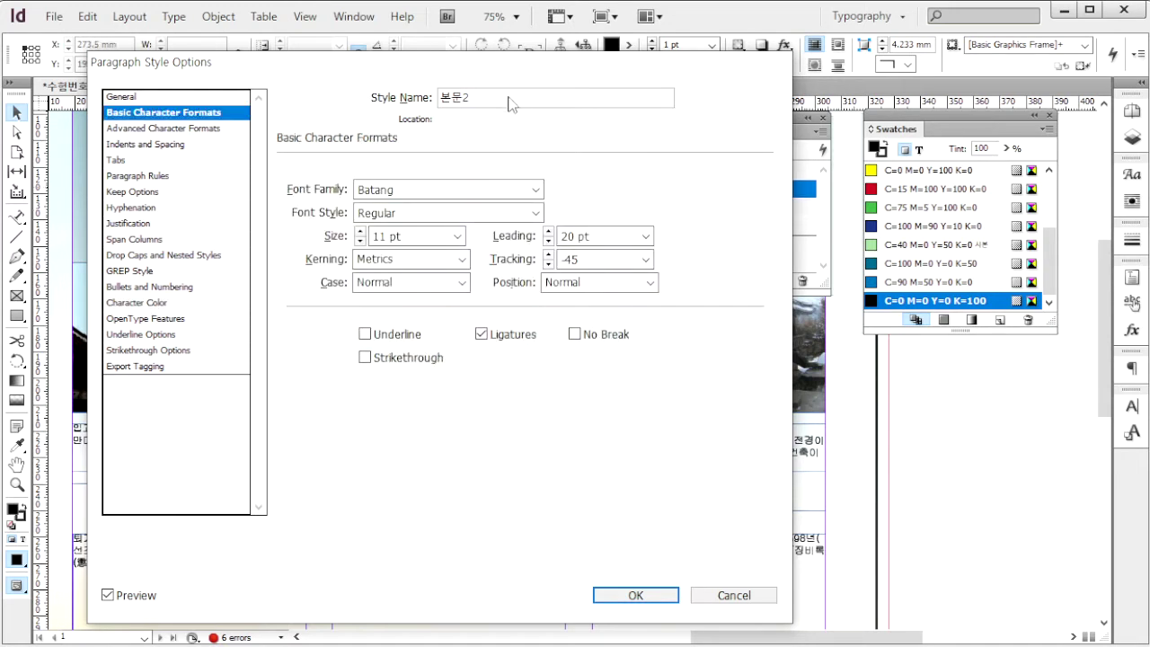
Define the paragraph style 본문2 as Batang Regular, 11 pt with 20 pt leading and -45 tracking, and choose its character colour
left_click_drag(508, 97, 377, 97)
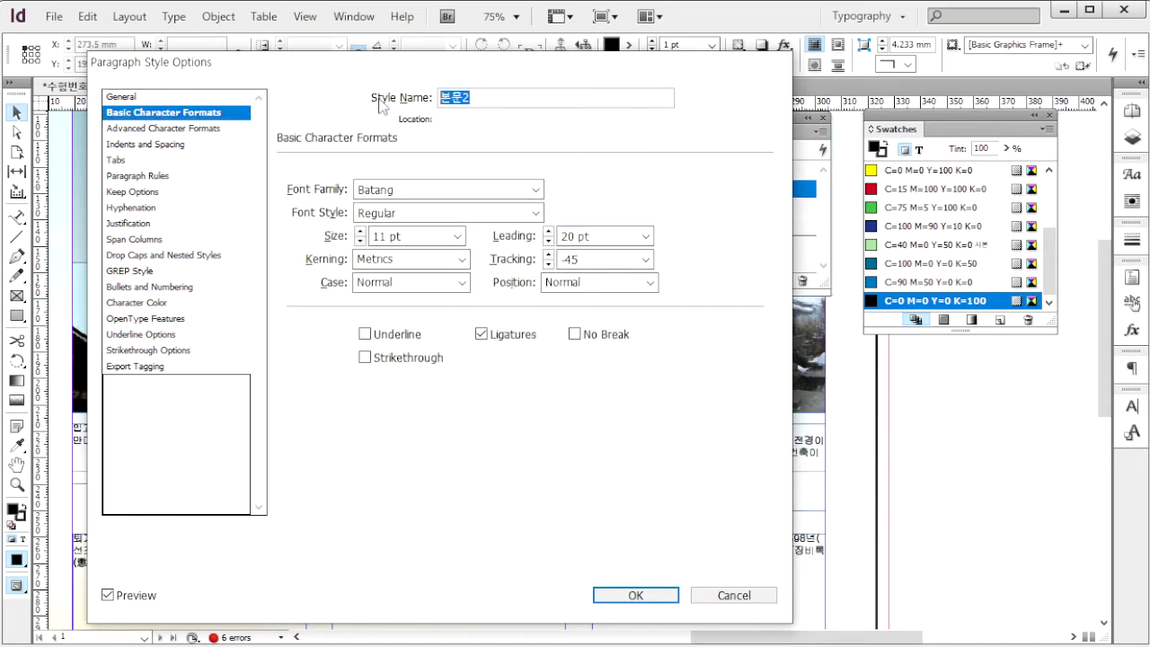
left_click(423, 191)
left_click(426, 238)
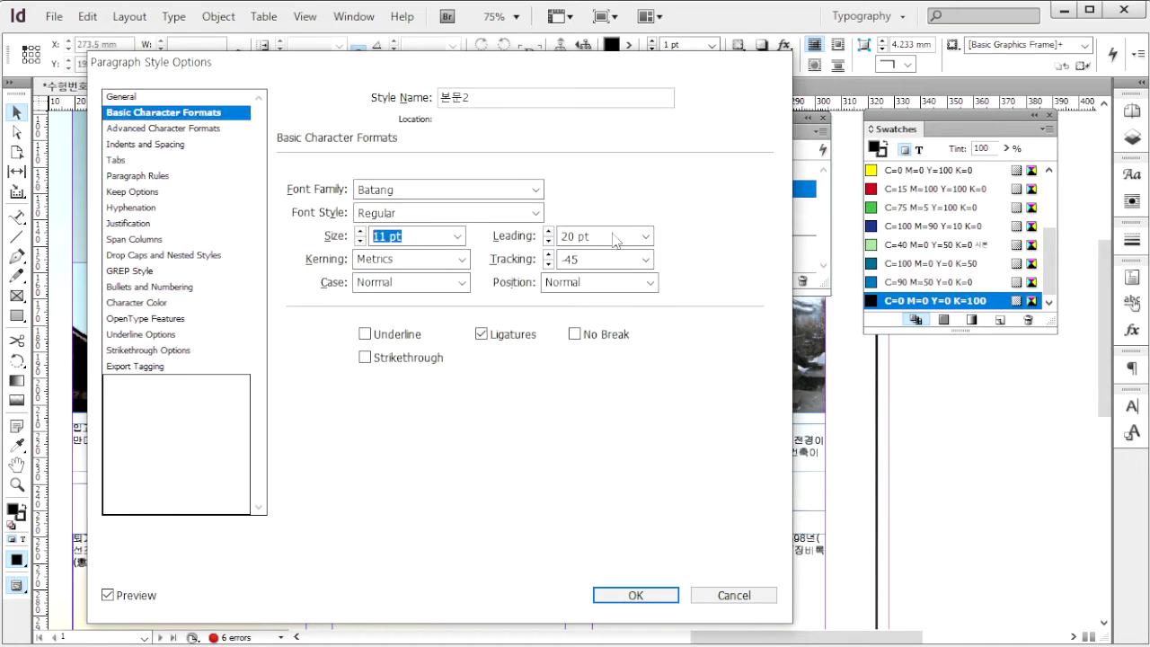
left_click(615, 236)
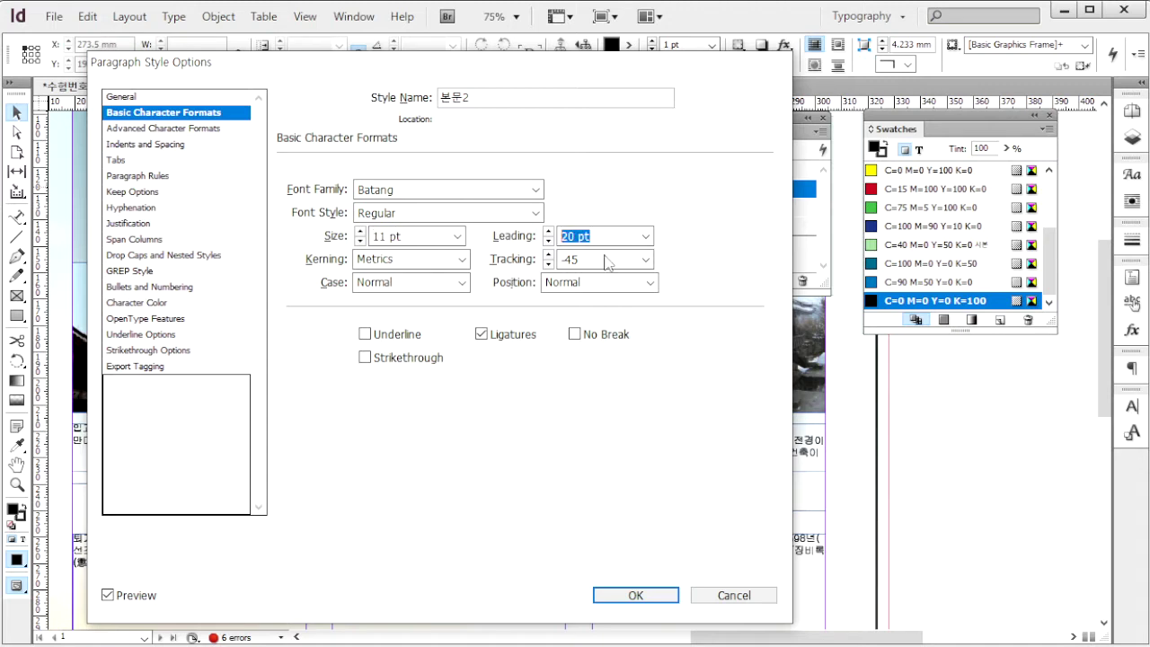
left_click(607, 261)
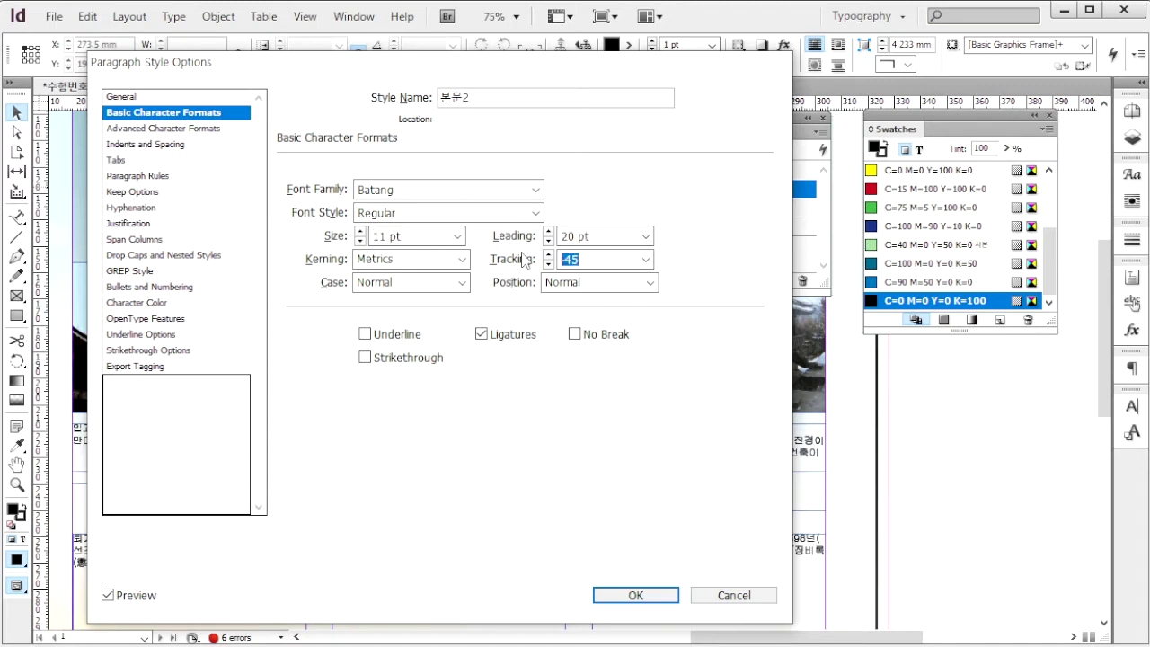
left_click(136, 302)
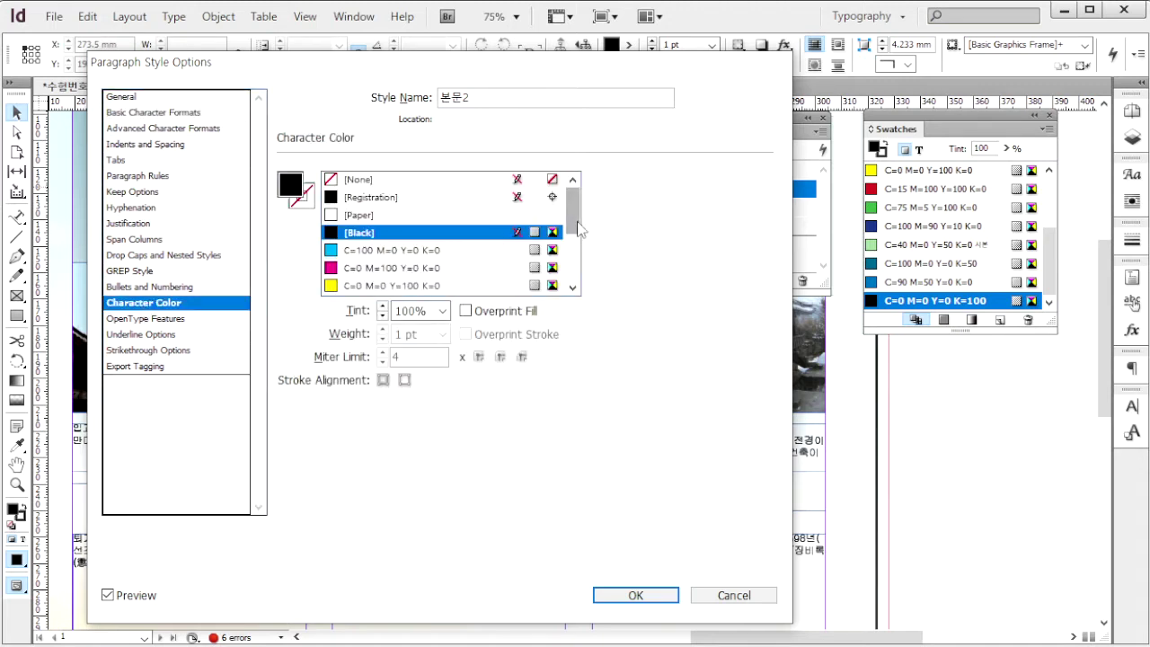
left_click_drag(572, 225, 571, 278)
left_click(444, 286)
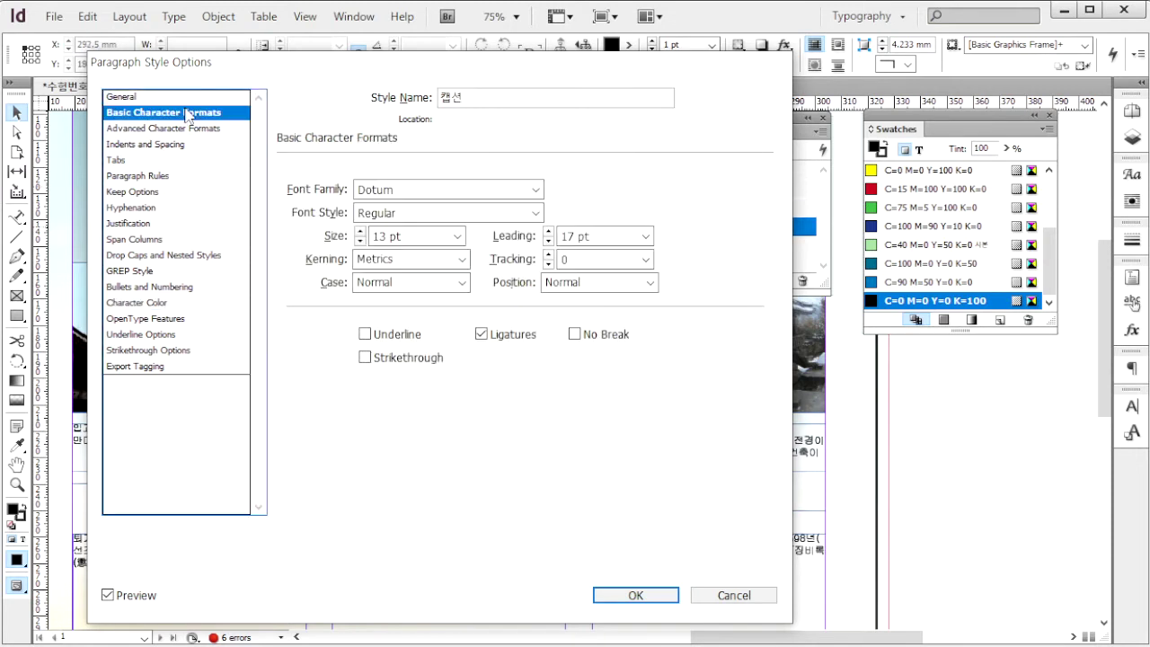
Define the paragraph style 캡션 as Dotum Regular, 13 pt with 17 pt leading, and go to its character colour settings
double_click(449, 97)
left_click_drag(430, 185, 285, 178)
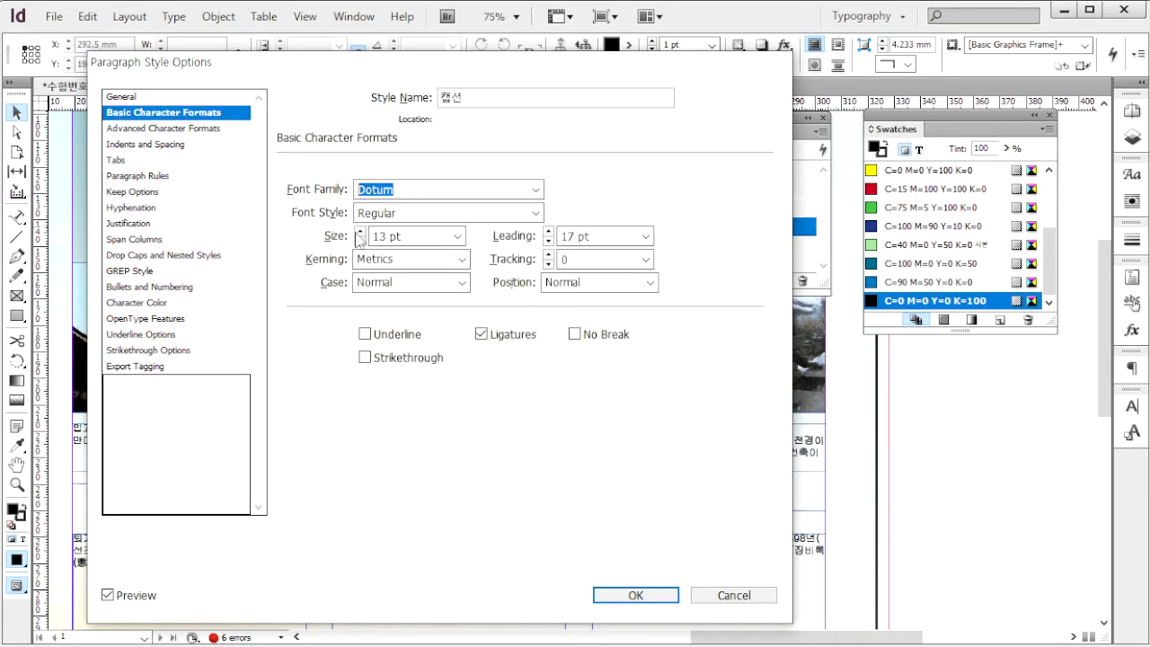
left_click_drag(421, 236, 316, 236)
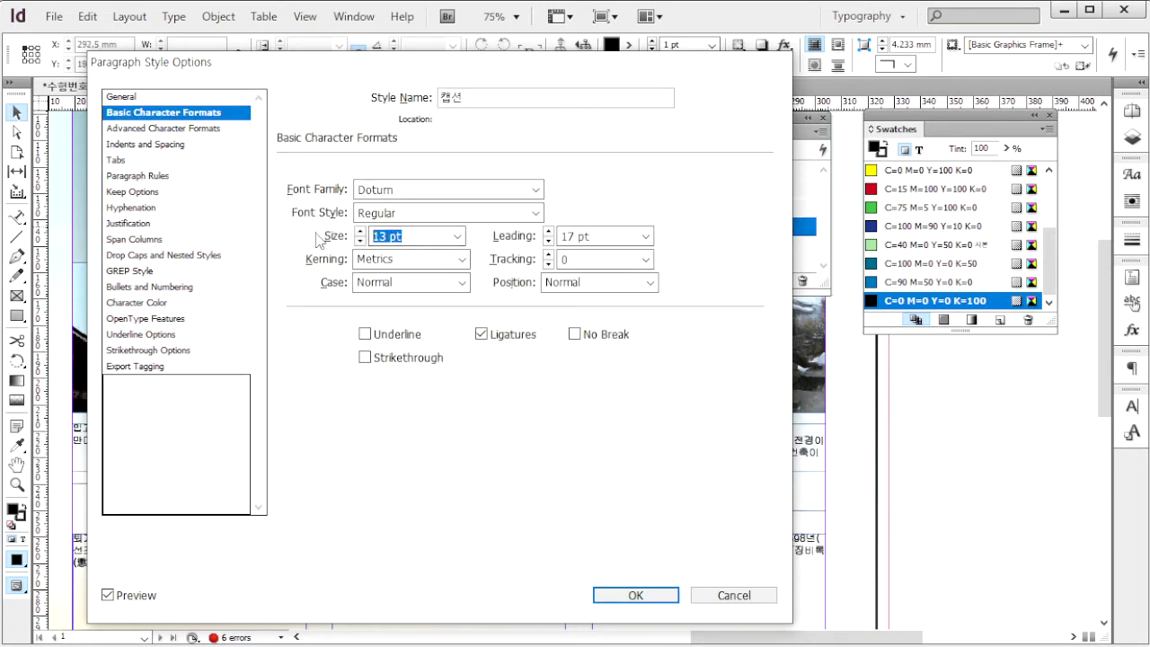
left_click(618, 235)
left_click(177, 303)
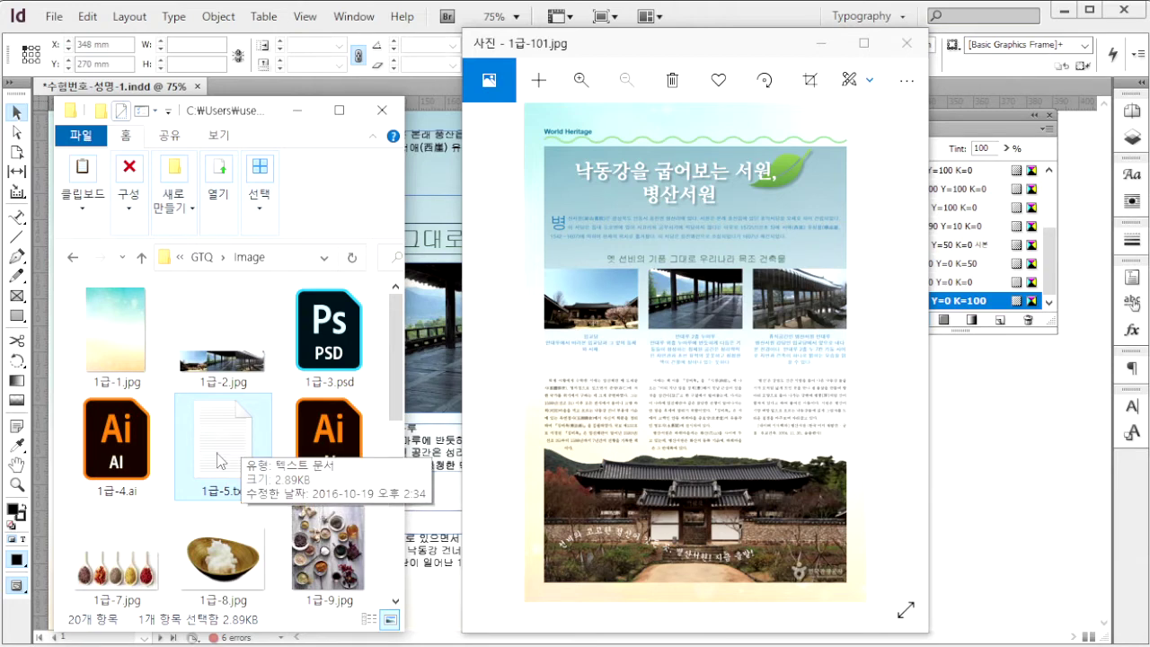
Open the text file 1급-5.txt and review the source text for the page
key("Return")
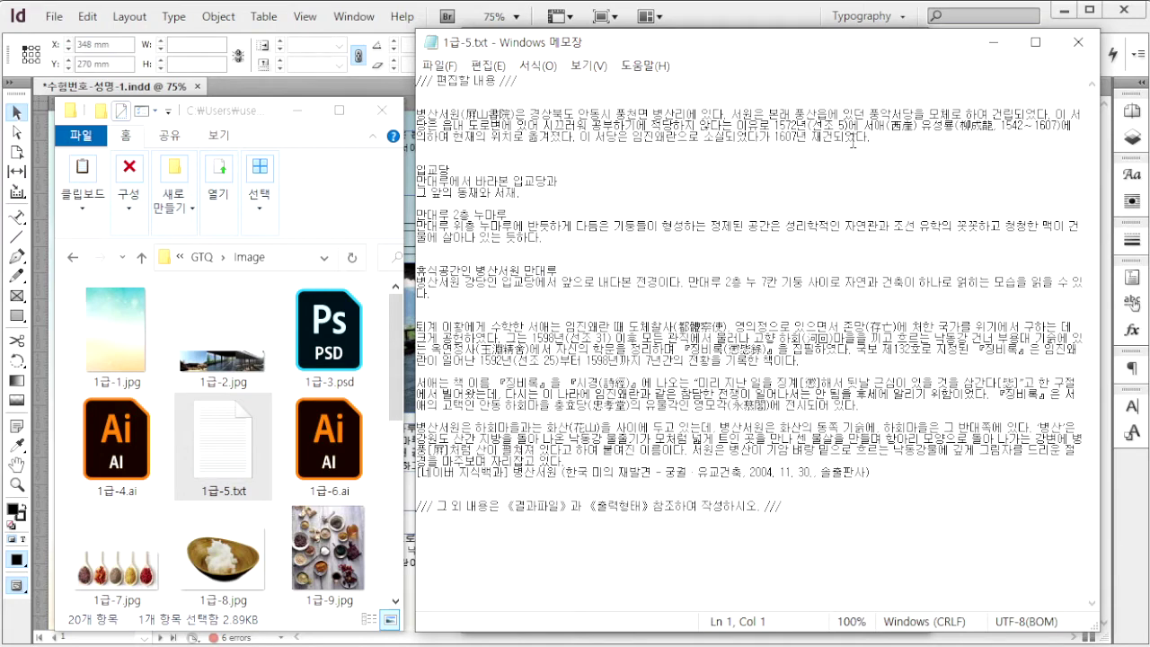
triple_click(902, 138)
Try selecting parts of the introductory paragraph and the photo captions with the Type tool
left_click_drag(14, 219, 74, 218)
left_click(173, 148)
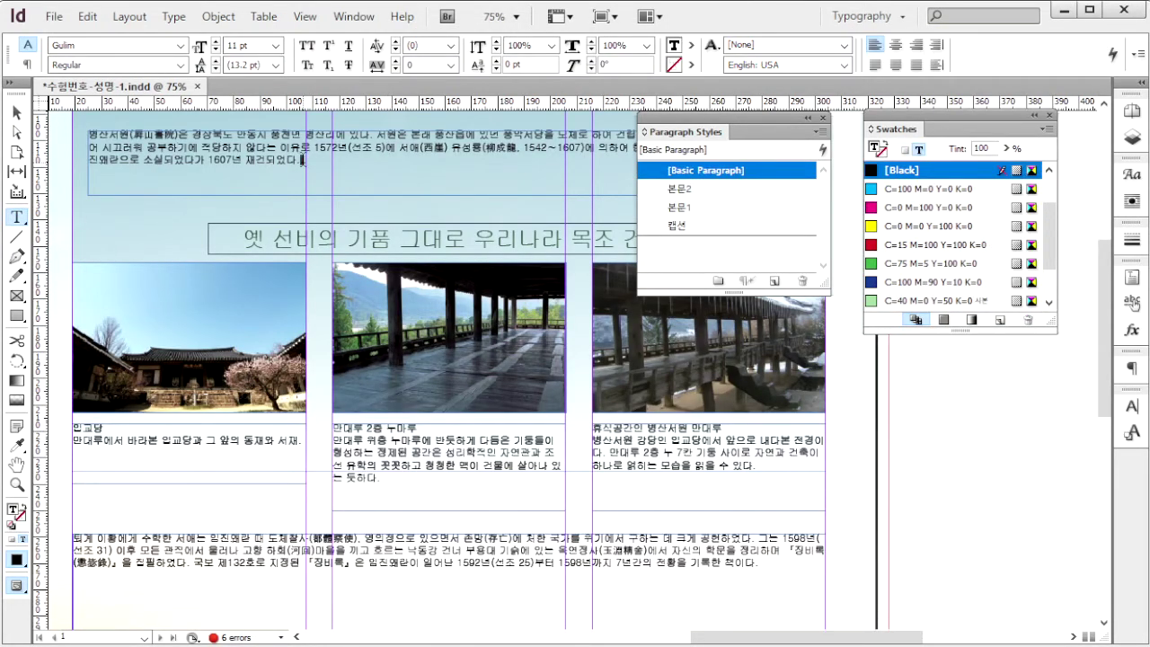
left_click_drag(301, 159, 96, 129)
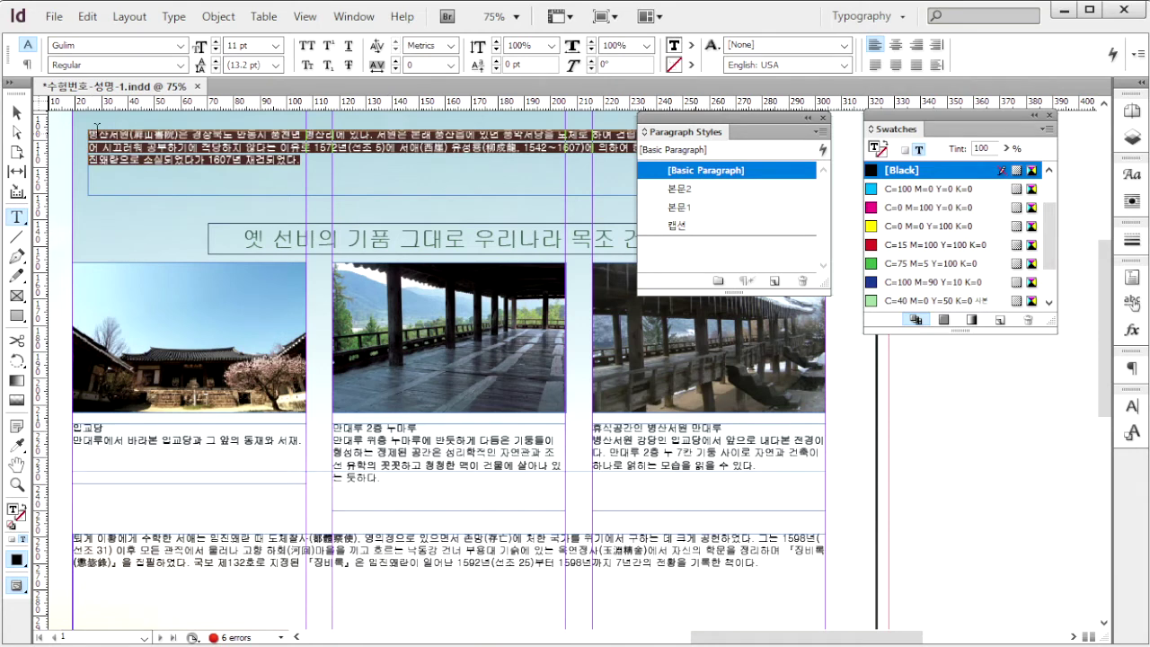
triple_click(250, 440)
triple_click(456, 477)
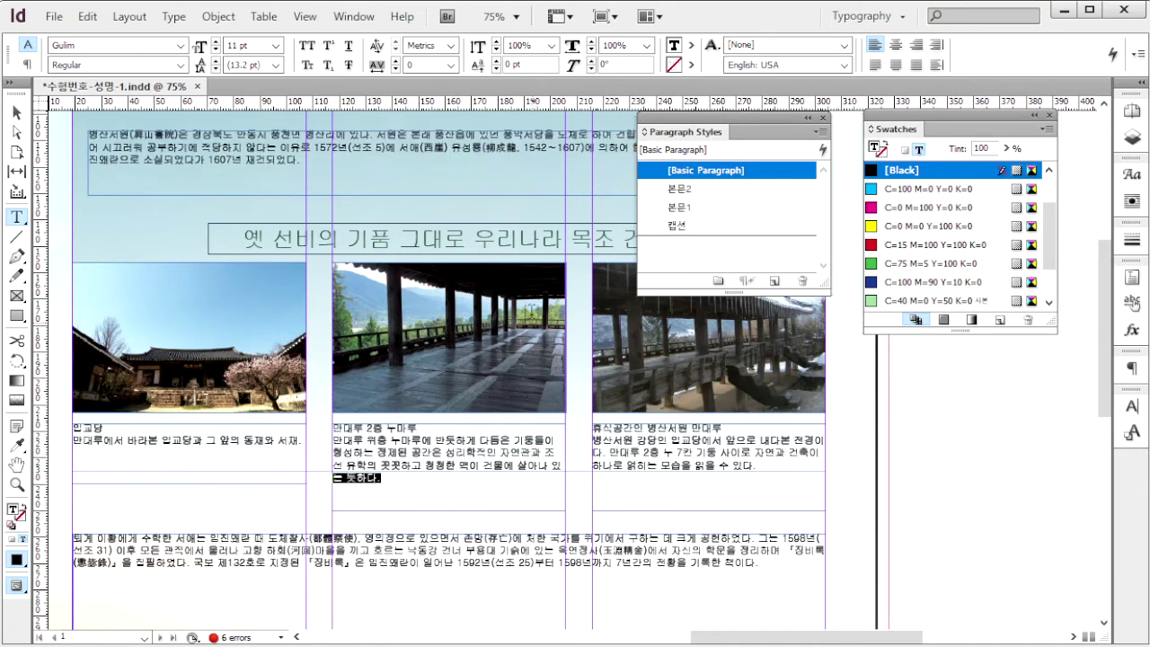
Apply the paragraph style 본문1 to the whole introductory text above the photo row, then deselect and reset to [Basic Paragraph]
left_click(437, 163)
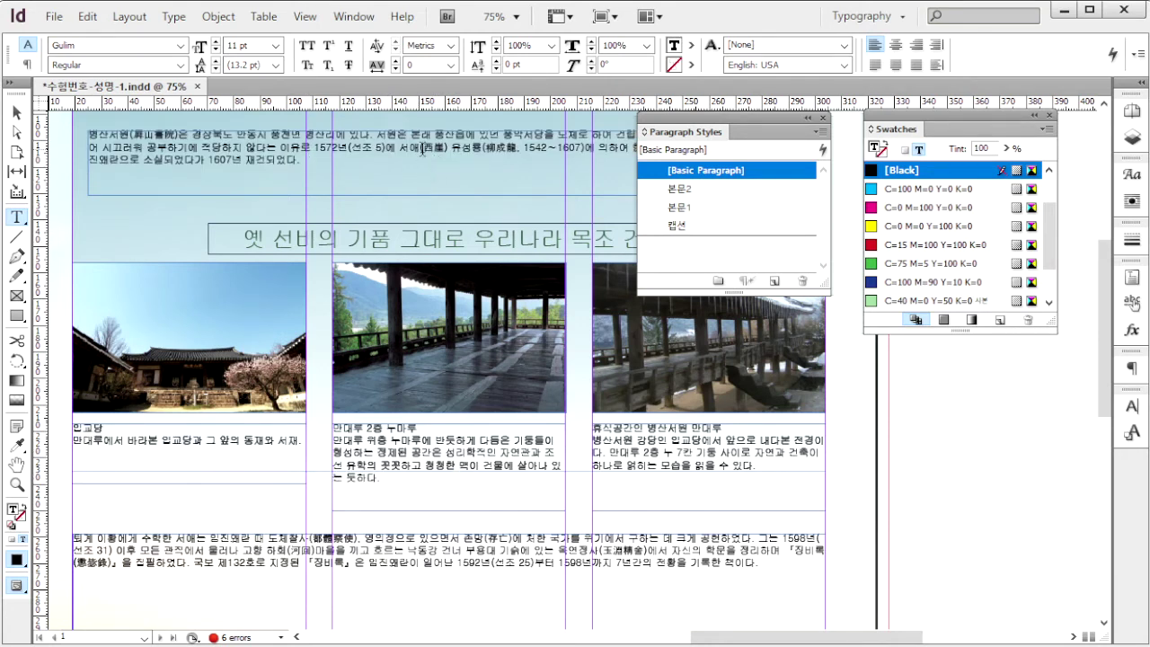
key("shift+Left")
key("shift+Left")
key("shift+Left")
key("shift+Left")
key("ctrl+shift+Up")
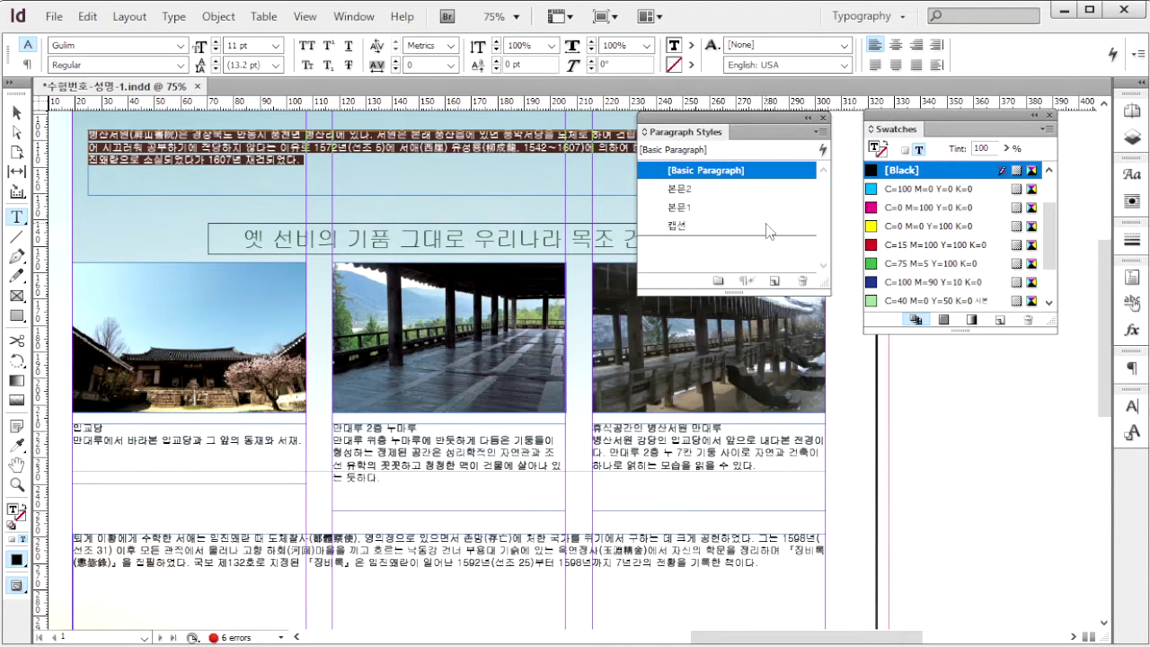
left_click(719, 209)
left_click(442, 160)
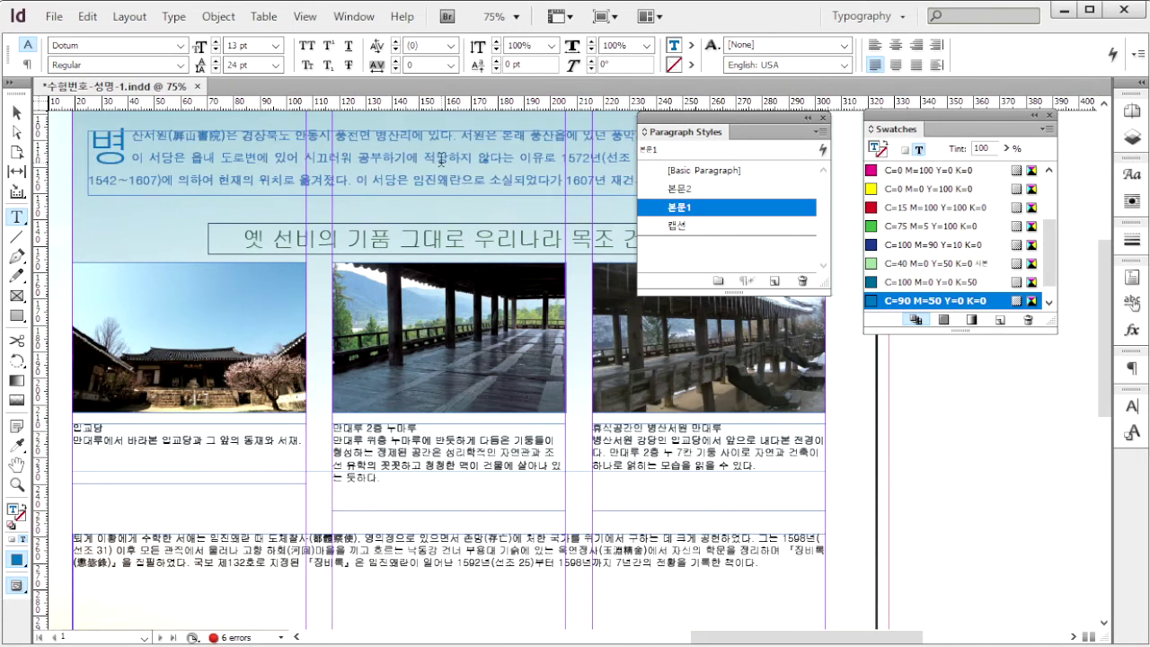
left_click(916, 554, "ctrl")
left_click(706, 170)
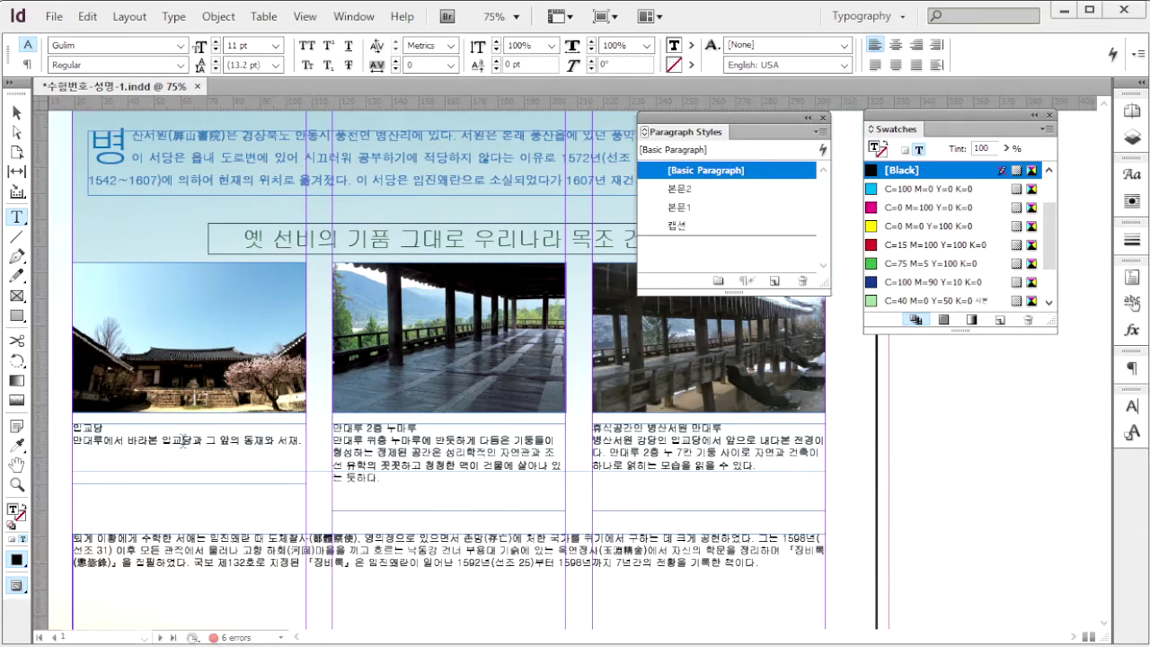
Apply the paragraph style 캡션 to all the text in each of the three photo captions
left_click(204, 440)
key("ctrl+a")
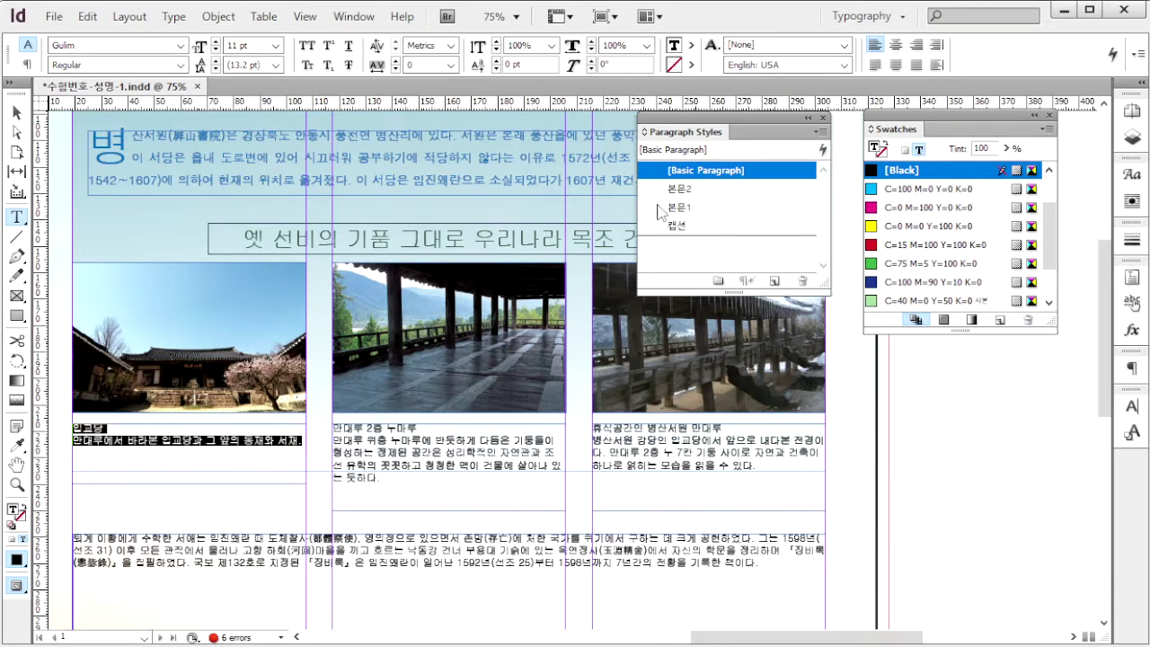
left_click(726, 227)
key("ctrl+shift+a")
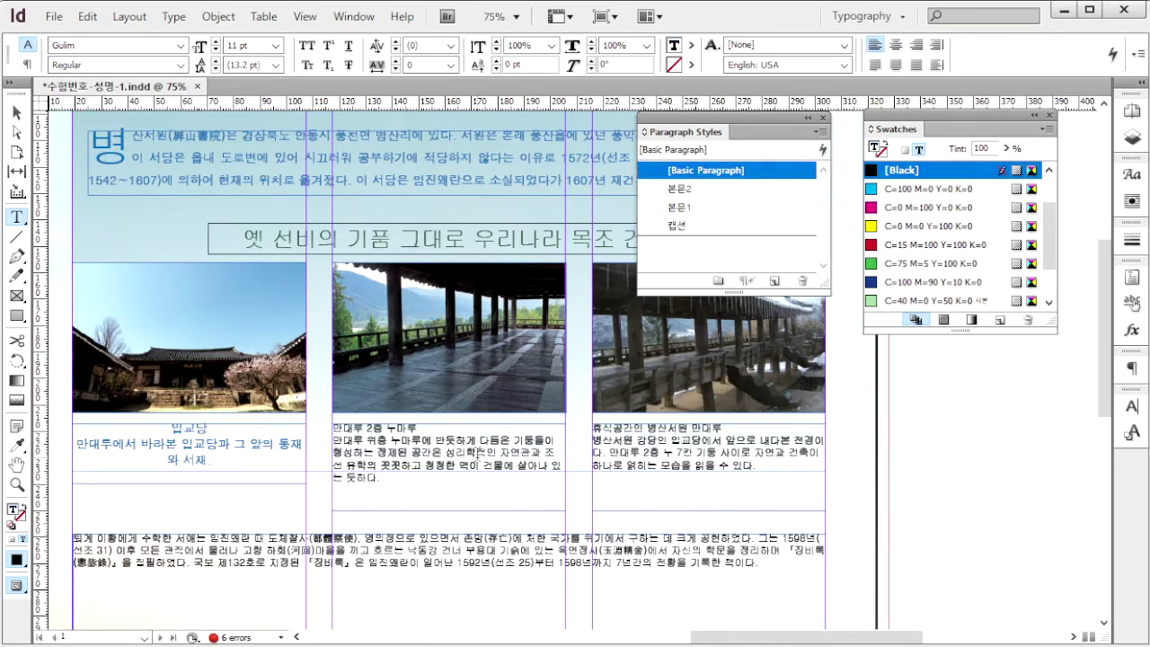
left_click(479, 454)
key("ctrl+a")
left_click(699, 225)
key("ctrl+shift+a")
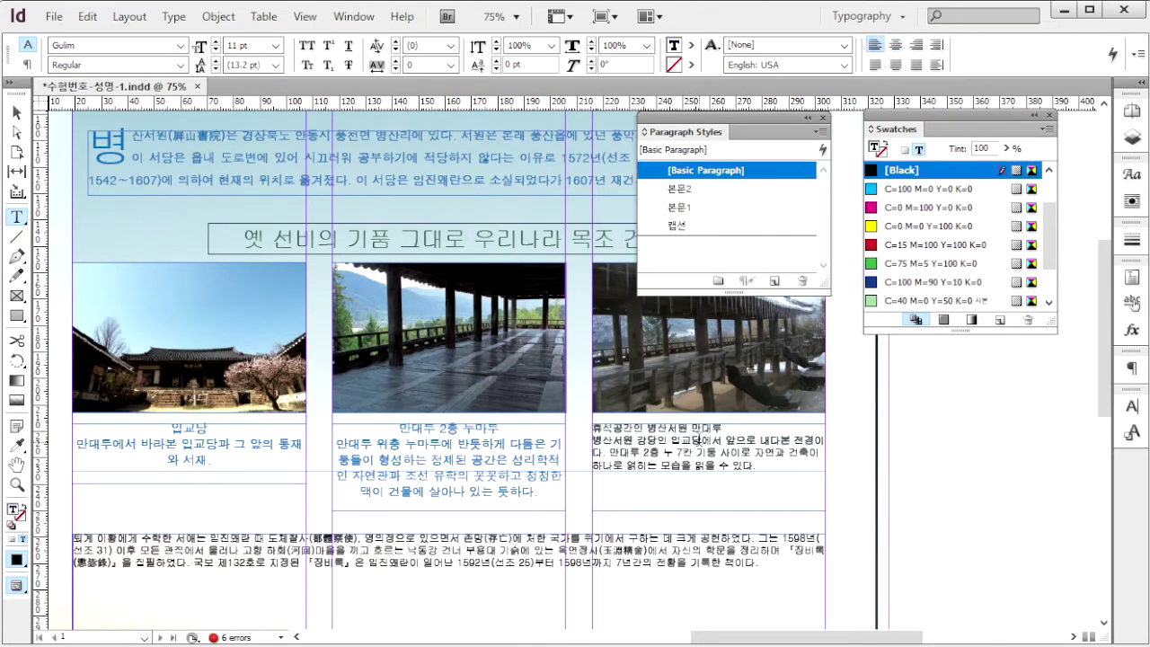
left_click(699, 442)
key("ctrl+a")
left_click(719, 226)
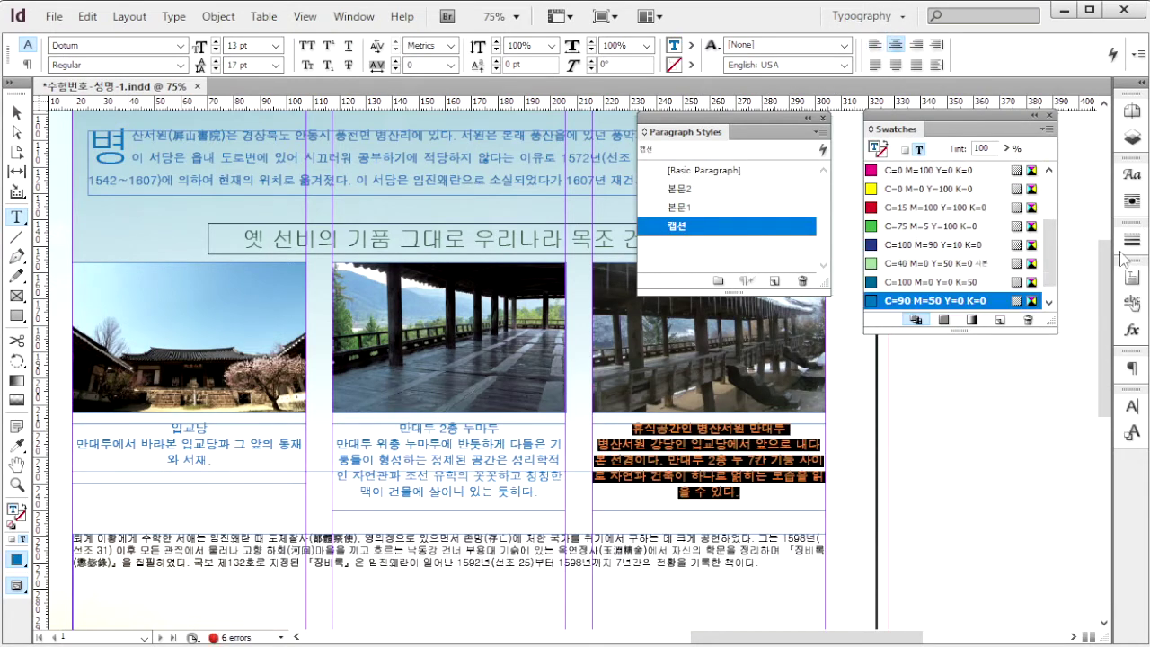
Apply the paragraph style 본문2 to the wide body text frame above the large building photo
scroll(417, 473, "down", 3)
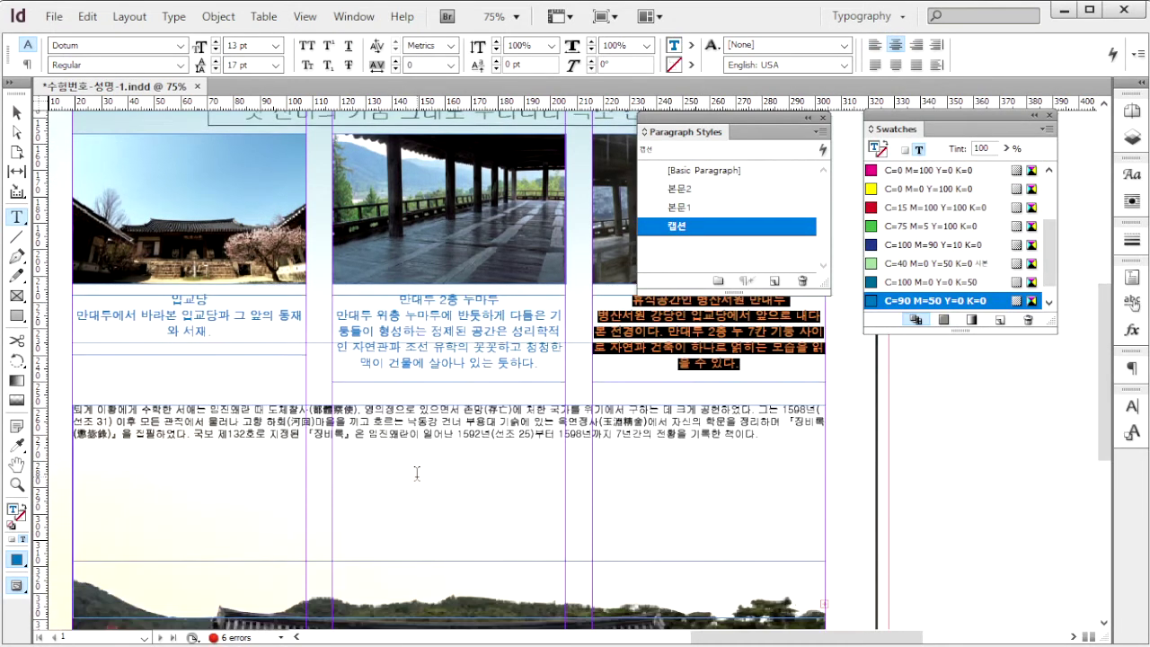
scroll(417, 473, "down", 2)
key("Escape")
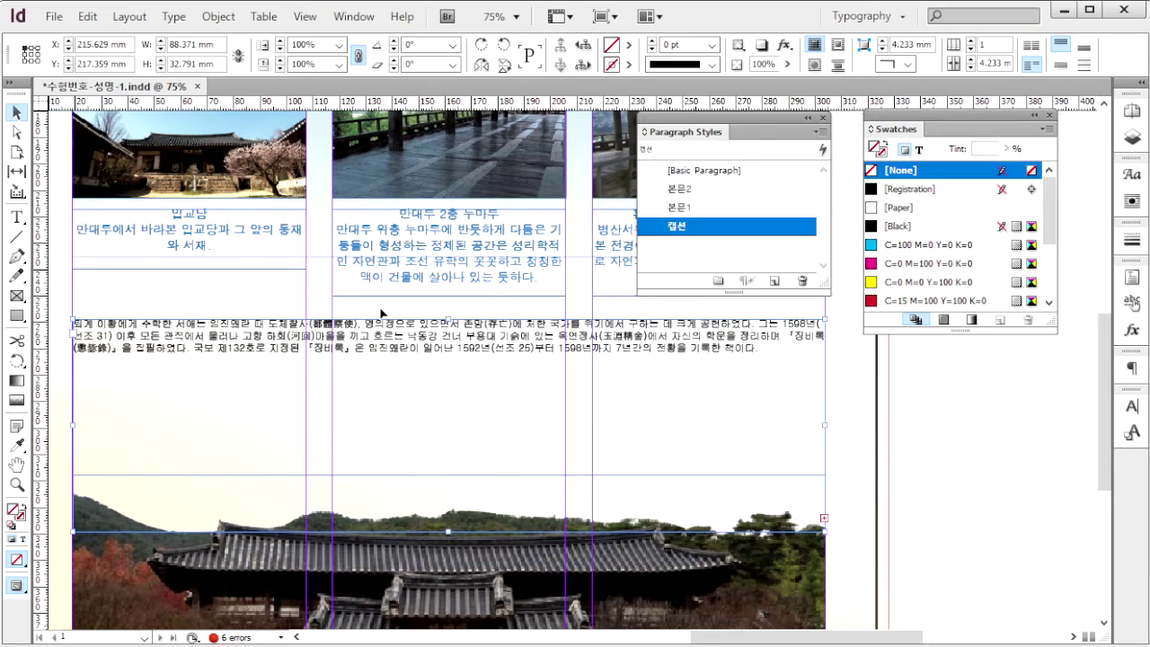
left_click(381, 312)
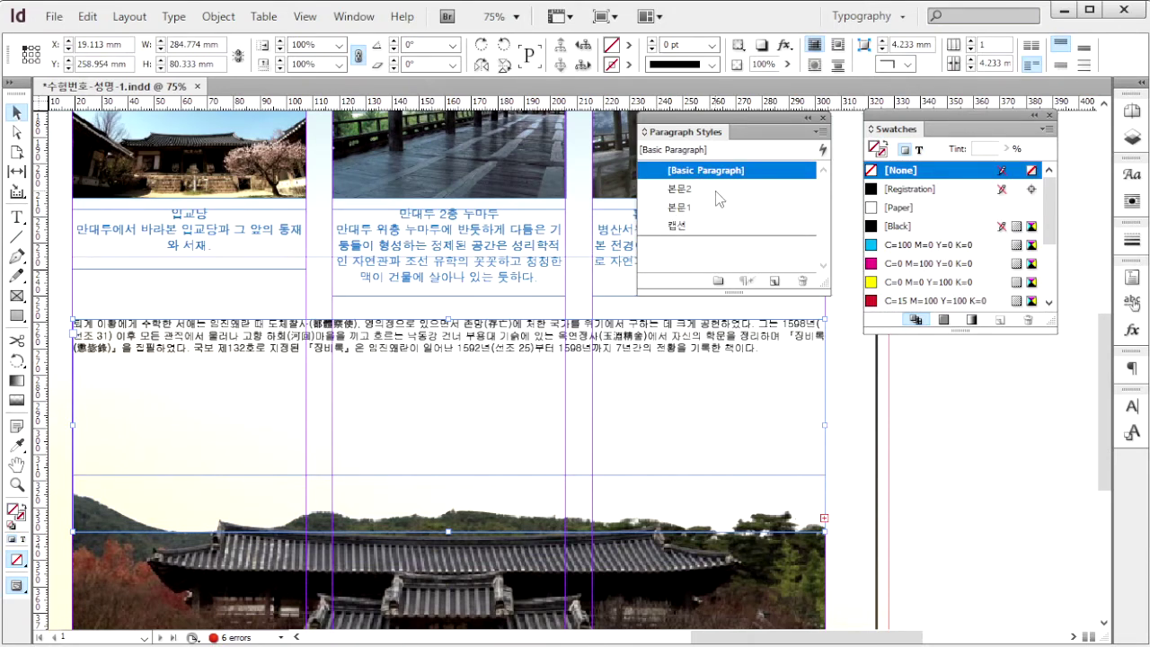
left_click(716, 191)
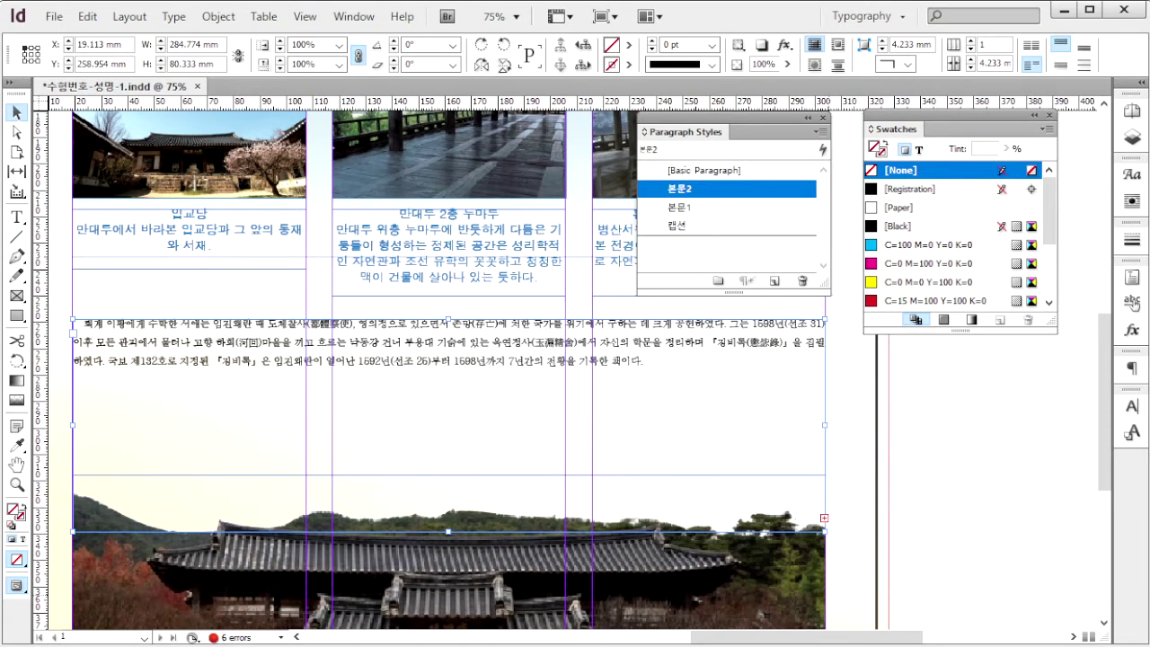
Divide the body text frame into three columns with a 10 mm gutter, following the reference image
key("alt+Tab")
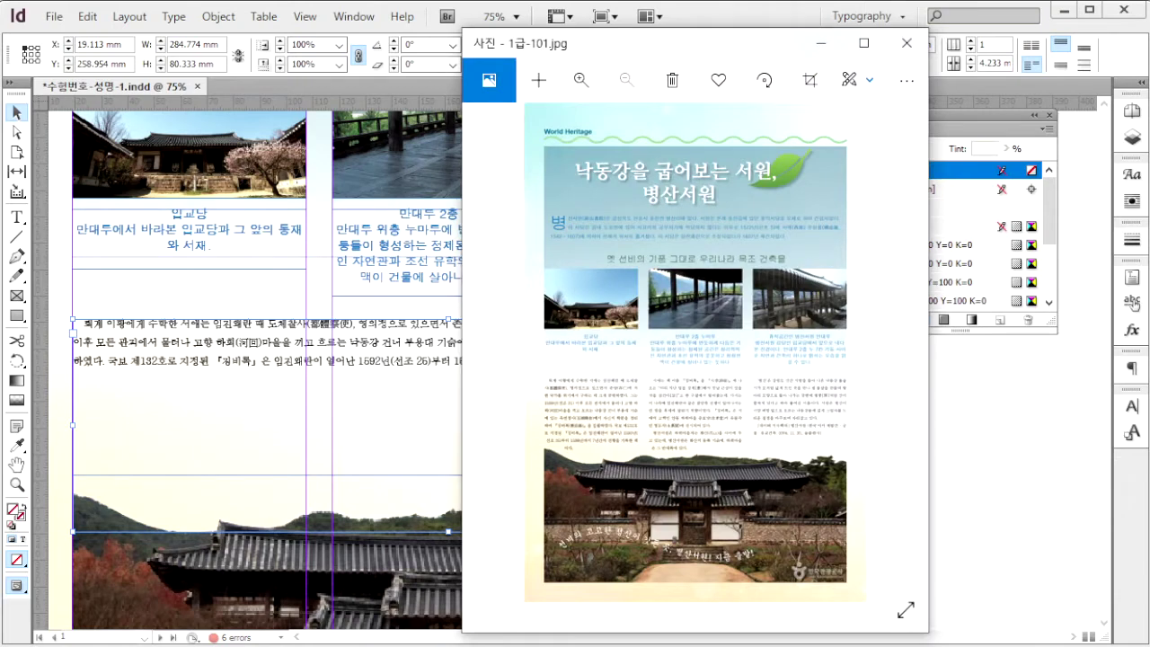
left_click(742, 24)
left_click(971, 42)
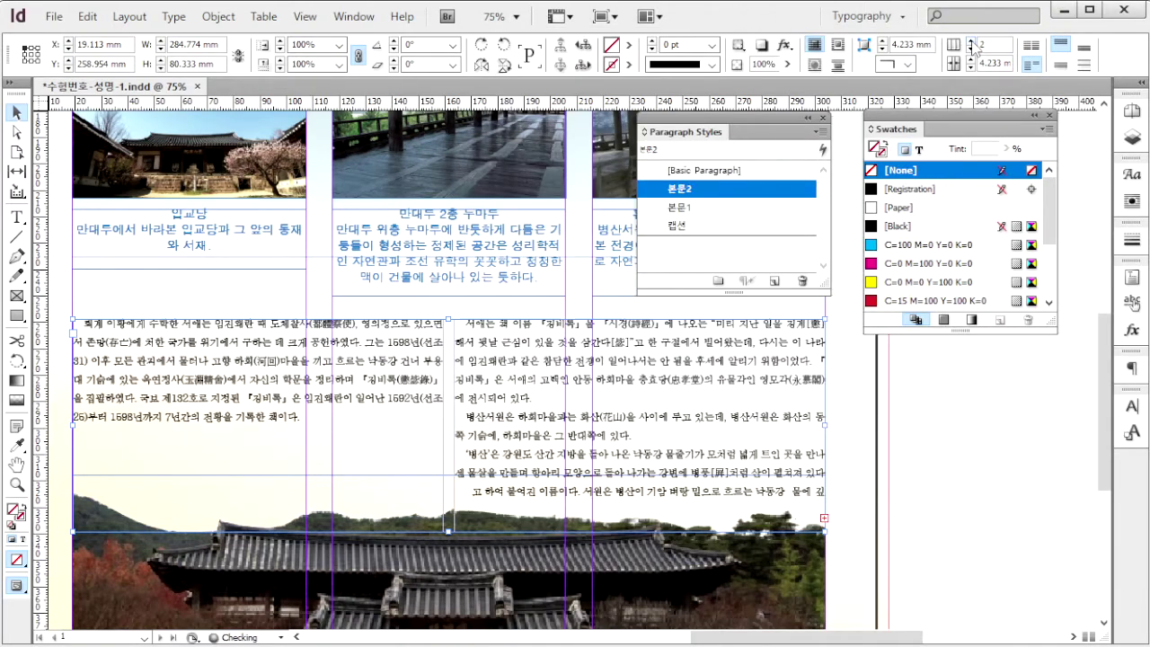
left_click(970, 41)
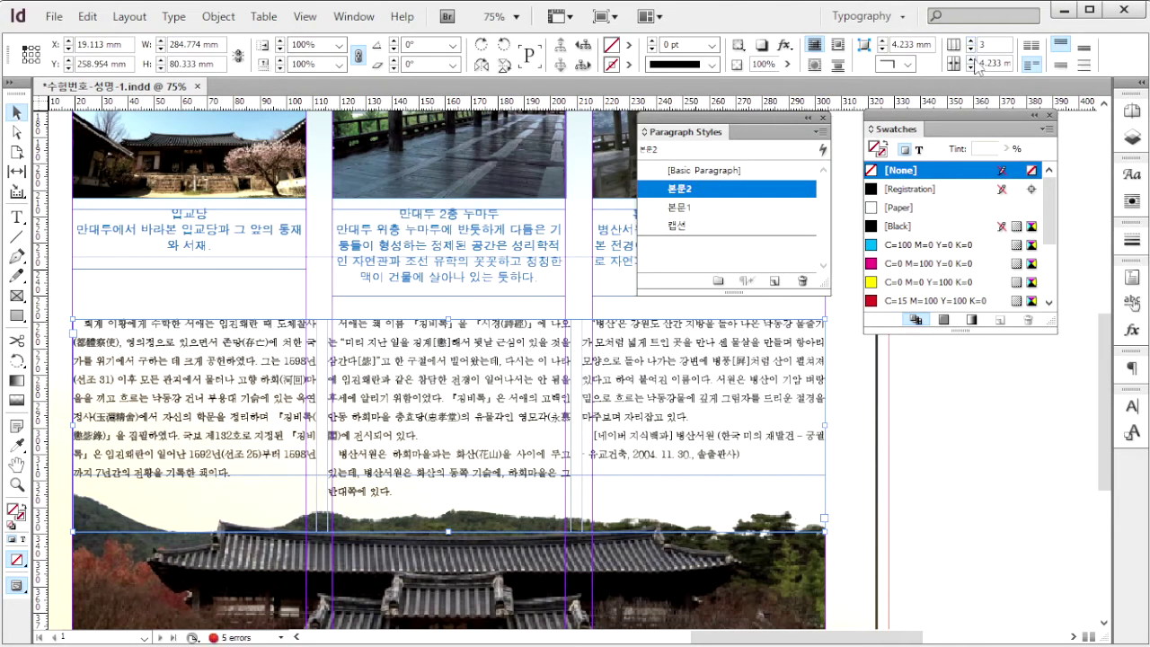
left_click(1009, 62)
type("10m")
key("Return")
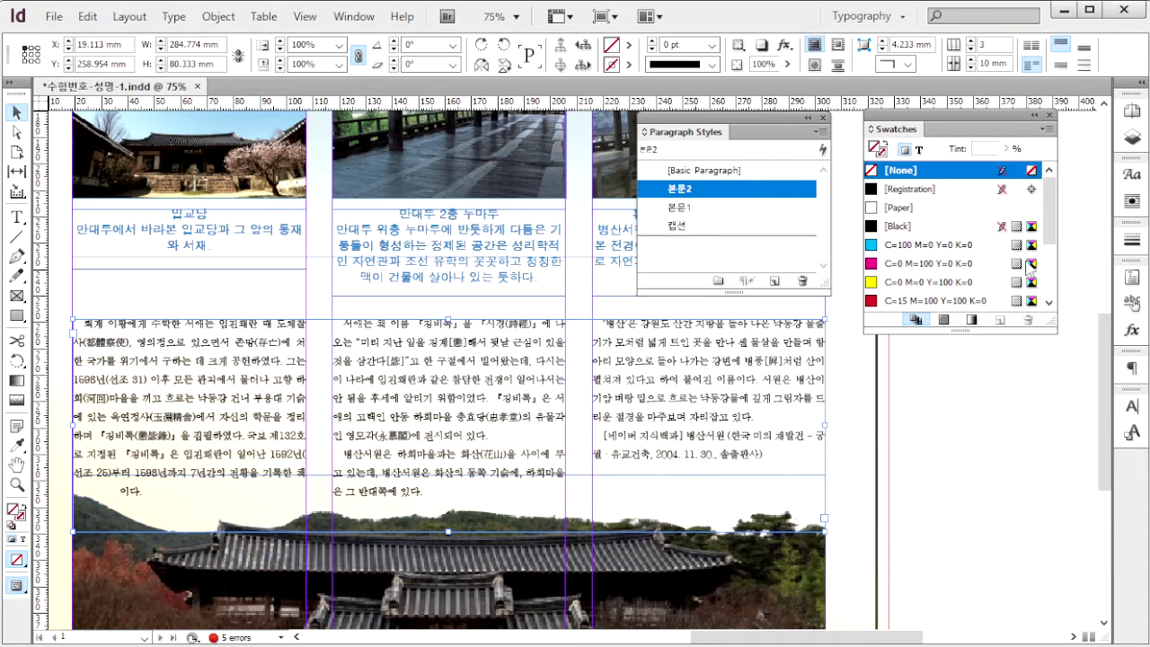
Export the page to the GTQ folder in Adobe PDF (Print) format under the file name 수험번호-성명-1
key("ctrl+d")
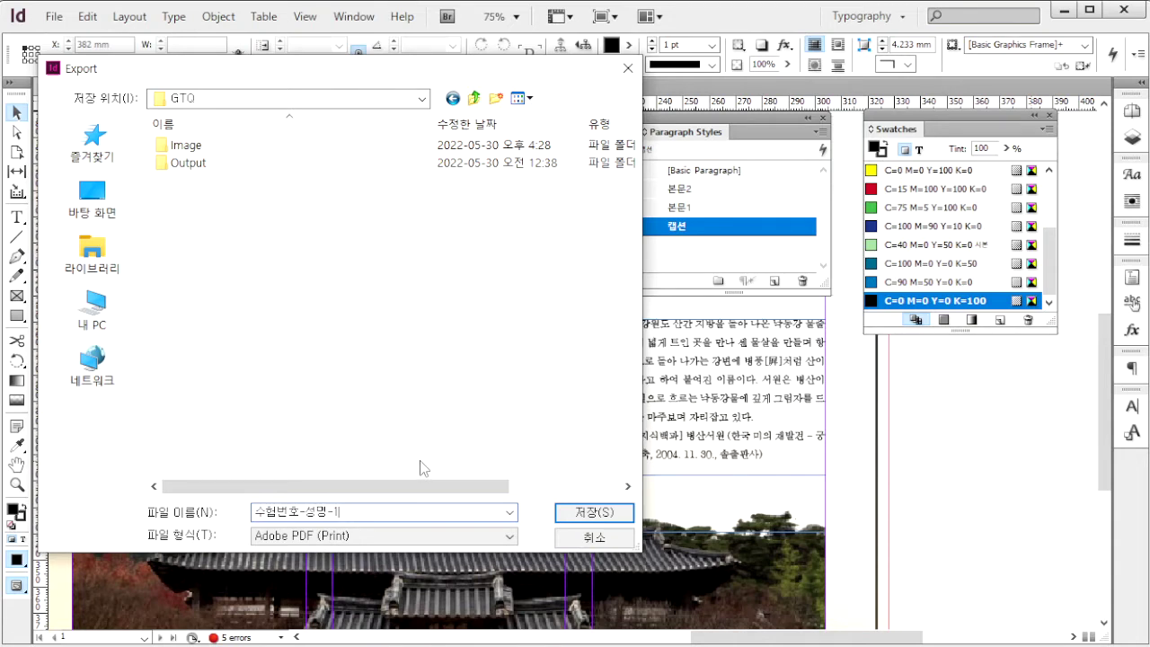
key("Return")
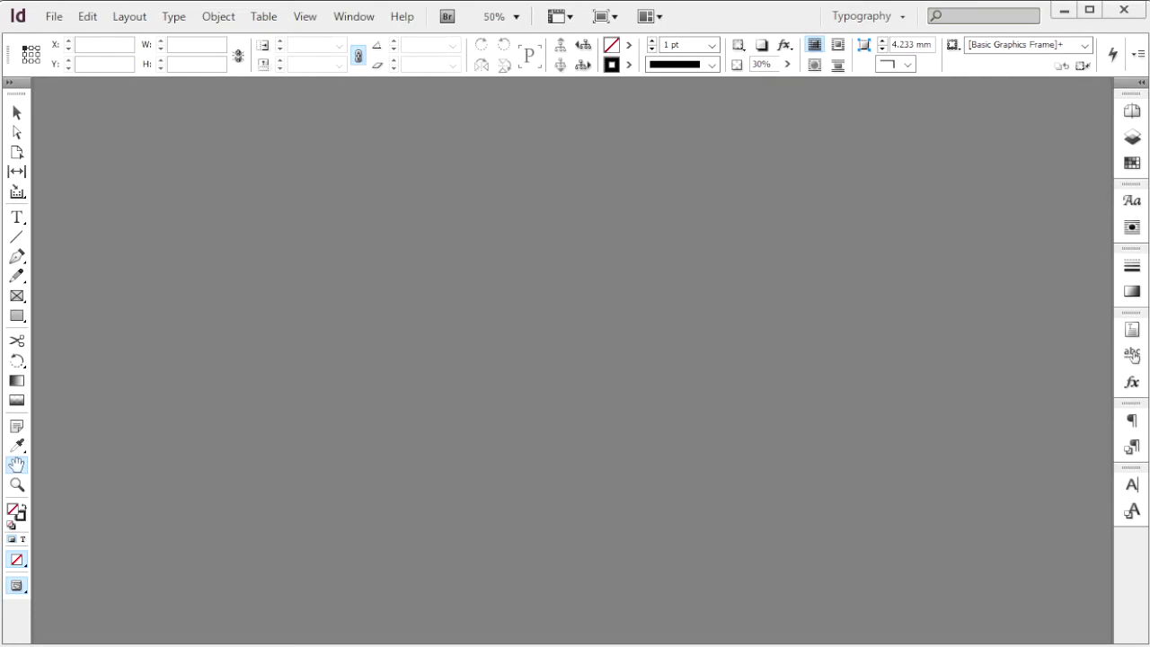
Create a six-page facing-pages document, 160 x 195 mm, with two columns, 4 mm gutter, 20 mm margins and 3 mm bleed
key("ctrl+n")
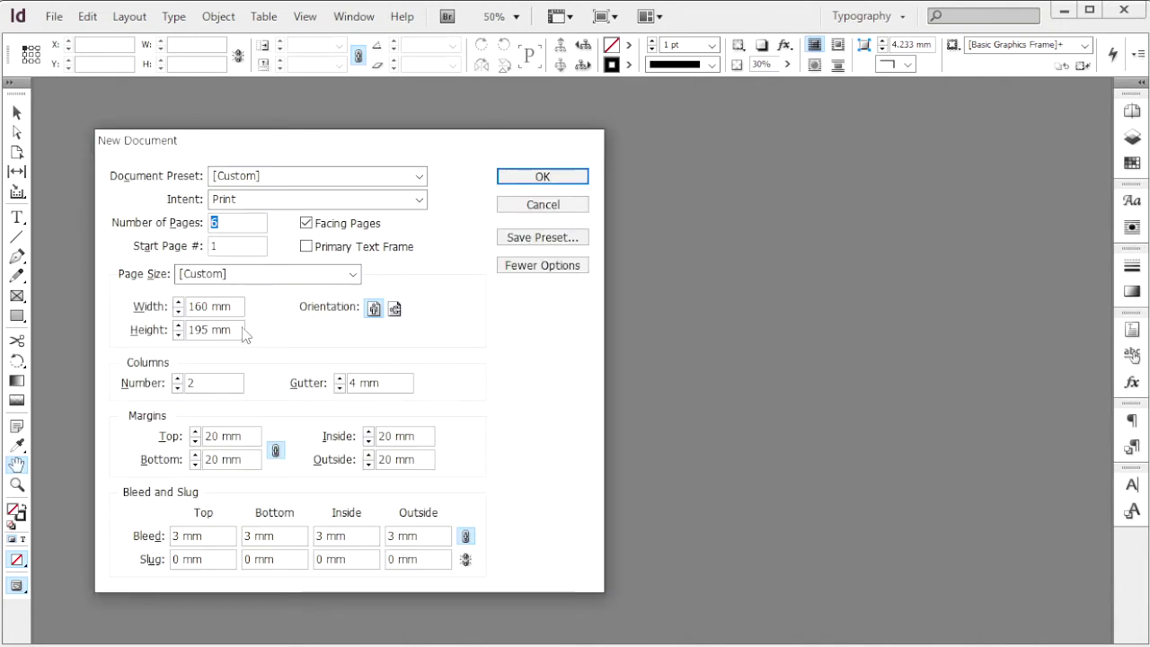
left_click_drag(241, 307, 185, 309)
left_click_drag(245, 331, 200, 342)
left_click_drag(219, 388, 169, 381)
left_click_drag(402, 388, 344, 388)
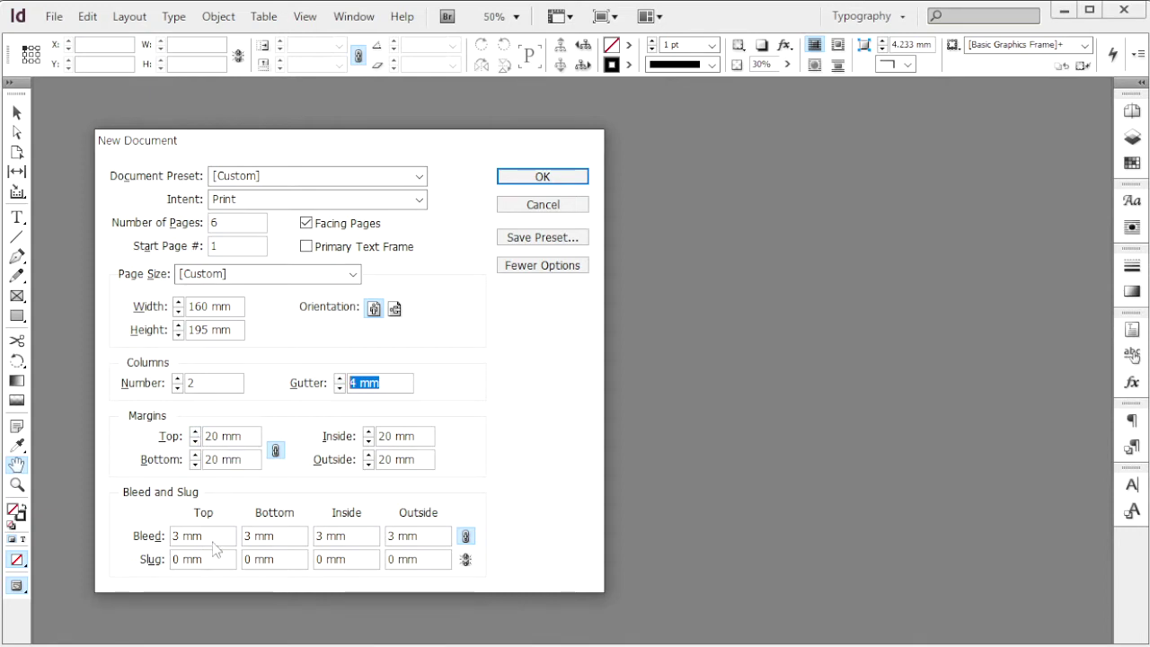
left_click_drag(215, 537, 158, 537)
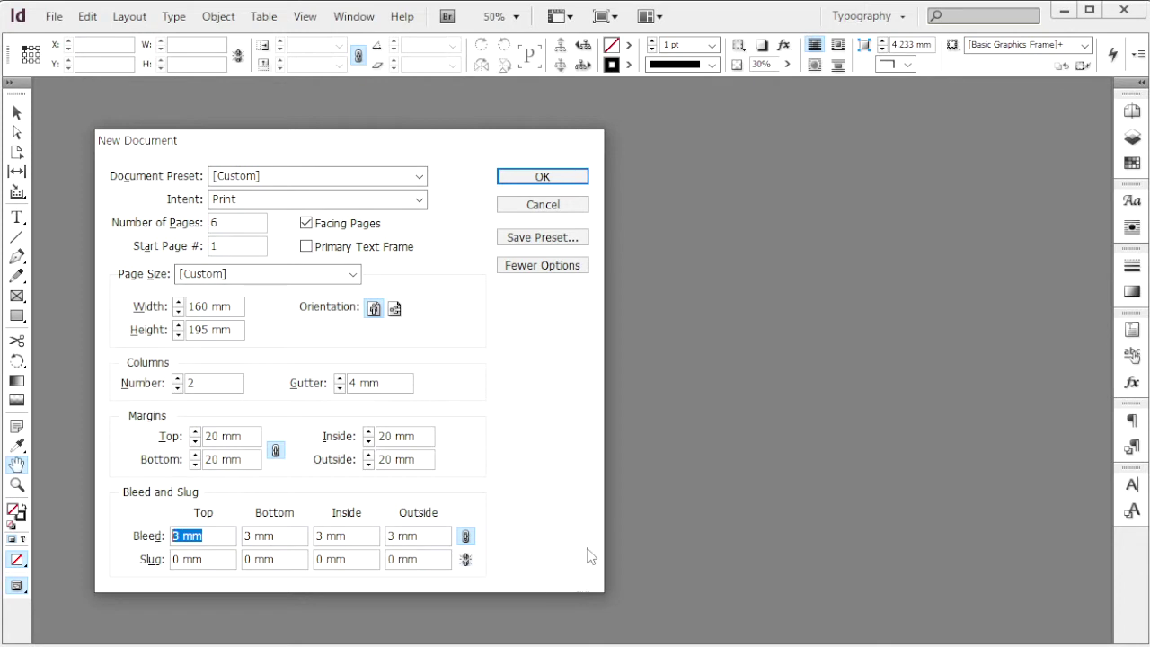
key("Return")
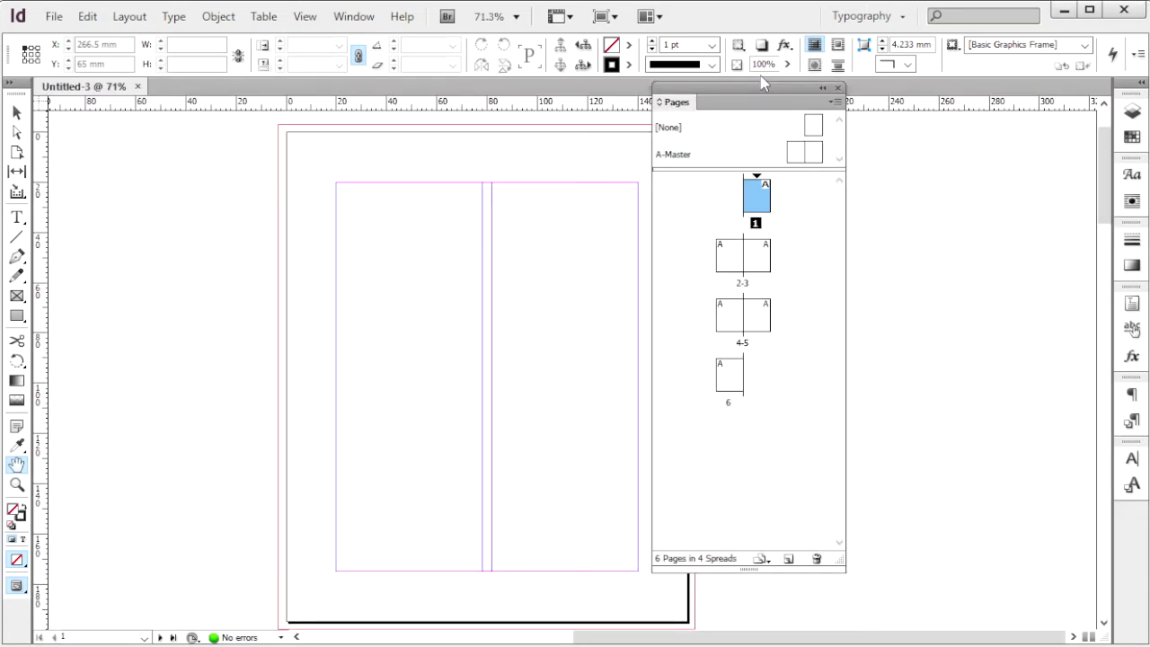
Turn off document page shuffling and move page 6 ahead of page 1 to form spreads 1-2, 3-4 and 5-6
right_click(731, 381)
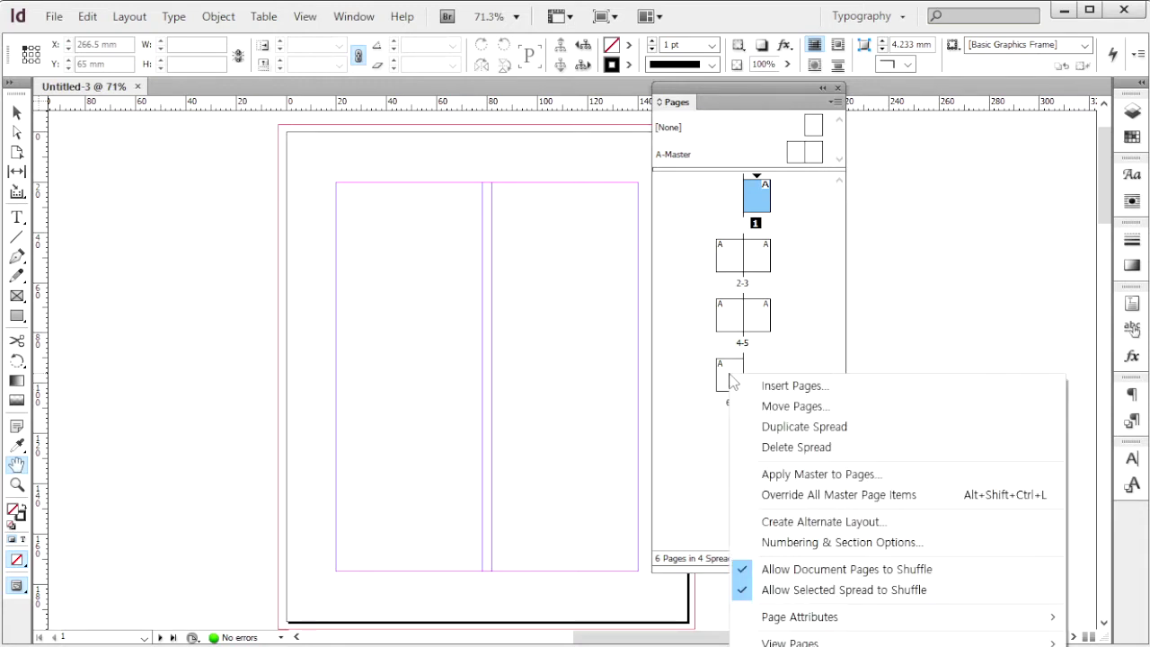
left_click(831, 570)
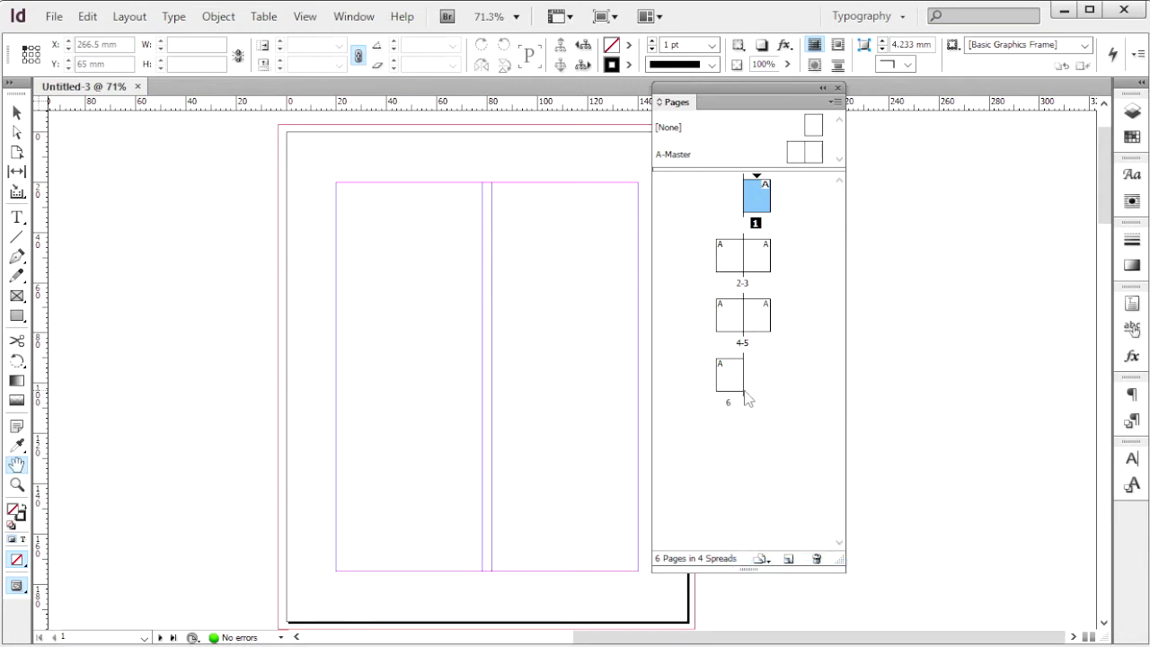
left_click_drag(732, 382, 739, 216)
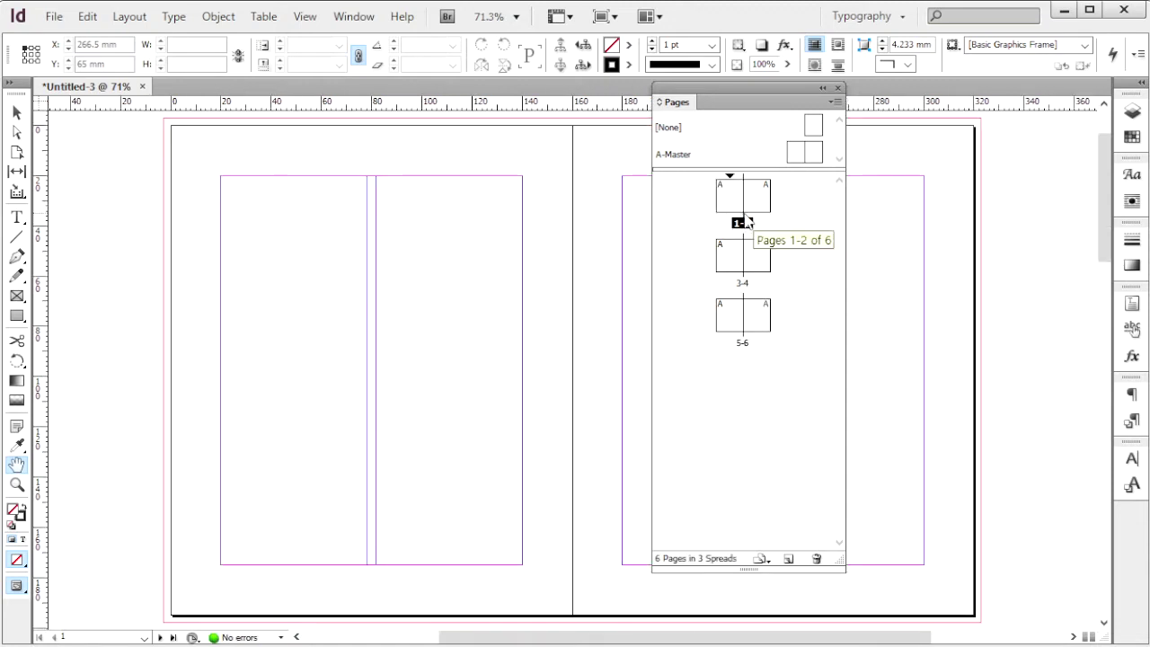
Save the document in the GTQ folder as an InDesign CS6 document under the file name 수험번호-성명-2
key("ctrl+shift+s")
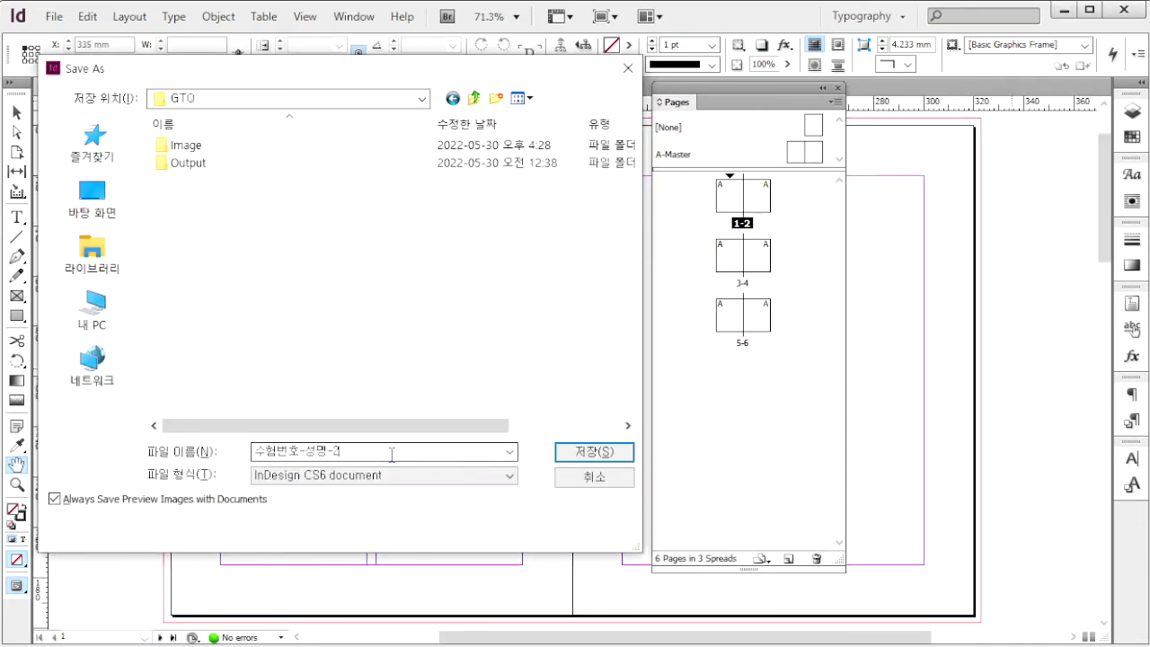
key("BackSpace")
type("2")
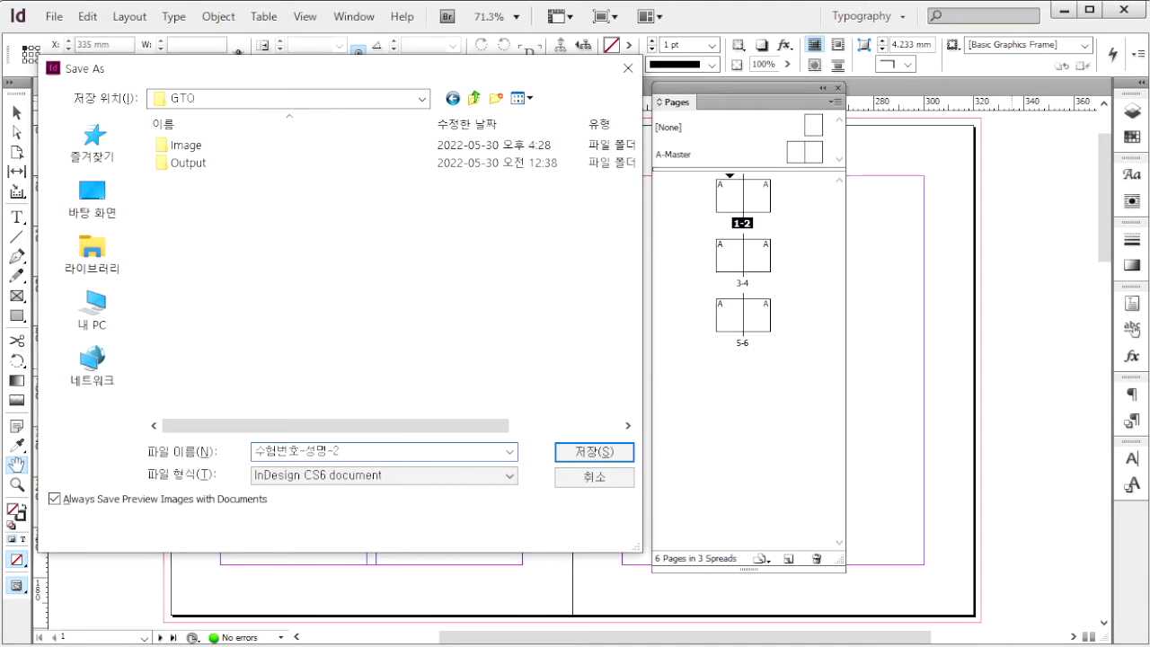
key("Return")
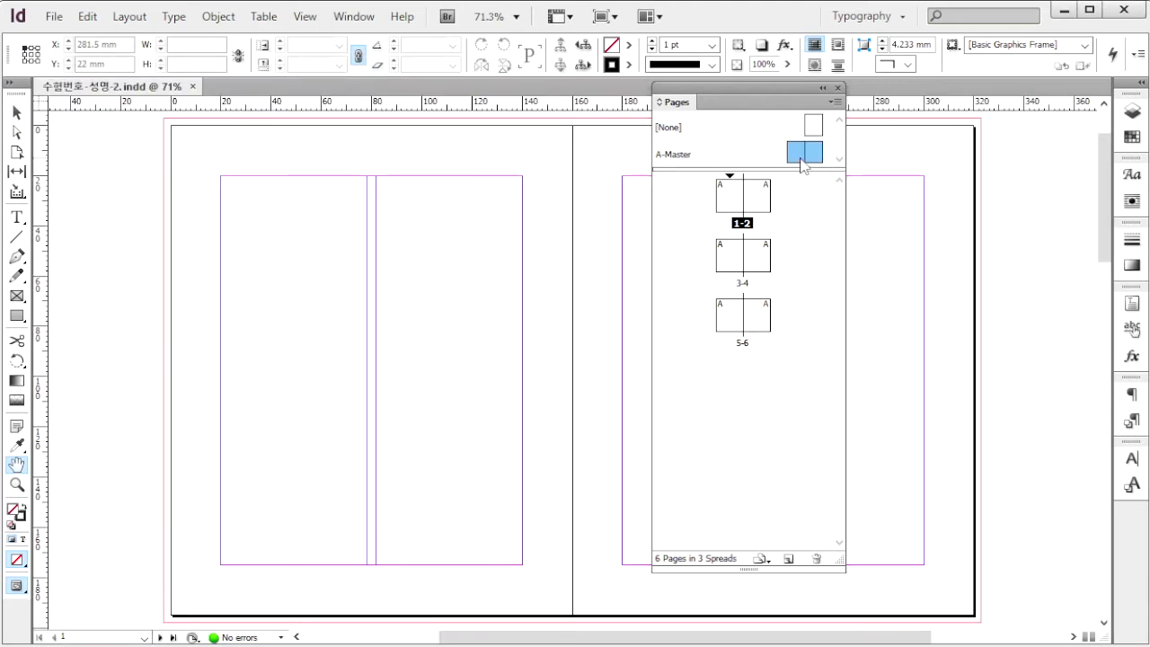
On the A-Master spread, add page number markers in Arial Bold 9 pt, C70 M50 Y0 K0, below the outer margins of both pages
left_click(794, 151)
double_click(798, 155)
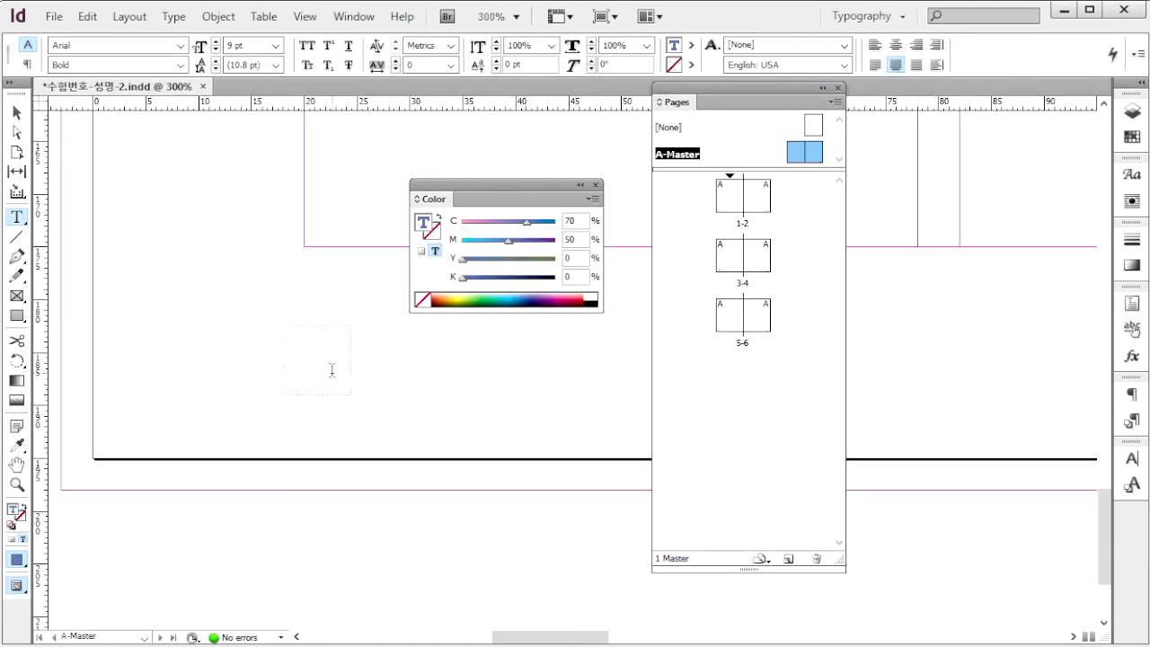
left_click(332, 370)
left_click_drag(84, 48, 48, 47)
key("Tab")
left_click_drag(263, 44, 194, 43)
left_click_drag(588, 220, 552, 244)
type("A")
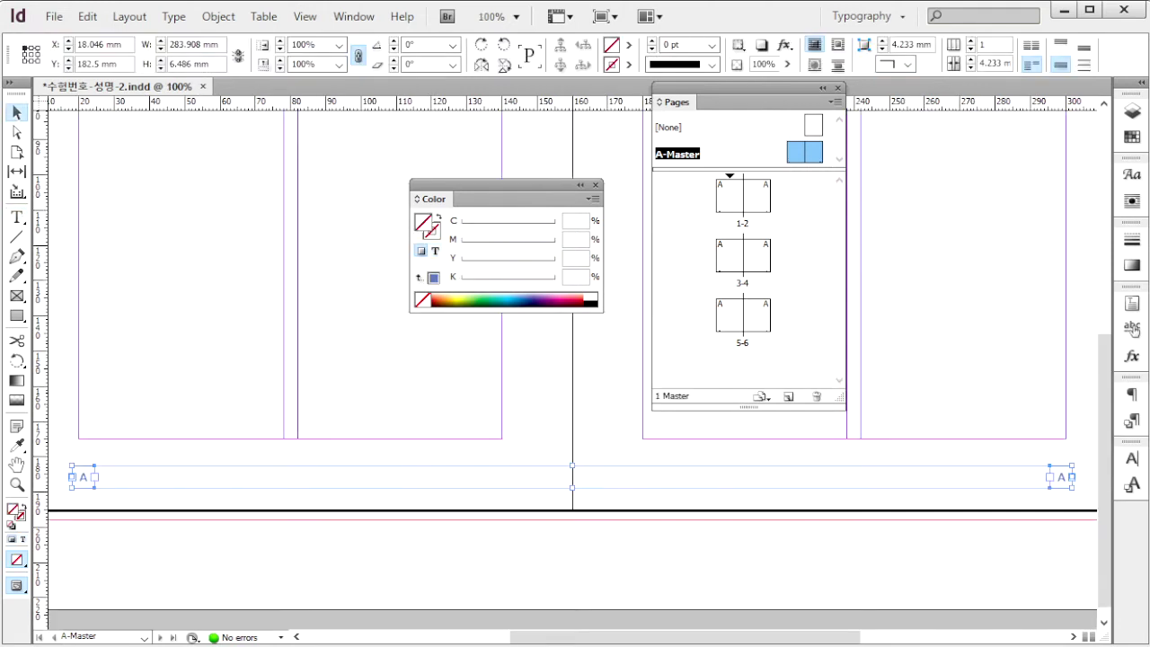
Check reference 1급-202.jpg, and place 1급-9.jpg on page 1 from the upper-left bleed corner to the spine, 163 mm wide
key("alt+Tab")
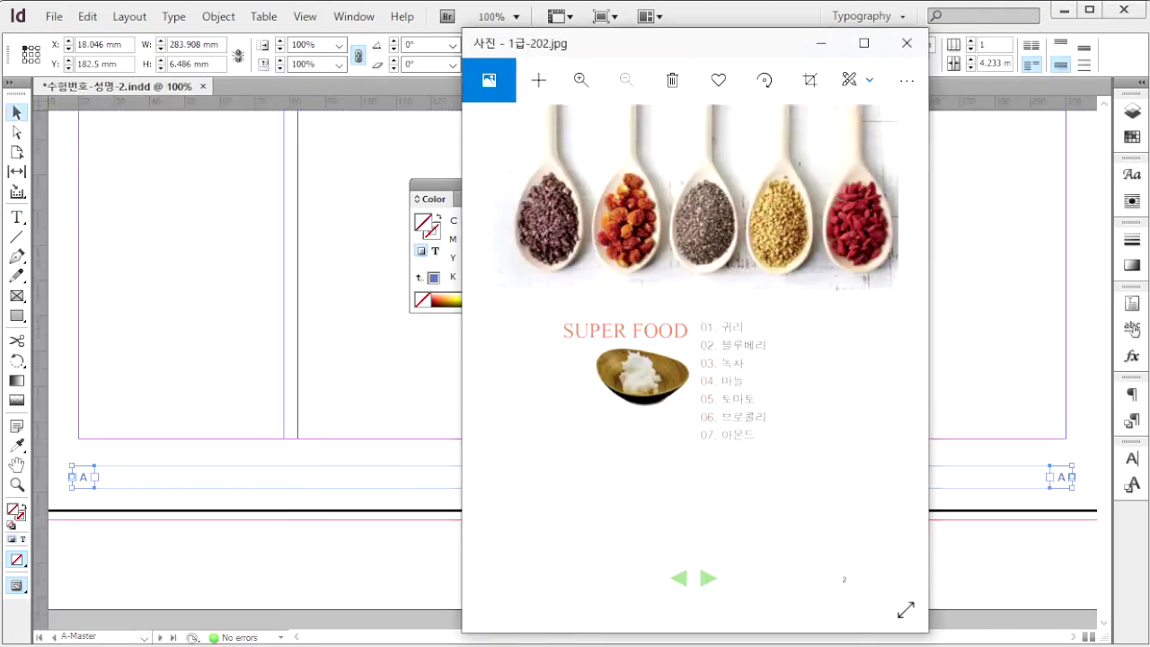
left_click(490, 345)
left_click(900, 345)
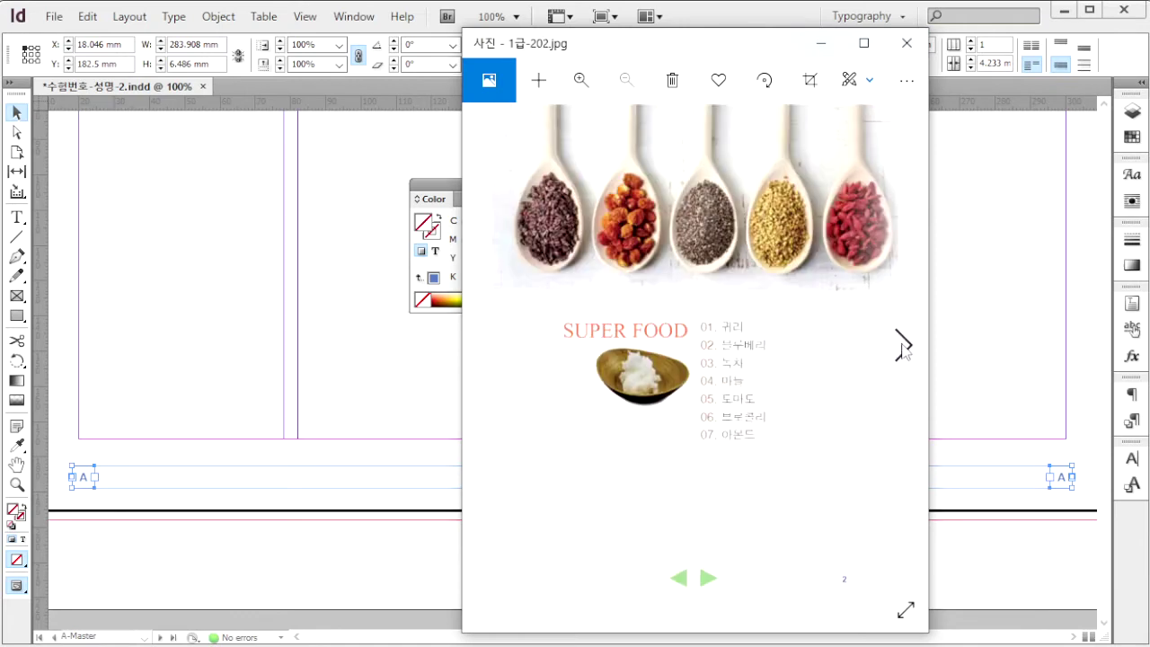
left_click(770, 22)
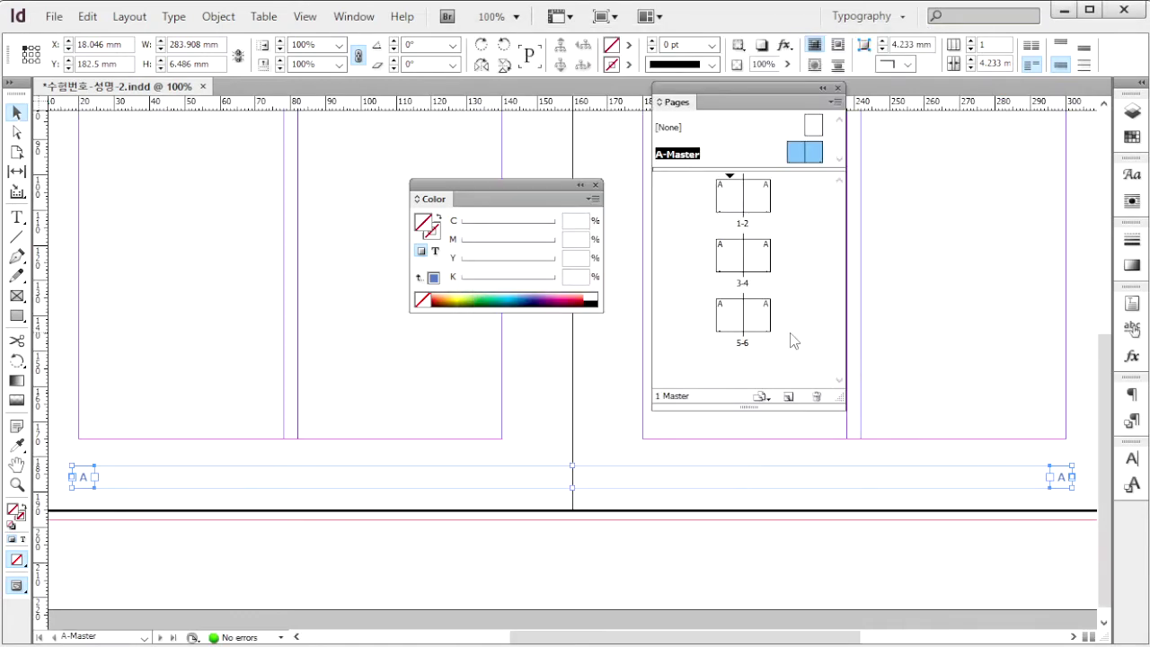
double_click(730, 192)
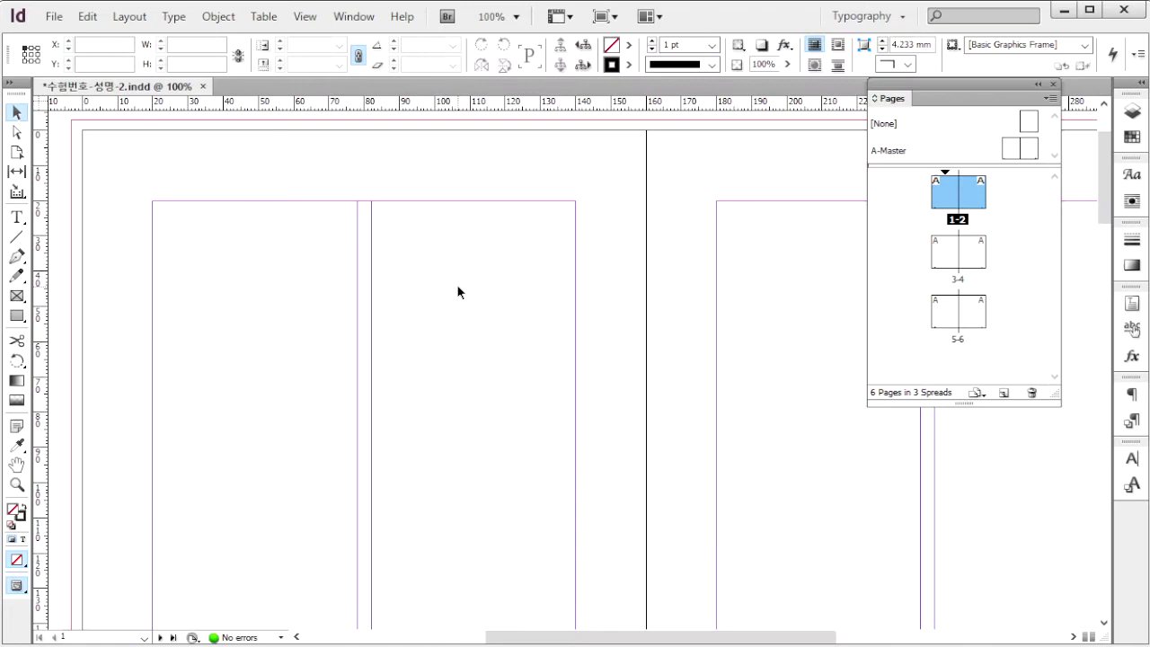
key("ctrl+d")
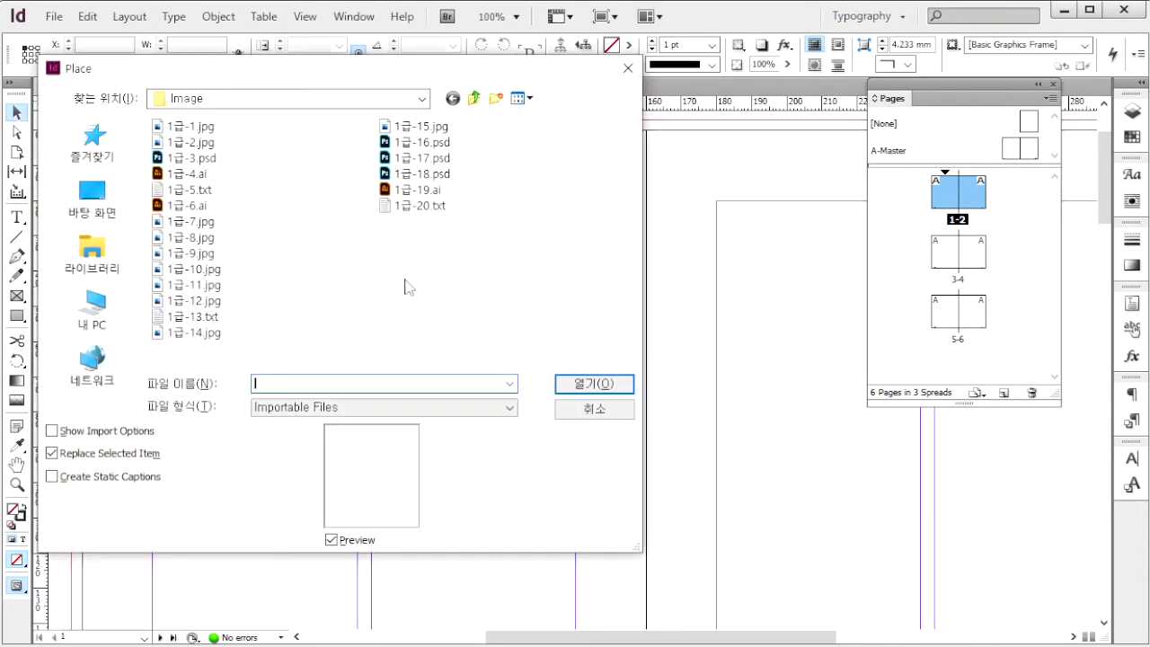
left_click(200, 253)
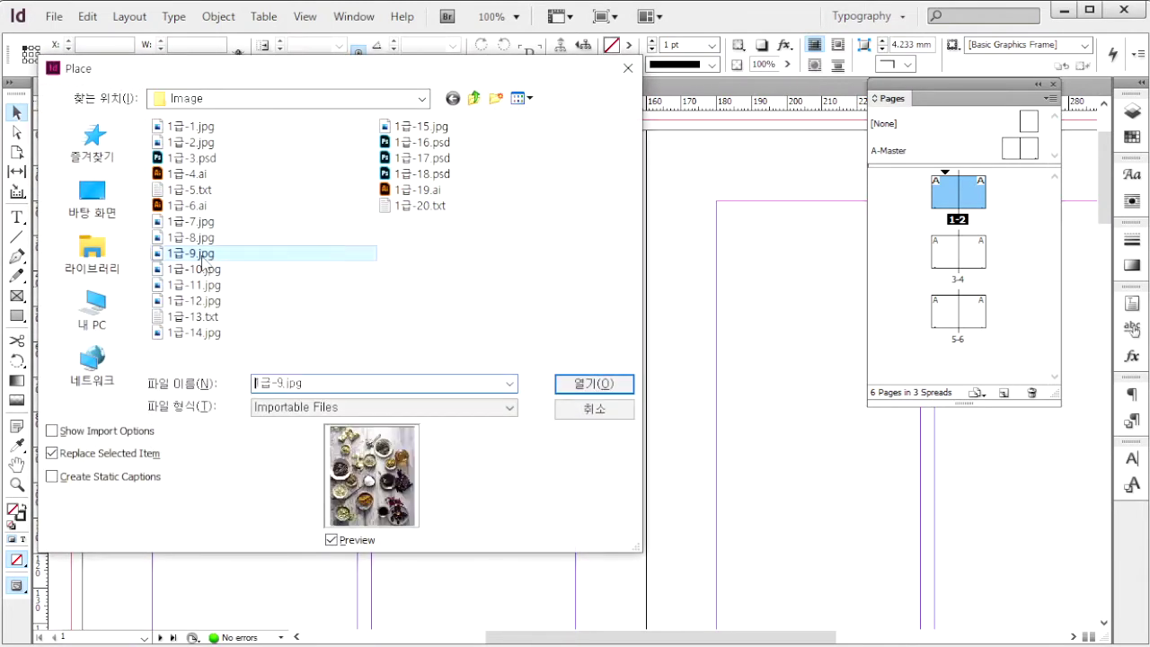
left_click(595, 384)
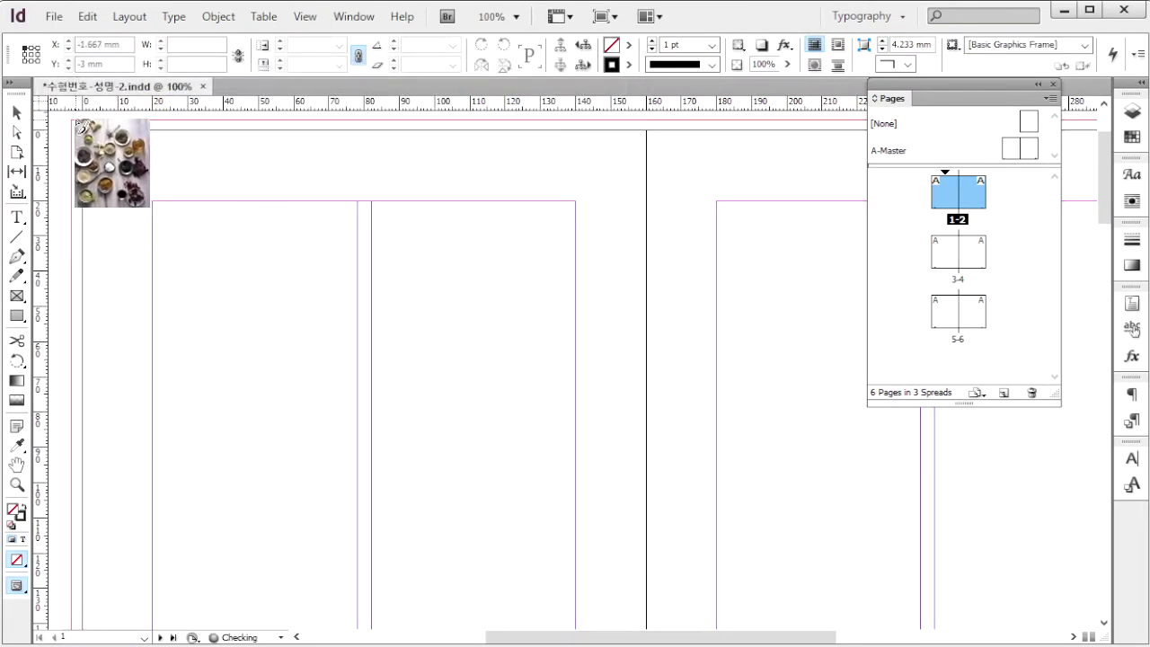
left_click_drag(89, 140, 646, 595)
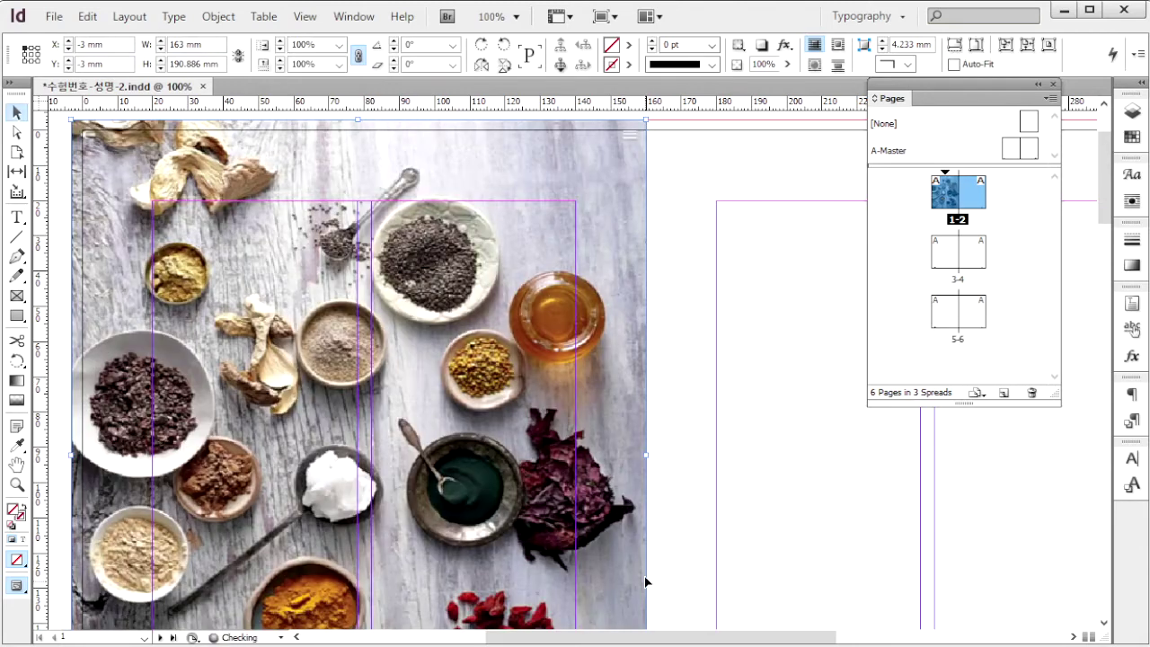
Place the title artwork 1급-6.ai over the upper part of page 1's photo, spanning the margins at 120 mm wide
left_click(688, 363)
key("ctrl+d")
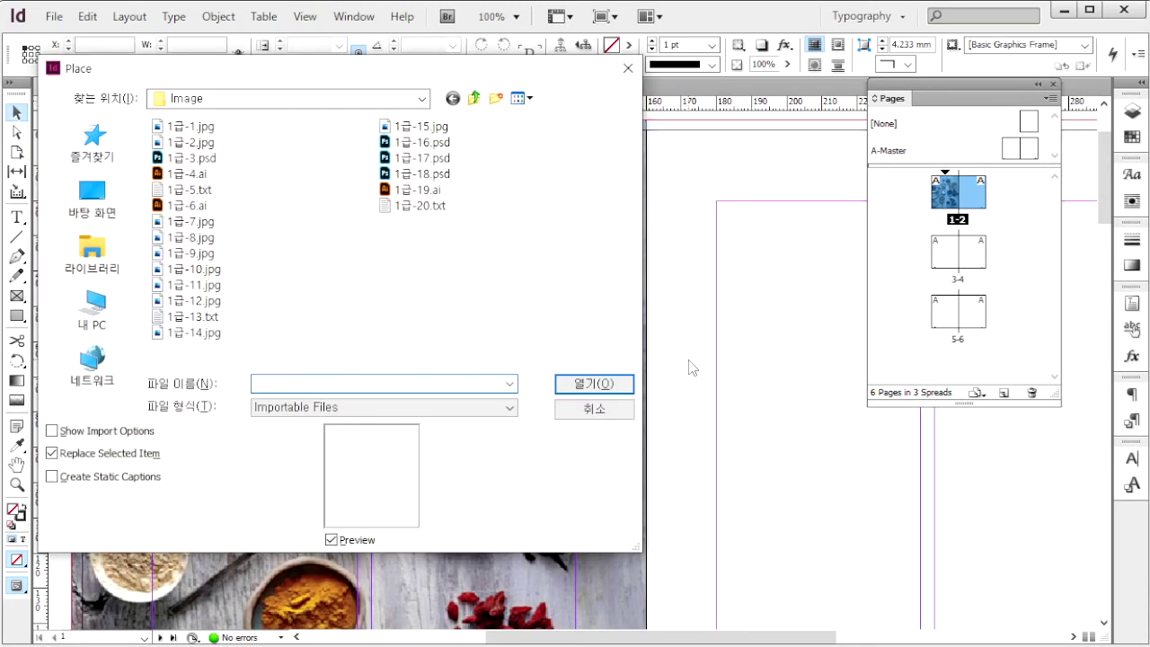
left_click(189, 204)
double_click(189, 205)
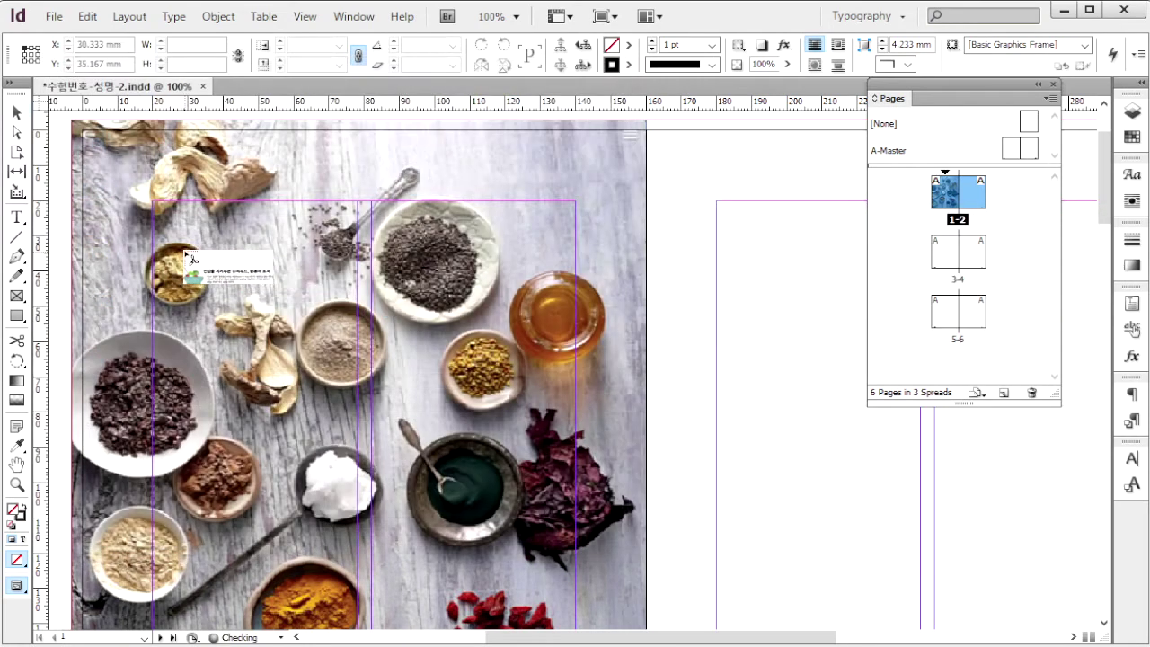
left_click_drag(152, 233, 576, 314)
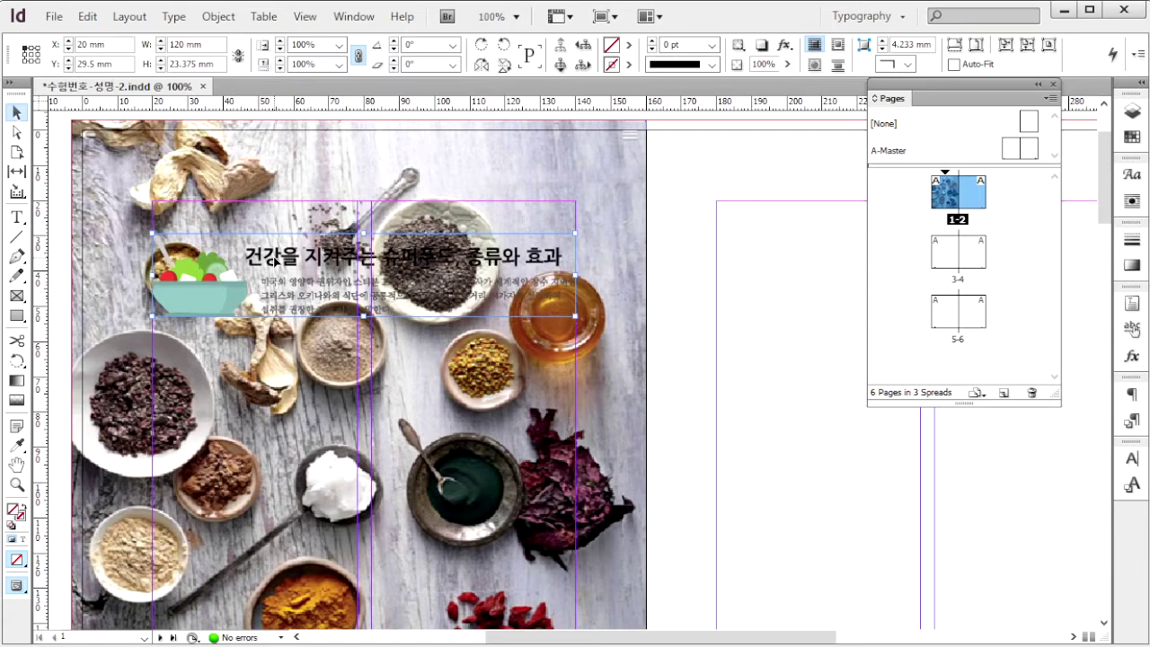
Place the spoons photo 1급-7.jpg across the top of page 2, from the spine out to the bleed edge
left_click(780, 263)
left_click_drag(825, 322, 461, 314)
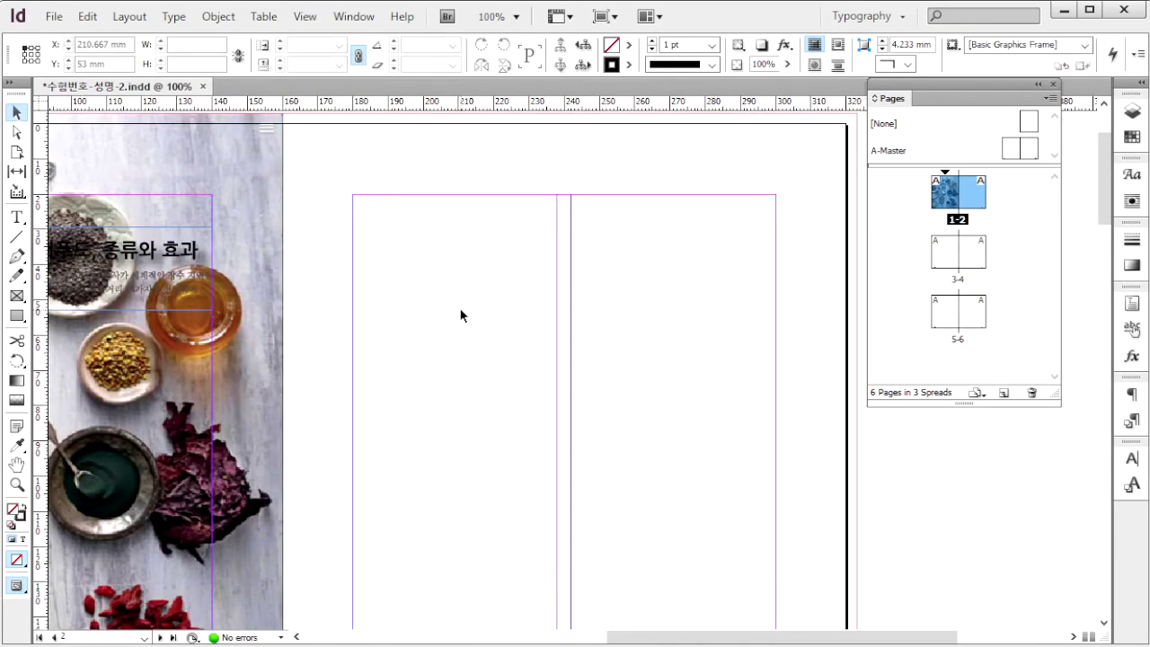
key("ctrl+d")
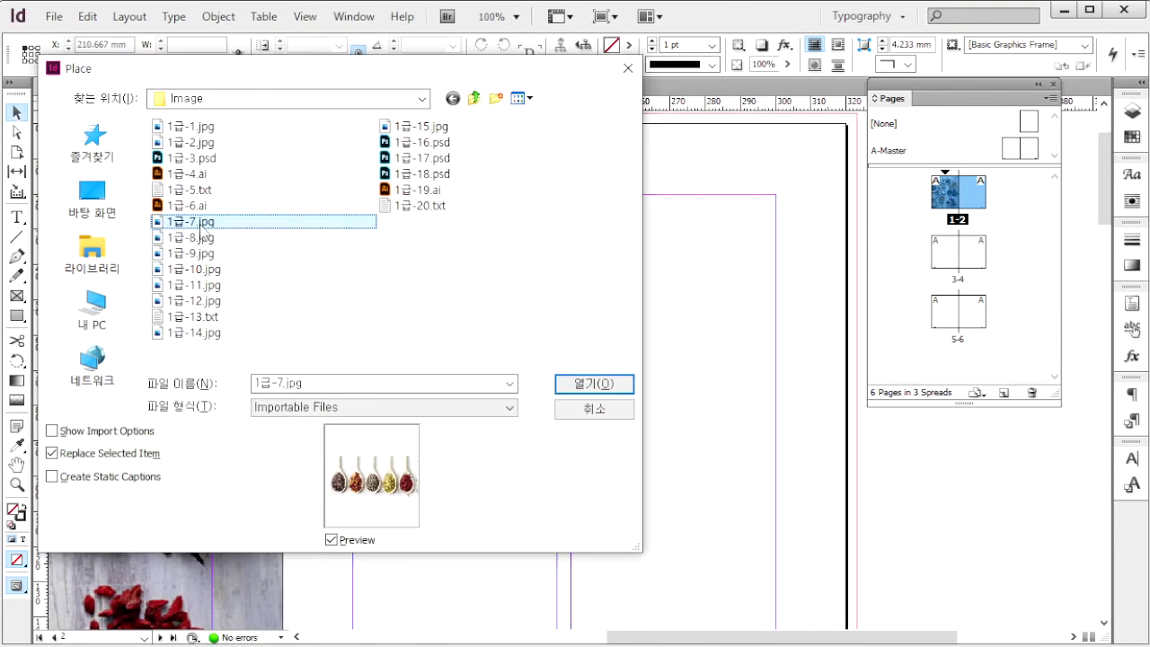
left_click(595, 383)
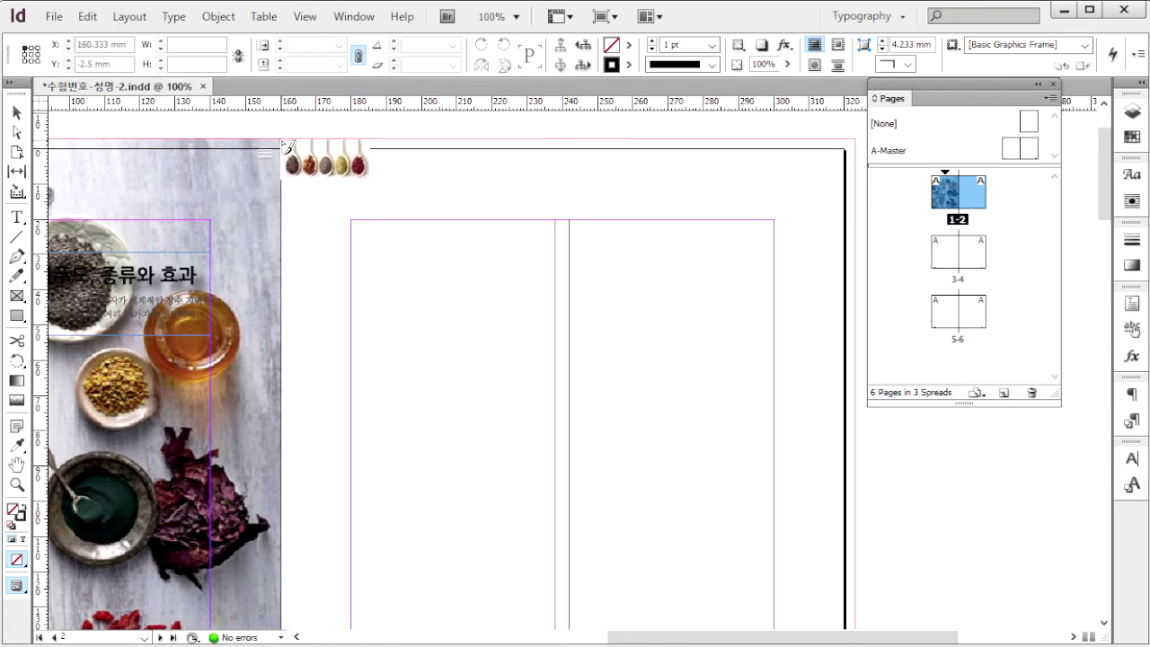
left_click_drag(282, 140, 856, 403)
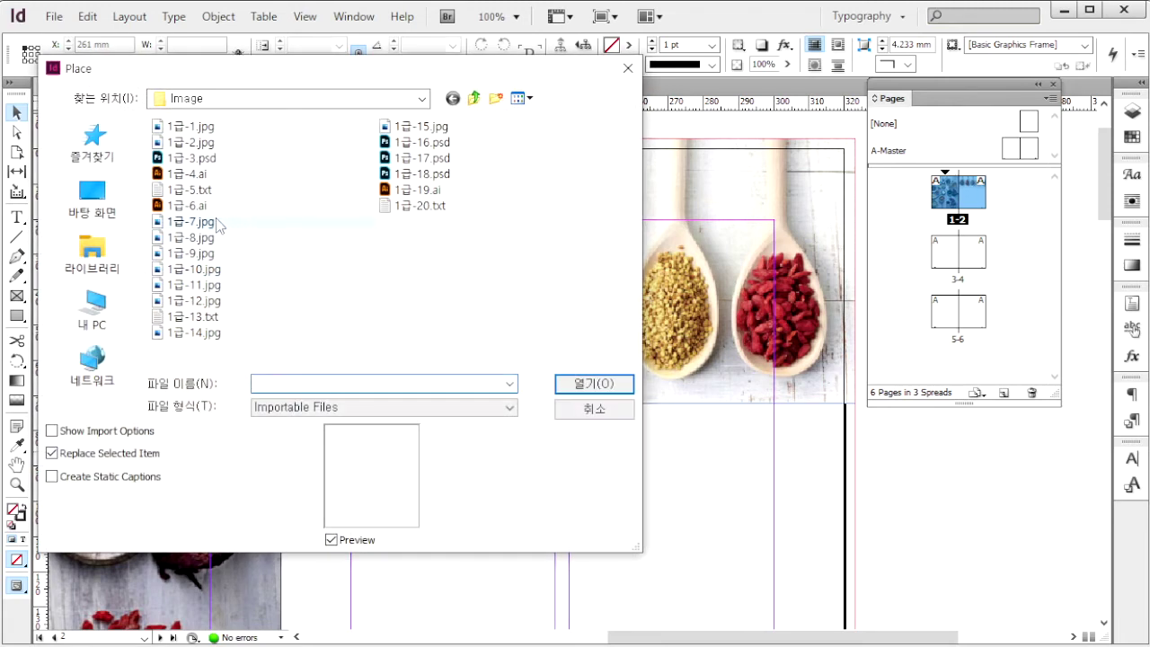
Place the bowl photo 1급-8.jpg below the spoons photo in page 2's first column, about 46 mm wide, and check reference 1급-201.jpg
left_click(202, 237)
left_click(597, 384)
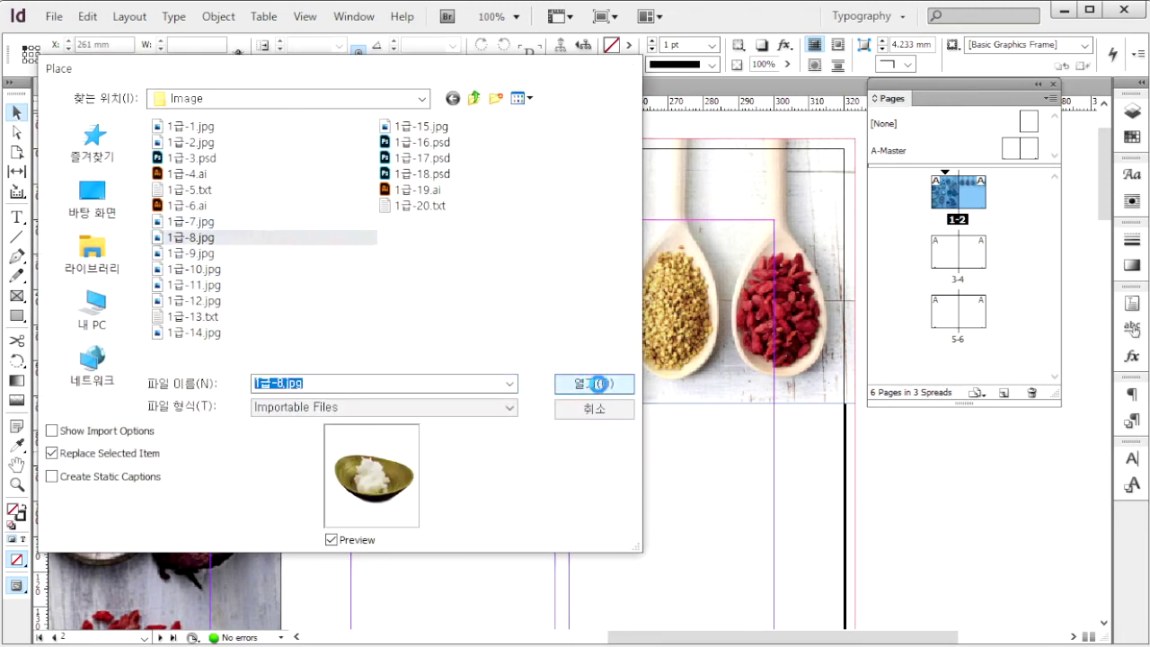
scroll(548, 462, "down", 3)
left_click_drag(393, 323, 559, 469)
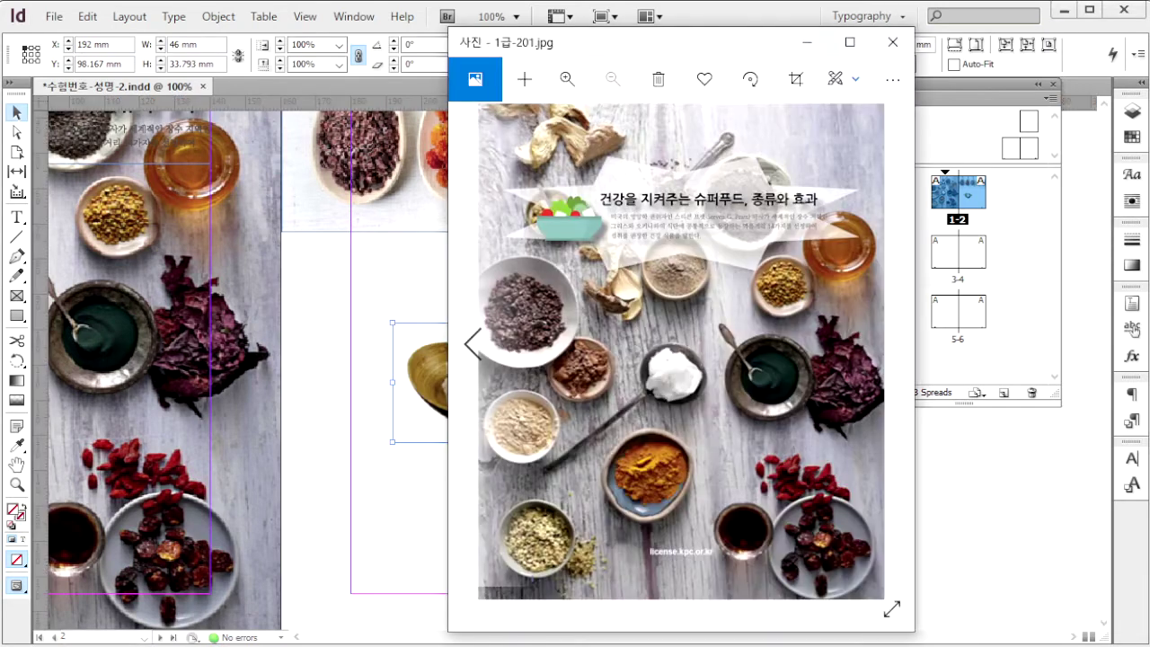
left_click(941, 433)
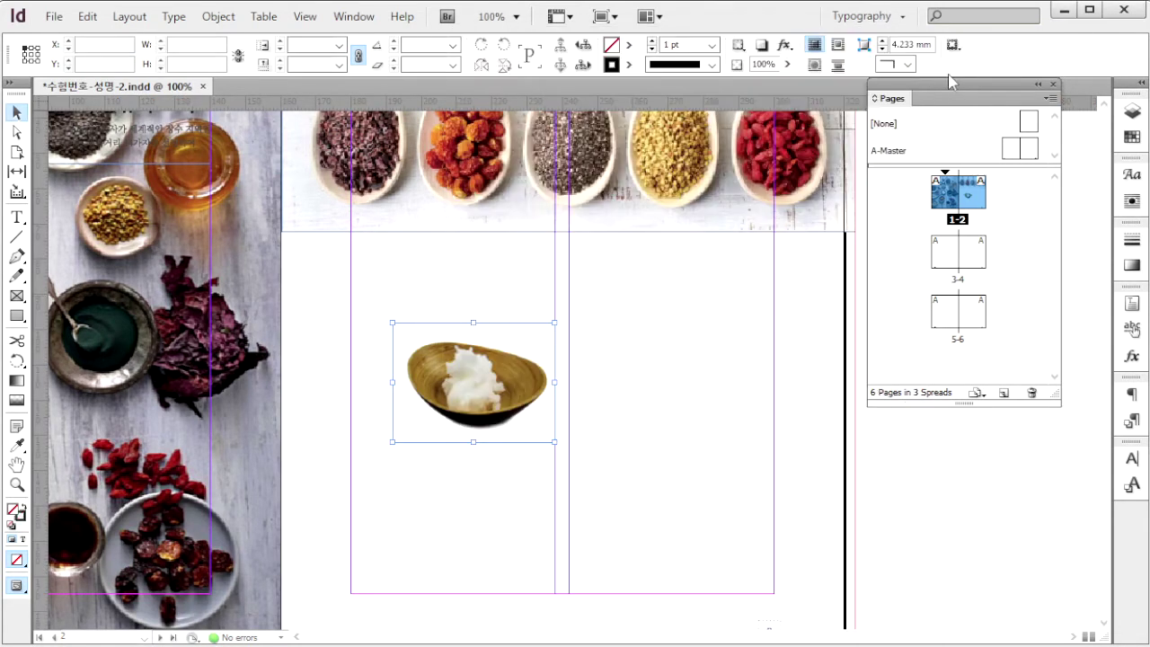
Place 1급-10.jpg at the top of page 3's first column, filling the column width
double_click(946, 255)
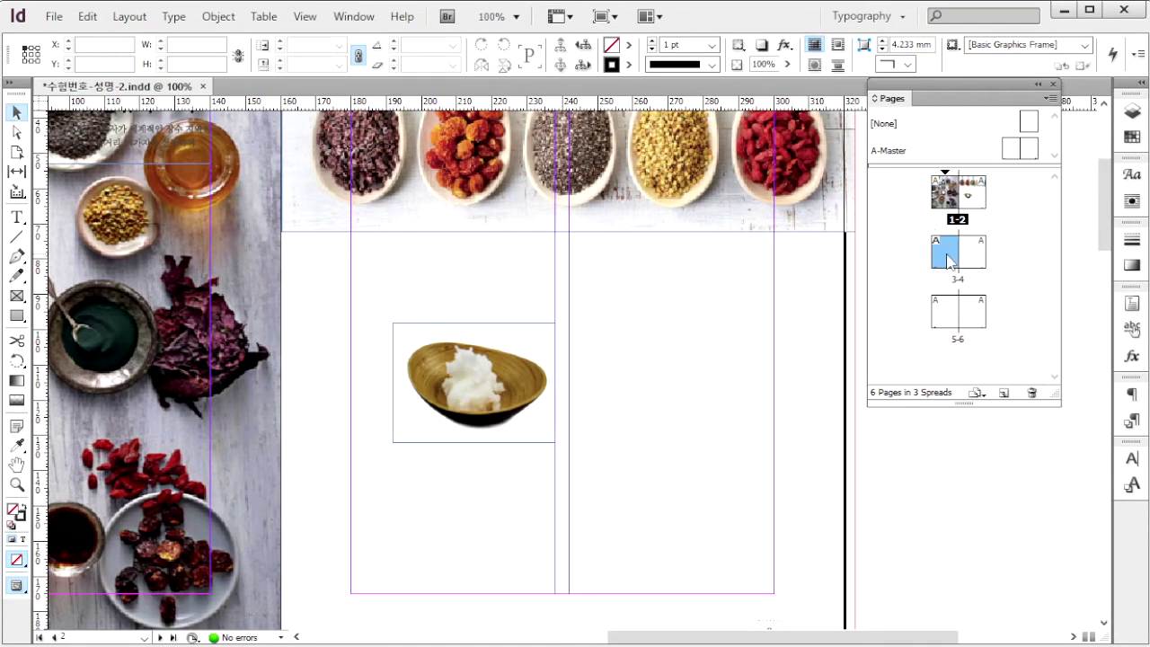
left_click_drag(714, 284, 500, 367)
key("ctrl+d")
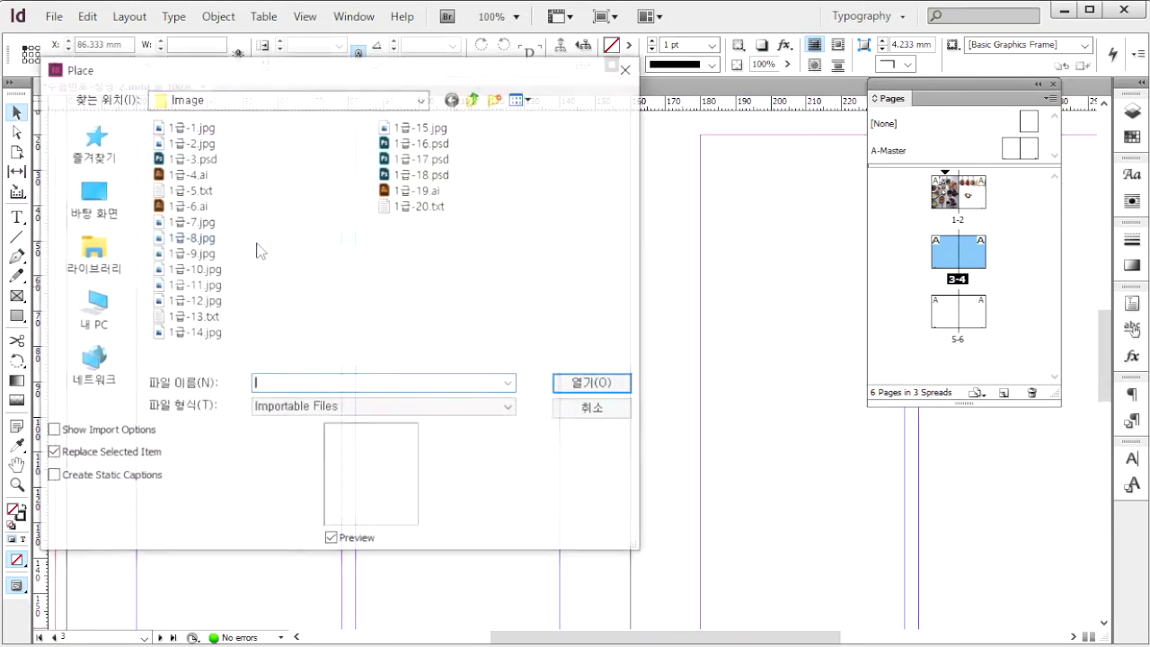
left_click(198, 271)
left_click(588, 383)
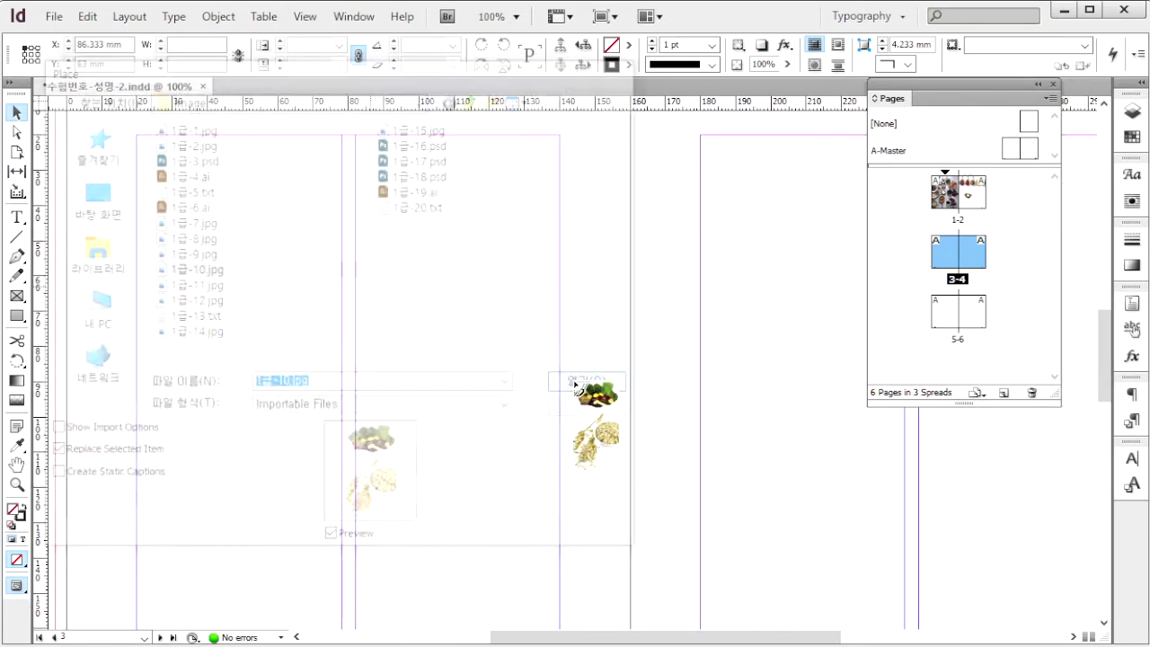
left_click_drag(136, 135, 422, 537)
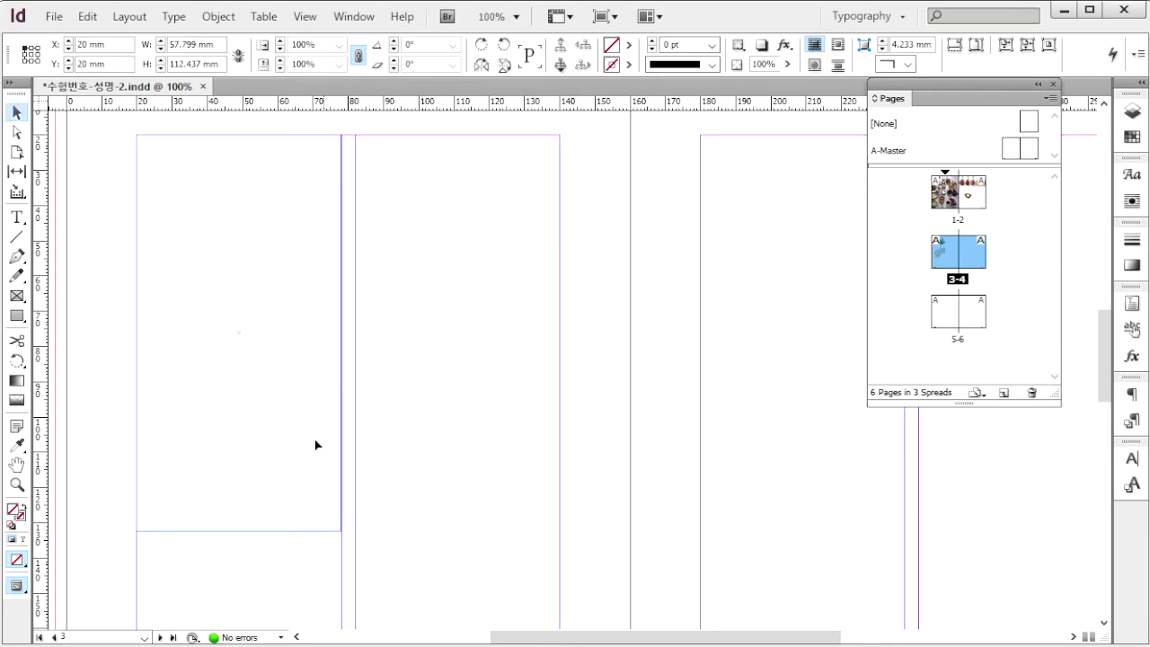
Crop page 3's picture to the vegetables, and duplicate it into the second column, cropping the copy to the oats down to the bottom margin
left_click_drag(238, 530, 241, 264)
left_click_drag(249, 203, 468, 402)
scroll(501, 386, "down", 2)
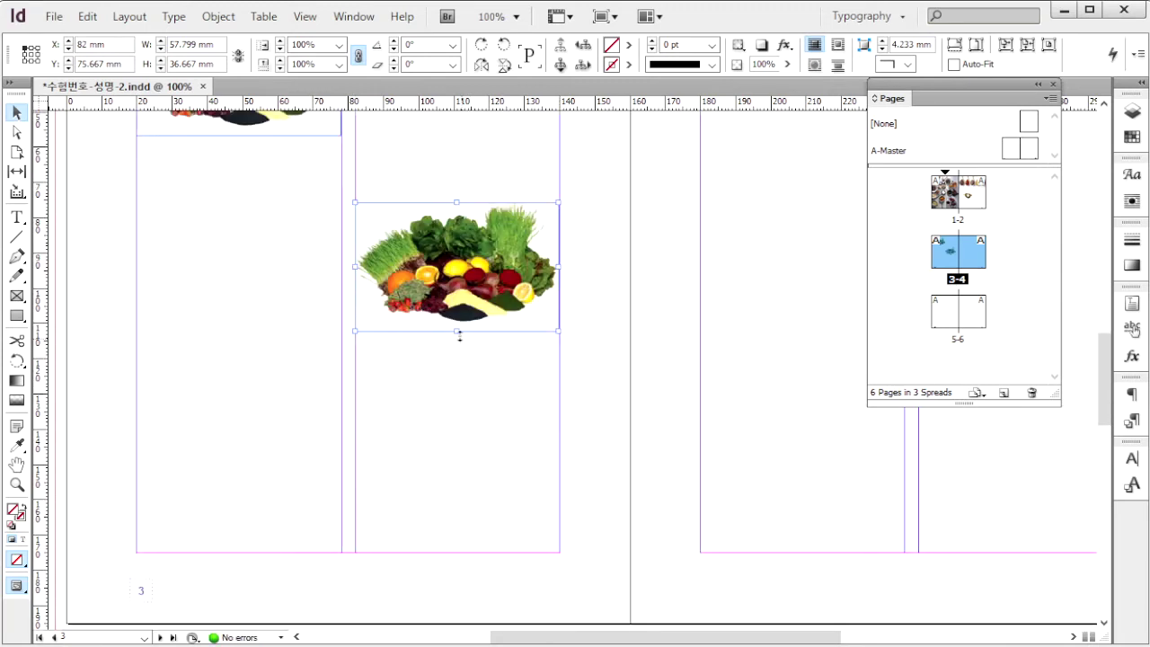
left_click_drag(459, 332, 459, 552)
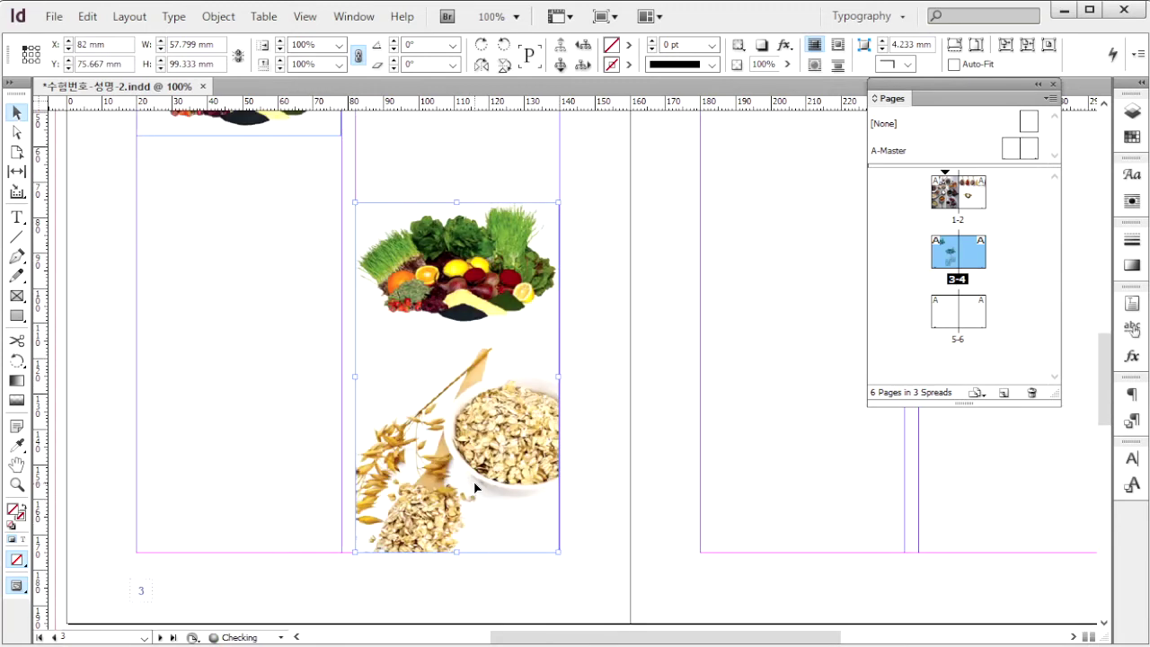
left_click_drag(502, 487, 503, 440)
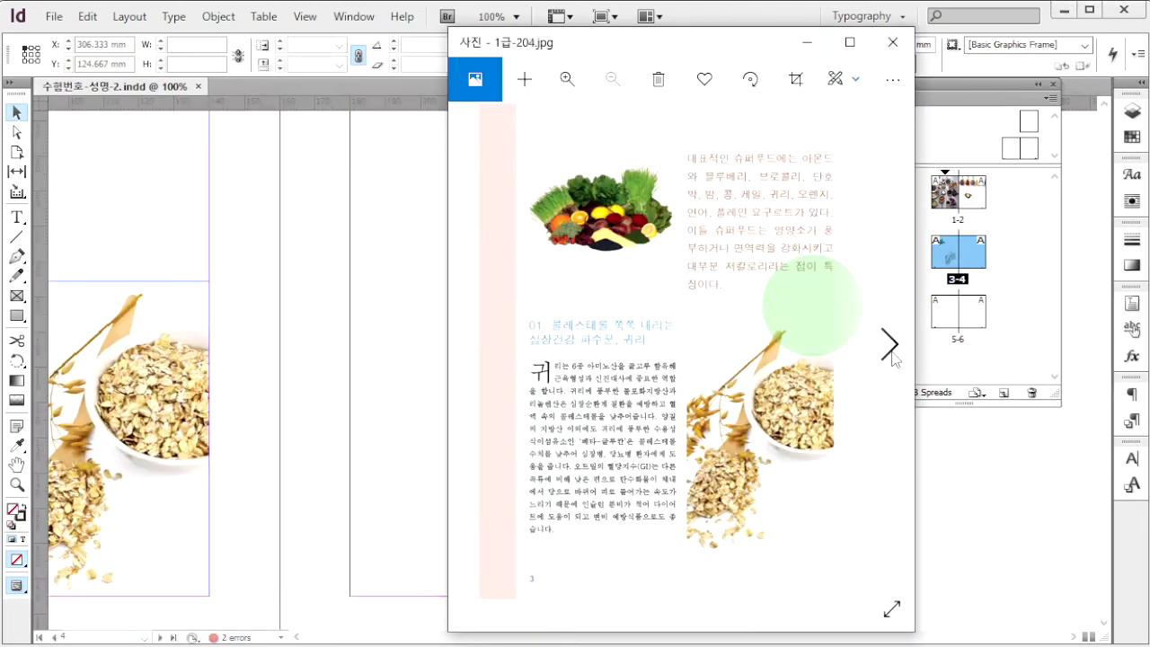
Examine reference 1급-204.jpg for the text and photo layout of page 4
left_click(890, 346)
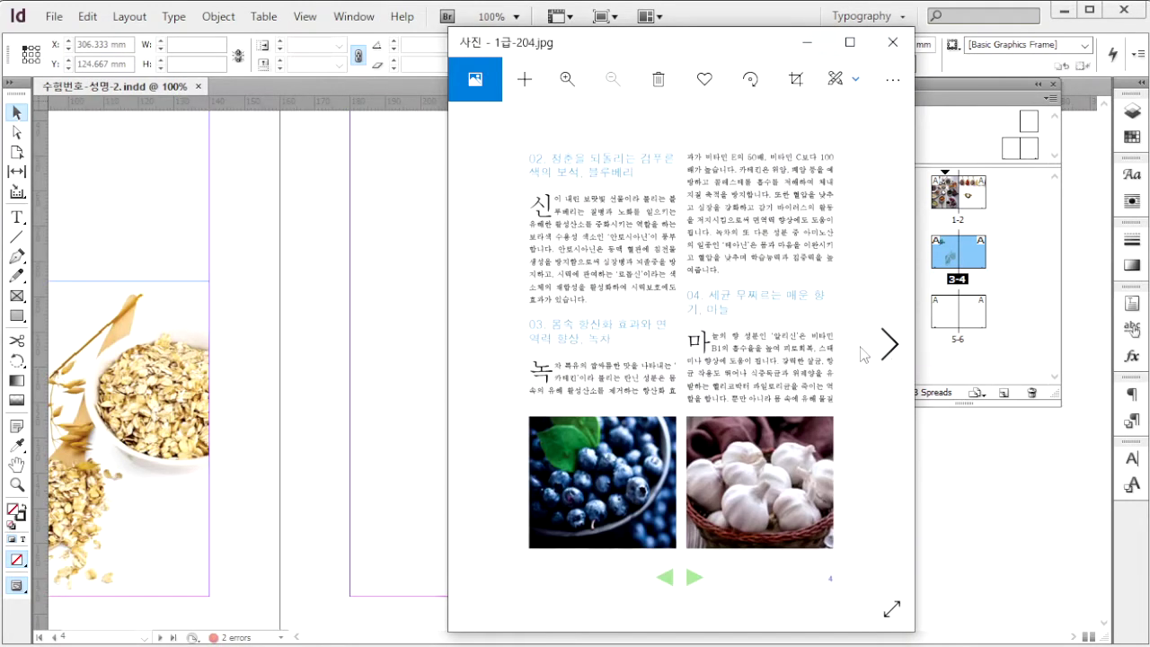
left_click(397, 297)
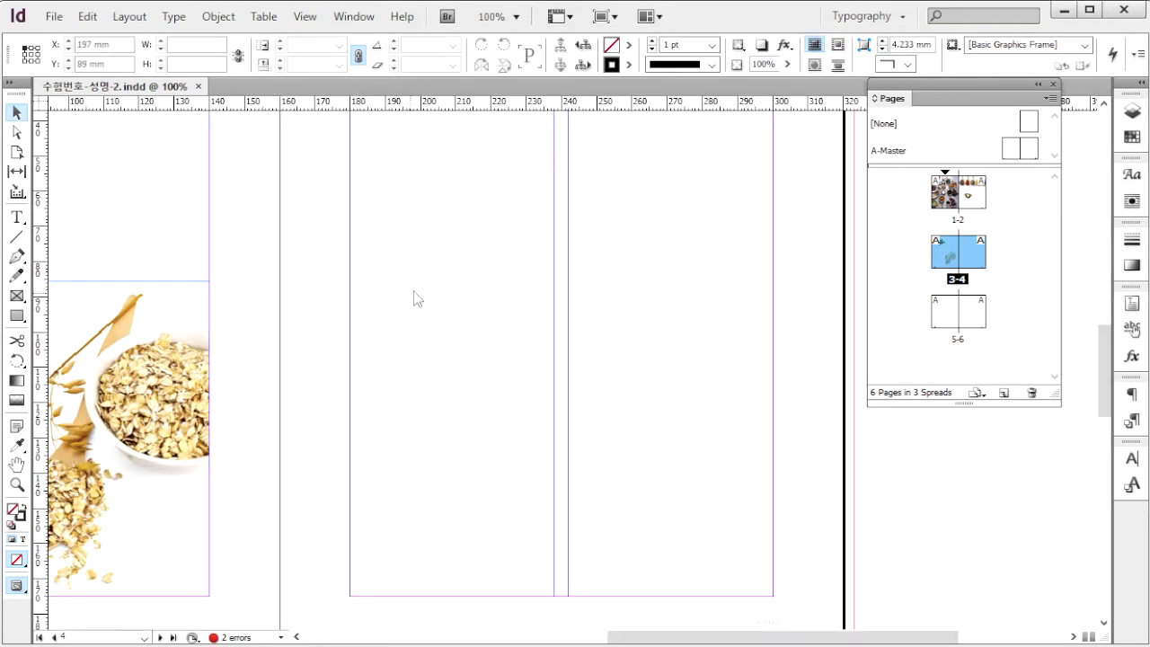
Place 1급-11.jpg in page 4's first column at 58 mm column width and crop it to the blueberries, about 39 mm high
key("ctrl+d")
left_click(198, 287)
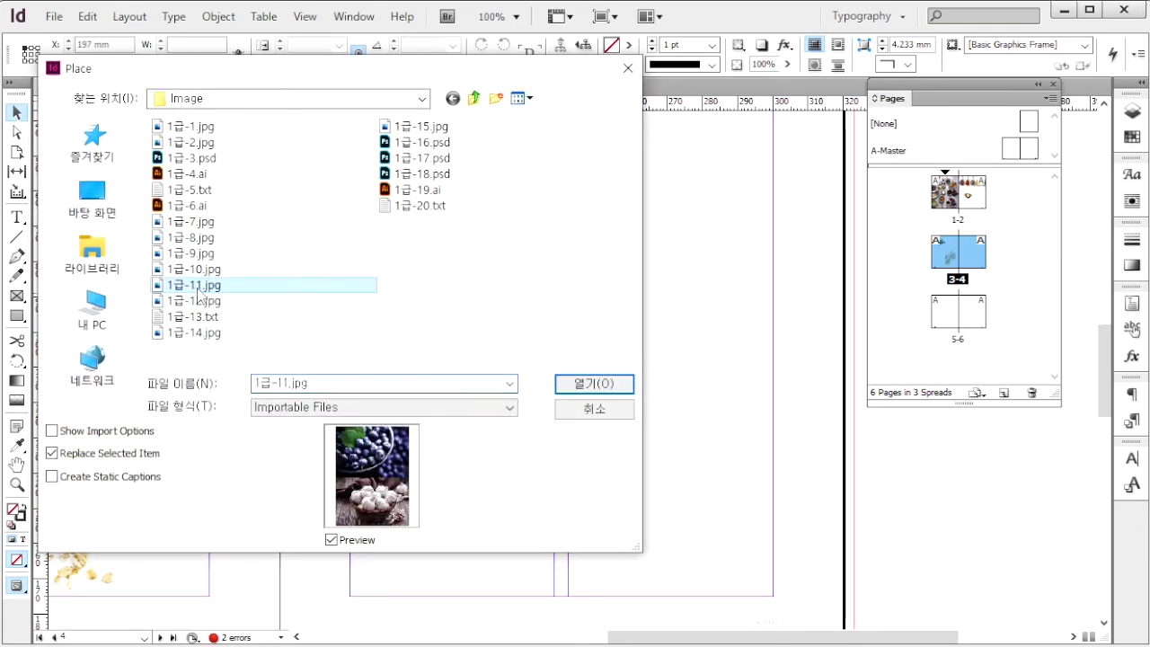
left_click(565, 383)
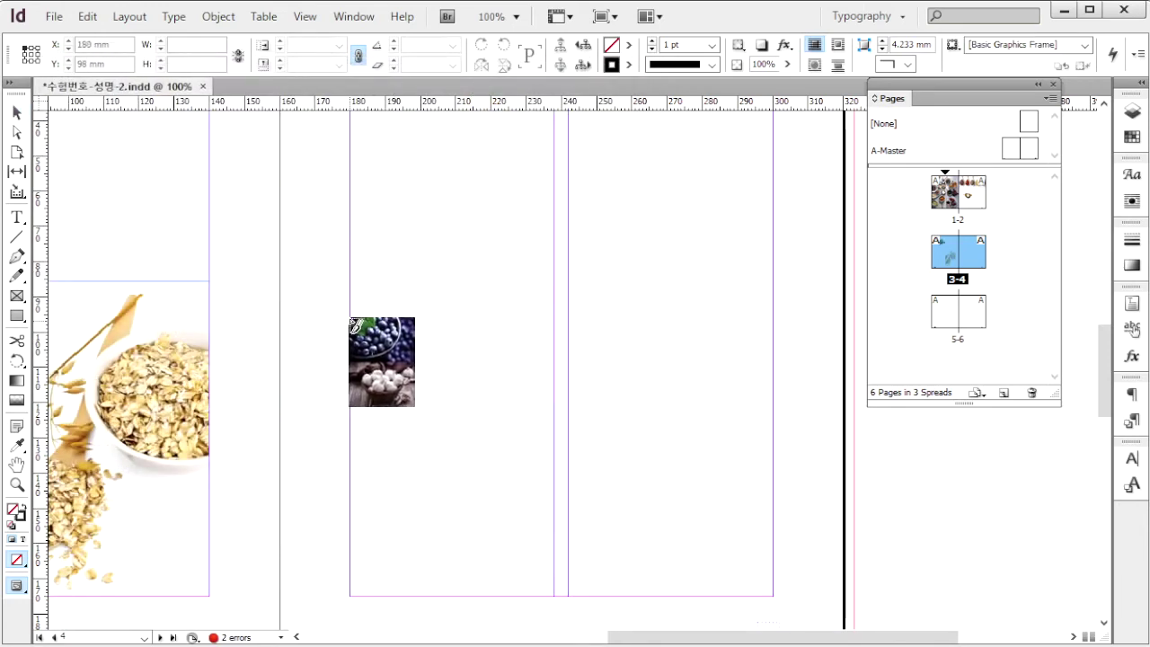
left_click_drag(349, 307, 555, 442)
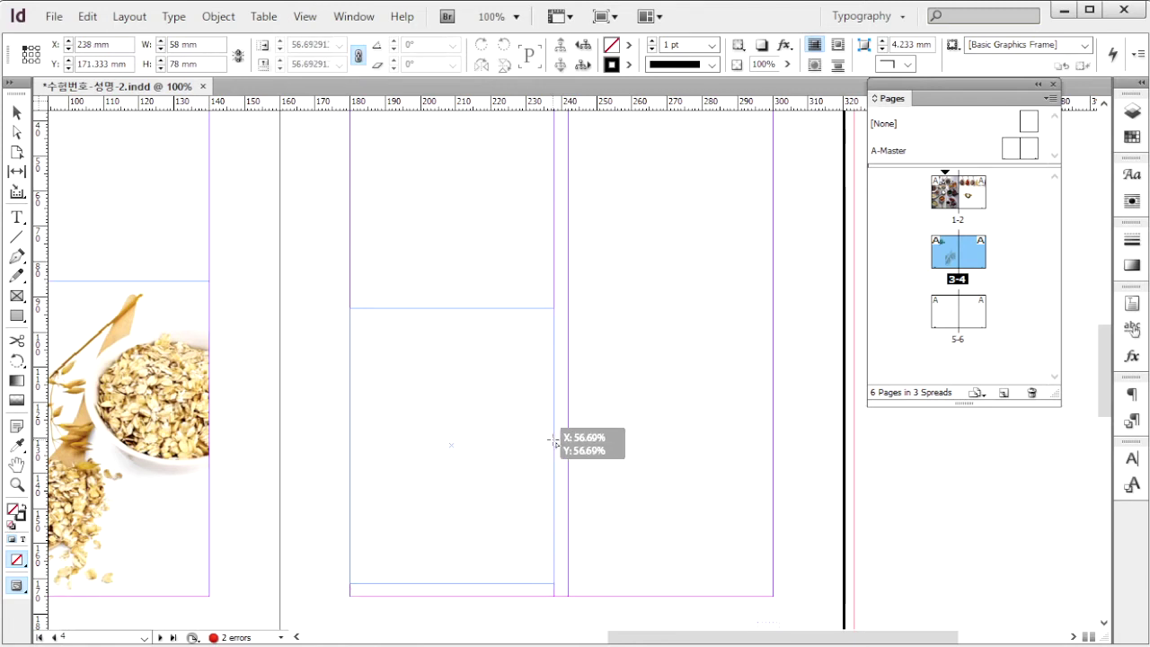
left_click_drag(452, 583, 479, 446)
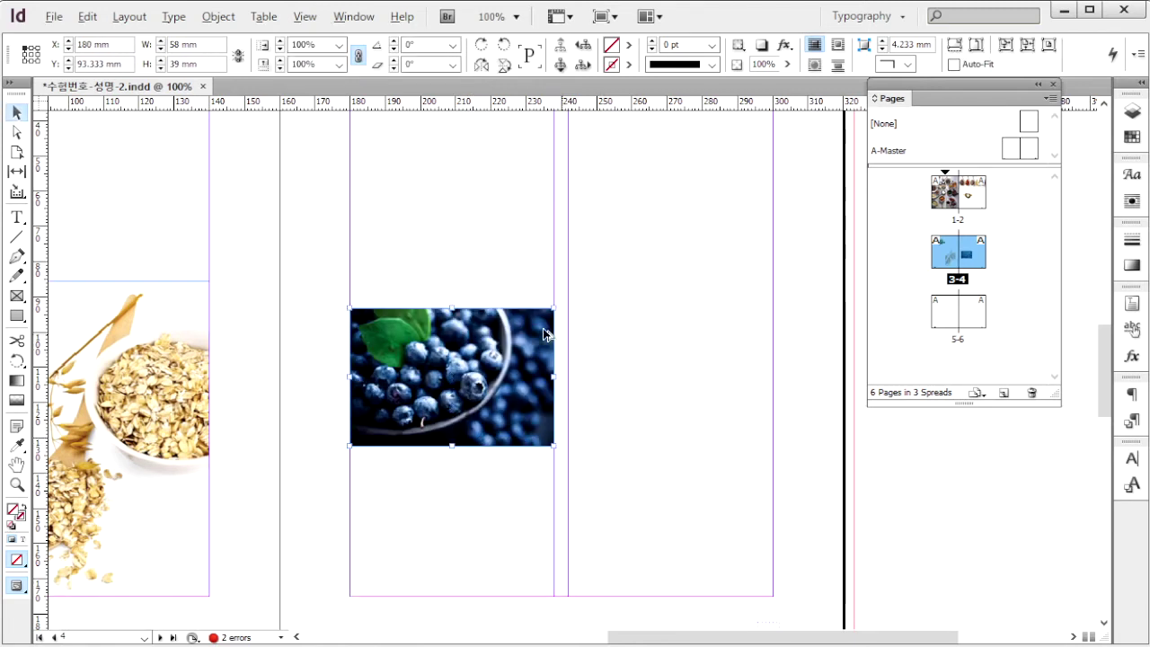
Duplicate the blueberry picture into page 4's second column with the garlic showing, and extend both frames down to the bottom margin
left_click_drag(471, 354, 681, 363, "alt")
left_click_drag(726, 406, 745, 287)
left_click_drag(735, 374, 735, 376)
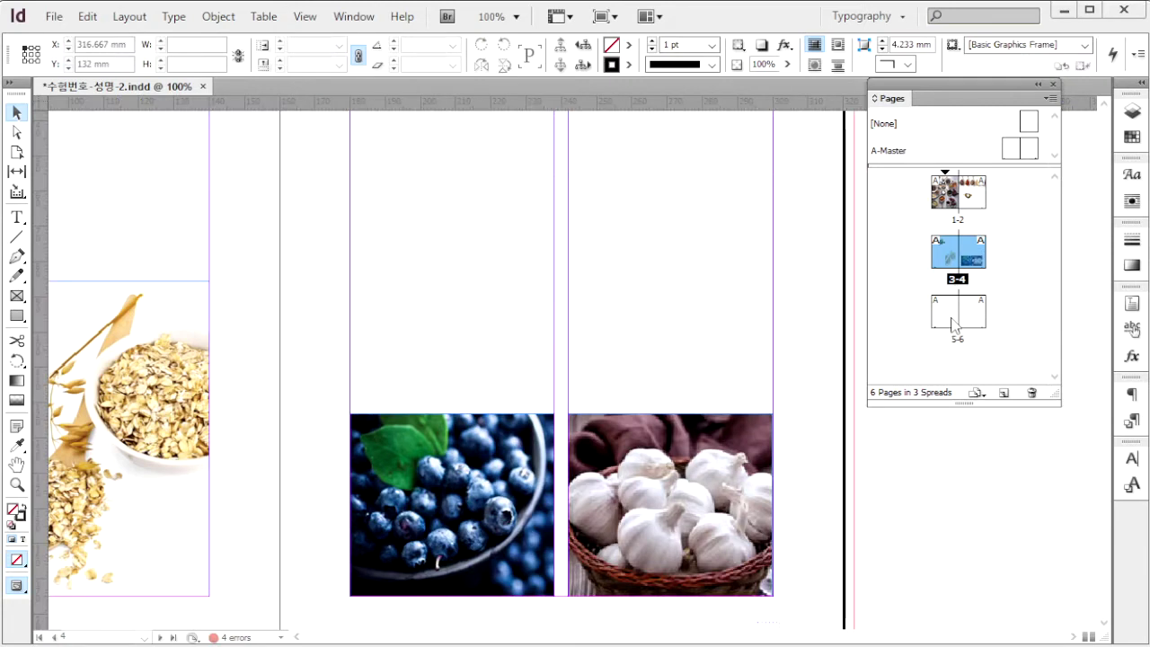
Go to page 5 and place 1급-12.jpg from the upper-left margin corner across both columns
double_click(955, 326)
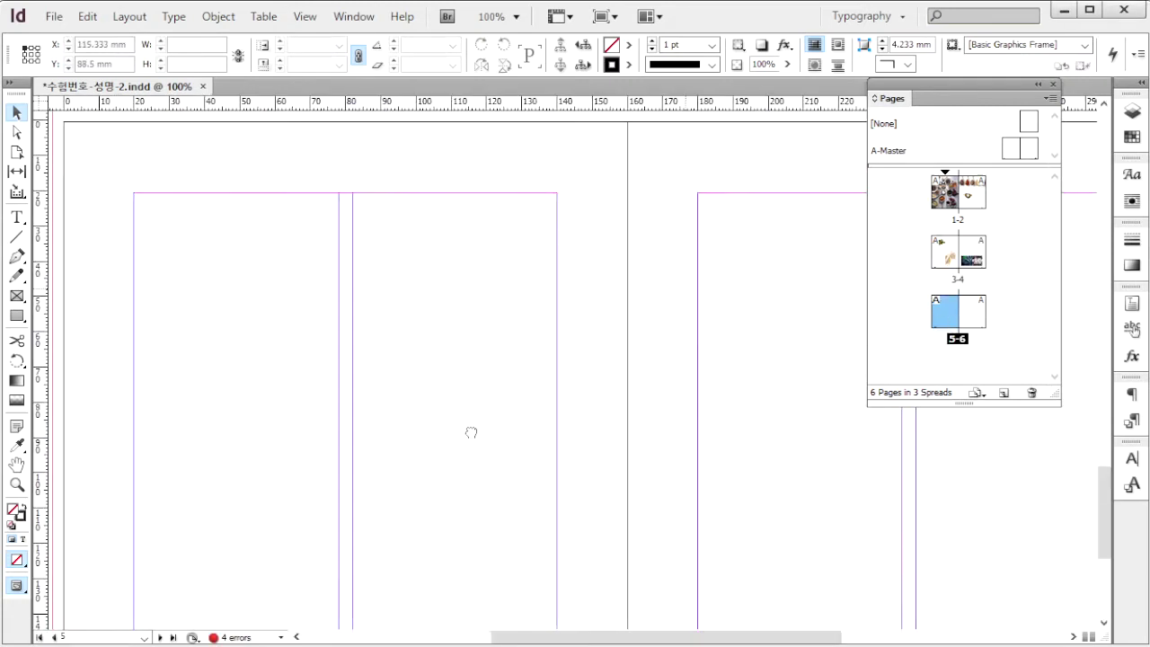
mouse_move(469, 431)
left_mouse_down()
mouse_move(465, 354)
mouse_move(443, 432)
mouse_move(477, 410)
mouse_move(472, 431)
left_mouse_up()
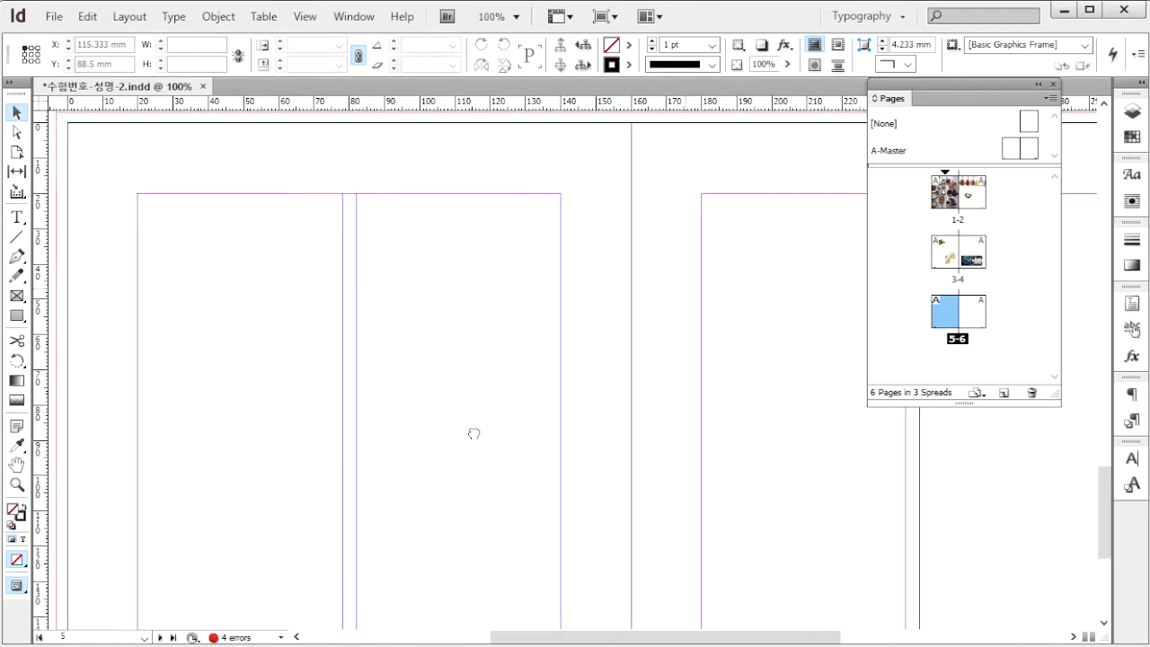
key("ctrl+d")
left_click(193, 300)
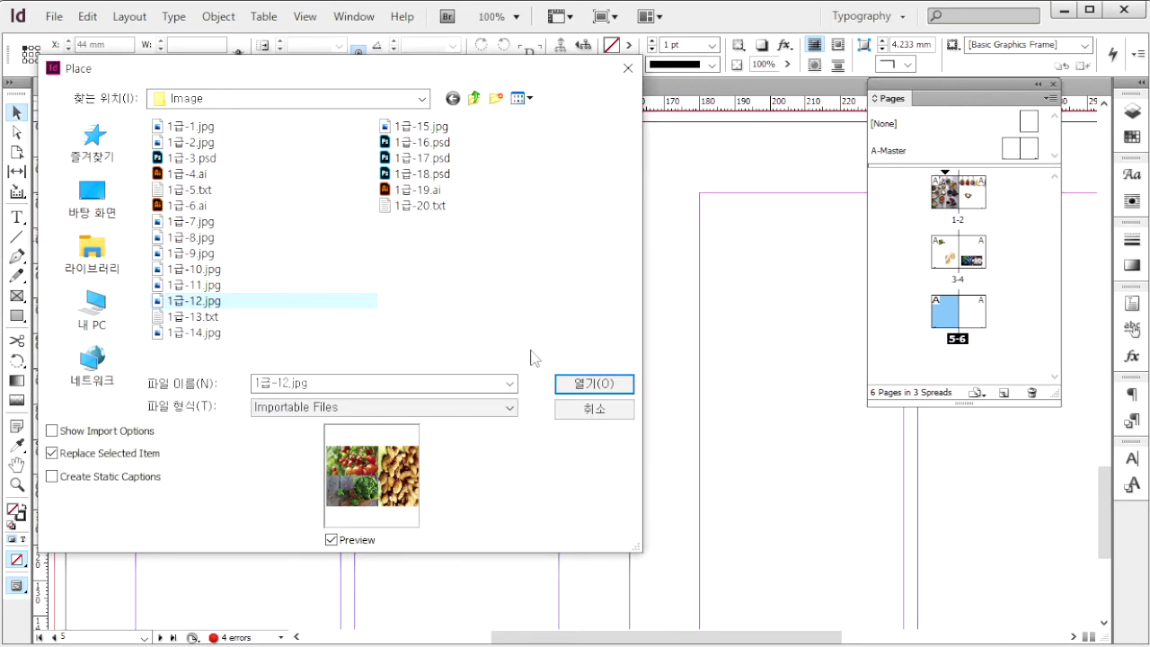
left_click(591, 383)
left_click_drag(136, 192, 771, 459)
Crop page 5's picture frame to 120 × 67.6 mm across both columns and enlarge the image so only the tomatoes show
left_click_drag(778, 529, 493, 307)
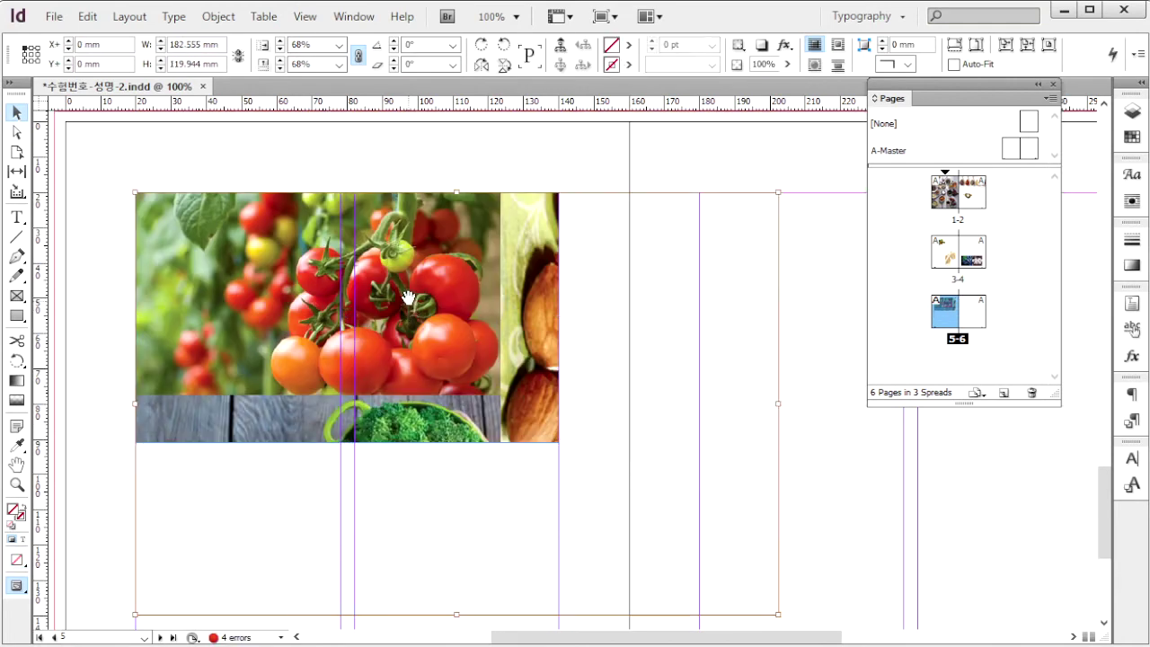
scroll(742, 463, "down", 1)
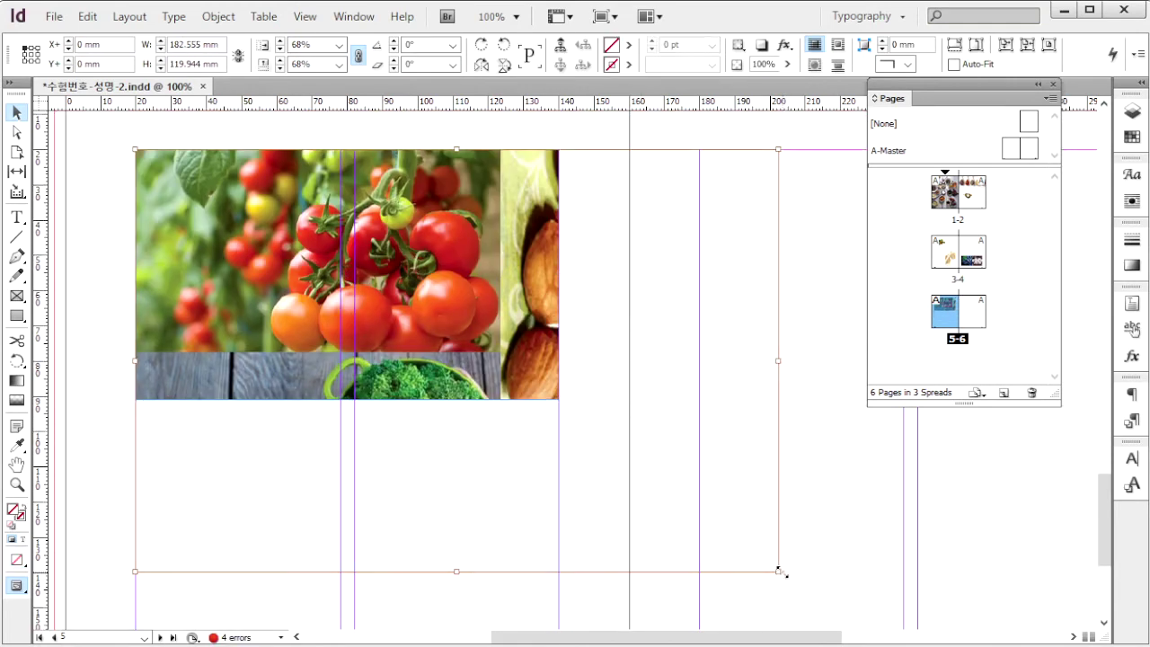
left_click_drag(778, 572, 820, 607)
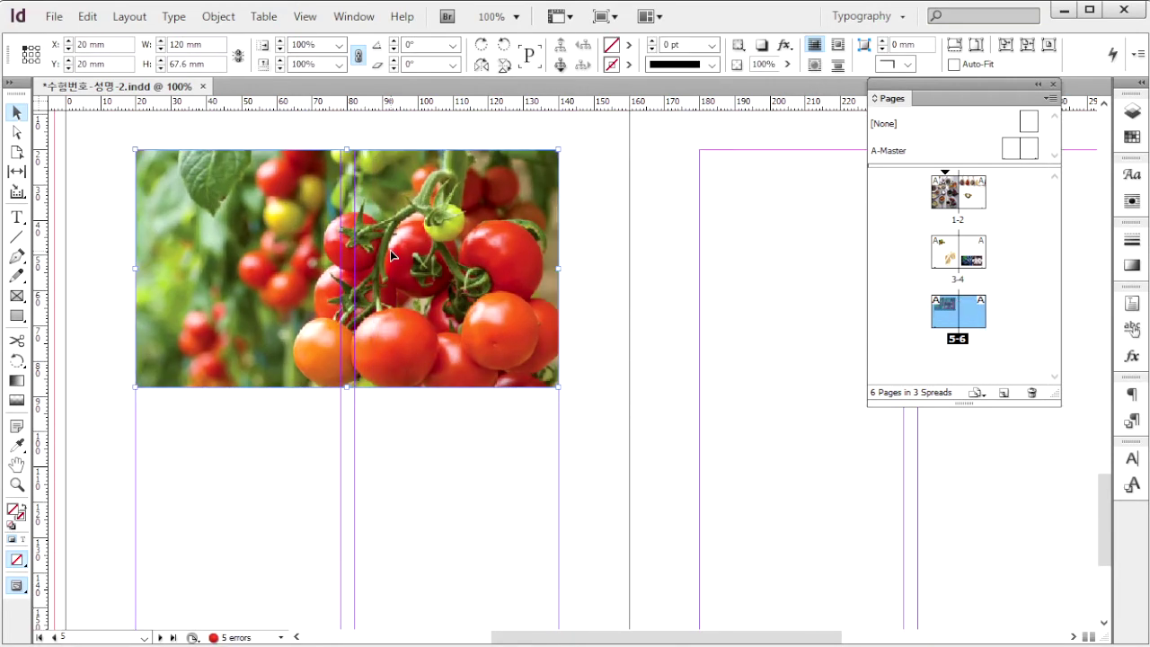
Give the tomato picture rounded corners of 5 mm on all four corners
left_click(220, 17)
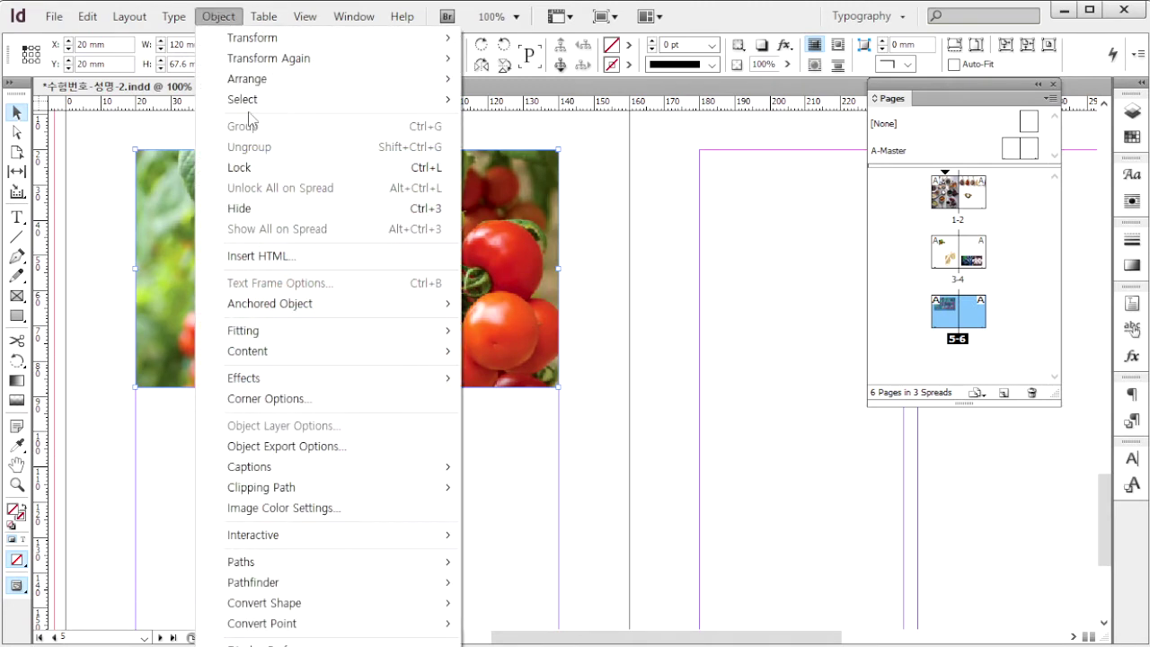
left_click(417, 405)
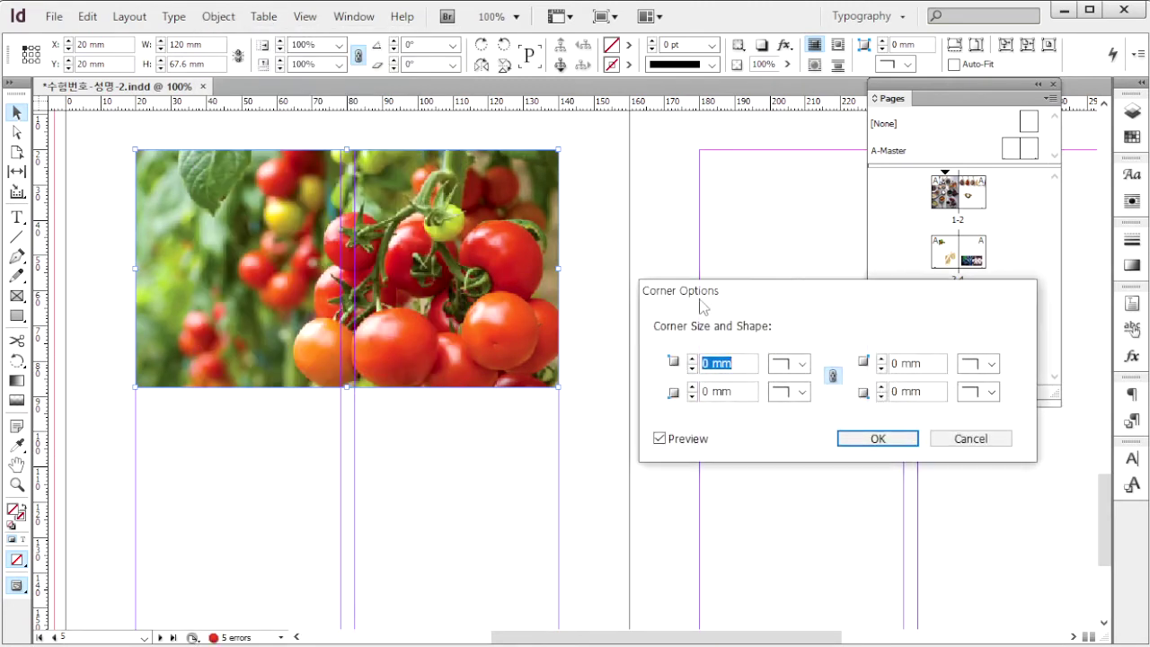
left_click(802, 364)
left_click(813, 478)
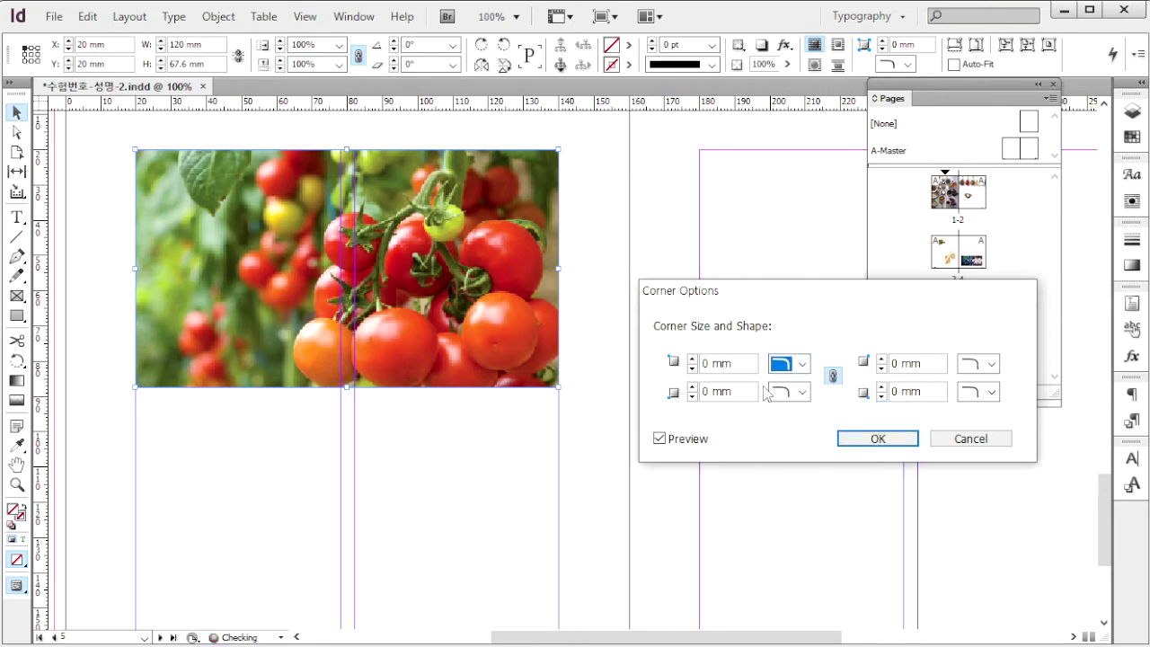
left_click_drag(737, 363, 630, 359)
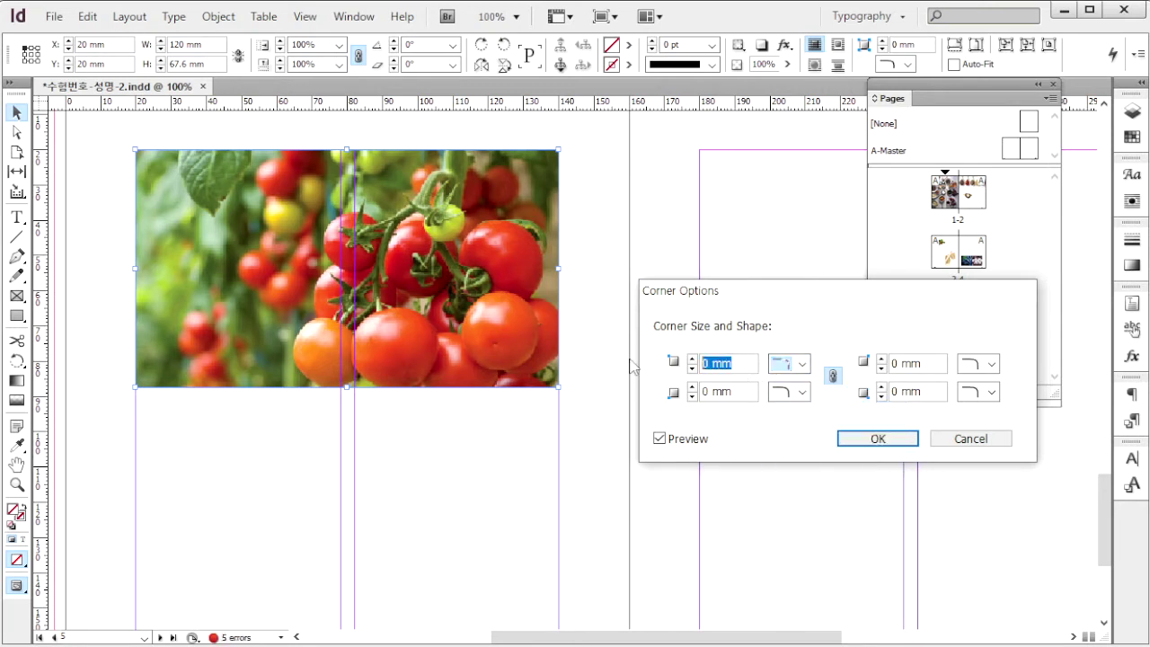
type("5")
key("Return")
left_click(630, 359)
Check reference 1급-206.jpg, duplicate the rounded tomato picture to the top of page 6, and shift its content to the broccoli
key("alt+Tab")
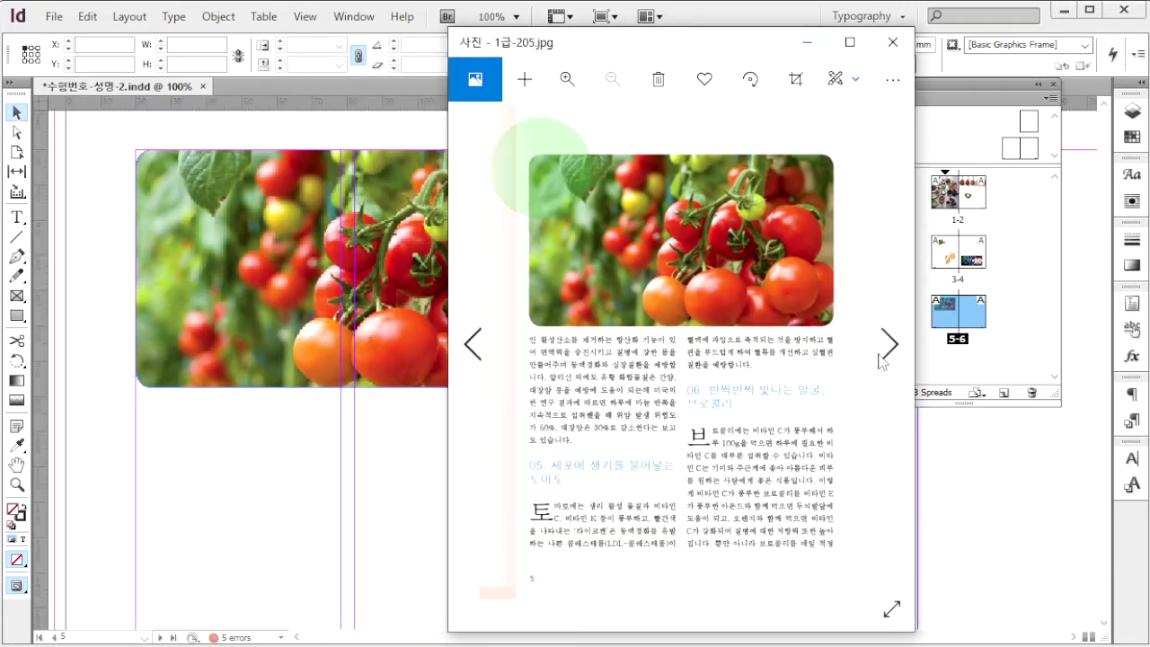
left_click(894, 357)
key("alt+Tab")
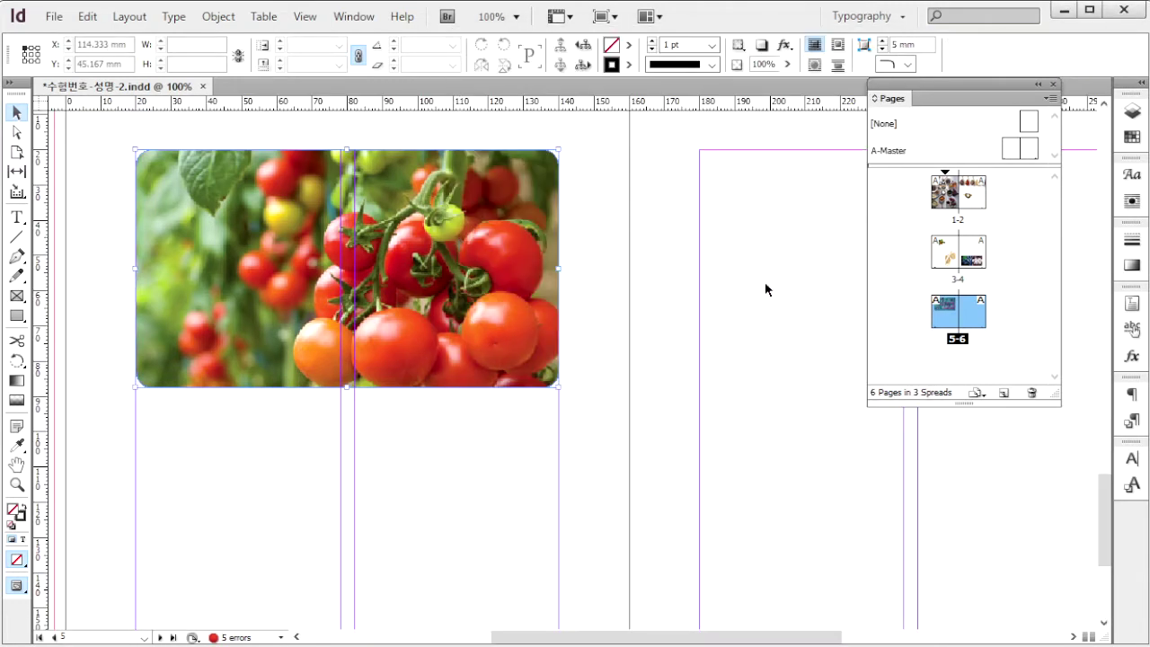
left_click_drag(753, 276, 437, 275)
left_click_drag(162, 274, 717, 238)
double_click(701, 282)
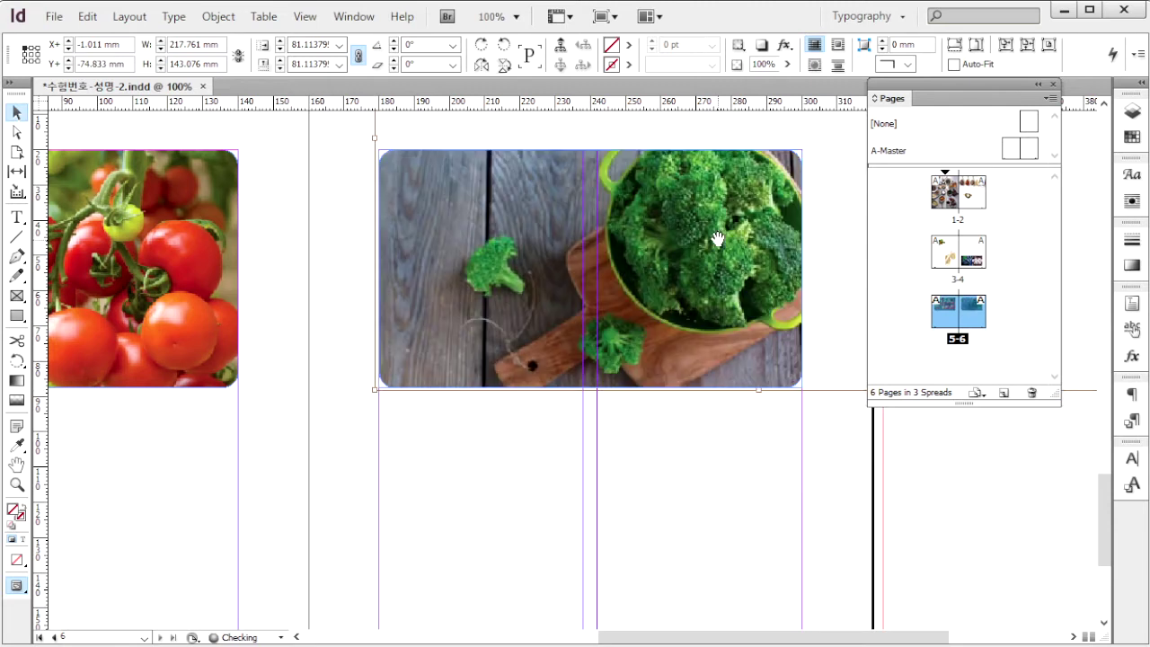
left_click(726, 437)
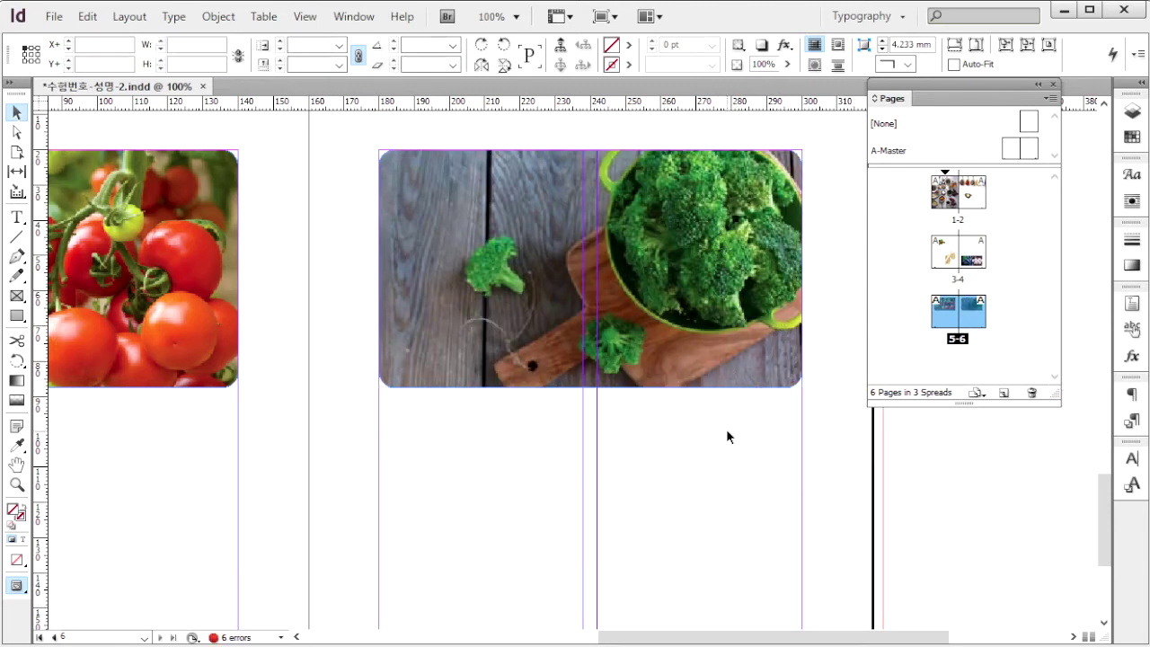
Duplicate the broccoli picture to page 6's bottom margin, crop the copy to the second column, and rescale its content to show the almonds
scroll(726, 410, "down", 1)
left_click(750, 242)
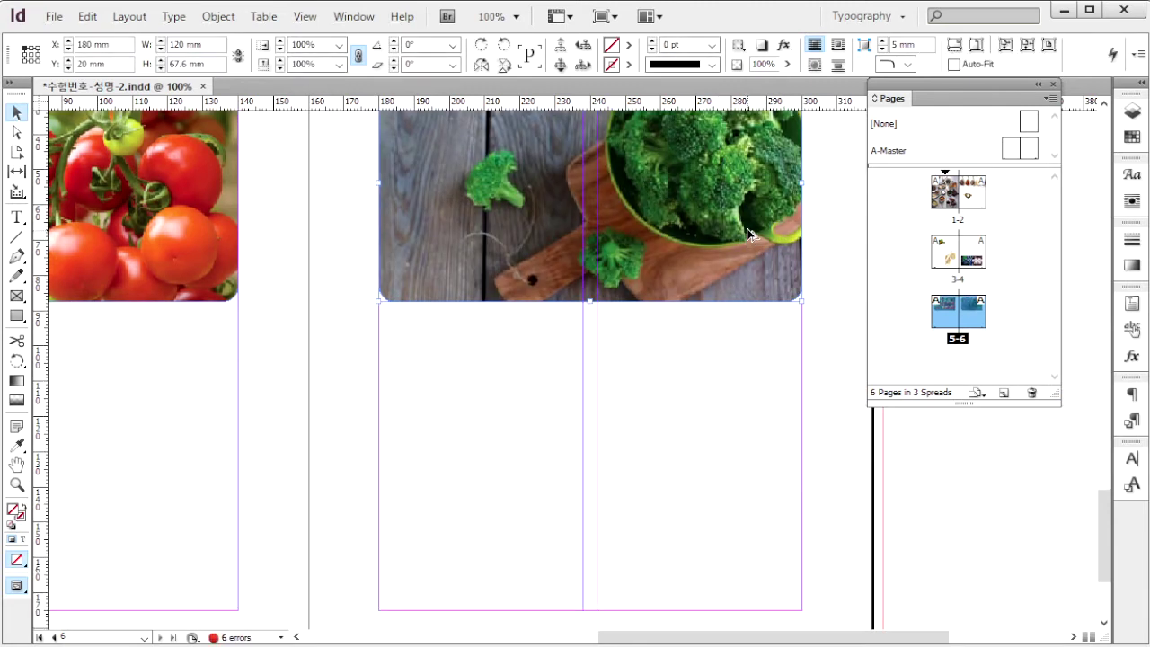
left_click_drag(696, 235, 710, 541)
left_click(779, 493)
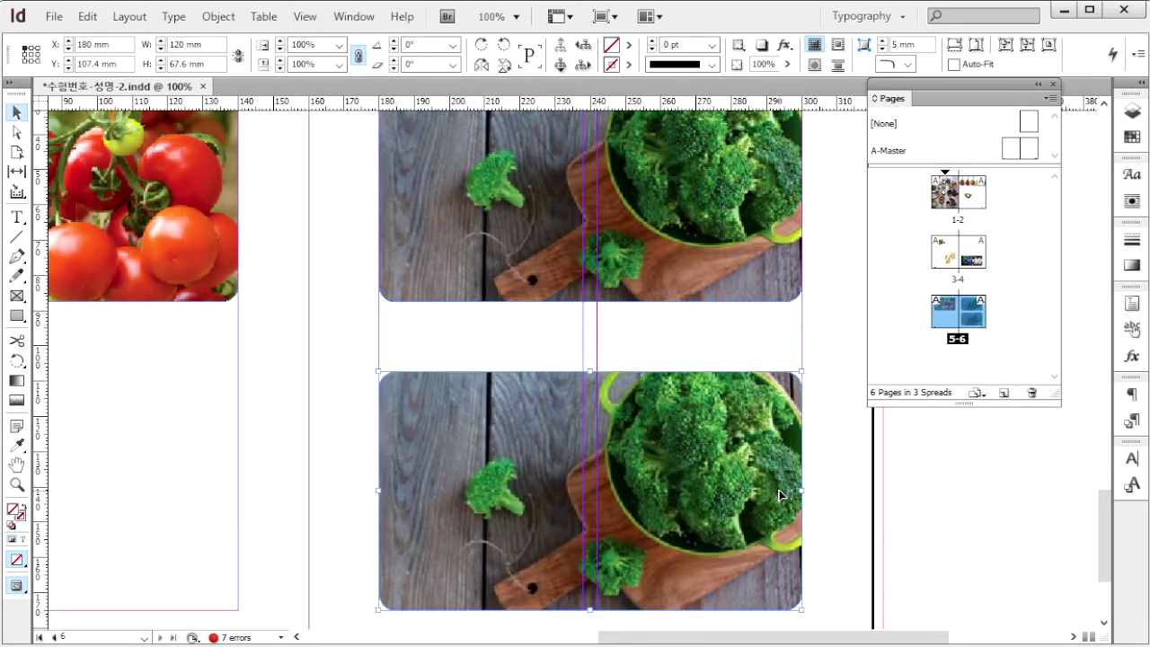
left_click_drag(381, 494, 599, 494)
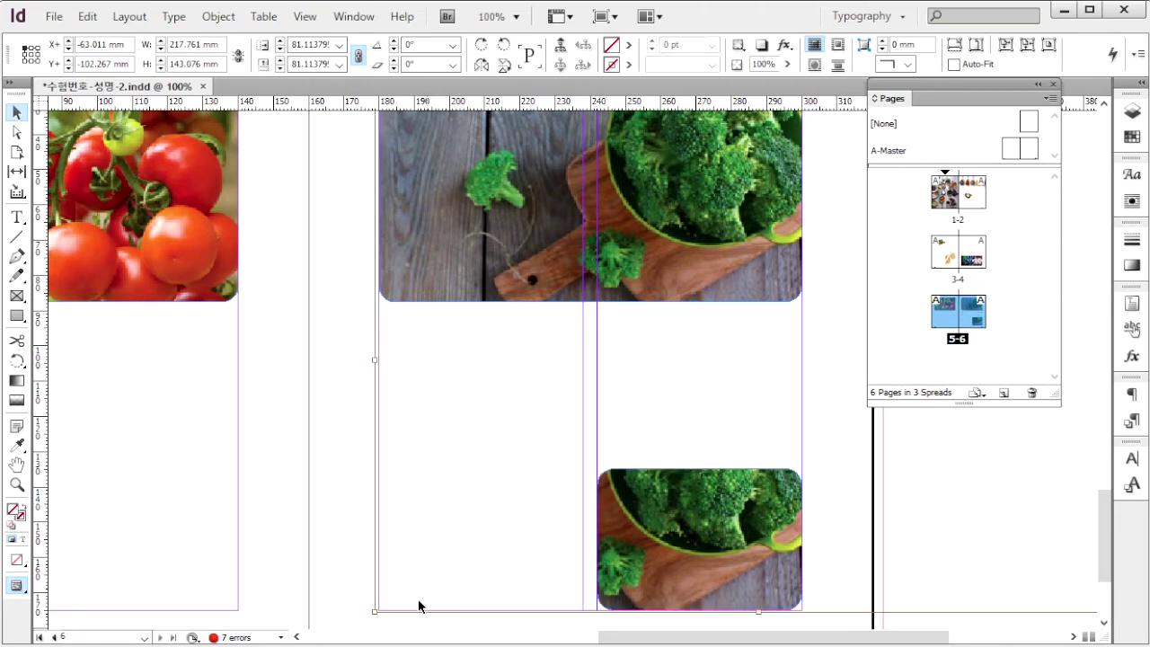
left_click_drag(373, 613, 578, 535)
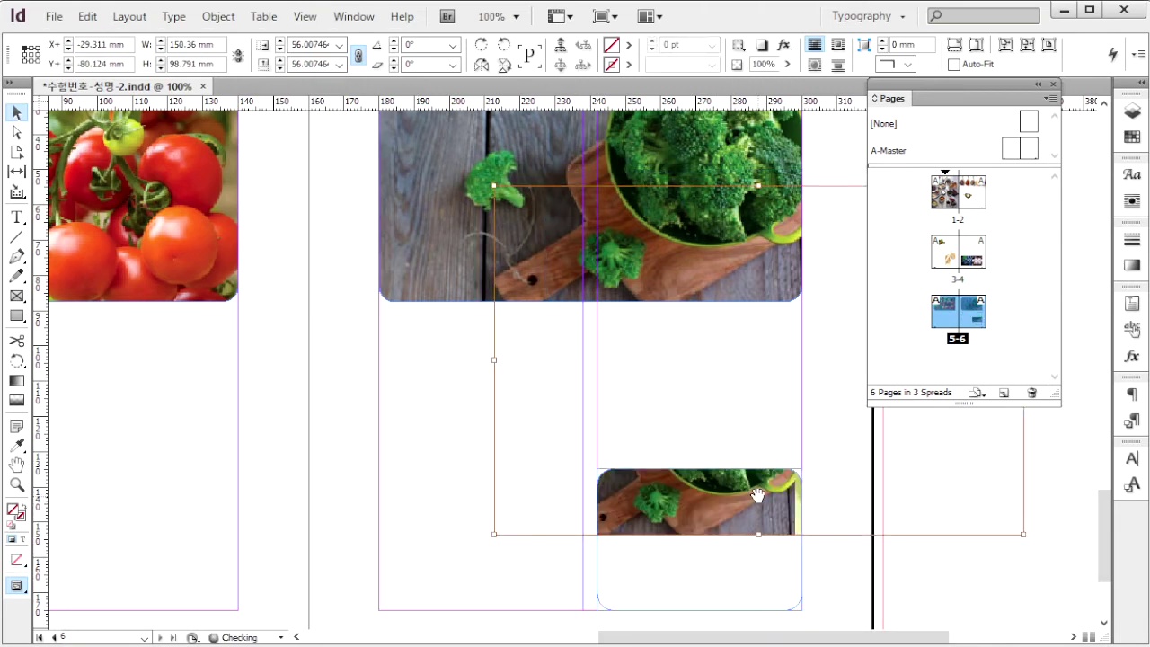
left_click_drag(754, 499, 697, 539)
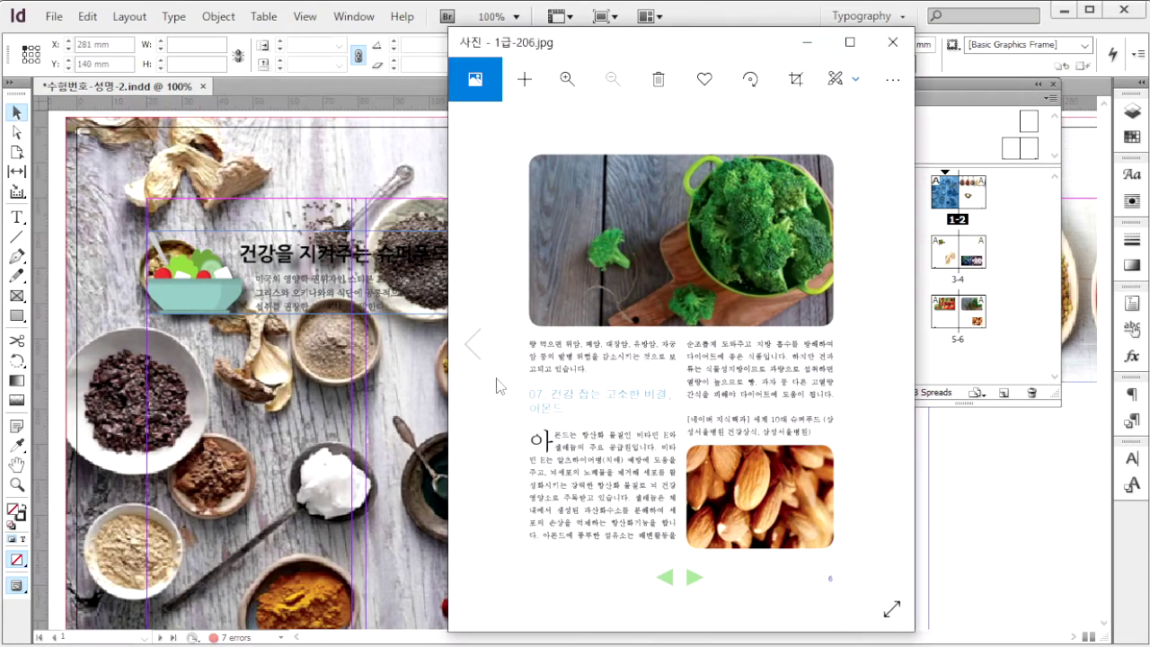
Consult cover reference 1급-201.jpg and create an eight-pointed star polygon 140 mm wide and 45 mm high on page 1
left_click(477, 368)
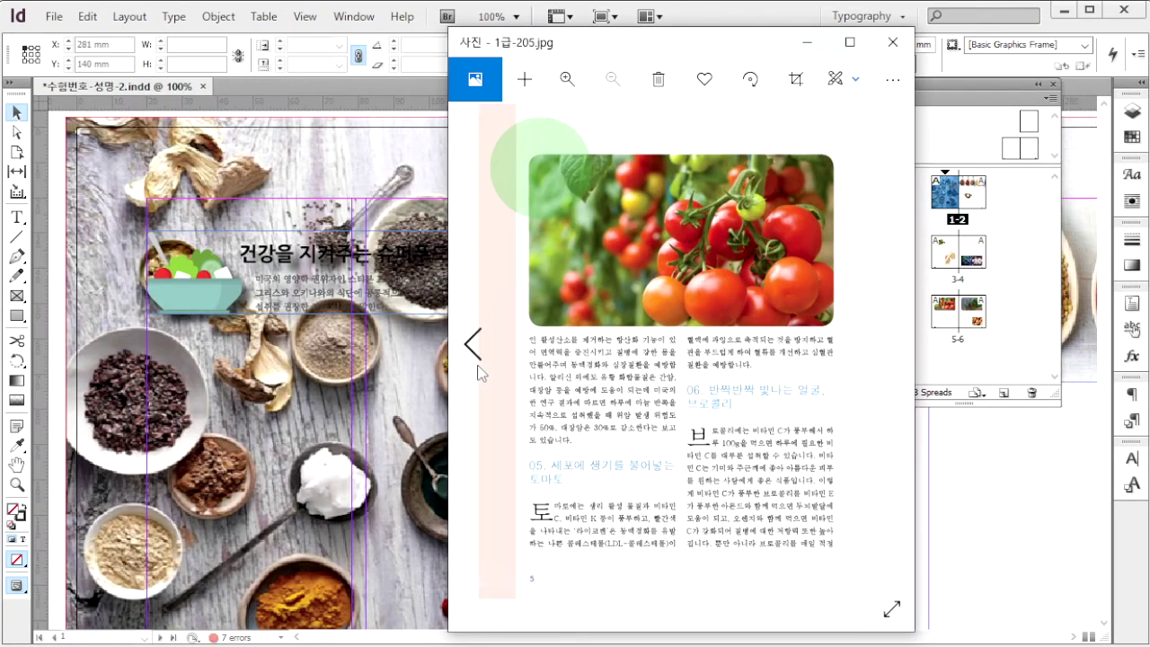
left_click(476, 361)
left_click(476, 365)
left_click(475, 363)
left_click(475, 363)
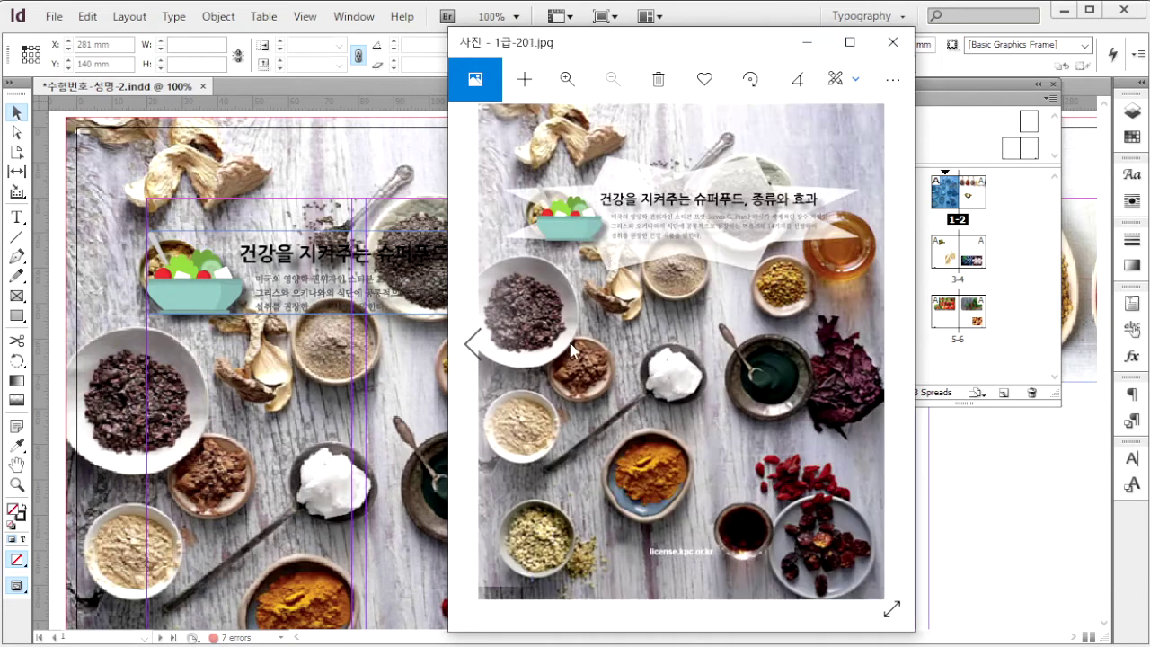
left_click(16, 317)
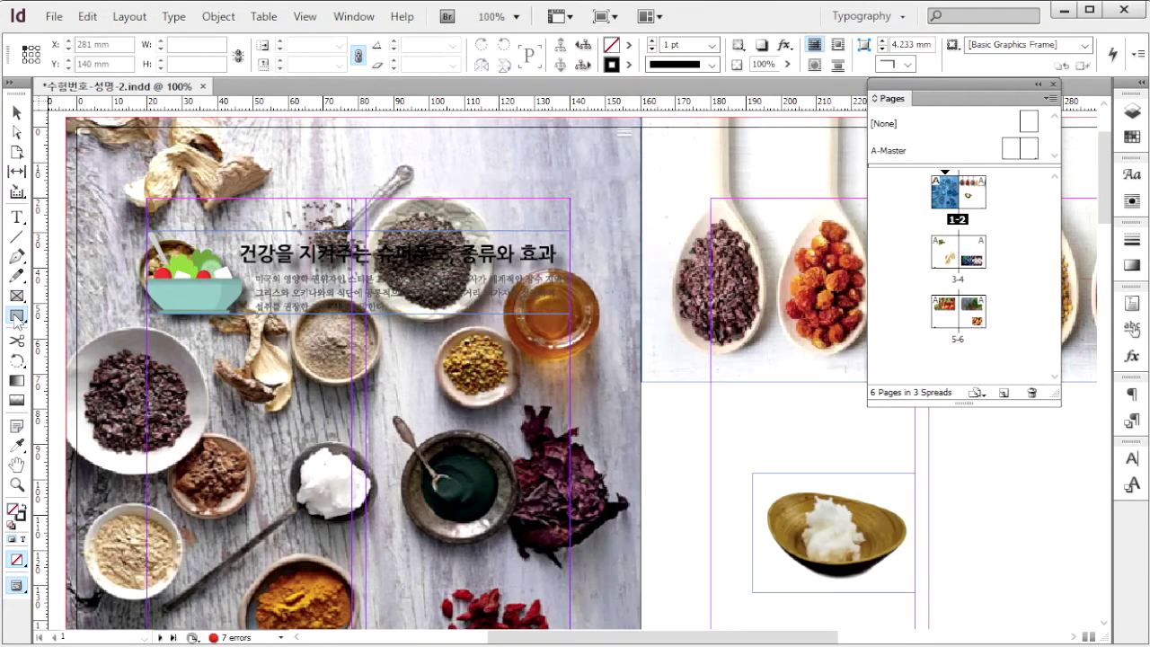
left_click(90, 355)
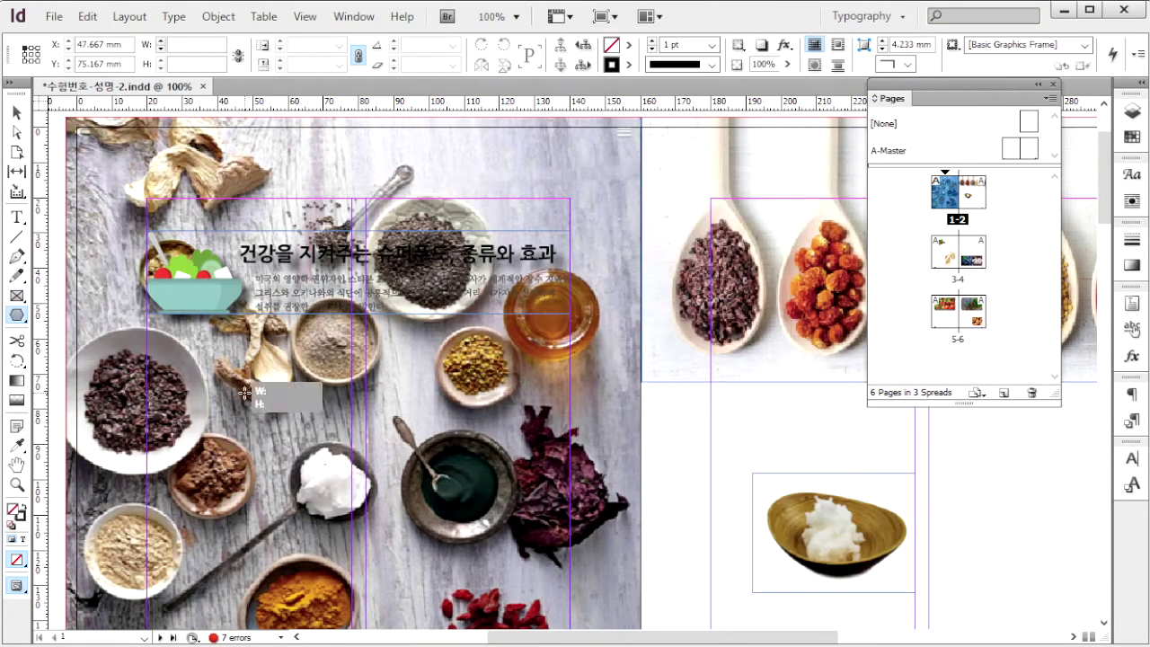
left_click(297, 395)
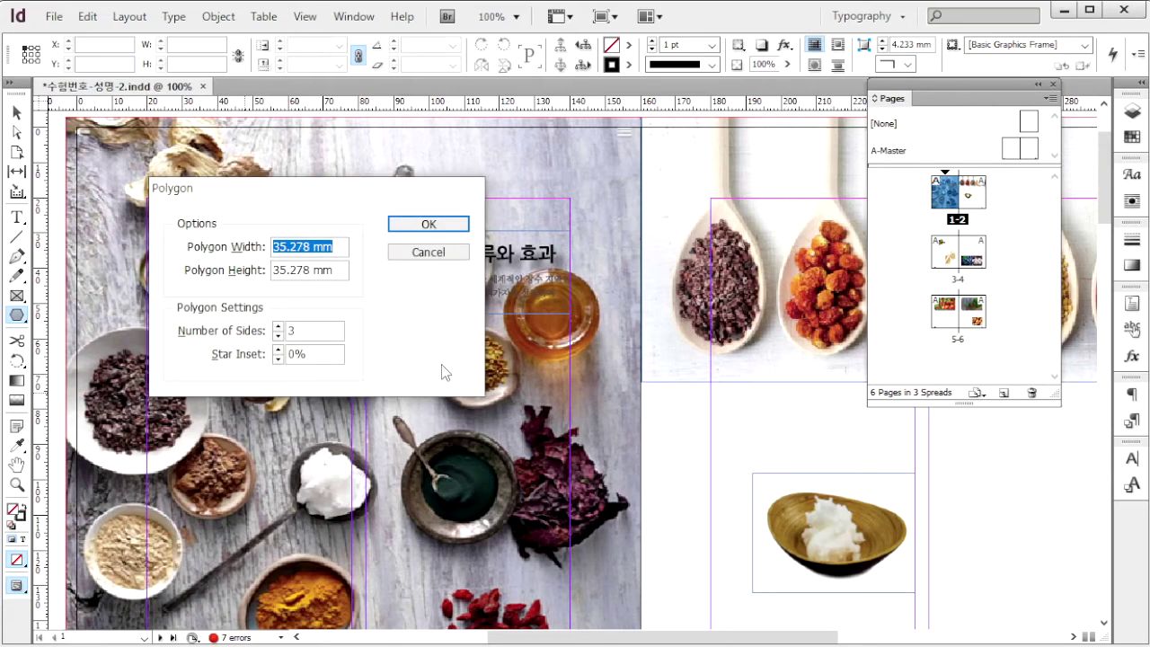
type("140")
key("Tab")
type("4")
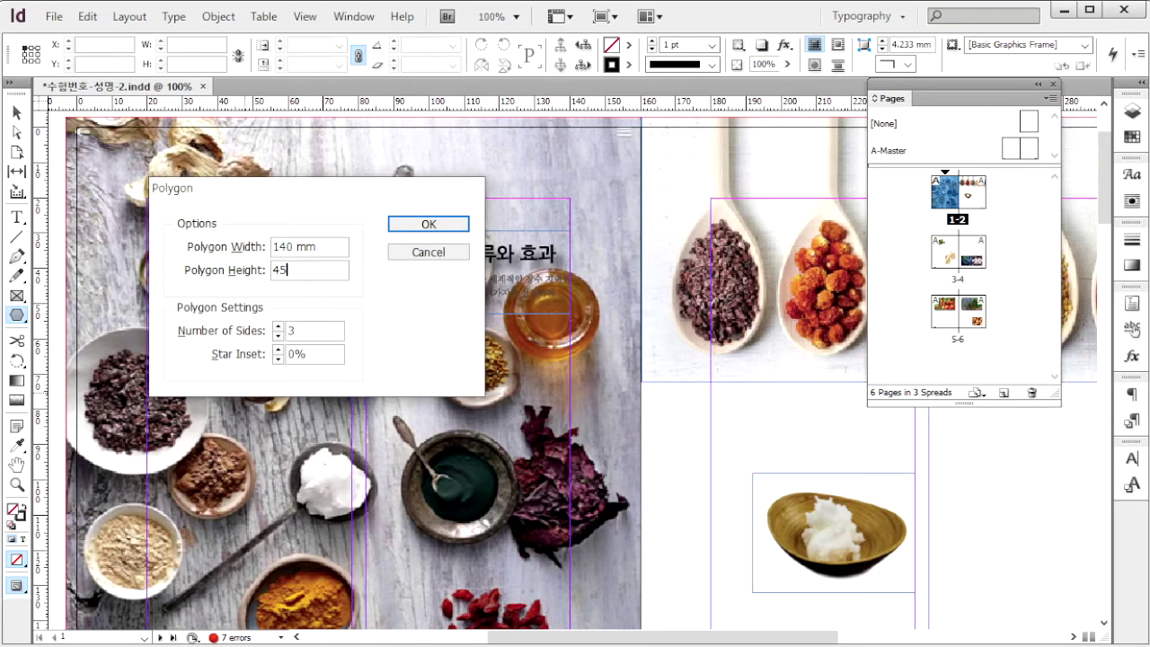
key("Tab")
key("Tab")
left_click(428, 224)
Fill the star polygon with [Paper] white and set its opacity to 70%
left_click(629, 45)
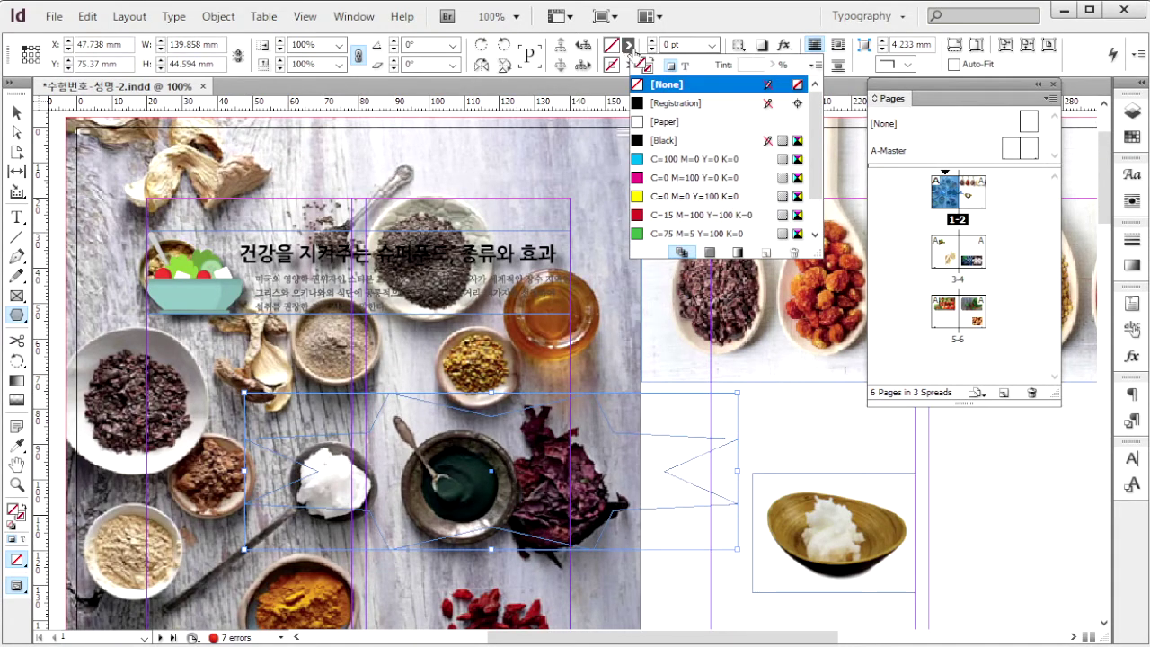
left_click(665, 122)
key("F6")
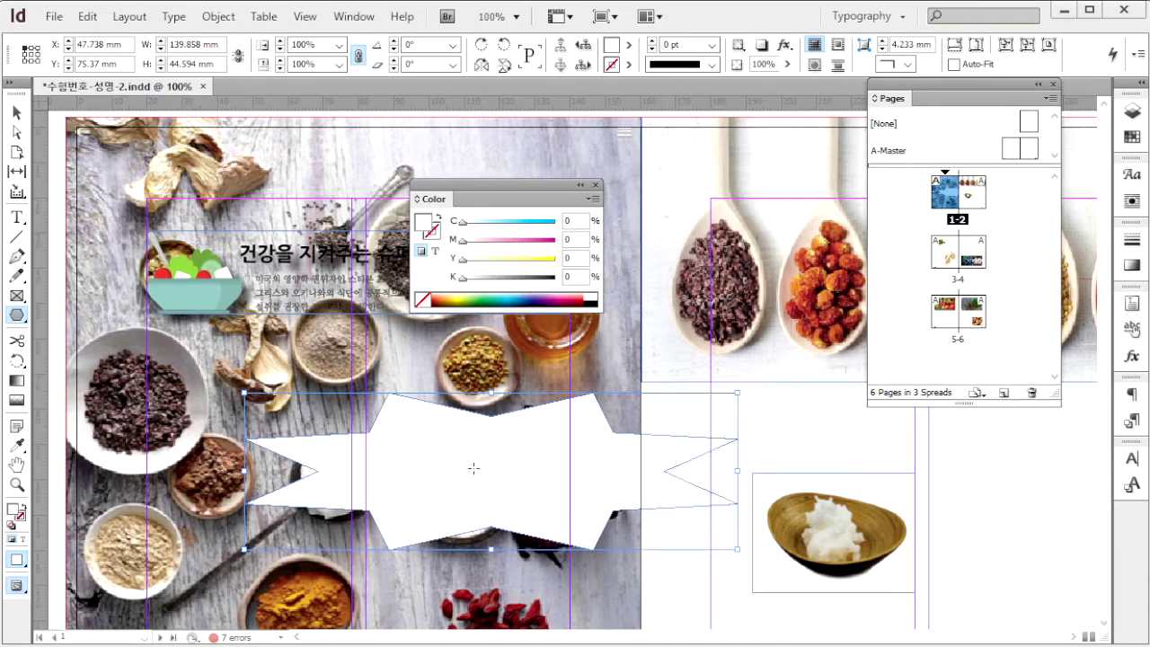
double_click(774, 64)
type("70")
key("Return")
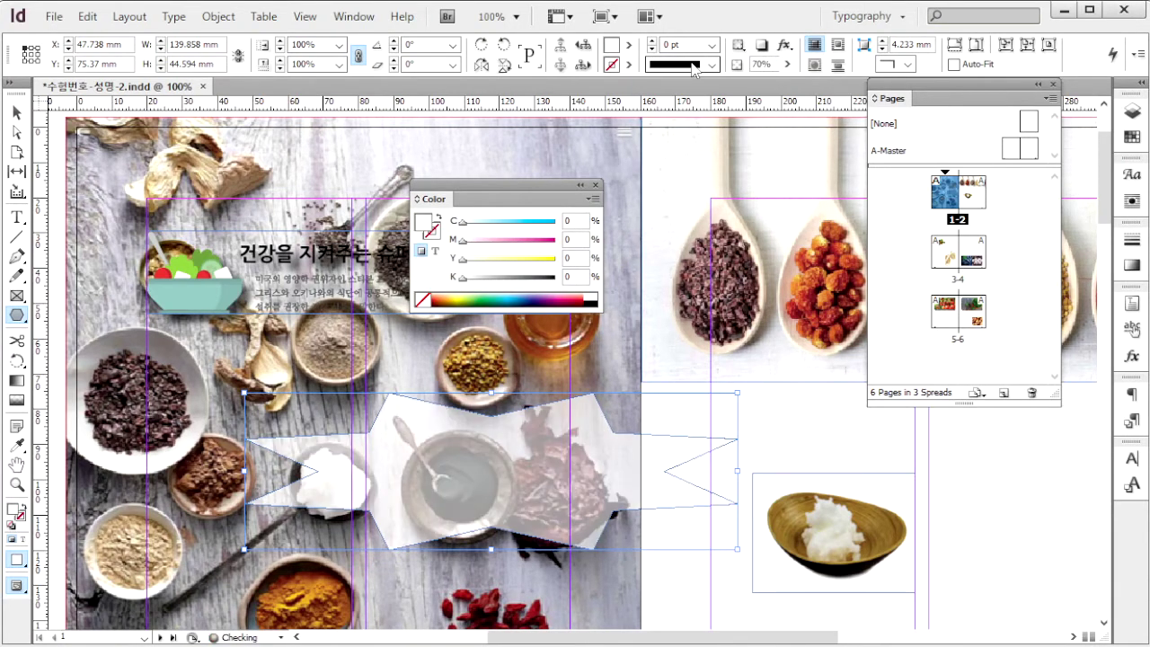
Move the star over the cover title and salad bowl, aligning its upper edge with the top margin at Y 20 mm
key("v")
left_click_drag(582, 398, 447, 316)
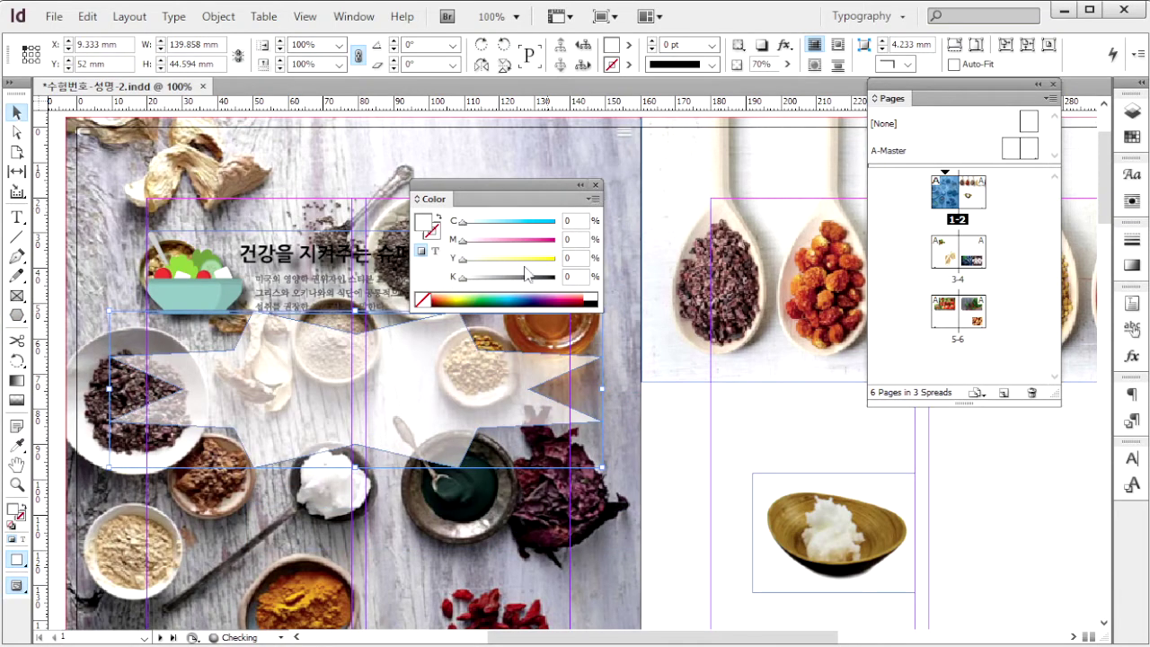
left_click(596, 186)
left_click_drag(462, 401, 468, 297)
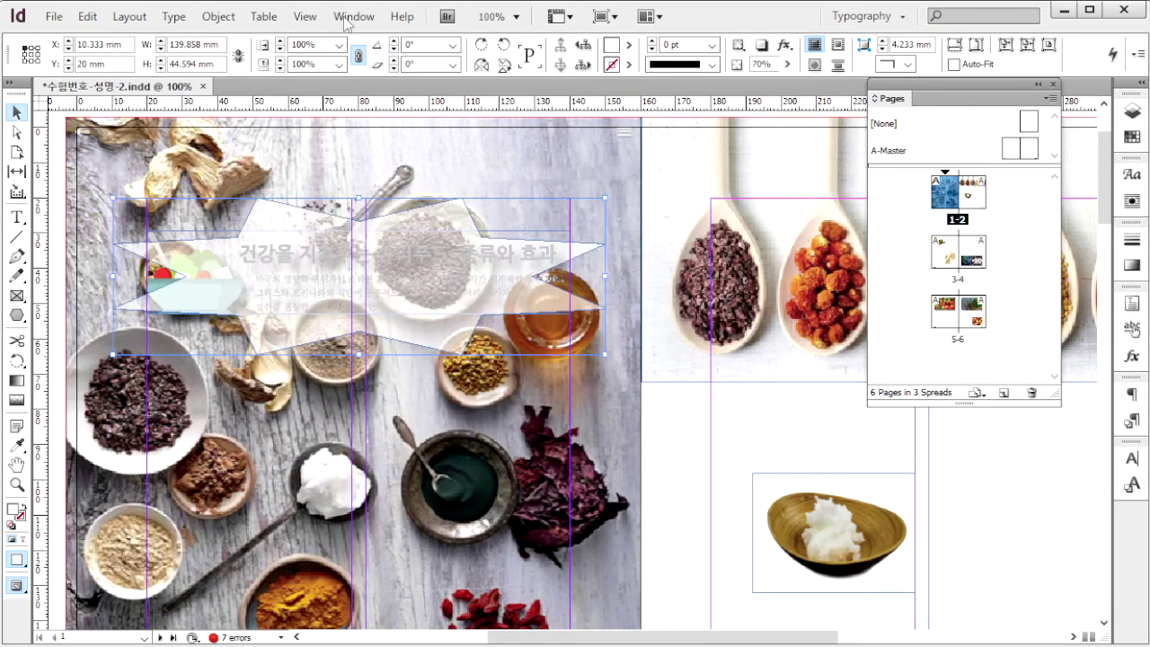
Send the cover star backward in the stacking order until it sits behind the title text and salad bowl
left_click(218, 16)
mouse_move(295, 90)
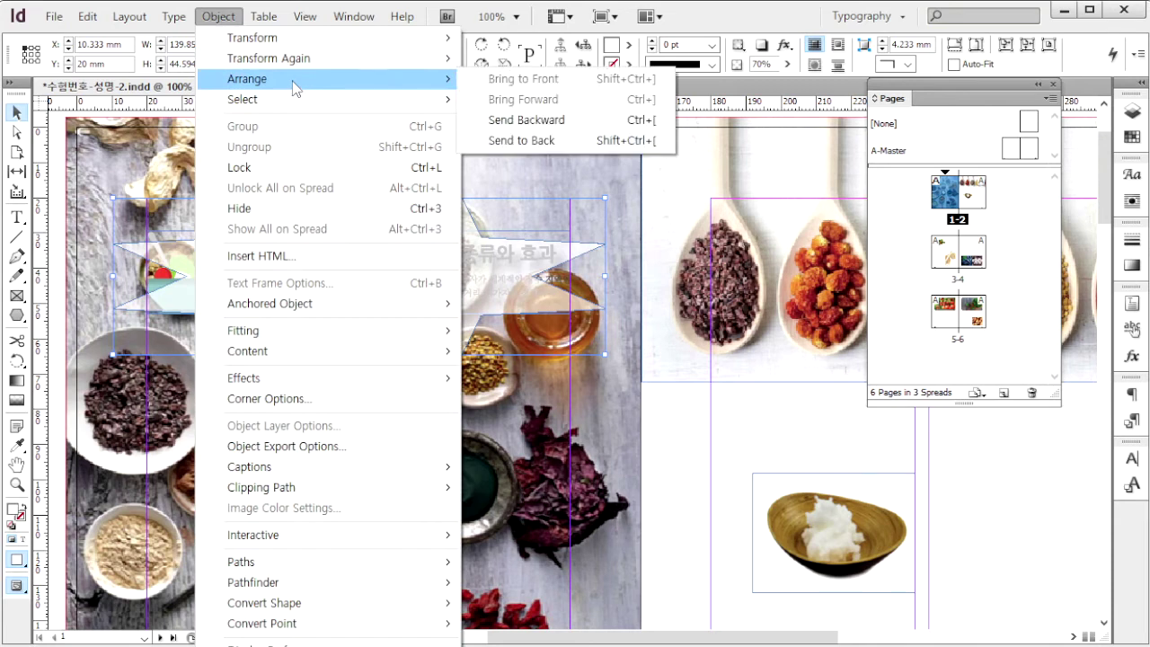
left_click(623, 122)
key("ctrl+[")
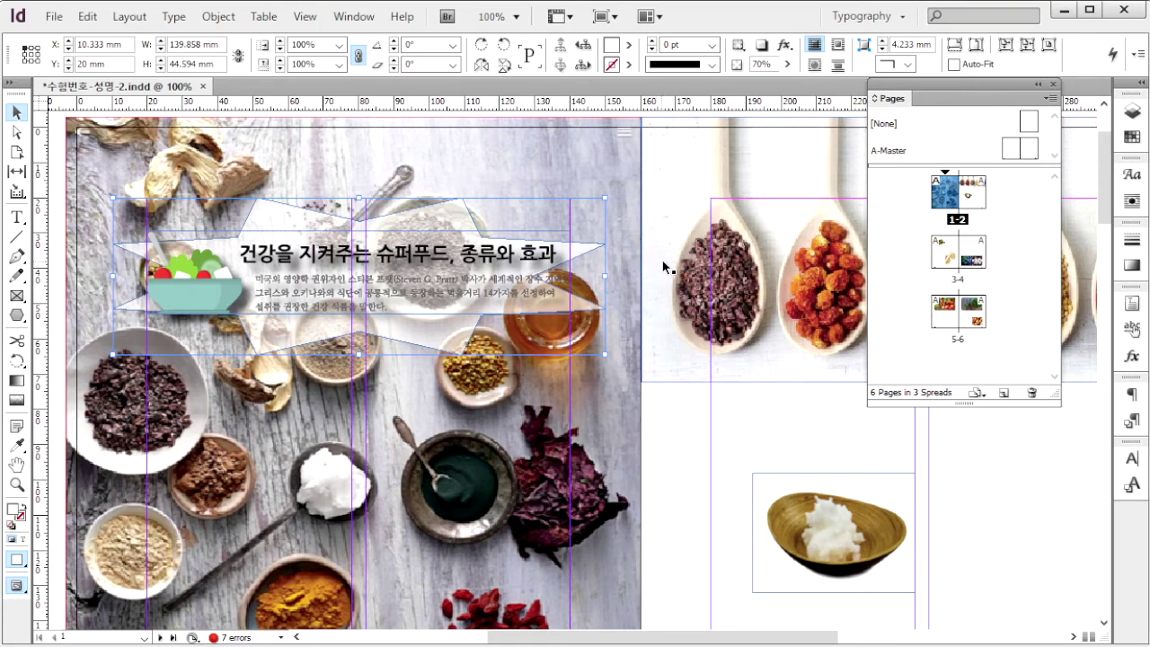
Consult reference 1급-203.jpg and create a rectangle 18 mm wide and 201 mm high on page 3
key("alt+Tab")
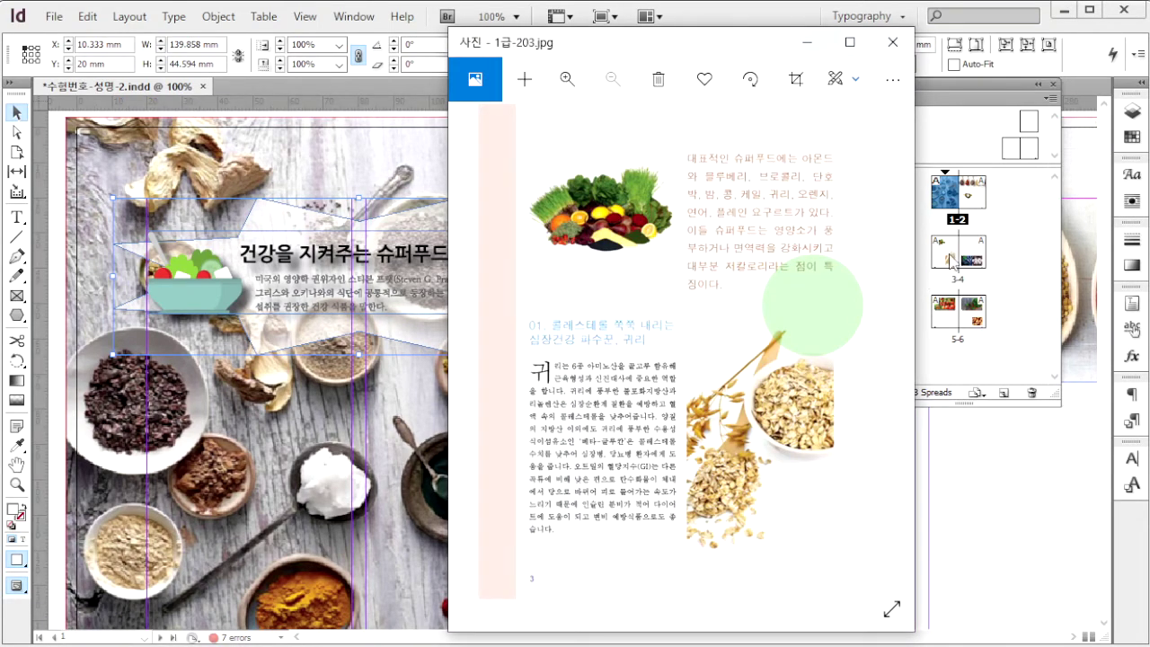
double_click(947, 260)
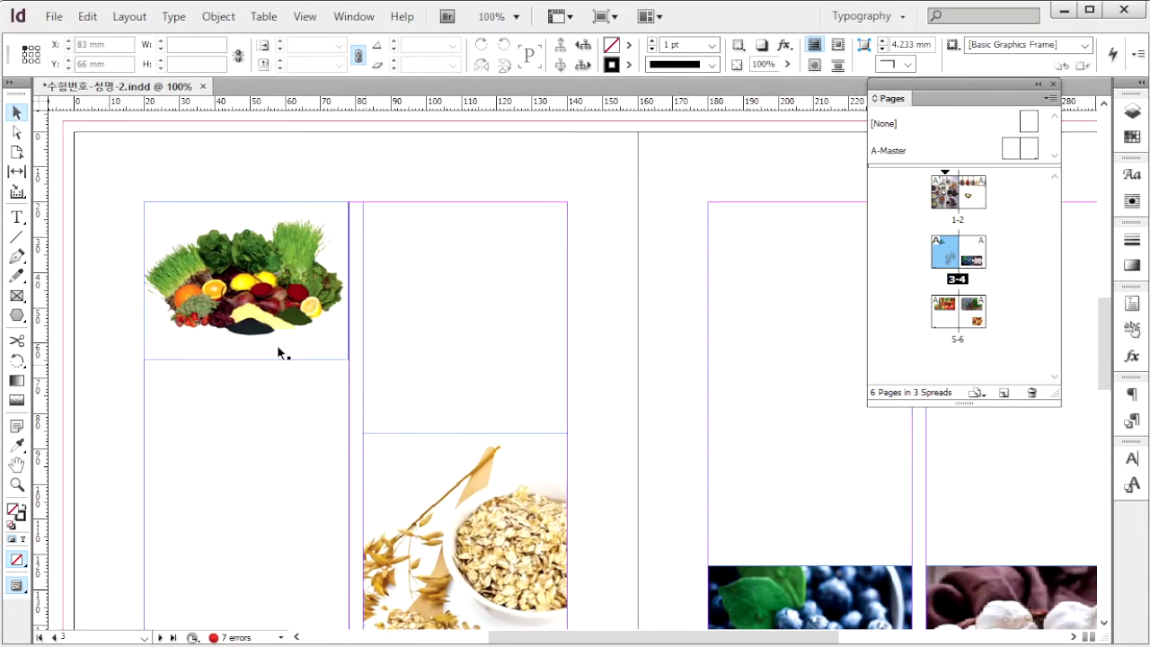
left_click(16, 315)
left_click(58, 316)
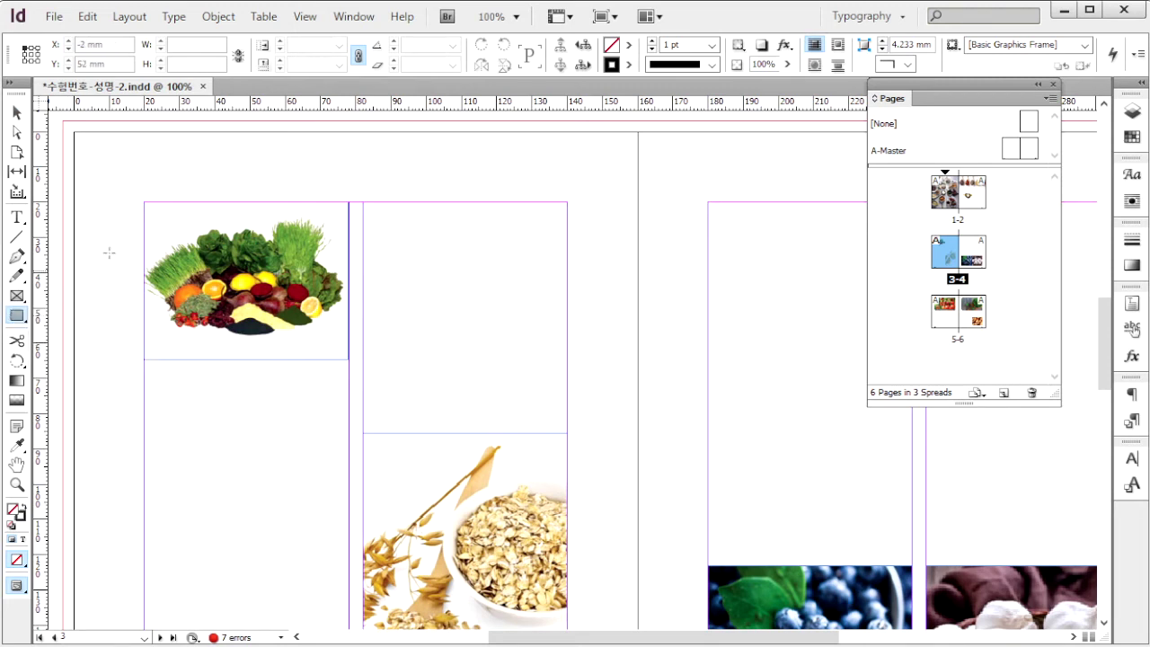
left_click(108, 252)
type("18")
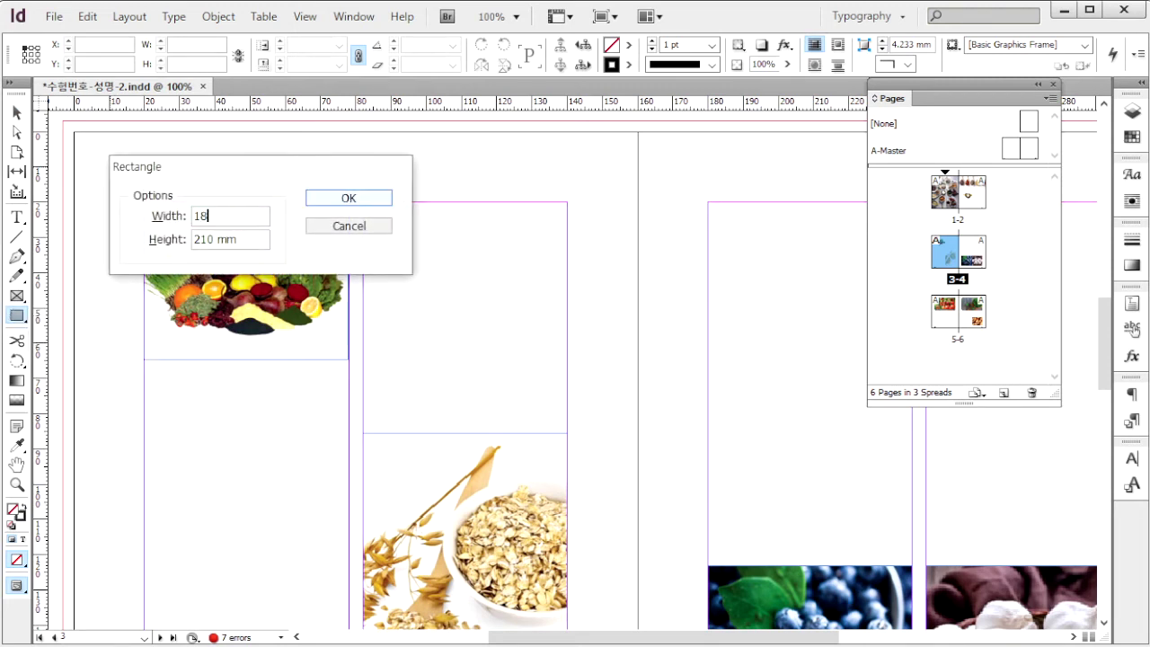
key("Tab")
type("201")
left_click(343, 193)
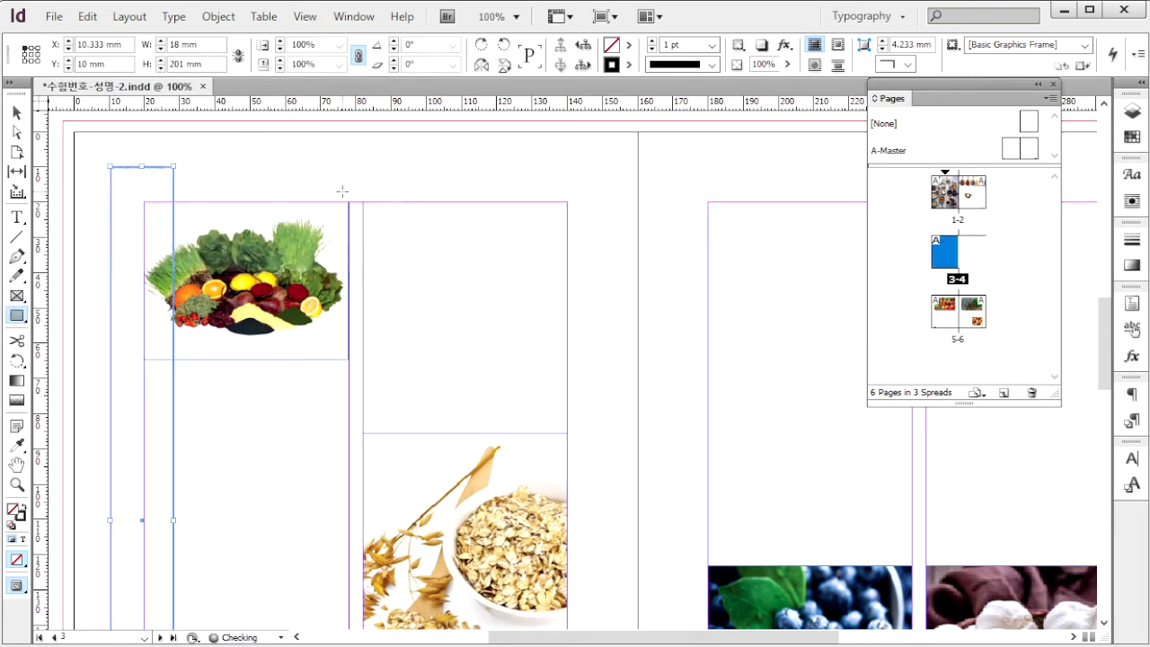
Remove the page 3 rectangle's stroke and fill it with C=0 M=50 Y=70 K=40
left_click(631, 67)
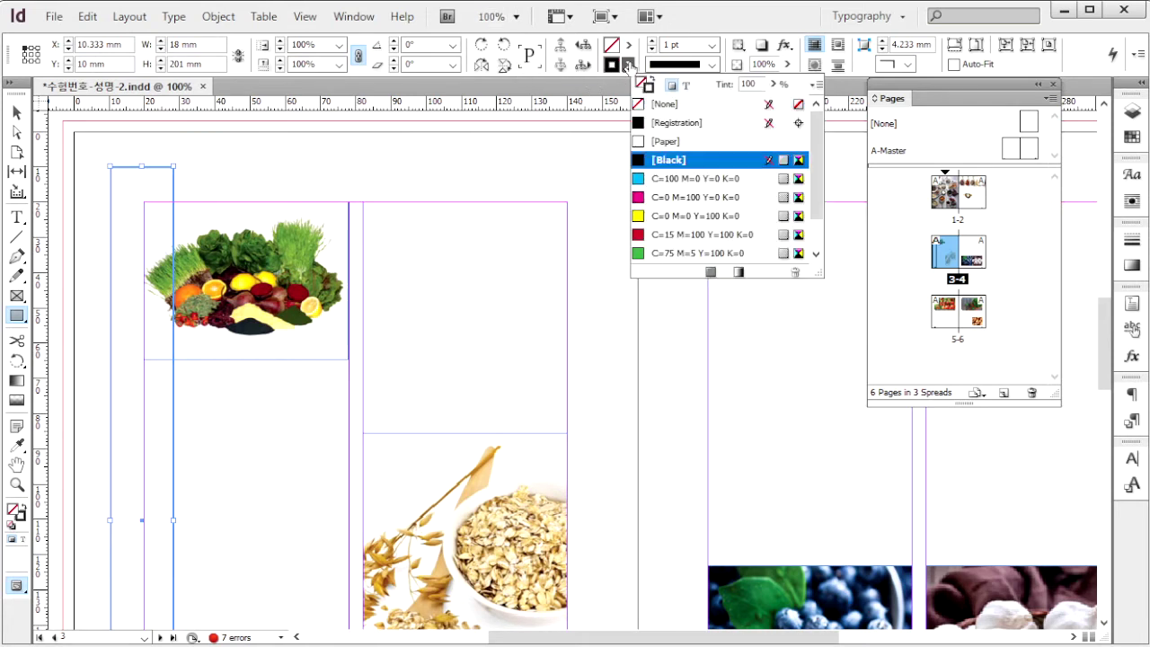
left_click(665, 101)
key("F6")
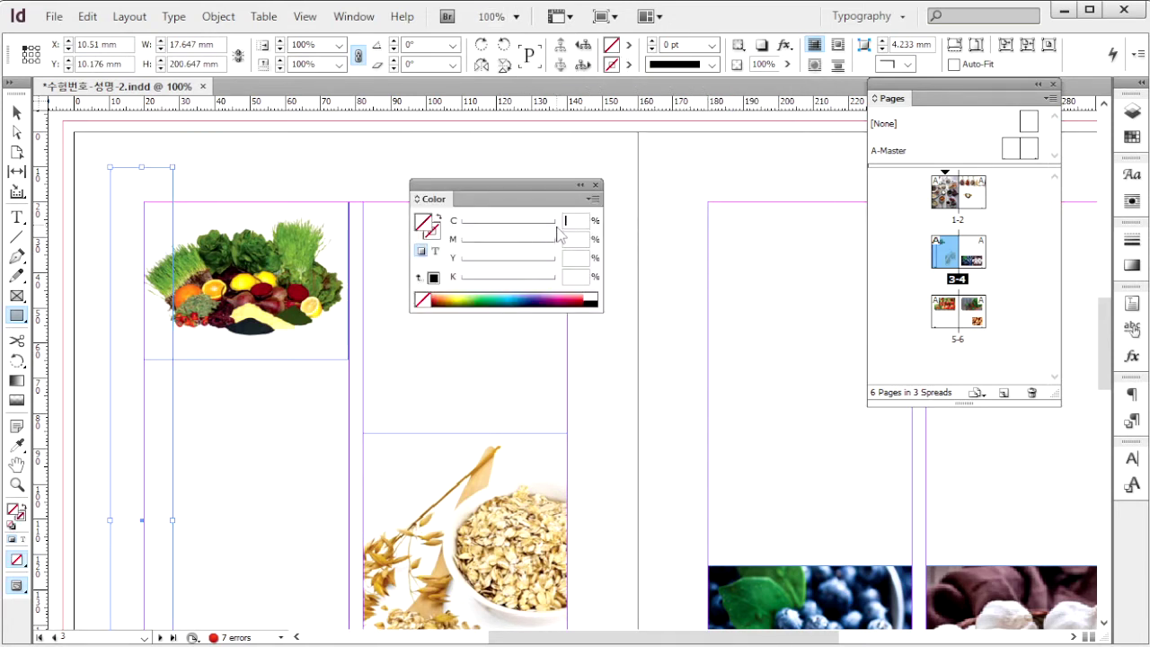
key("Tab")
type("70")
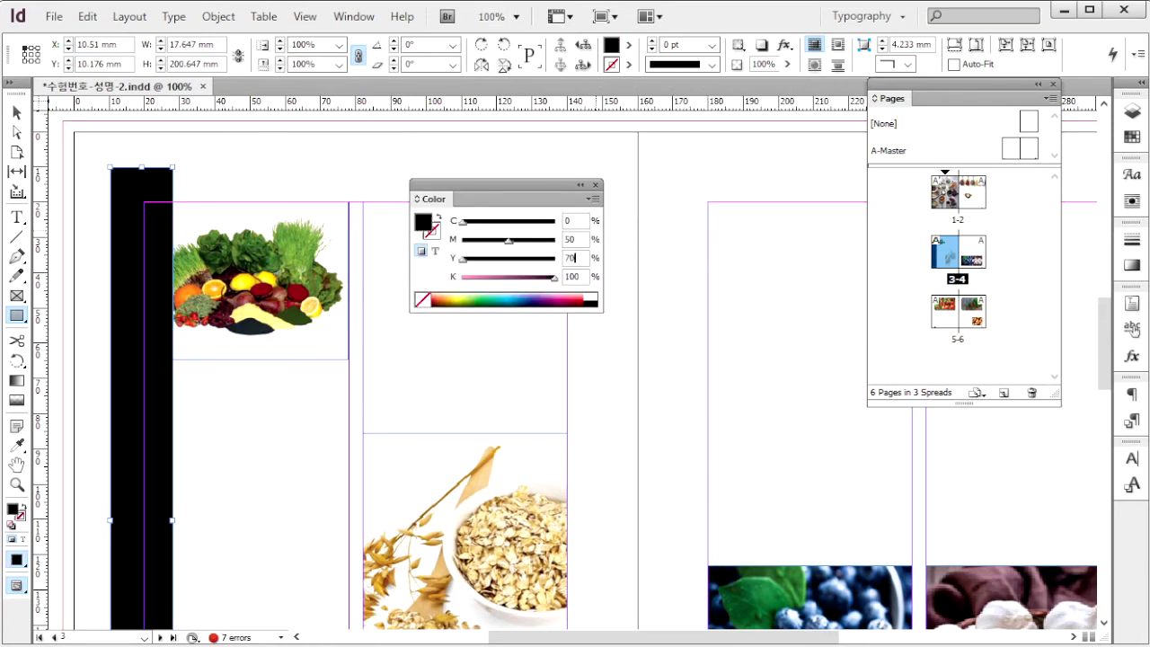
key("Tab")
type("40")
key("Return")
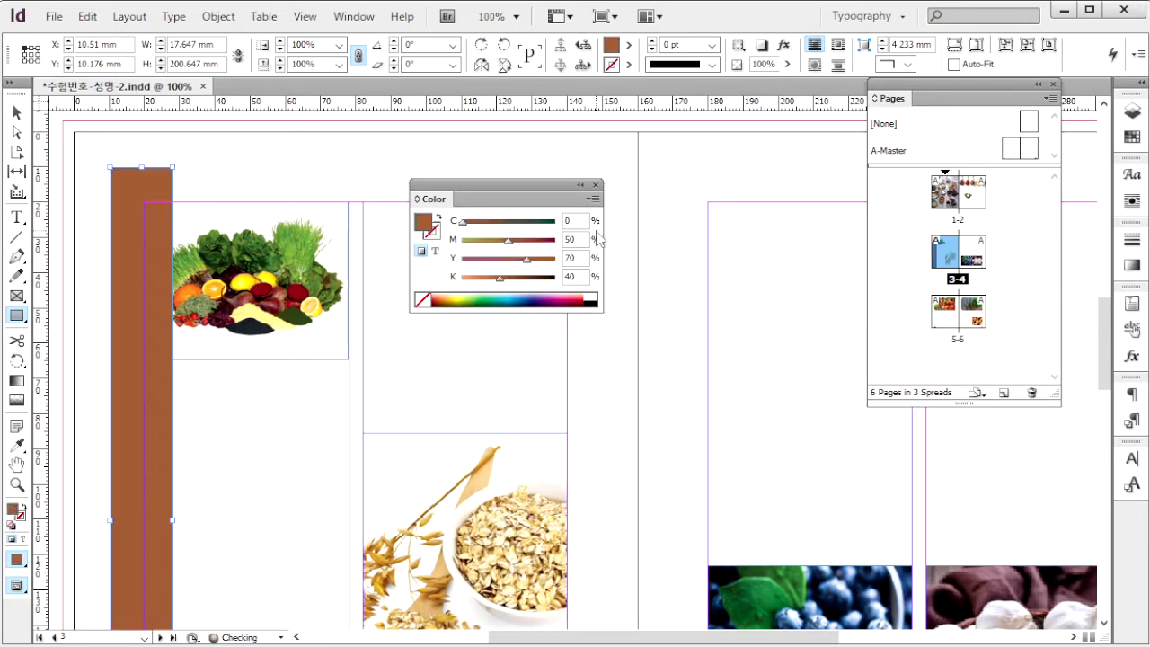
Set the rectangle's opacity to 20% and move it to page 3's upper-left bleed corner at X -3 mm, Y -3 mm
left_click(755, 65)
type("20")
key("Return")
left_click(16, 112)
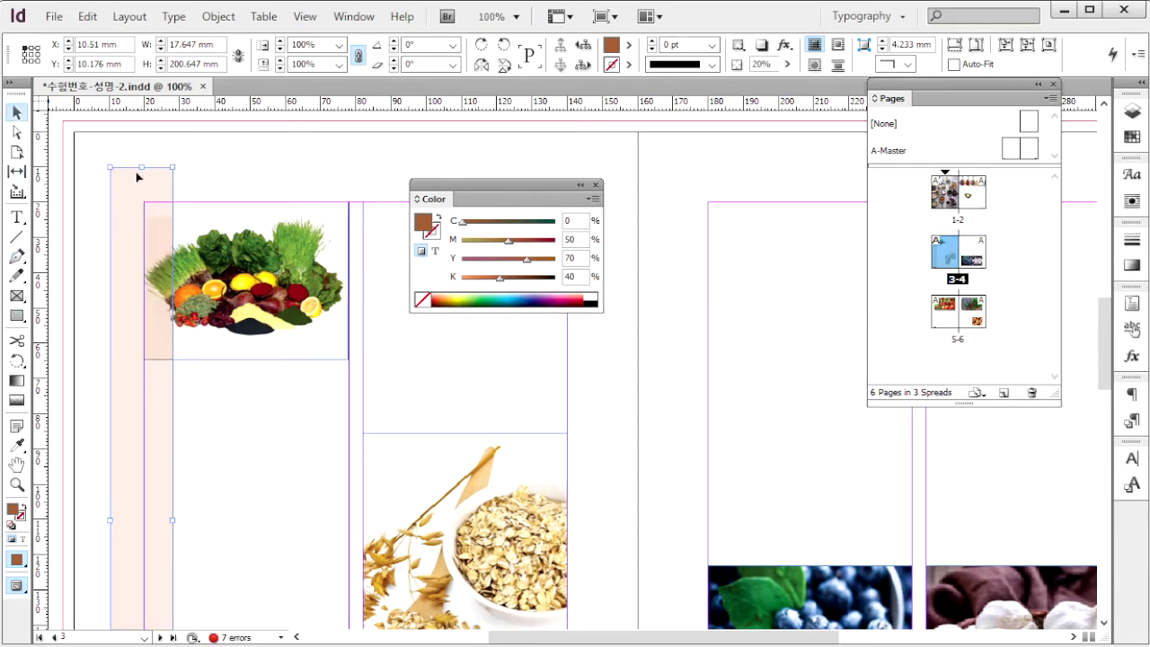
left_click_drag(137, 177, 89, 130)
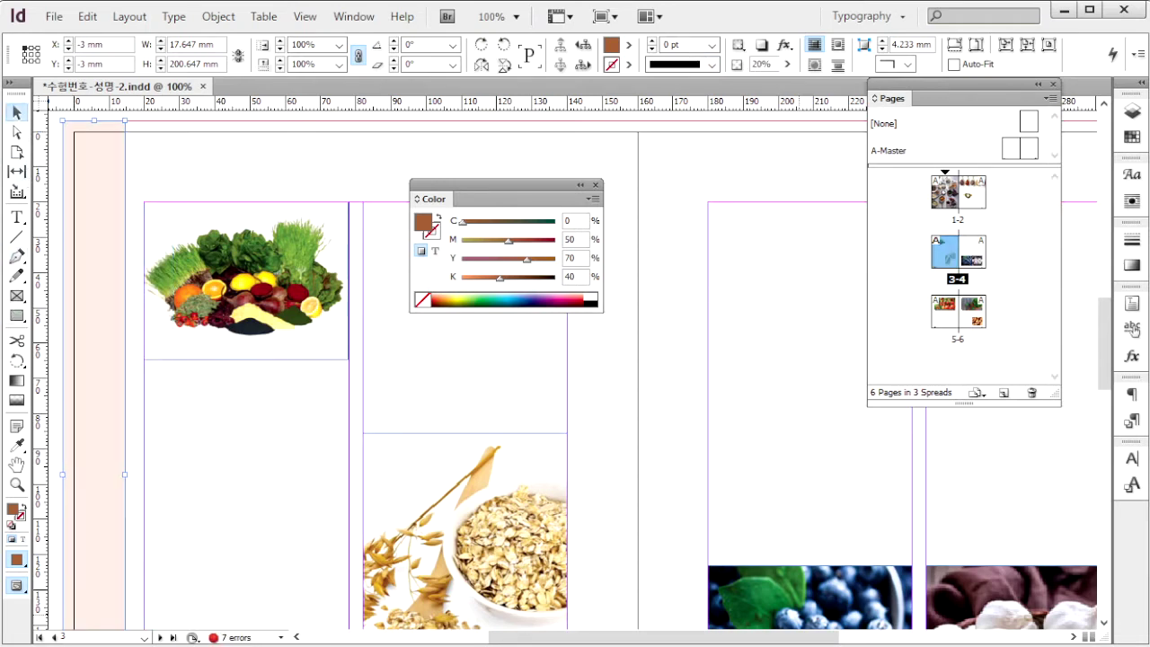
Create a circle 40 mm wide and 40 mm high in the empty upper area of page 4
key("alt+Tab")
left_click(396, 369)
left_click(16, 317)
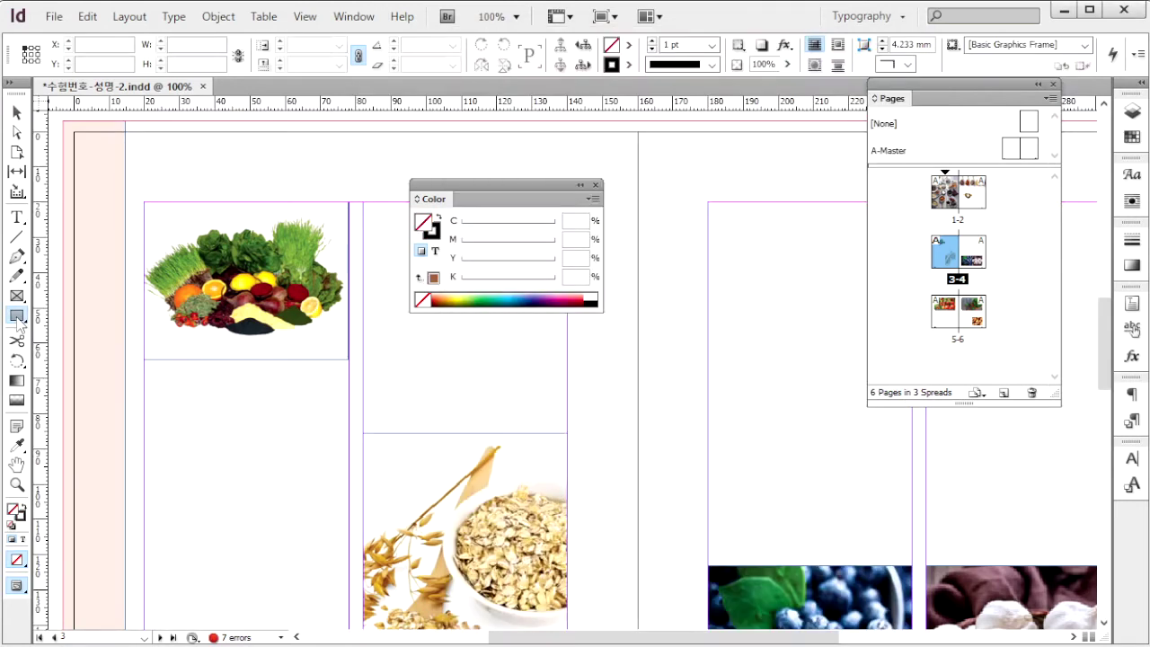
left_click_drag(18, 323, 98, 337)
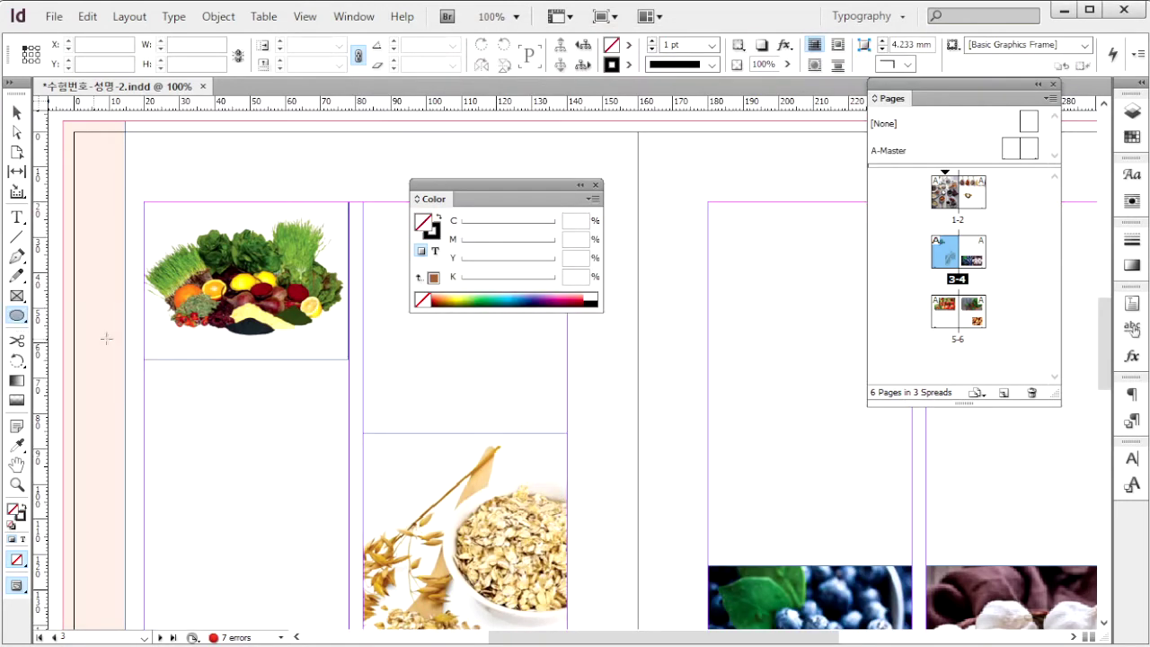
left_click(652, 349)
type("40")
key("Tab")
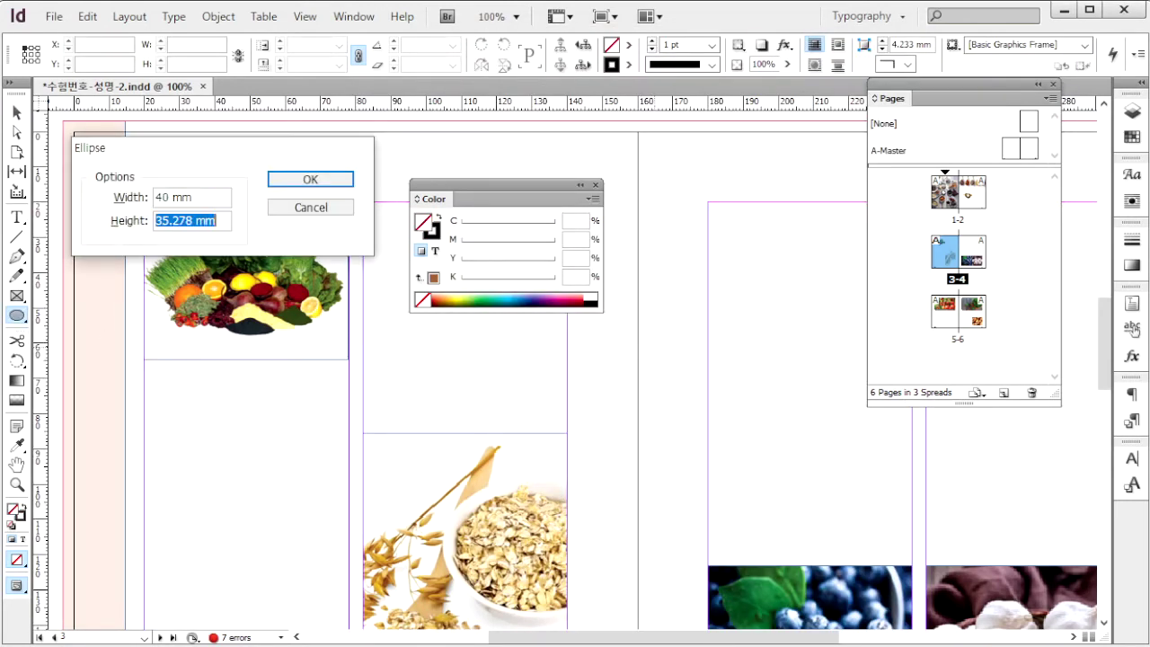
type("40")
key("Return")
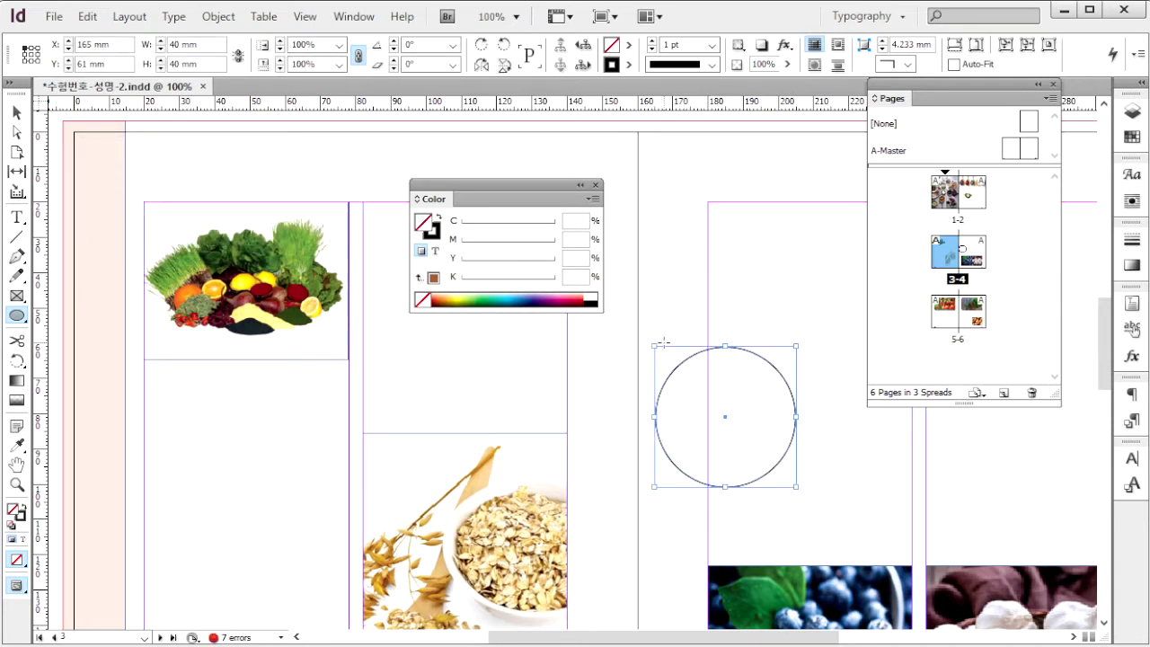
Give the circle a C=70 M=0 Y=100 K=0 fill without a stroke, and set its opacity to 30%
left_click(437, 216)
left_click(588, 225)
type("70")
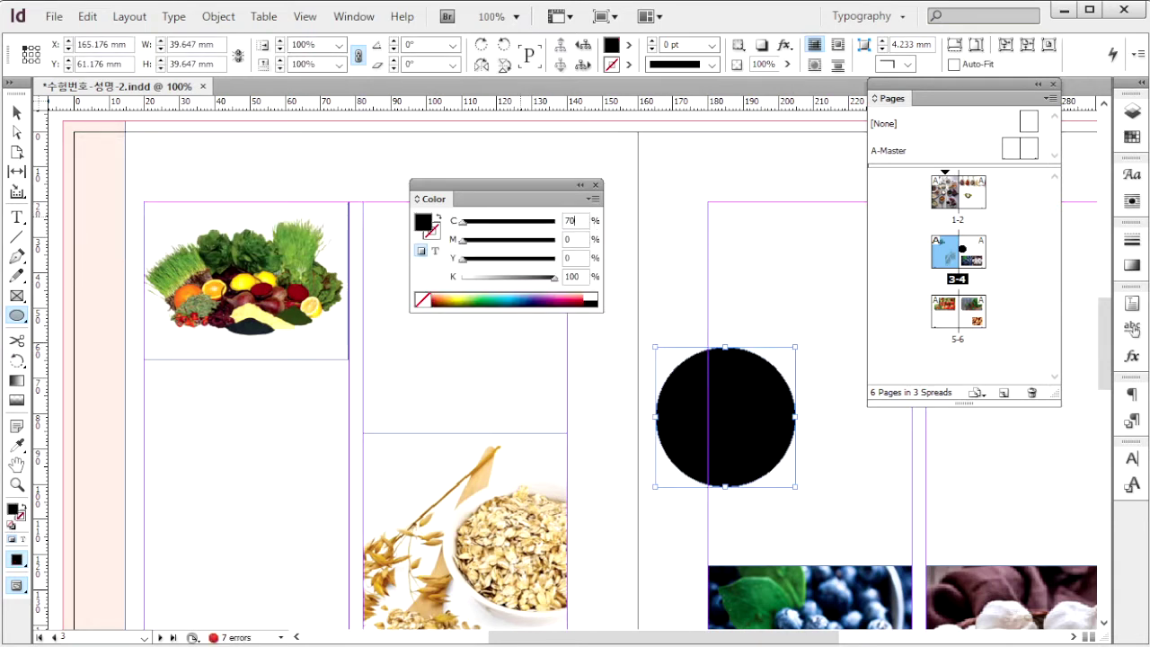
key("Tab")
type("0")
key("Return")
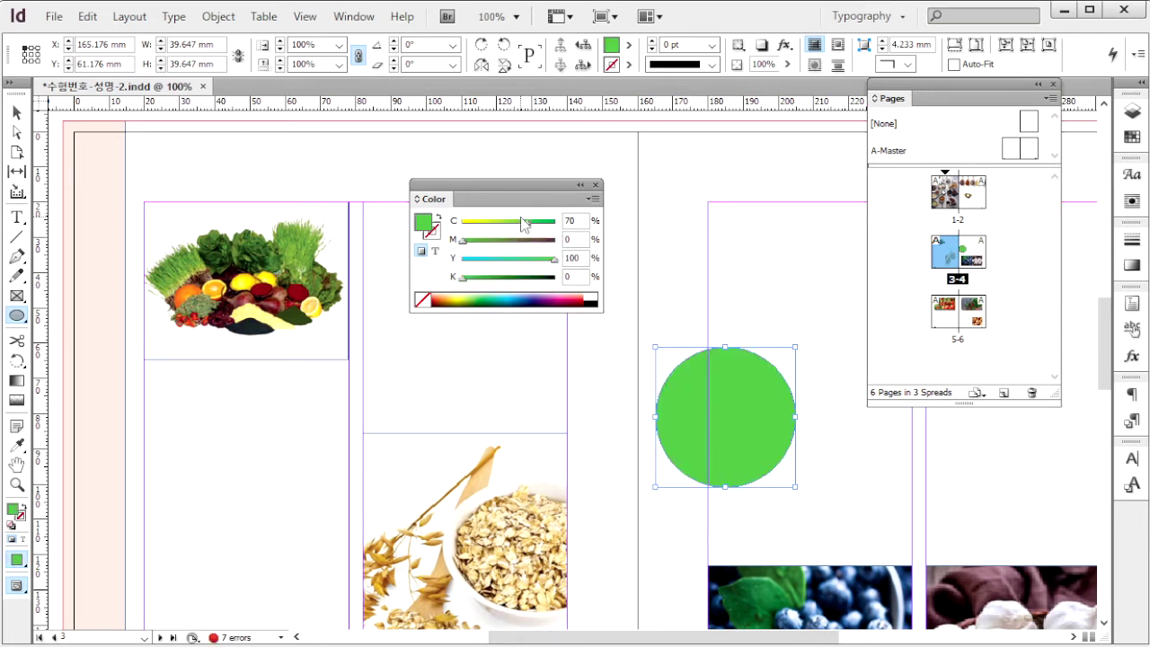
triple_click(773, 65)
type("30")
key("Return")
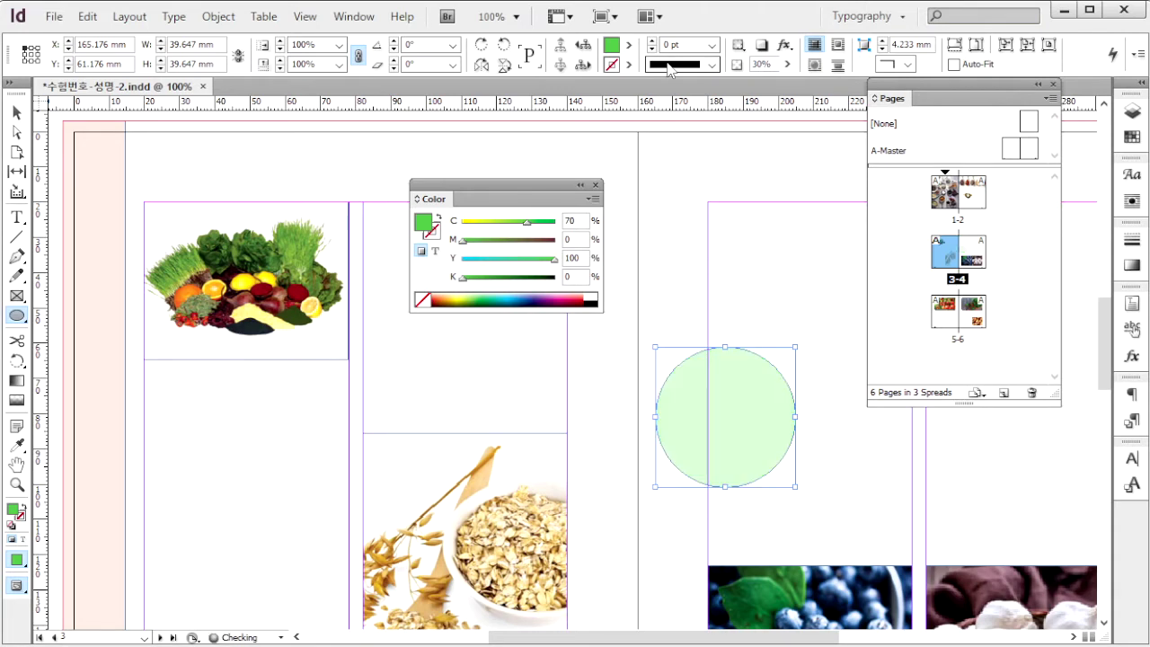
Compare the strip and circle placement with reference 1급-203.jpg and browse to the following reference images
key("alt+Tab")
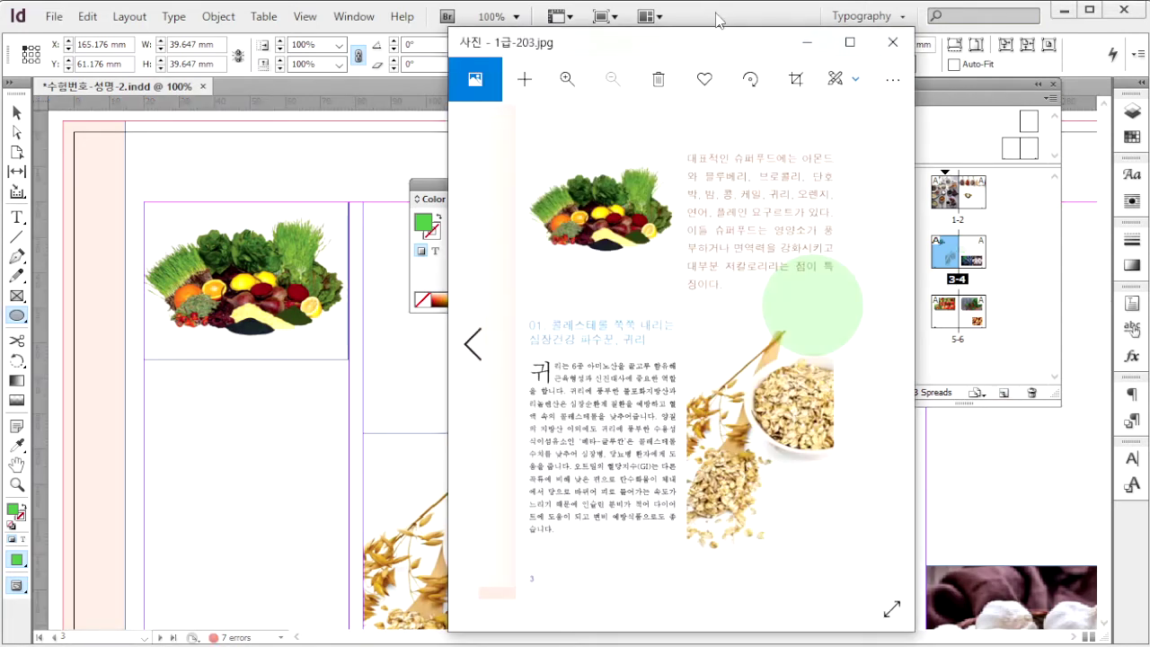
left_click(716, 20)
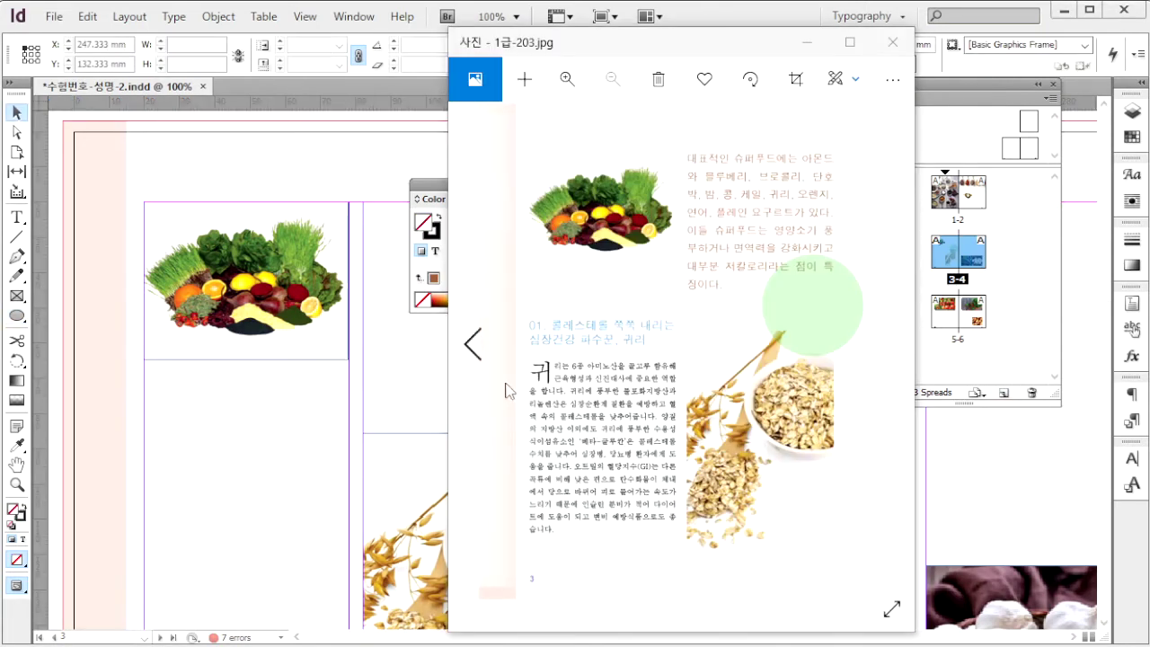
mouse_move(887, 345)
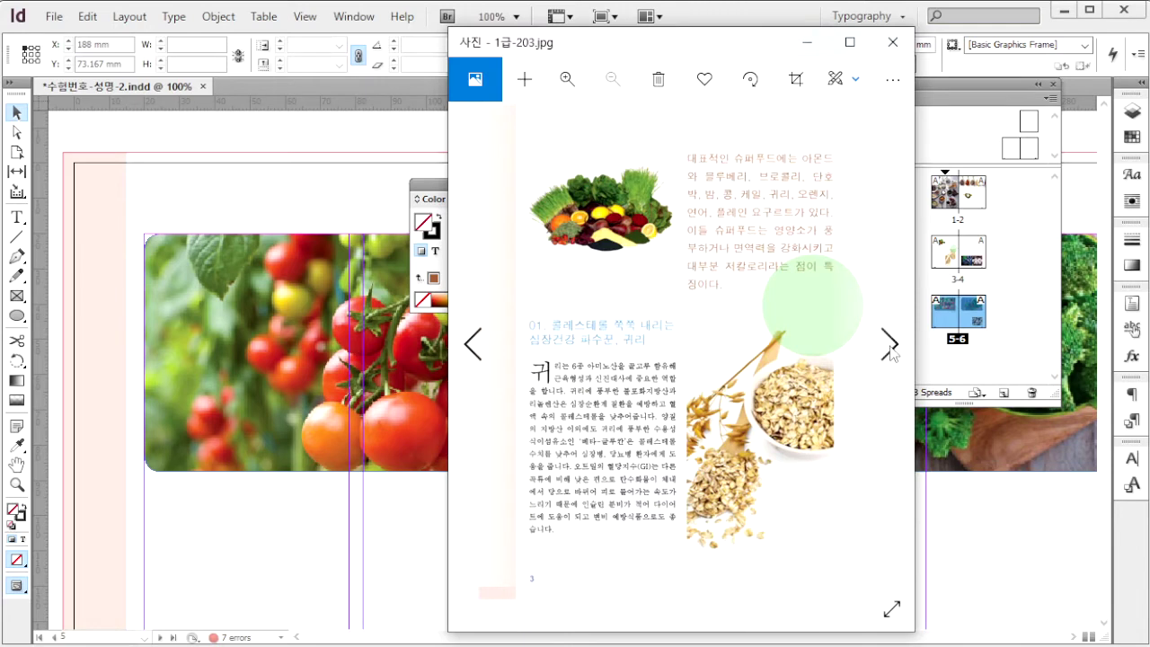
left_click(889, 345)
left_click(891, 350)
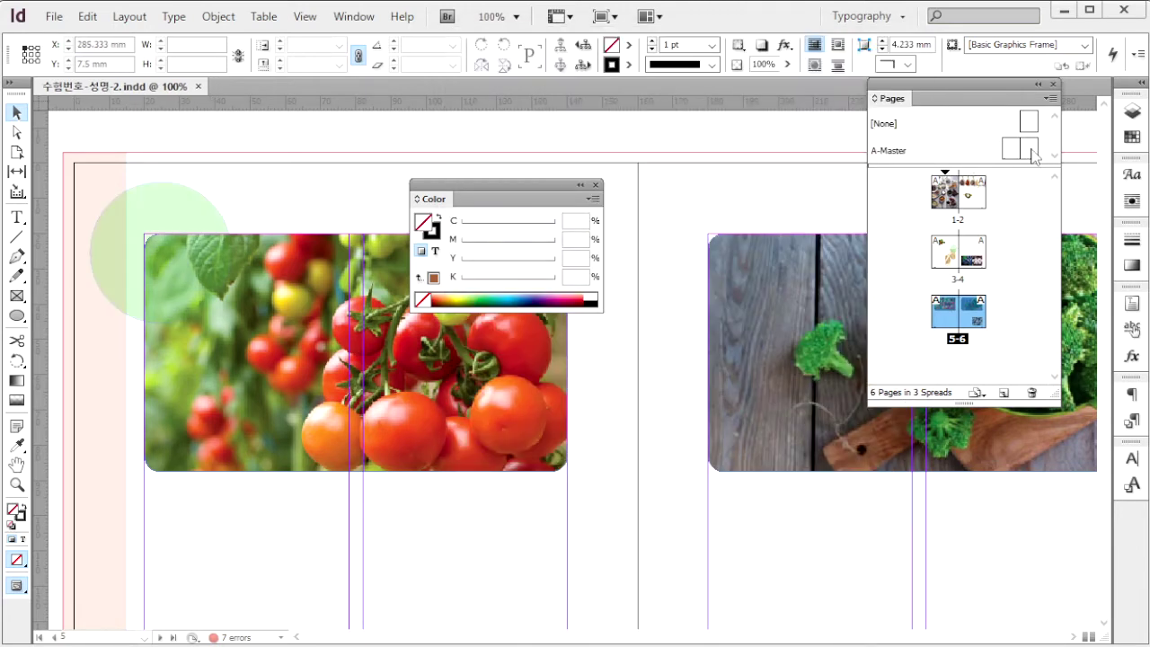
On the right-hand A-Master page, create a three-sided polygon 7 mm wide and 7 mm high with 0% star inset below the margin
double_click(1028, 150)
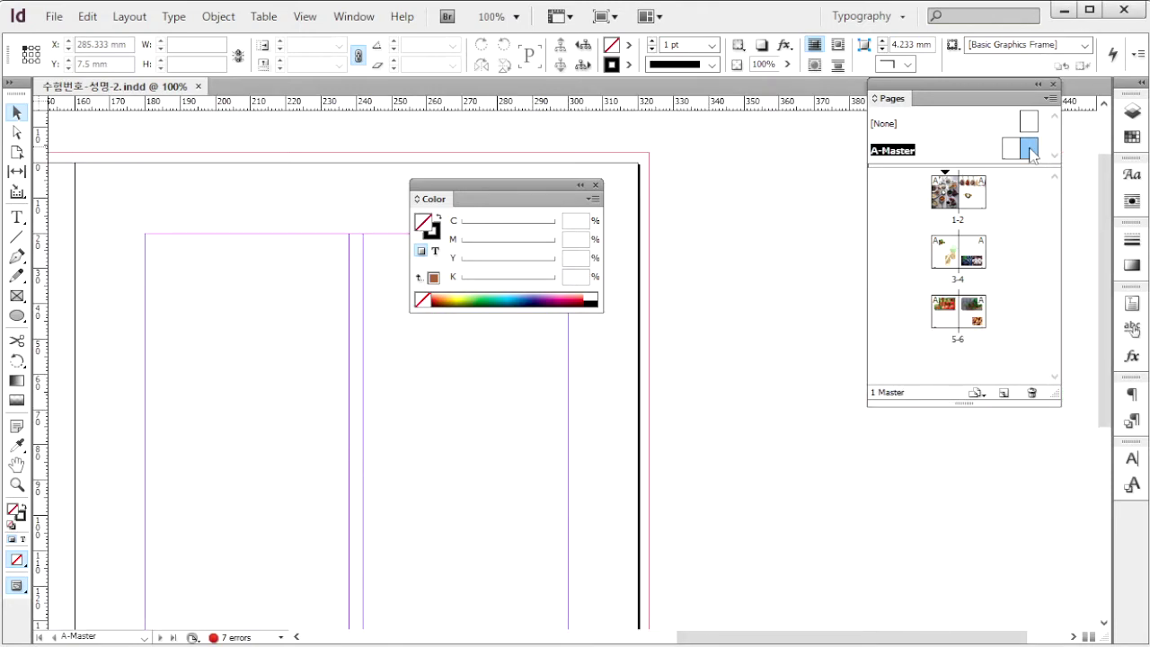
mouse_move(576, 428)
left_mouse_down()
mouse_move(631, 392)
mouse_move(639, 291)
left_mouse_up()
mouse_move(636, 418)
left_mouse_down()
mouse_move(624, 323)
mouse_move(661, 361)
left_mouse_up()
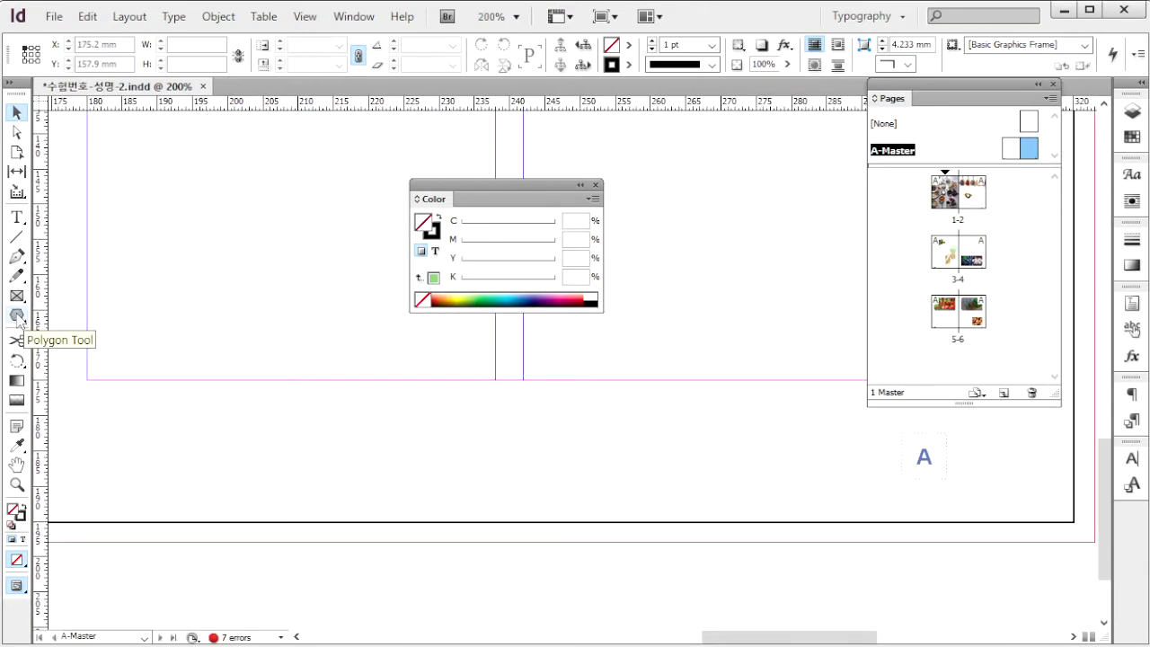
left_click(17, 316)
left_click(375, 414)
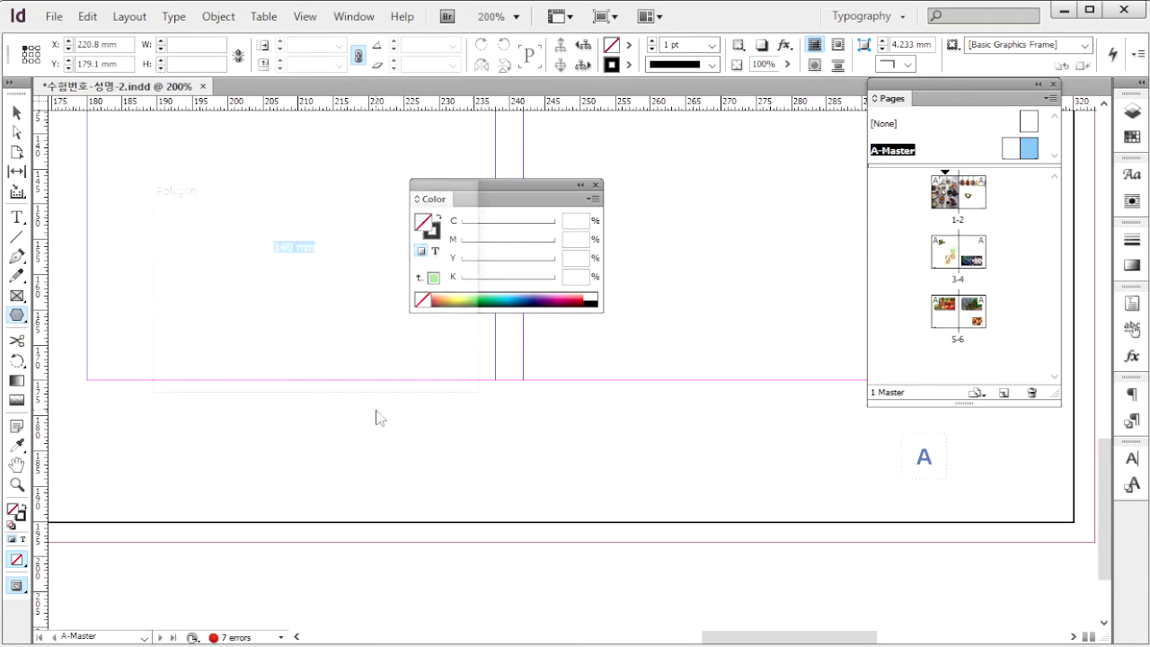
type("7")
key("Tab")
type("7")
key("Tab")
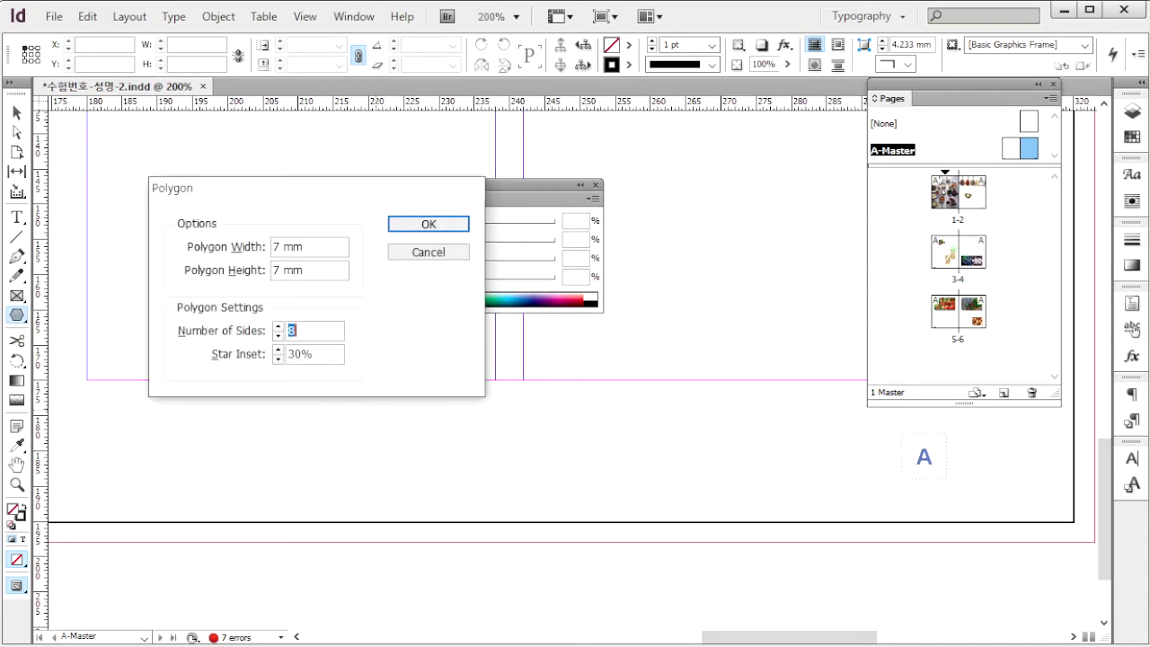
key("Tab")
type("0")
key("Return")
Fill the master triangle with C=50 M=0 Y=70 K=0, without a stroke, and rotate it 90° counter-clockwise
key("shift+x")
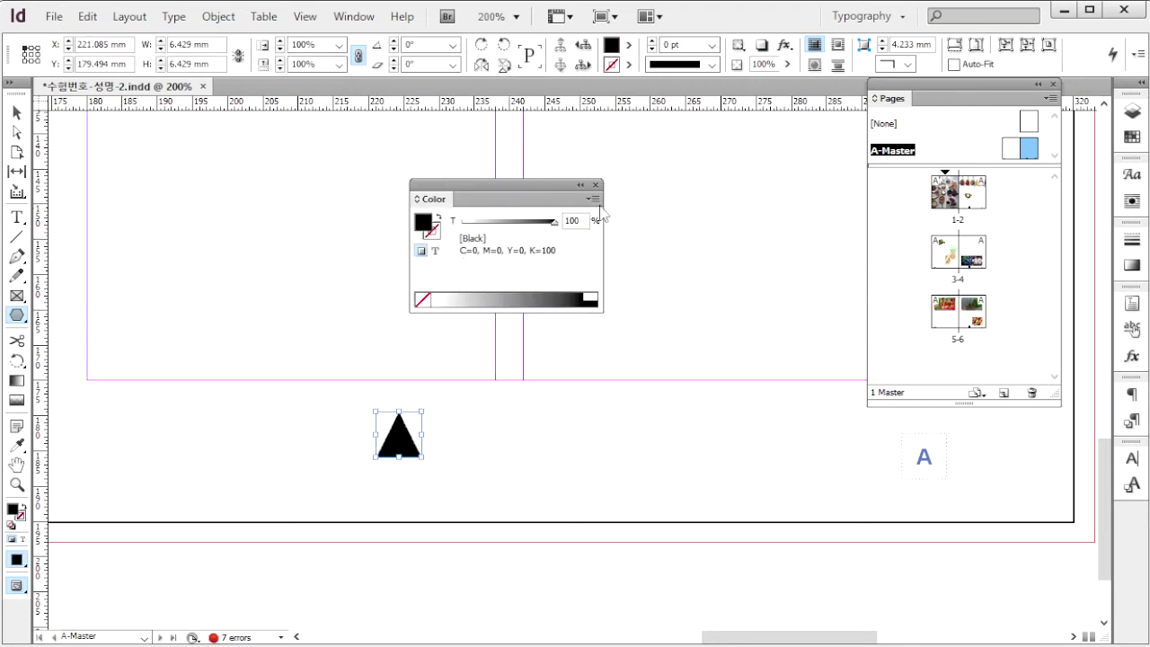
left_click(593, 198)
left_click(515, 228)
type("50")
key("Tab")
key("Tab")
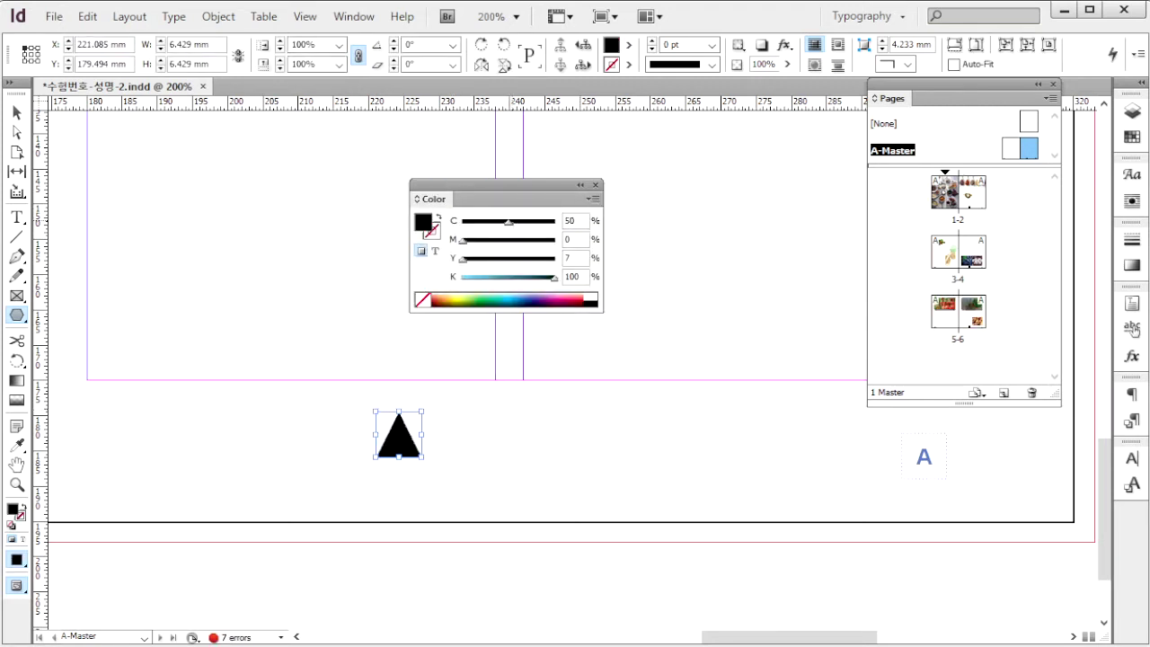
type("70")
key("Tab")
type("0")
key("Return")
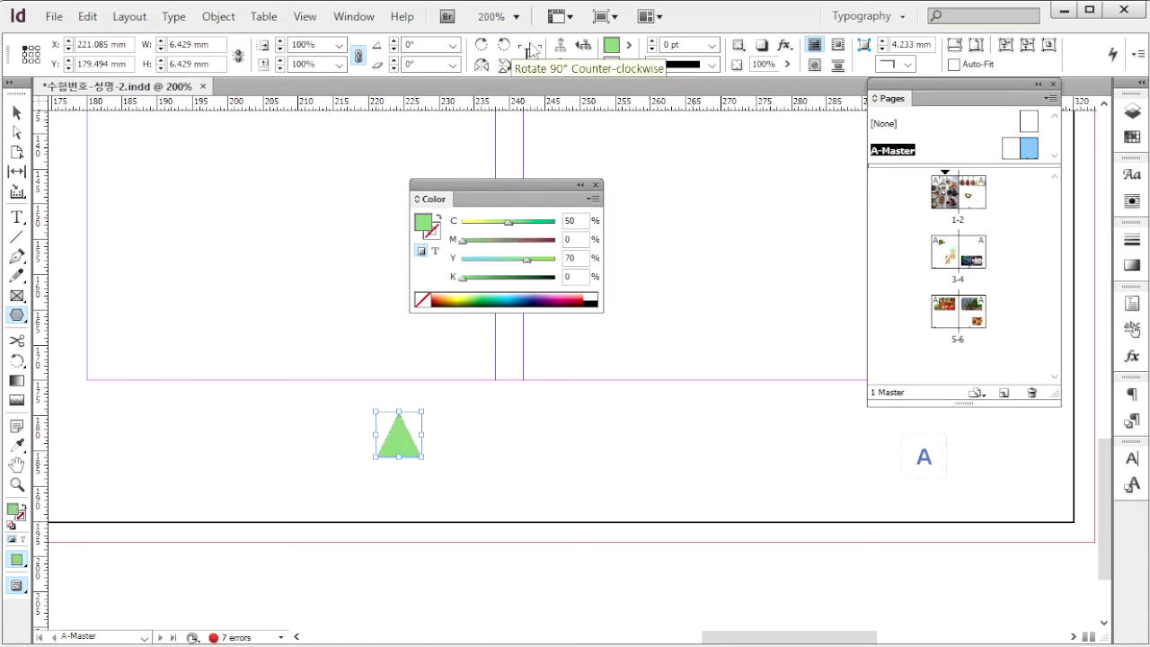
left_click(506, 47)
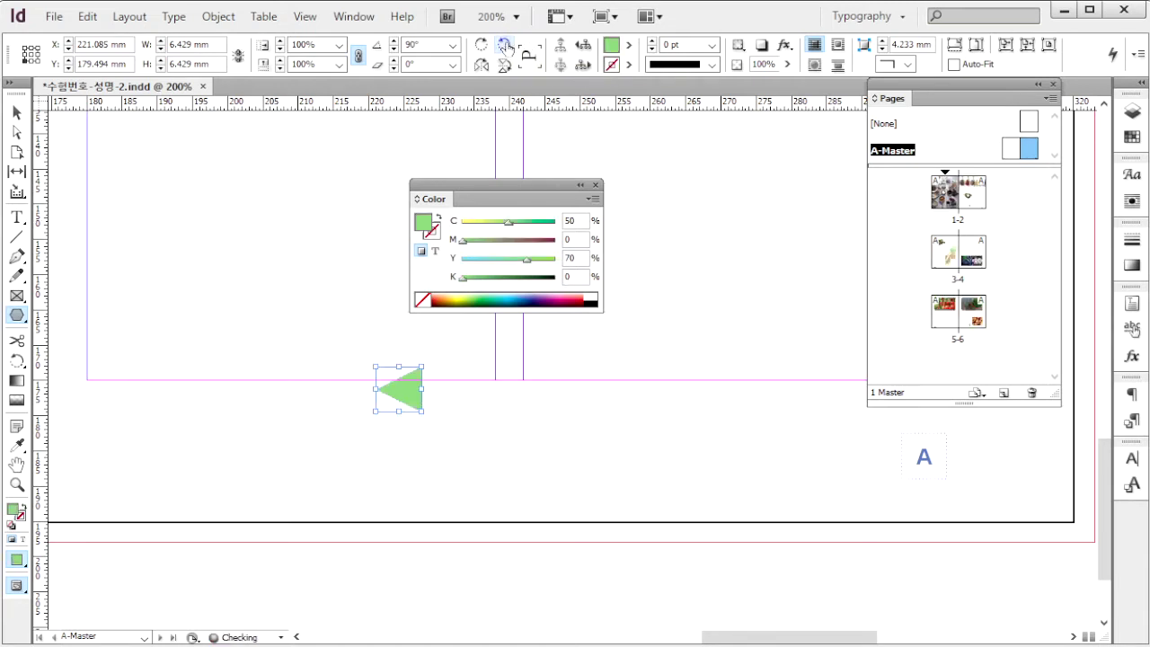
Duplicate the triangle about 20 mm to the right at the same height and flip the copy horizontally
left_click(16, 113)
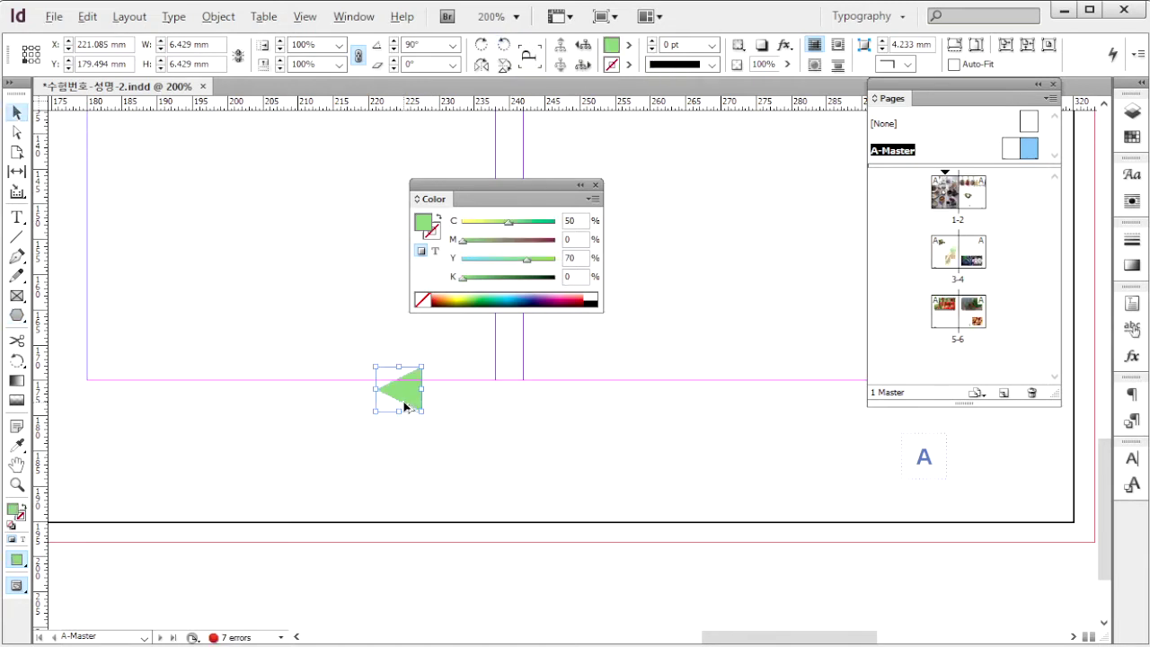
left_click_drag(410, 400, 562, 407, "alt")
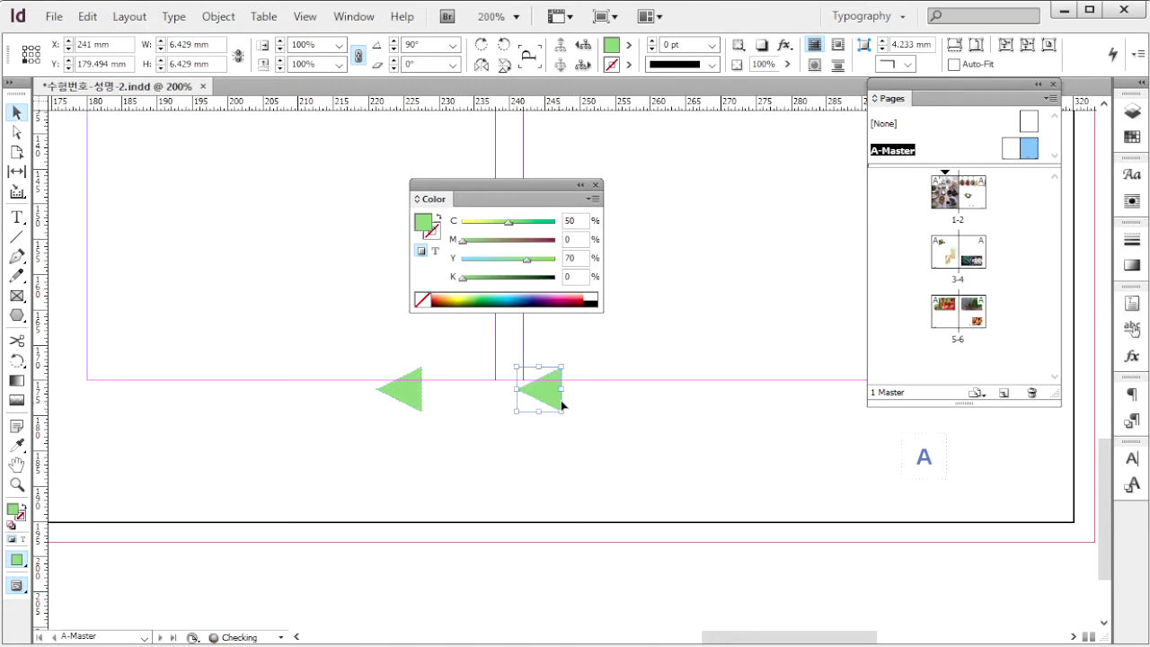
left_click(481, 67)
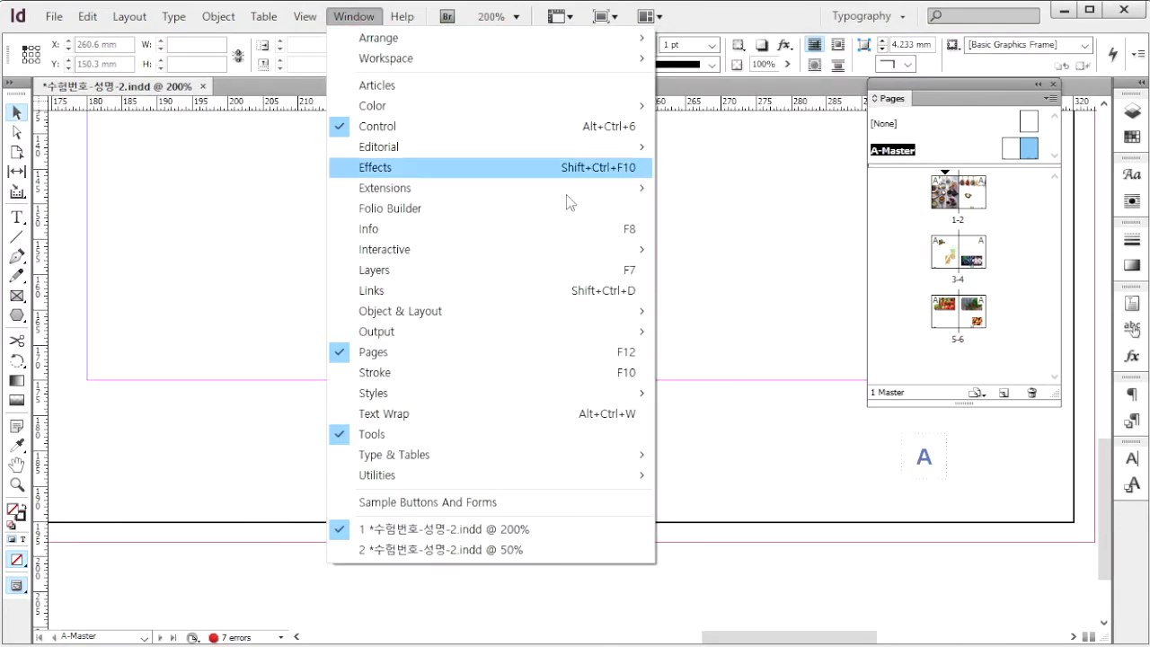
Turn the left-pointing master triangle into a button that goes to the previous page on release or tap
mouse_move(599, 250)
left_click(752, 292)
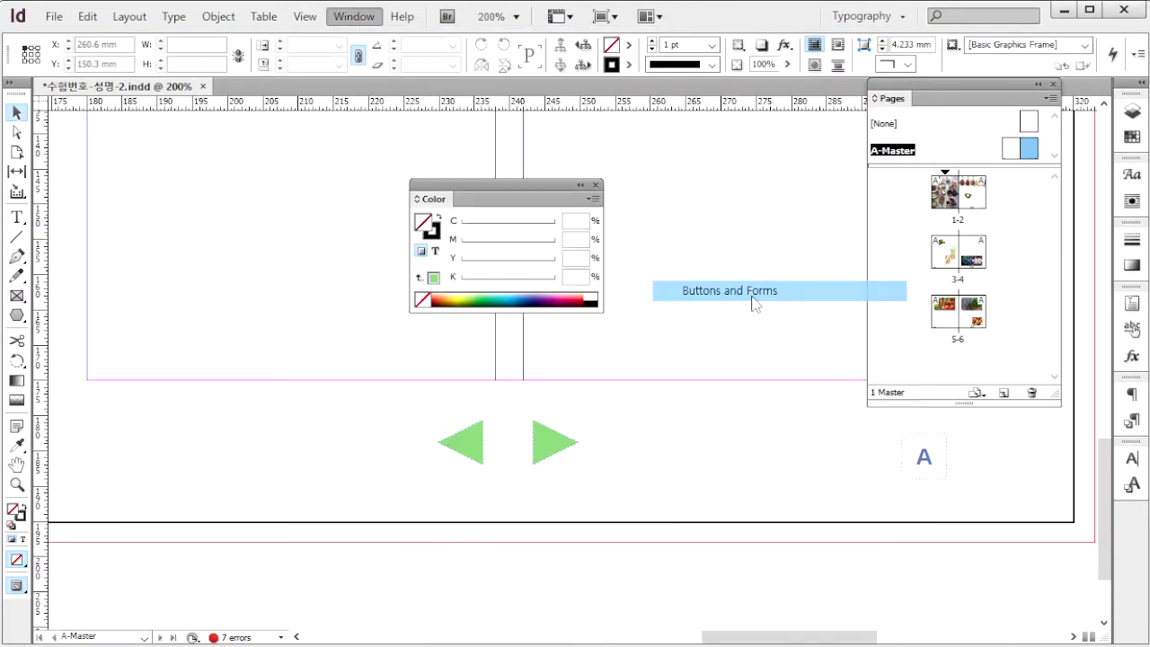
left_click_drag(862, 335, 755, 183)
left_click_drag(411, 362, 516, 479)
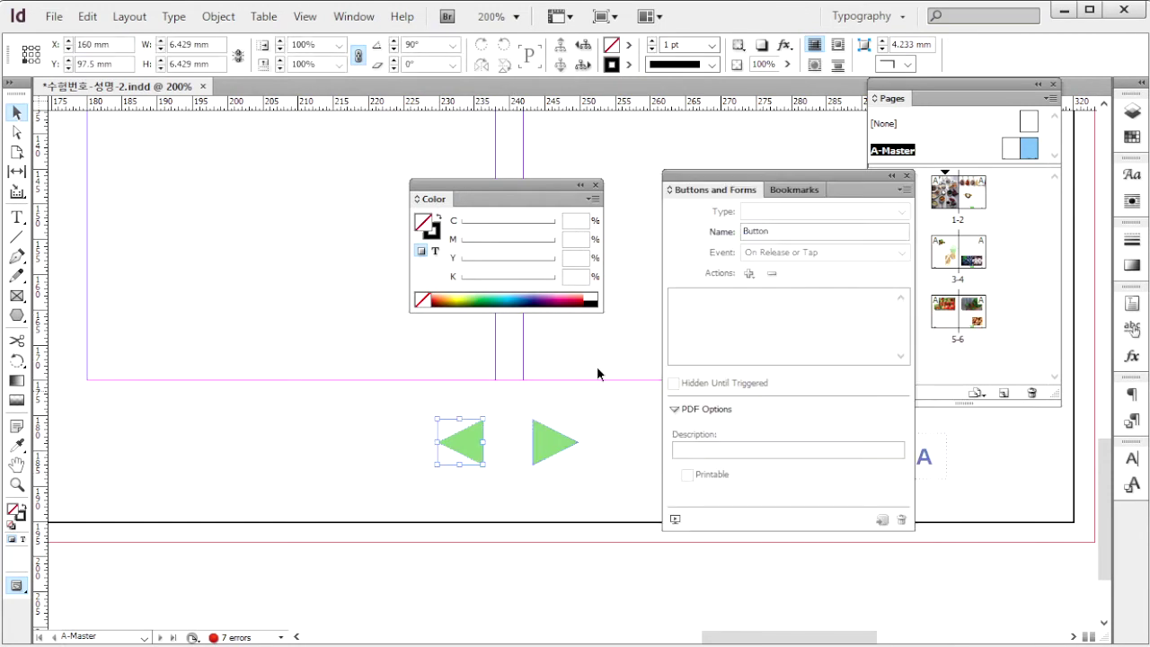
left_click(749, 274)
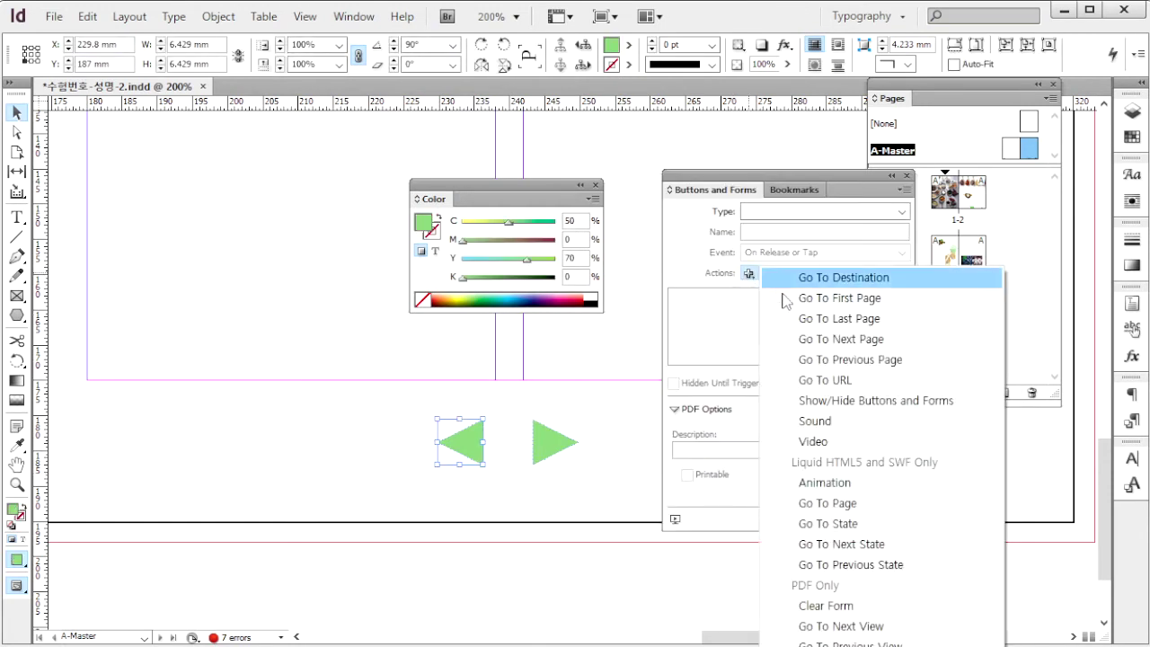
left_click(866, 360)
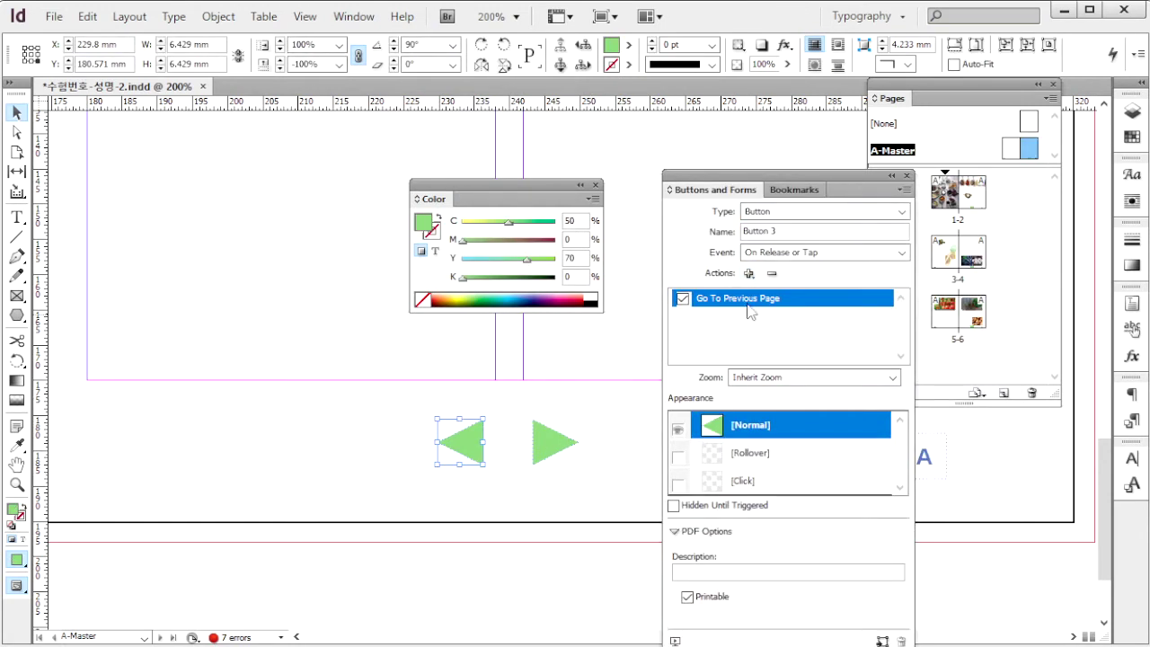
Turn the right-pointing master triangle into a button with the Go To Next Page action
left_click(554, 441)
left_click(748, 273)
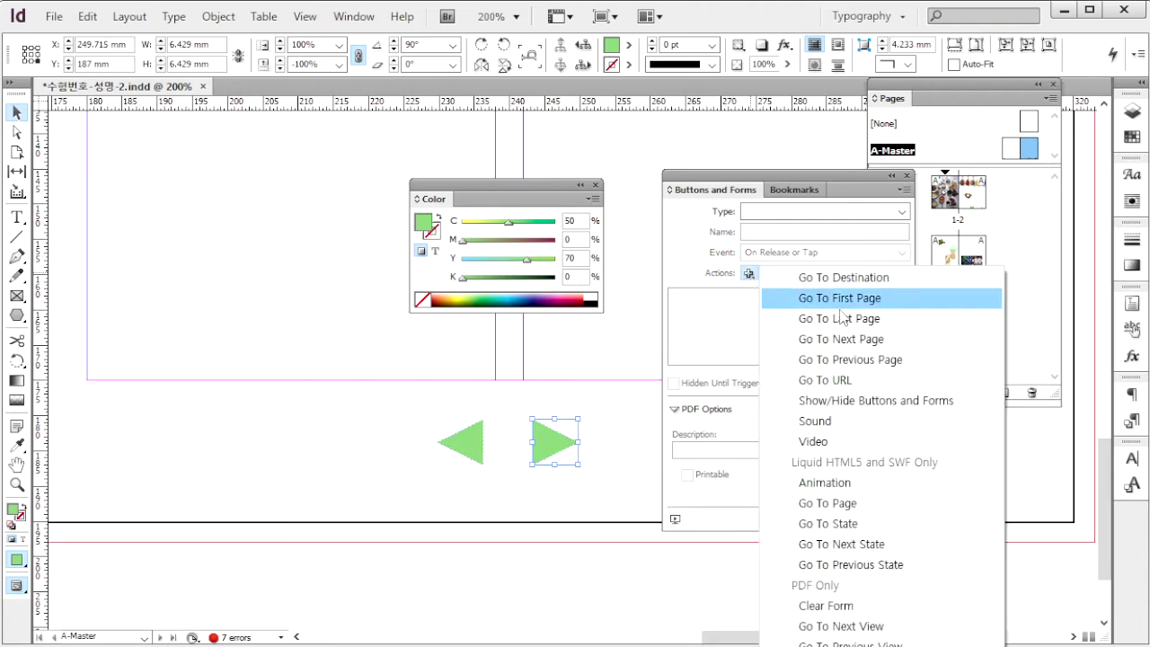
left_click(871, 346)
key("ctrl+shift+a")
Check cover reference 1급-201.jpg and draw a text frame about 55 mm wide and 6 mm high below the margin on page 1
key("alt+Tab")
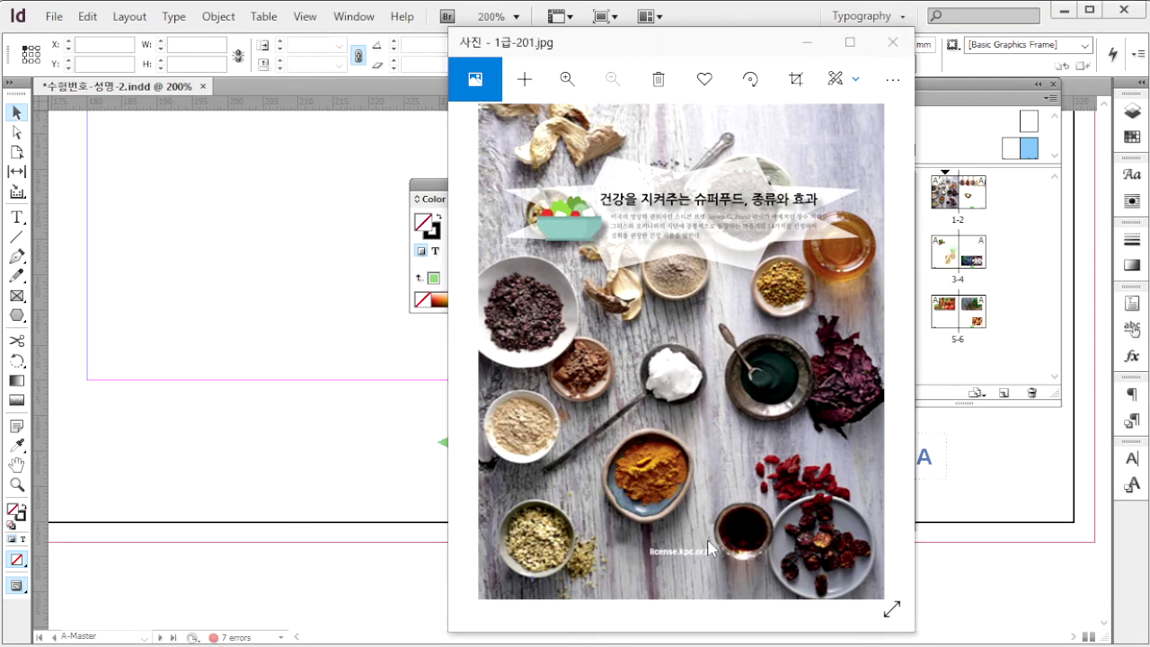
left_click(751, 21)
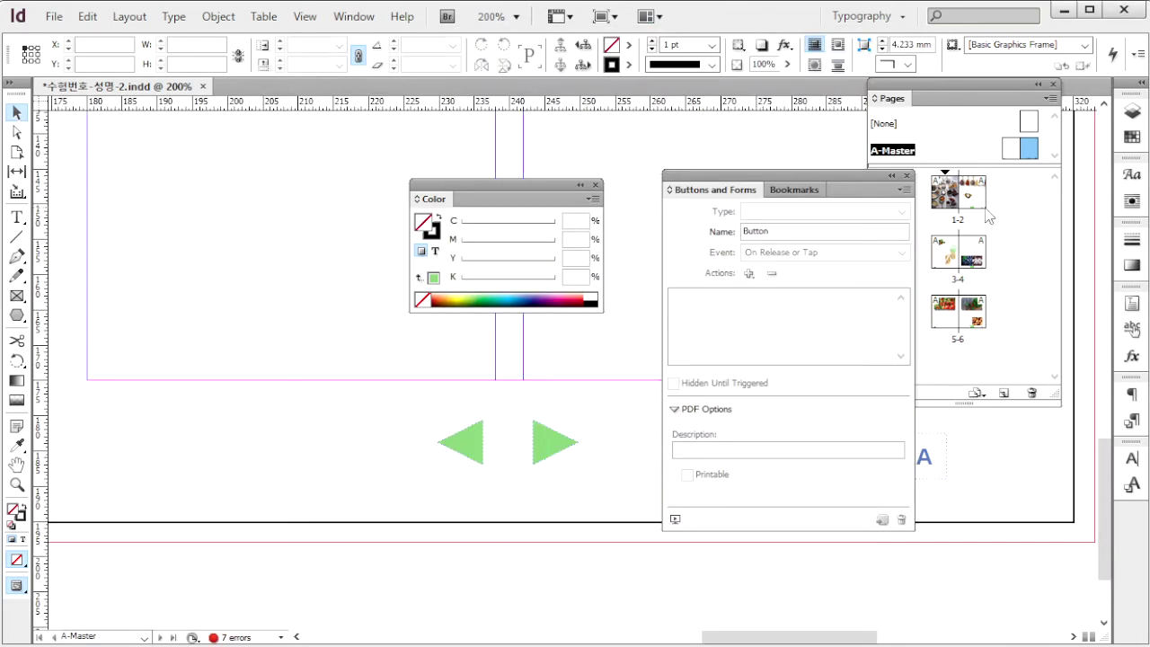
double_click(942, 193)
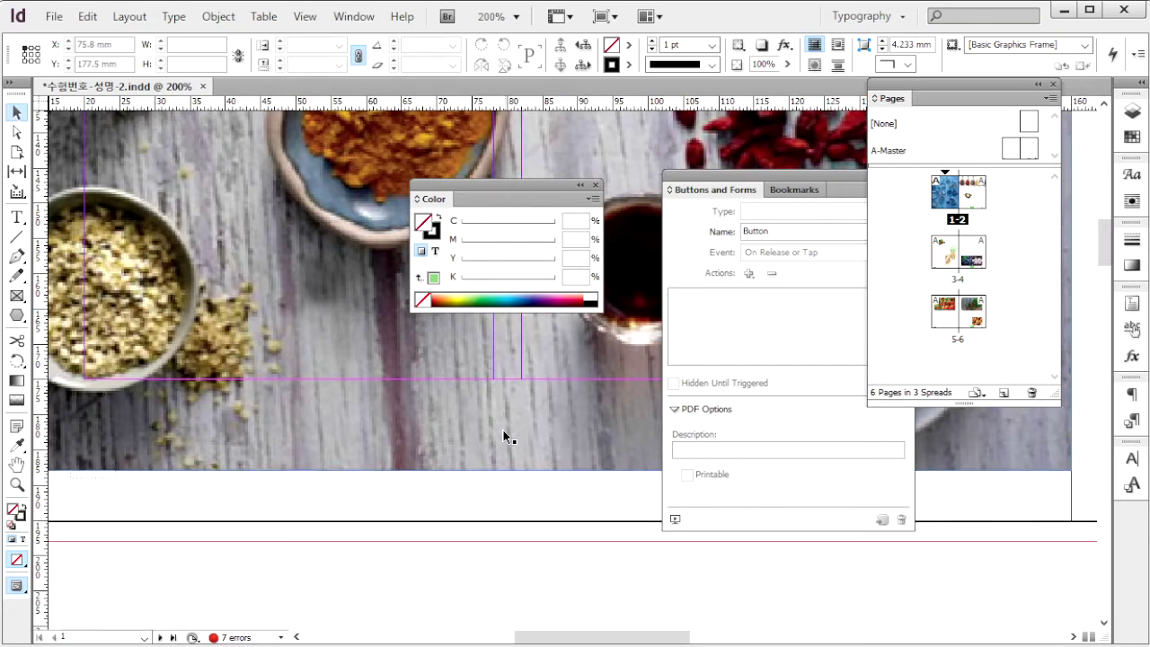
left_click(16, 217)
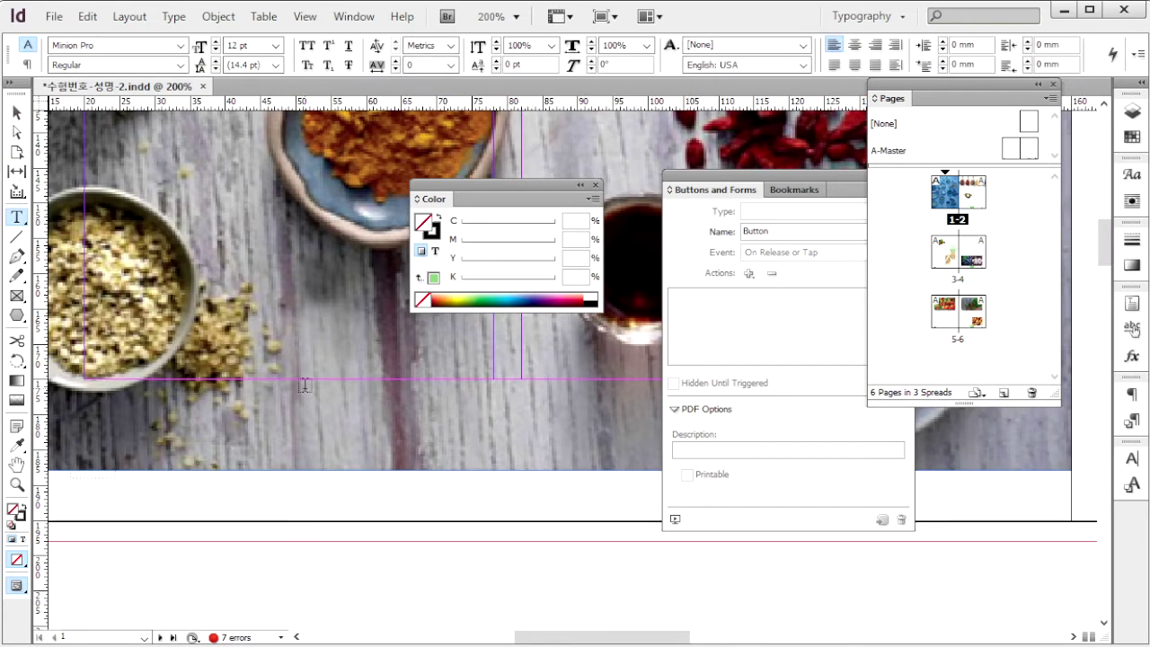
left_click_drag(305, 388, 690, 428)
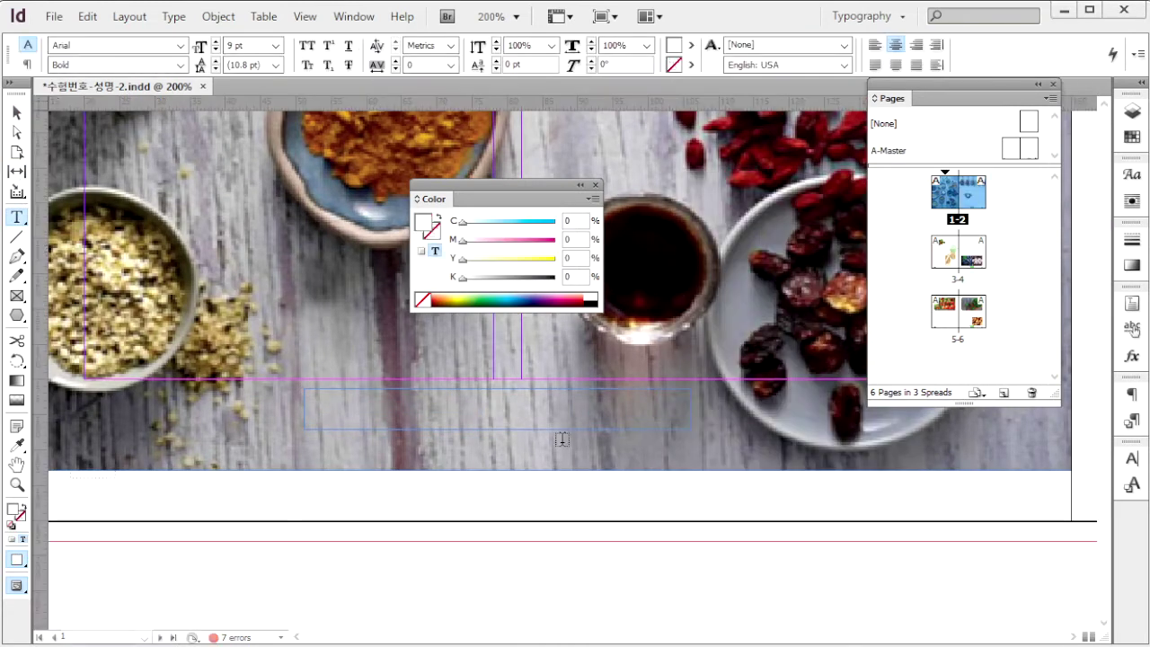
Fill the cover frame with license.kpc.or.kr in white, centred Arial Bold 9 pt, and copy the address
left_click_drag(97, 69, 36, 65)
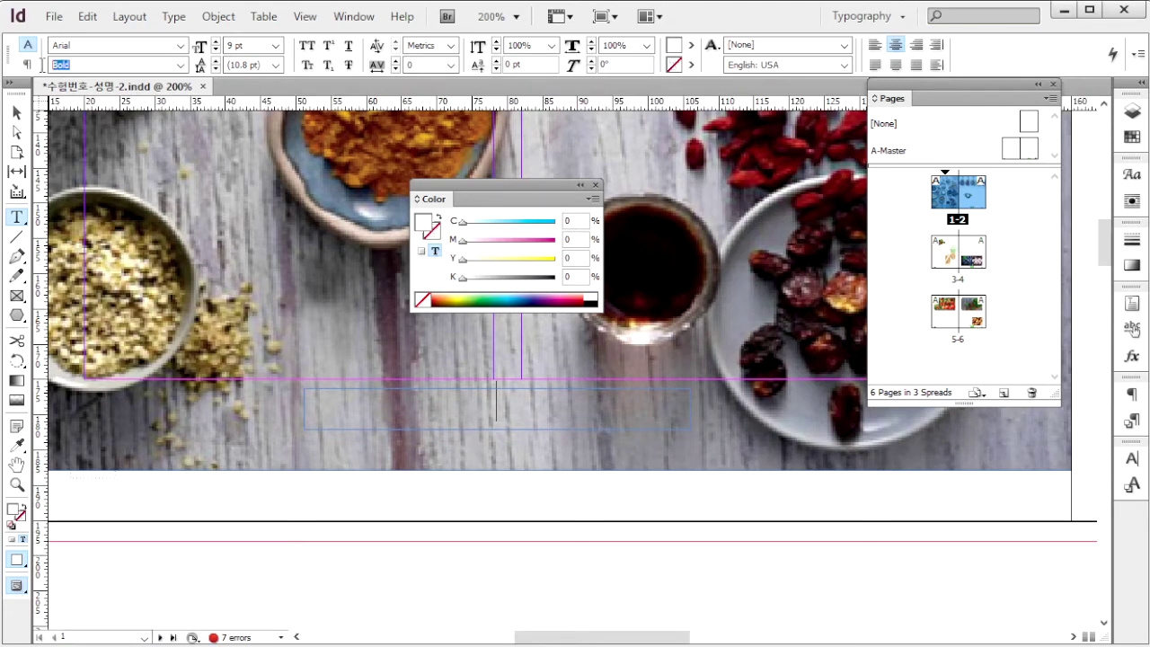
left_click(255, 42)
key("Escape")
key("ctrl+v")
key("ctrl+v")
key("ctrl+a")
key("ctrl+c")
left_click(598, 406)
left_click(354, 16)
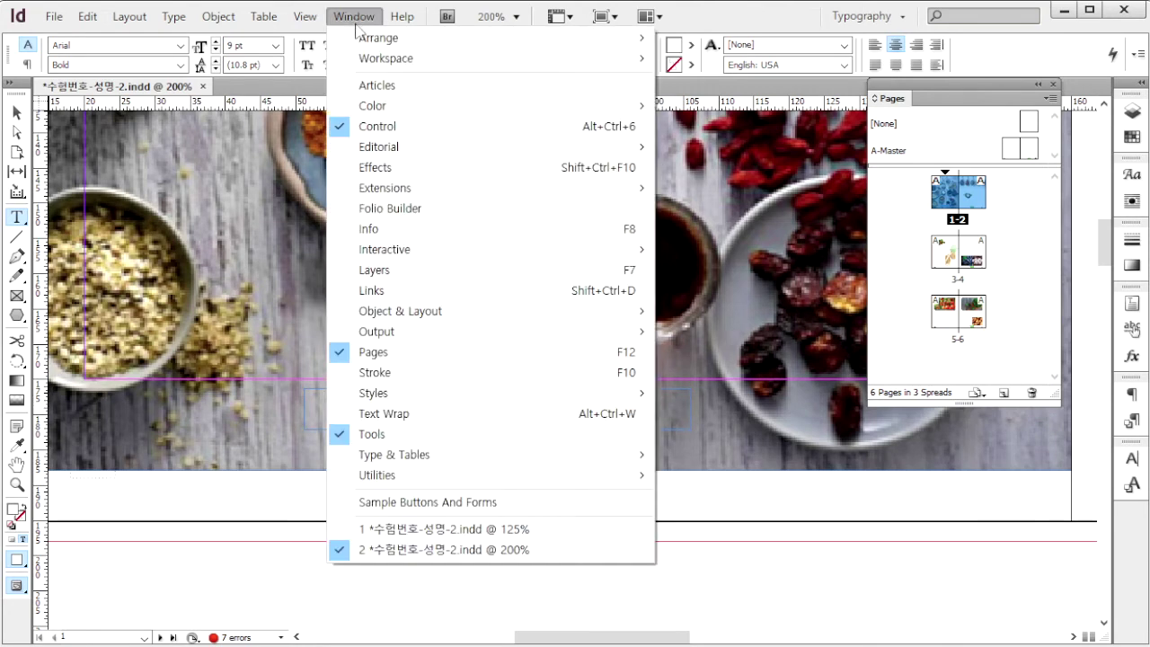
mouse_move(595, 249)
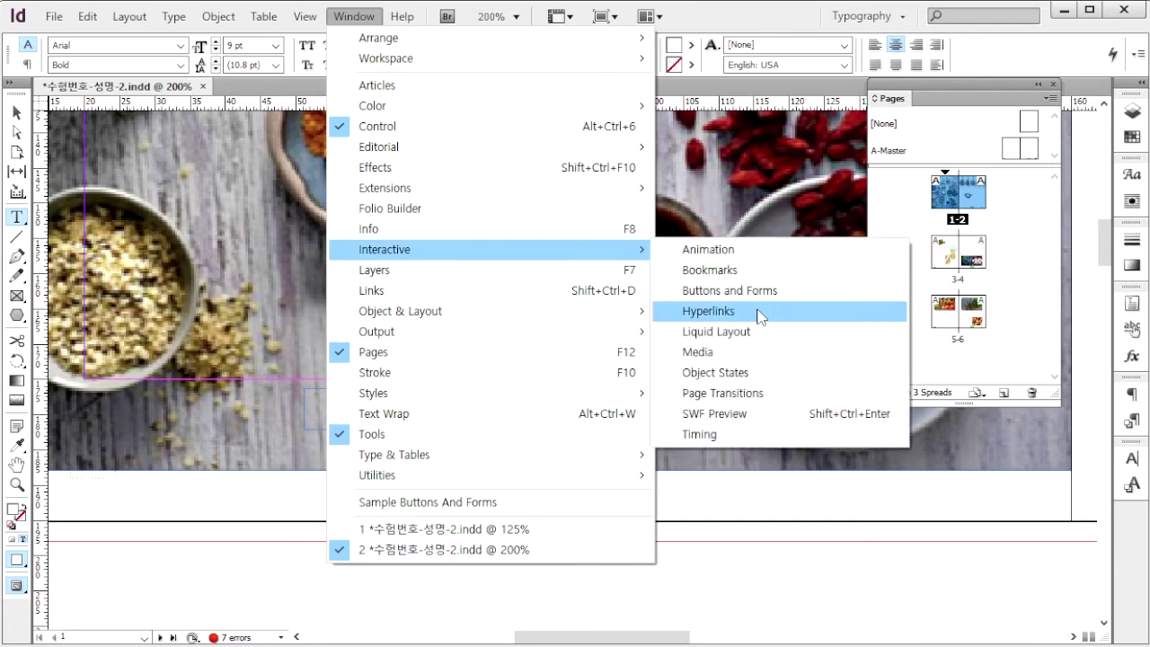
left_click(759, 312)
left_click(1134, 331)
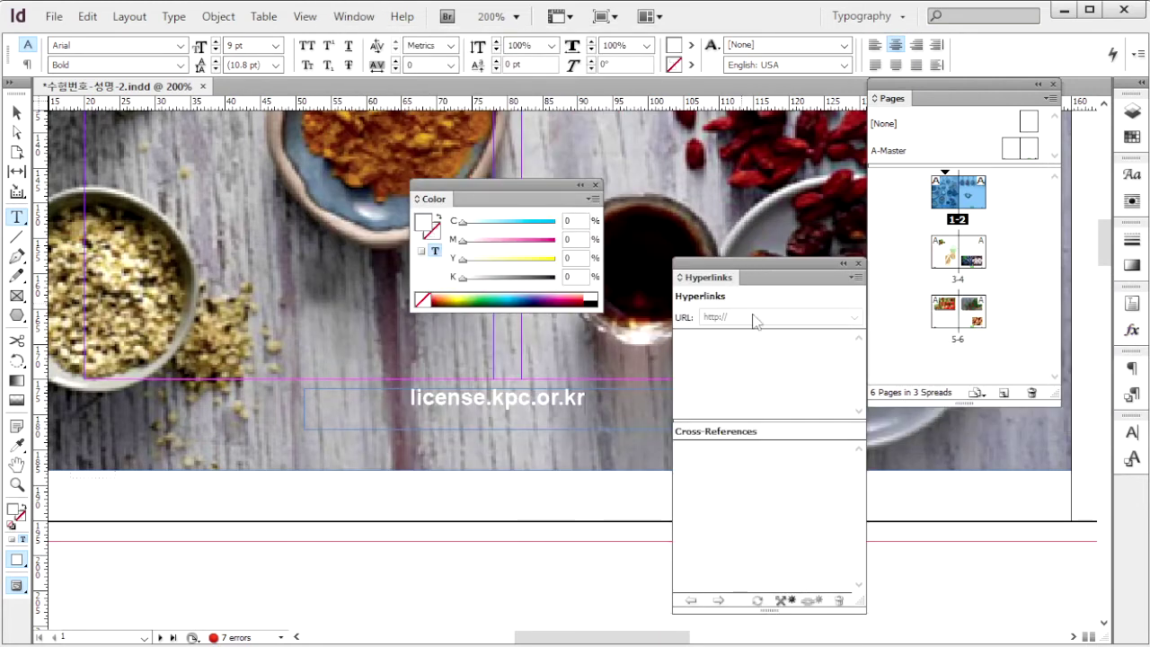
key("Escape")
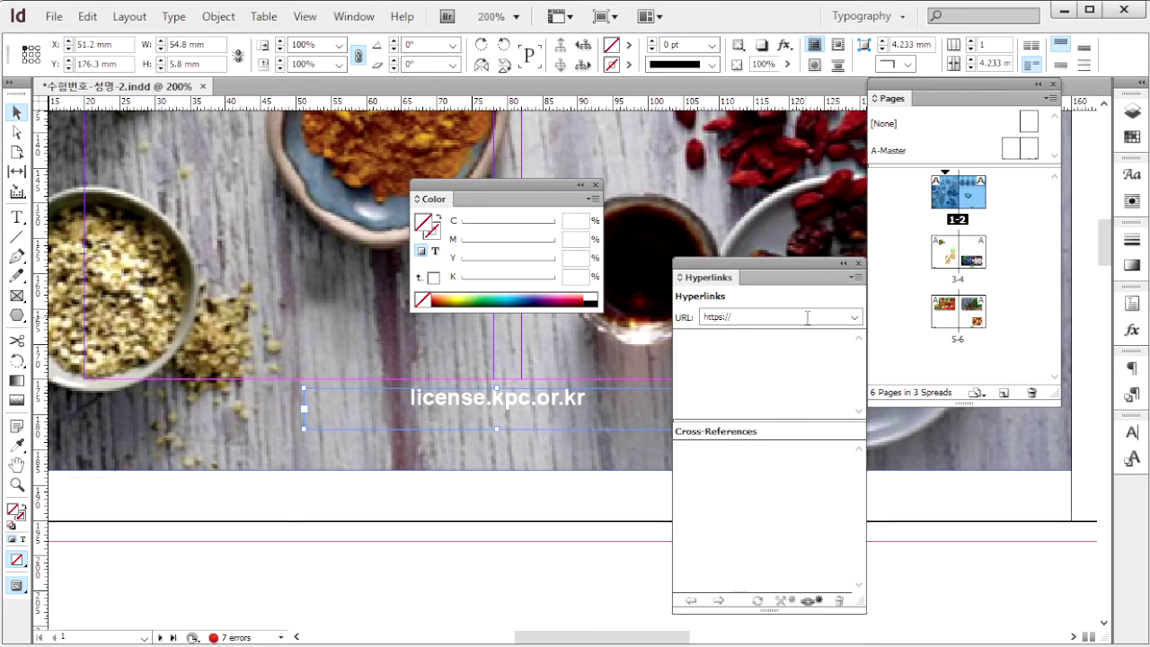
key("ctrl+v")
key("Return")
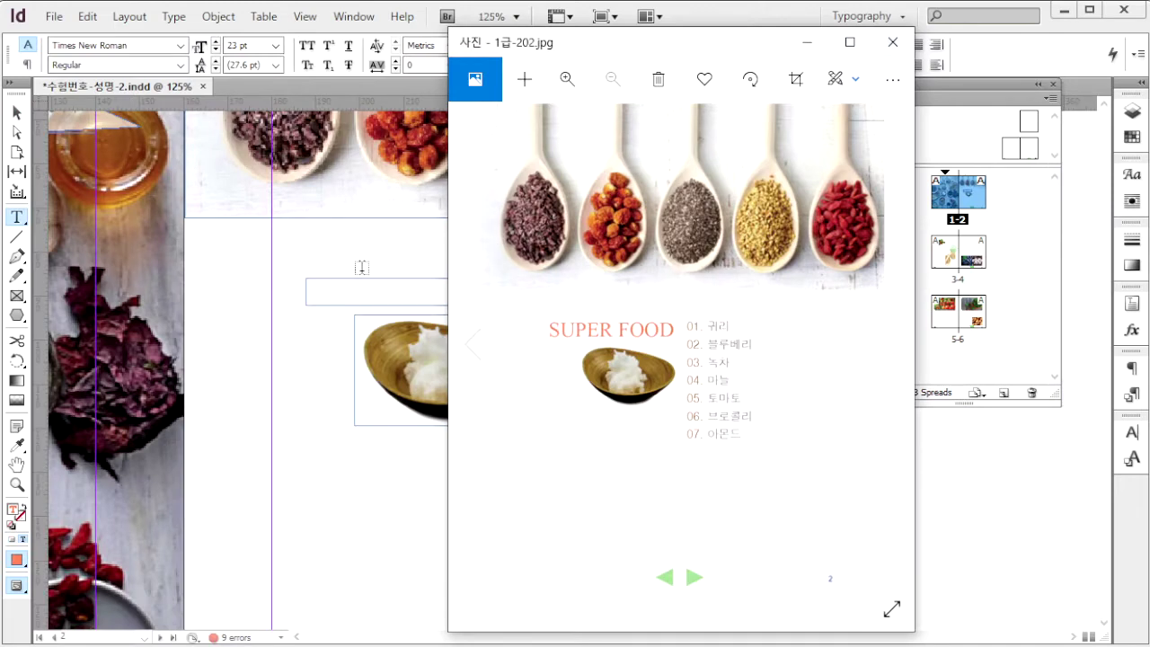
Enter SUPER FOOD above the bowl on page 2 in Times New Roman Regular 23 pt, coloured C=0 M=60 Y=70 K=0
left_click(344, 294)
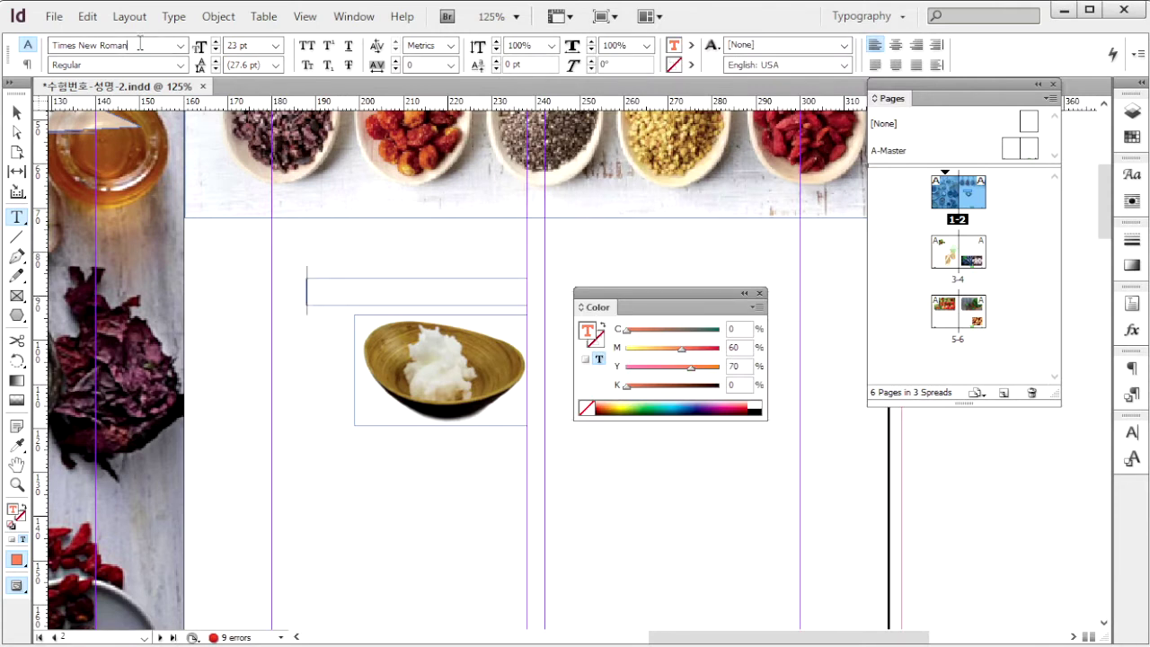
left_click_drag(141, 43, 15, 31)
left_click_drag(99, 67, 7, 65)
left_click_drag(266, 47, 187, 44)
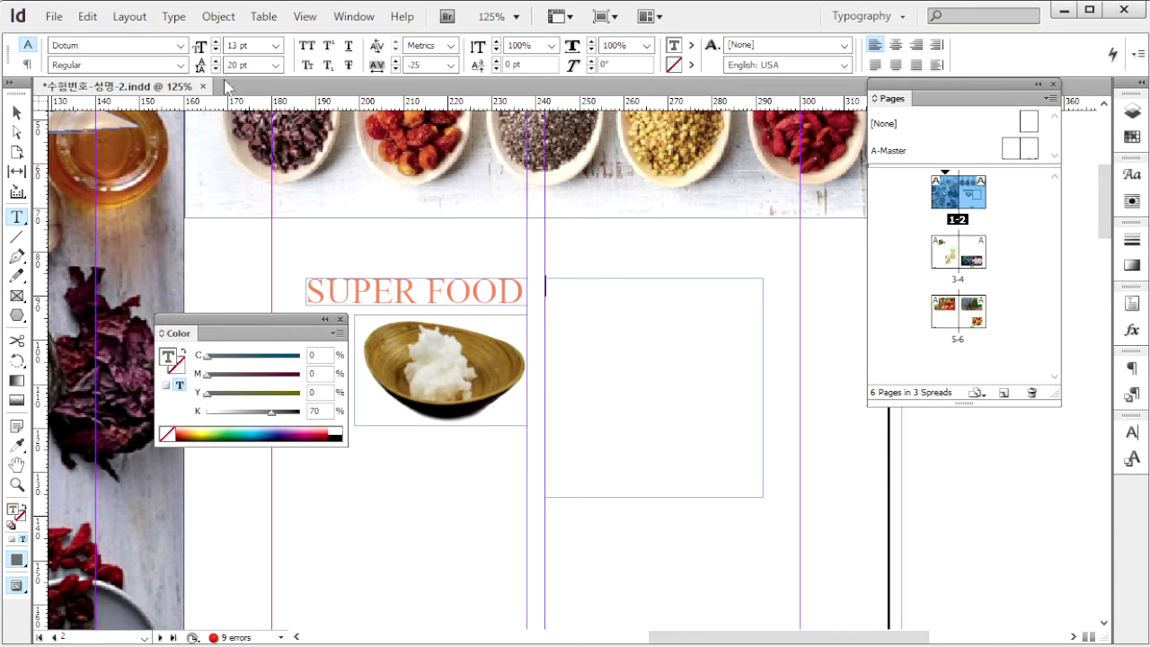
Insert the list 01. 귀리 to 07. 아몬드 in Dotum 13 pt, 20 pt leading, -25 tracking, with numbers in C=0 M=50 Y=70 K=40
left_click(202, 47)
double_click(415, 65)
key("ctrl+v")
key("alt+Tab")
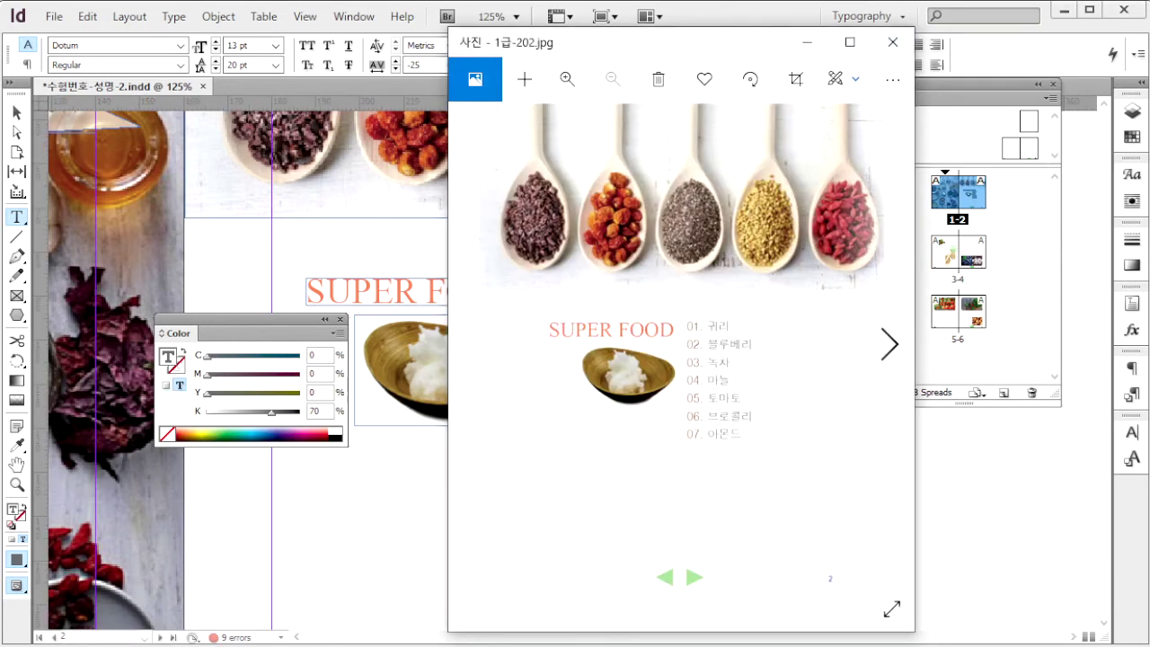
left_click_drag(767, 40, 997, 45)
left_click(573, 471)
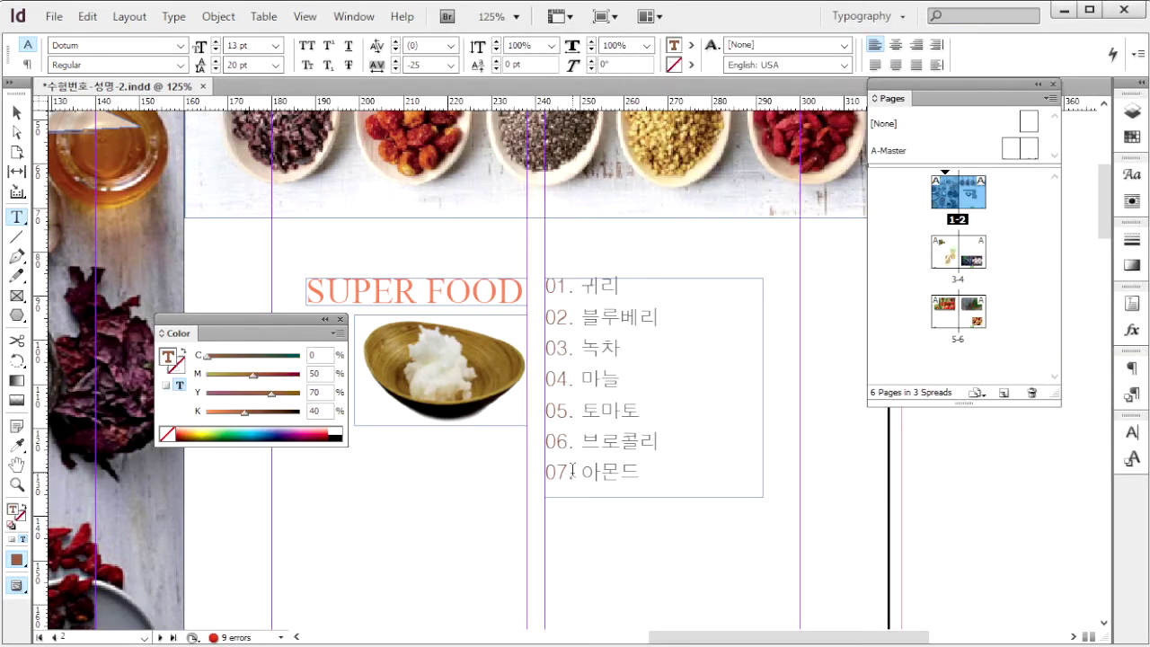
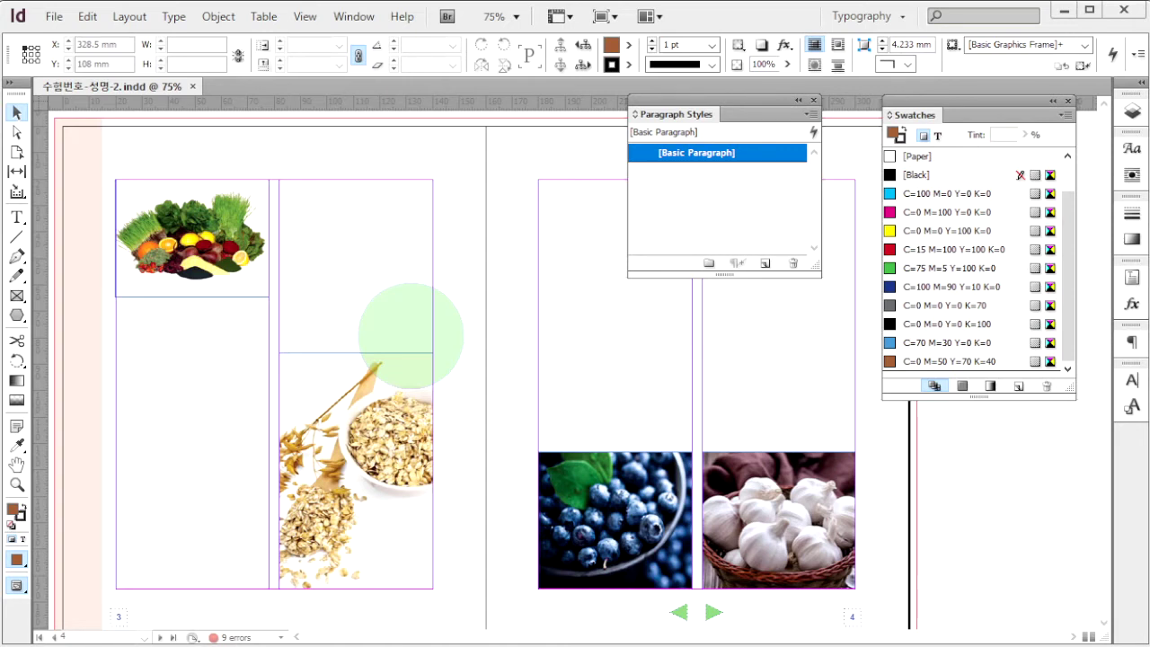
Create the paragraph style 중제목 with Dotum Regular at 13 pt and assign its character colour
left_click(812, 114)
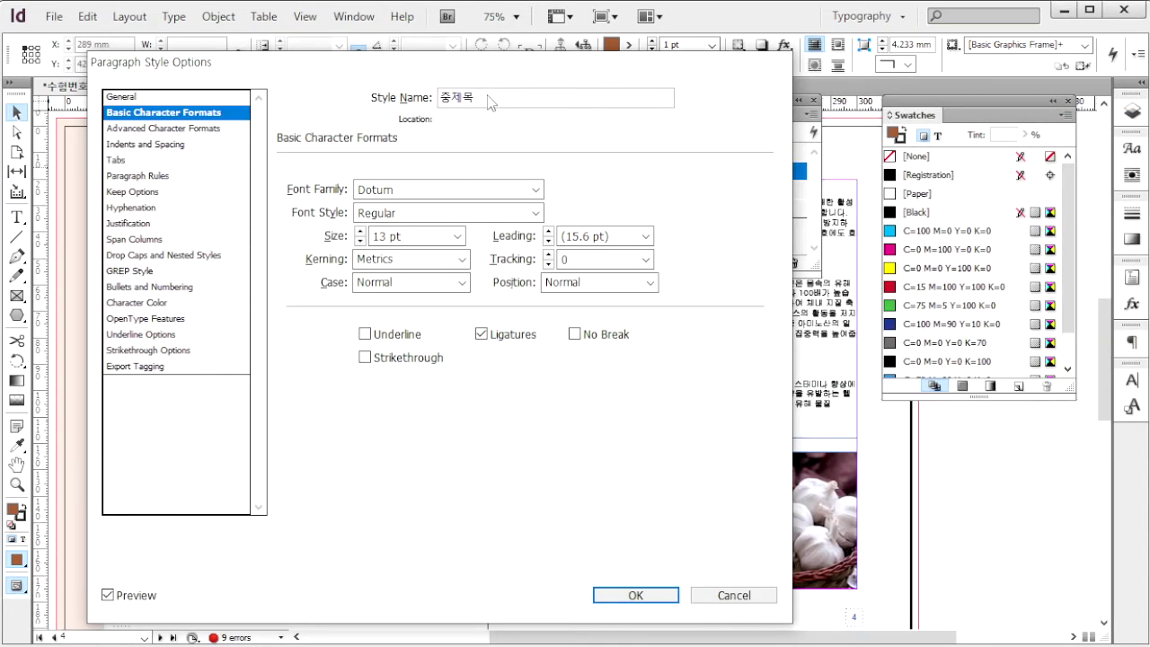
left_click(325, 185)
left_click(340, 236)
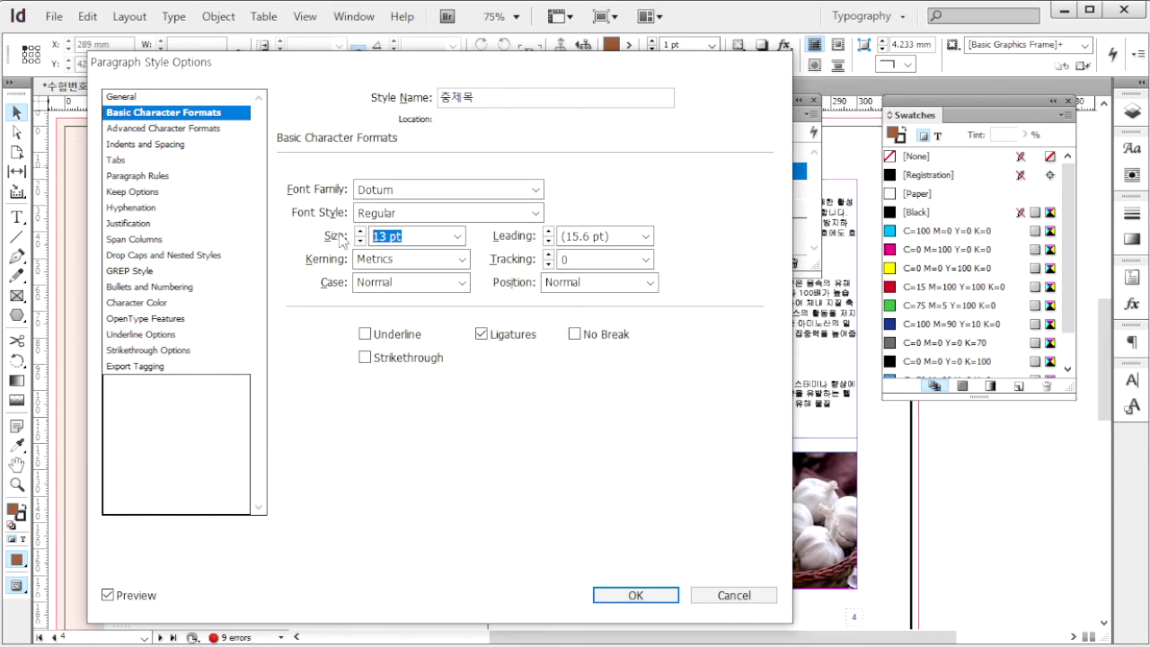
left_click(136, 302)
left_click(419, 256)
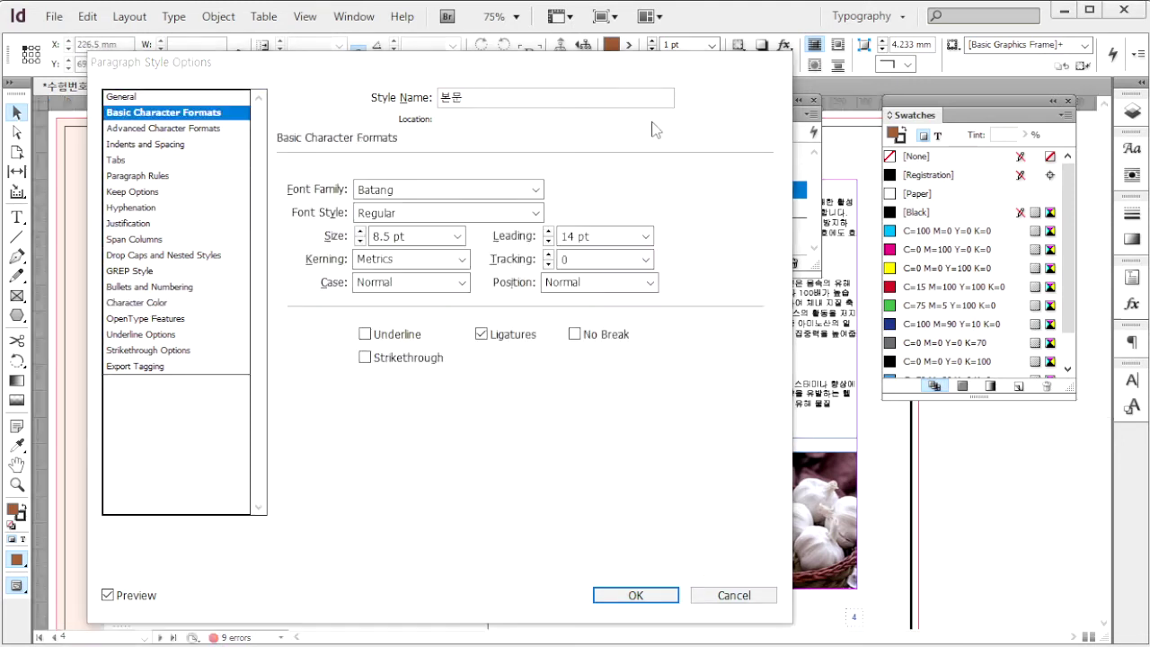
Define the paragraph style 본문 with Batang Regular 8.5 pt, 14 pt leading and its own character colour
left_click(492, 97)
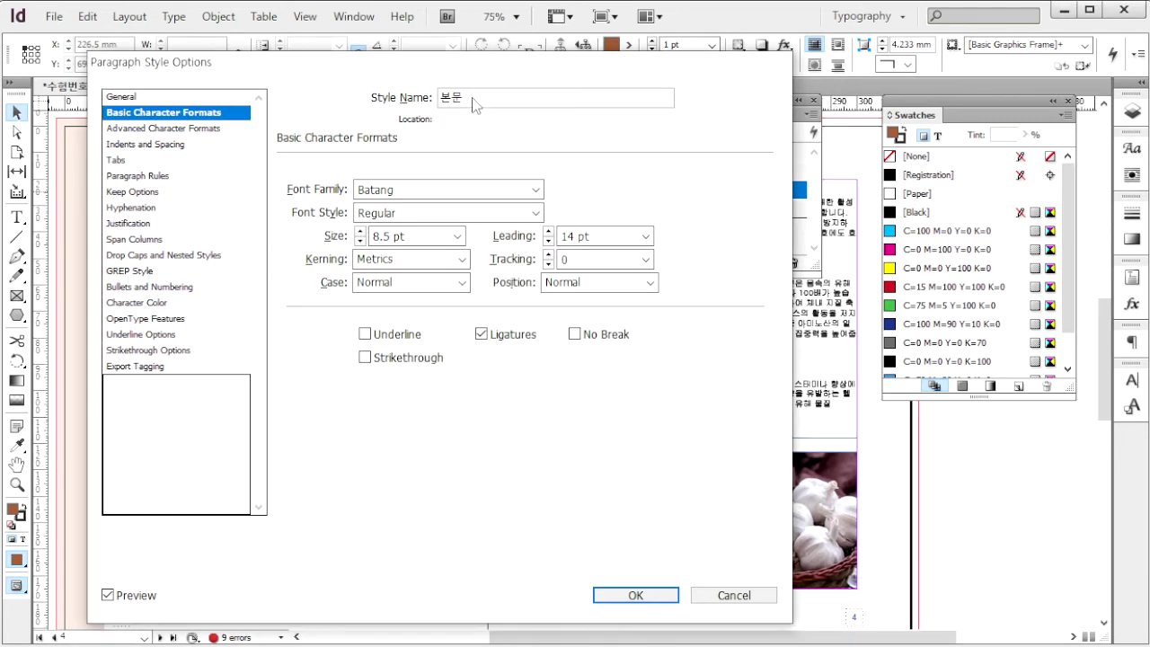
key("Tab")
key("Tab")
key("Tab")
key("Tab")
left_click(189, 256)
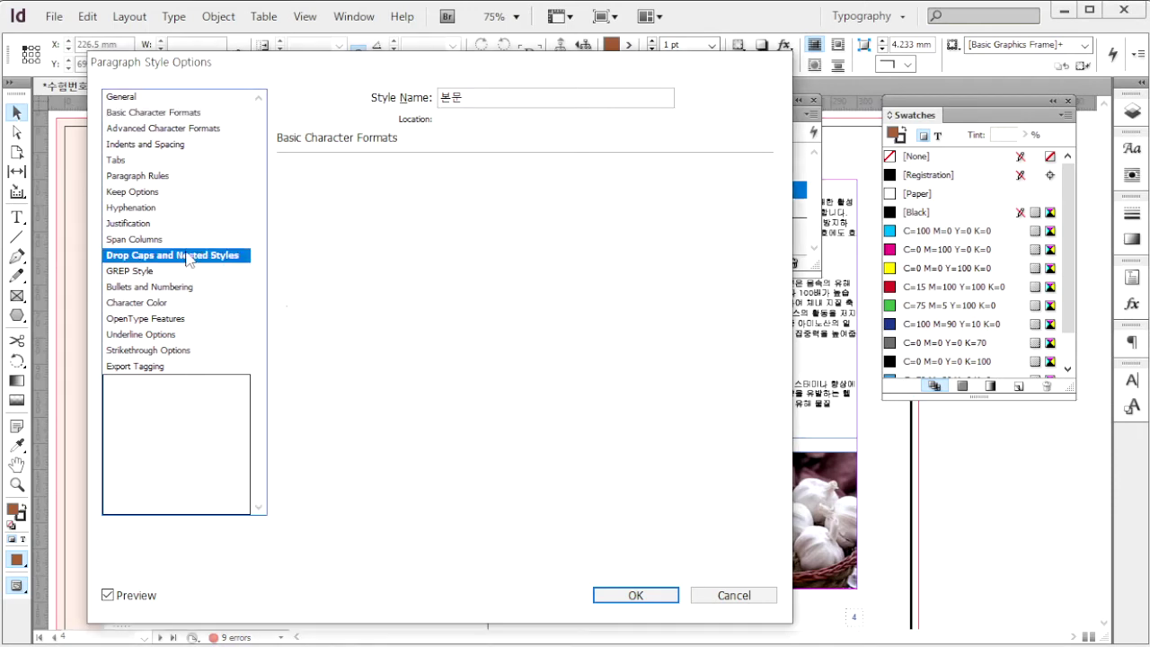
left_click(160, 305)
left_click(454, 251)
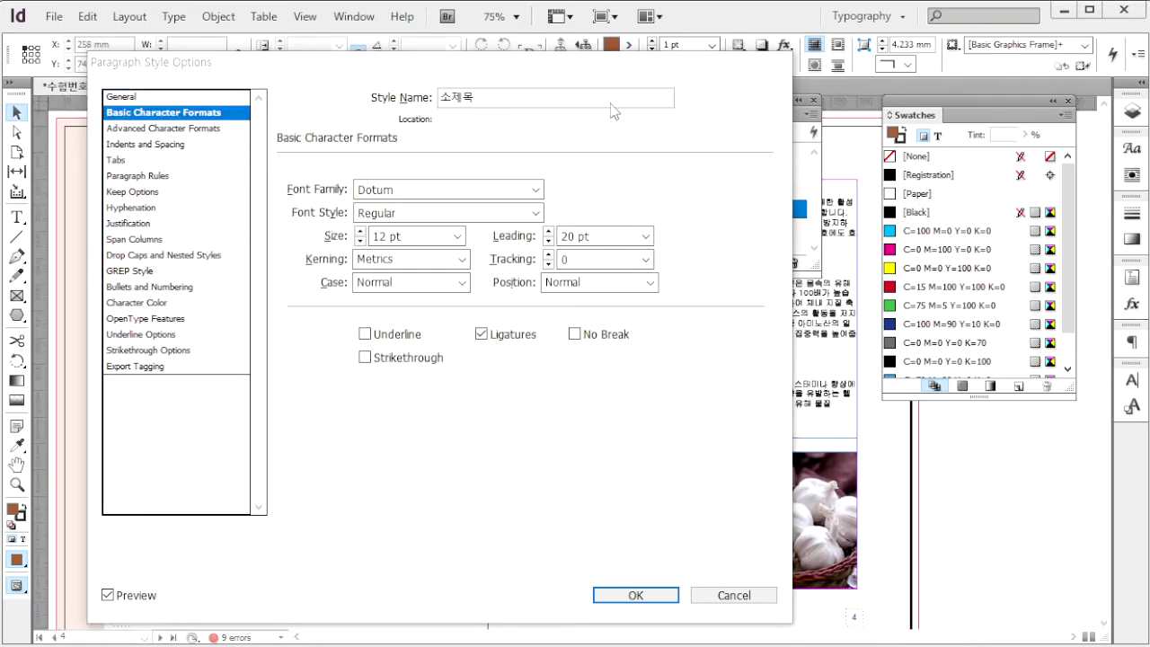
Define the paragraph style 소제목 with Dotum Regular 12 pt and 20 pt leading, including its character colour
left_click_drag(398, 190, 332, 213)
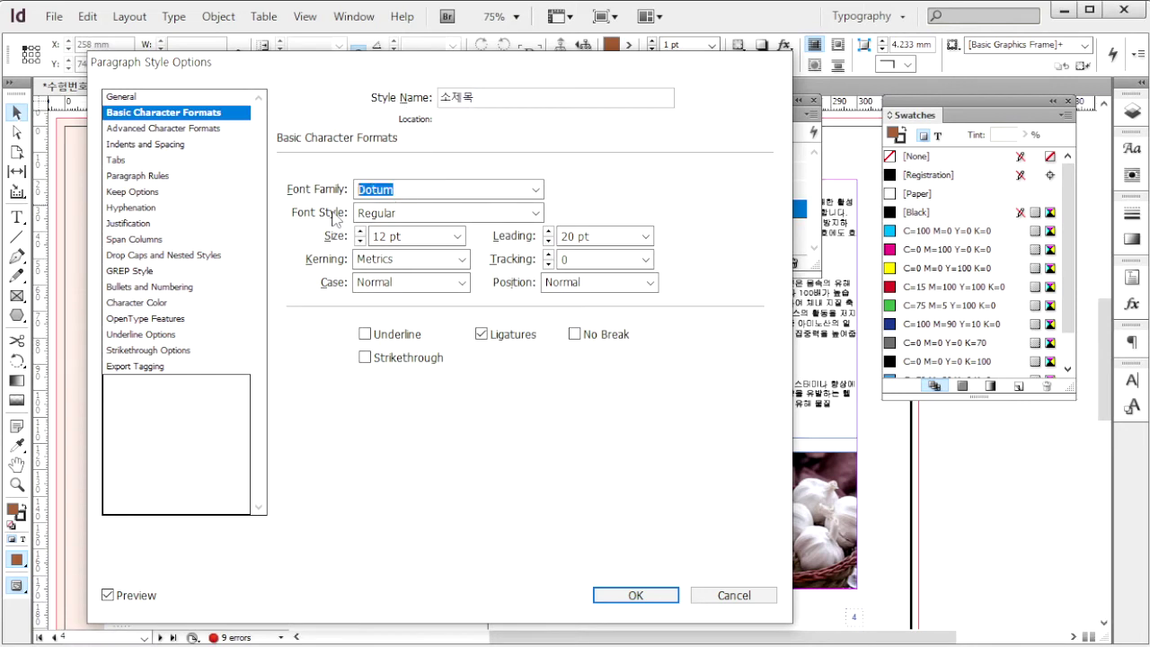
key("Tab")
key("Tab")
key("Tab")
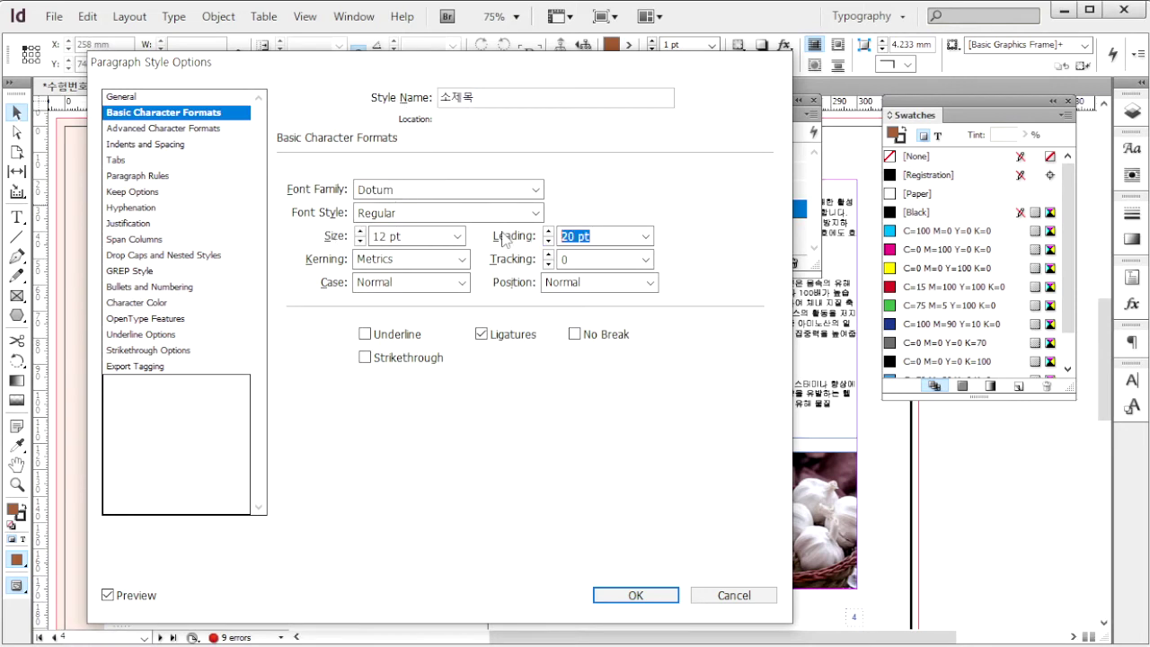
left_click(144, 303)
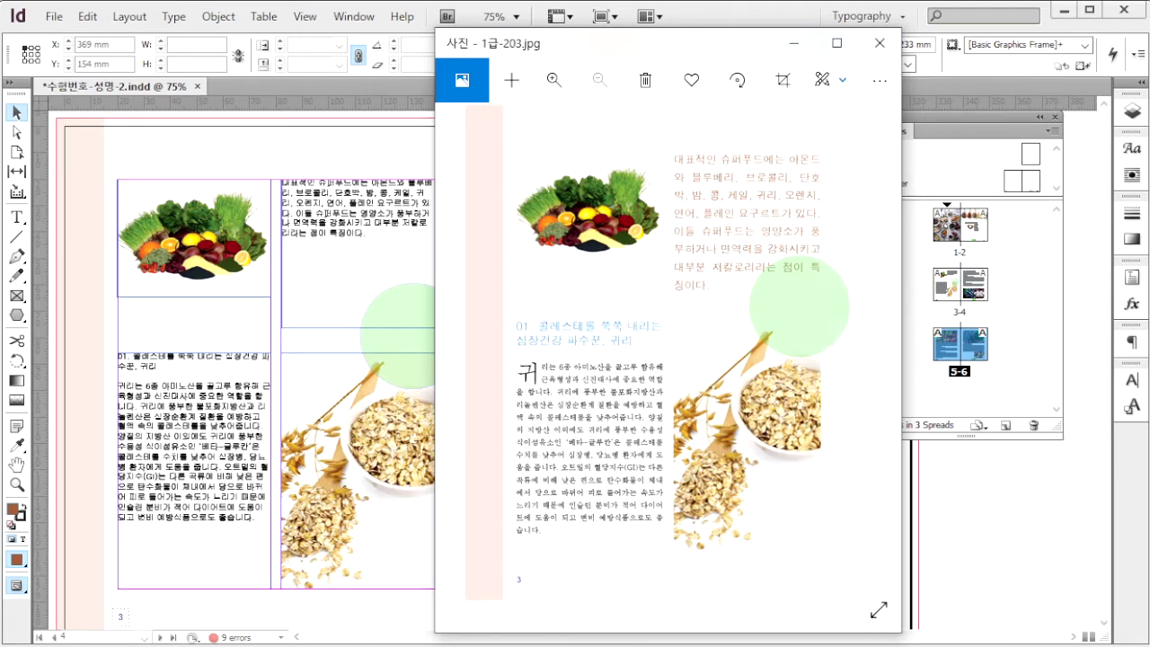
Switch to the source text 1급-13.txt and examine its introductory paragraph
key("alt+Tab")
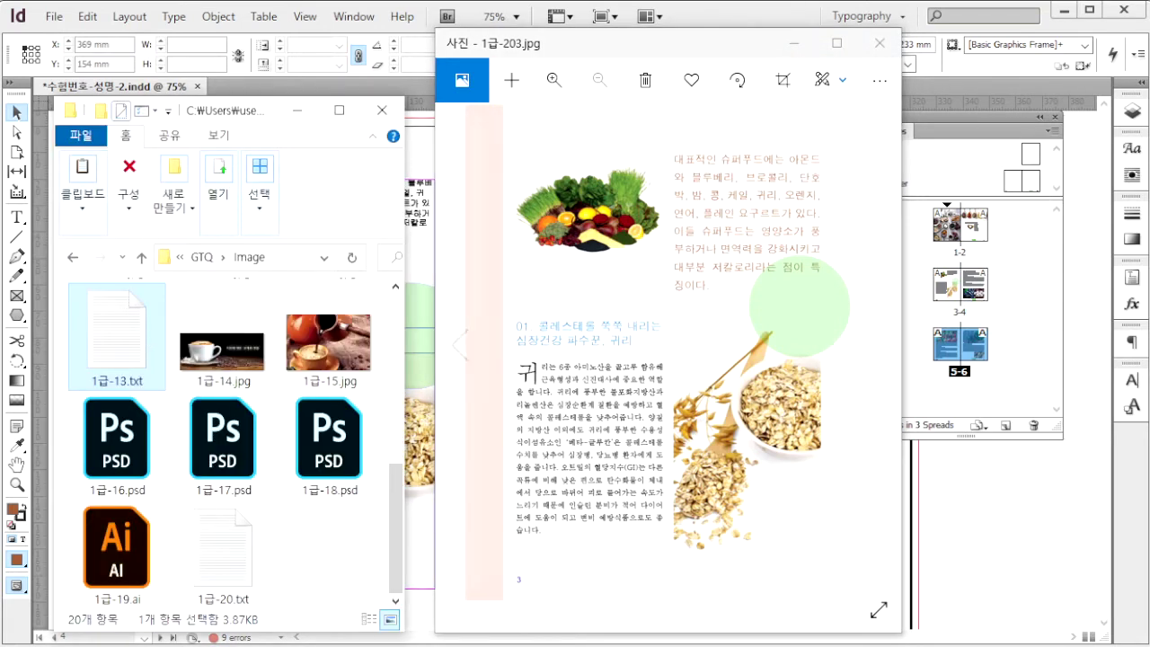
key("alt+Tab")
left_click_drag(853, 103, 413, 96)
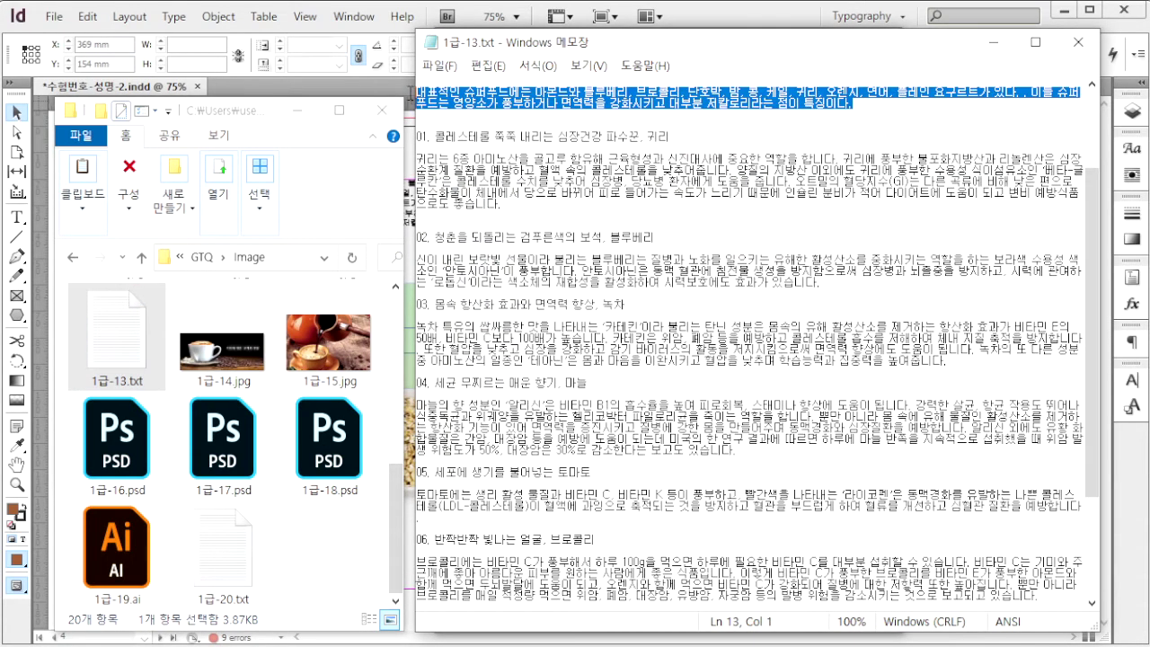
left_click(773, 16)
Apply the 소제목 paragraph style to the introductory paragraph beside the vegetable picture on page 3
left_click(18, 220)
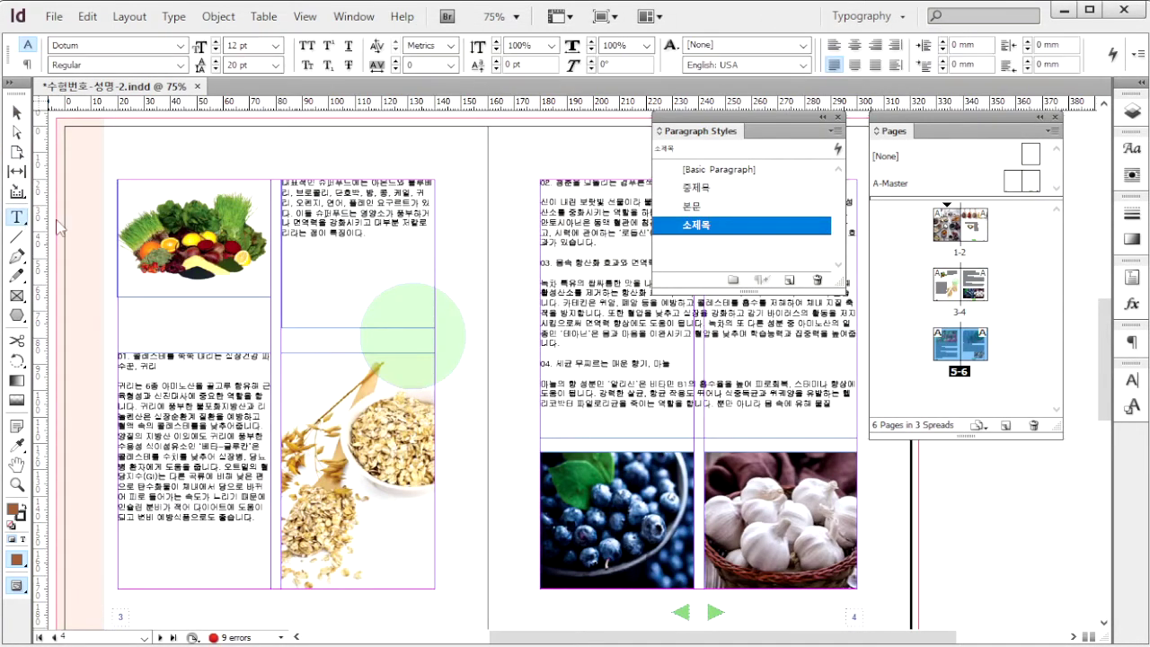
left_click(388, 242)
left_click_drag(387, 243, 267, 180)
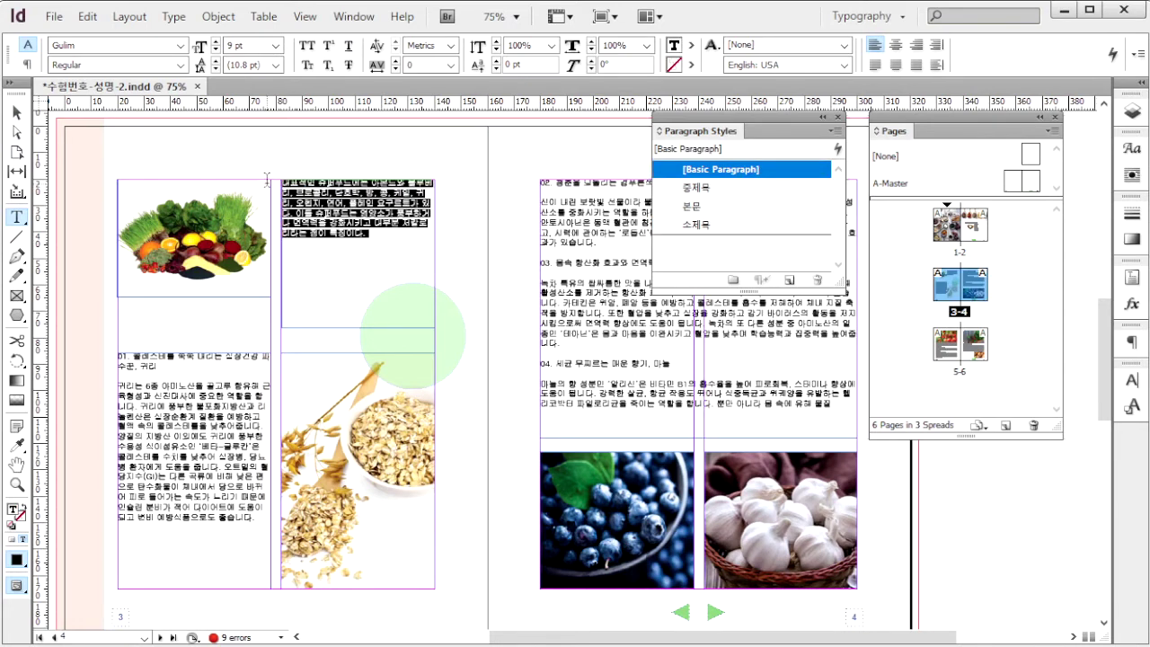
key("alt+Tab")
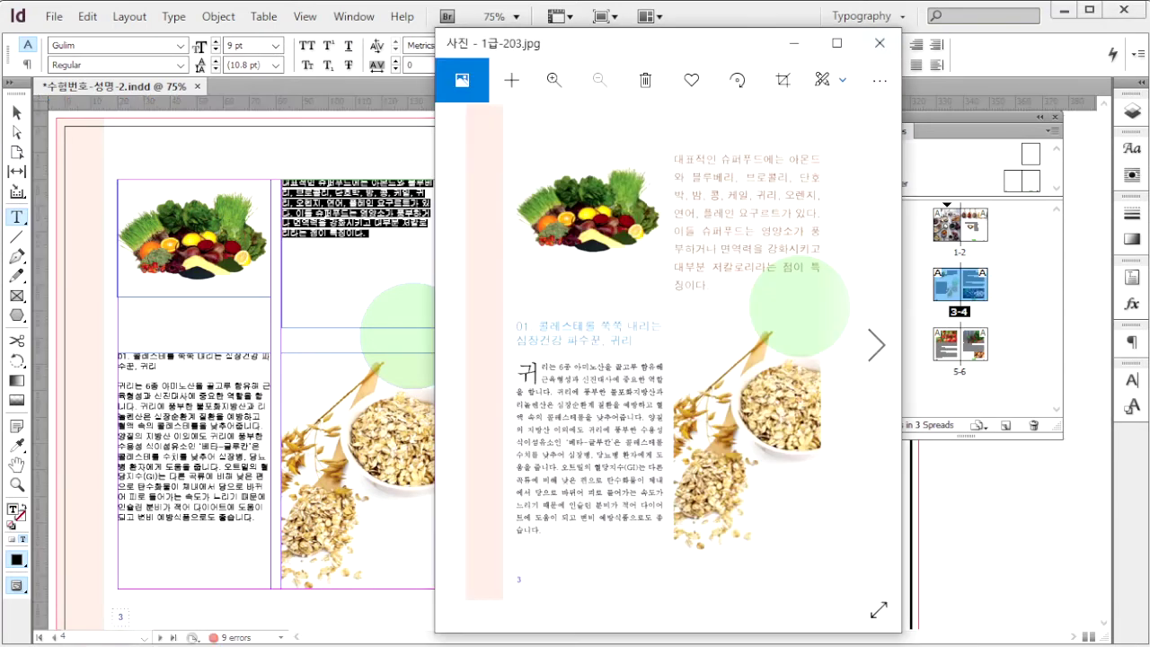
key("alt+Tab")
left_click(724, 229)
left_click(364, 276)
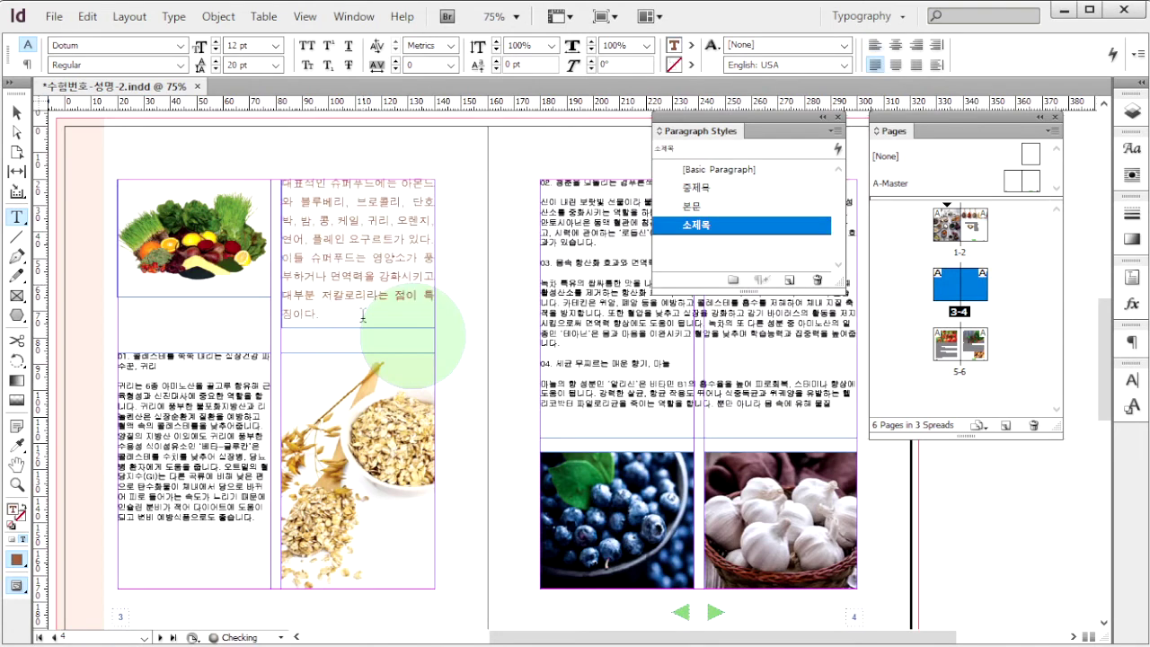
key("Escape")
Apply the 본문 style to the body text frame on page 3 and 중제목 to its 01 heading
left_click(214, 421)
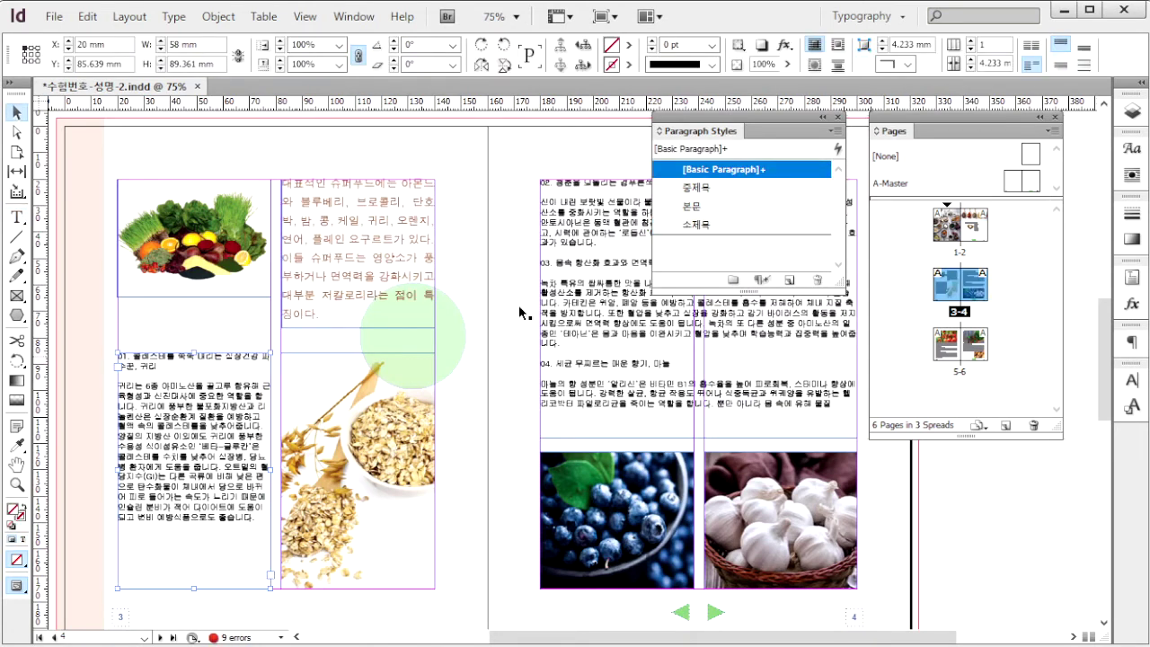
left_click(753, 209)
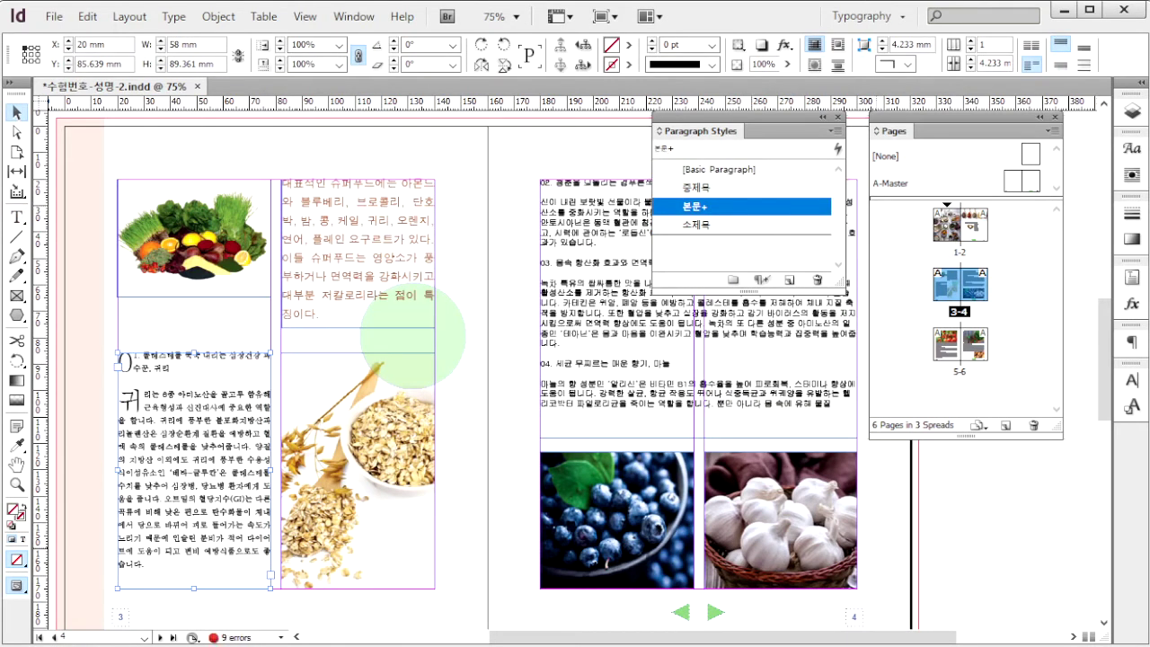
triple_click(193, 362)
left_click(697, 187)
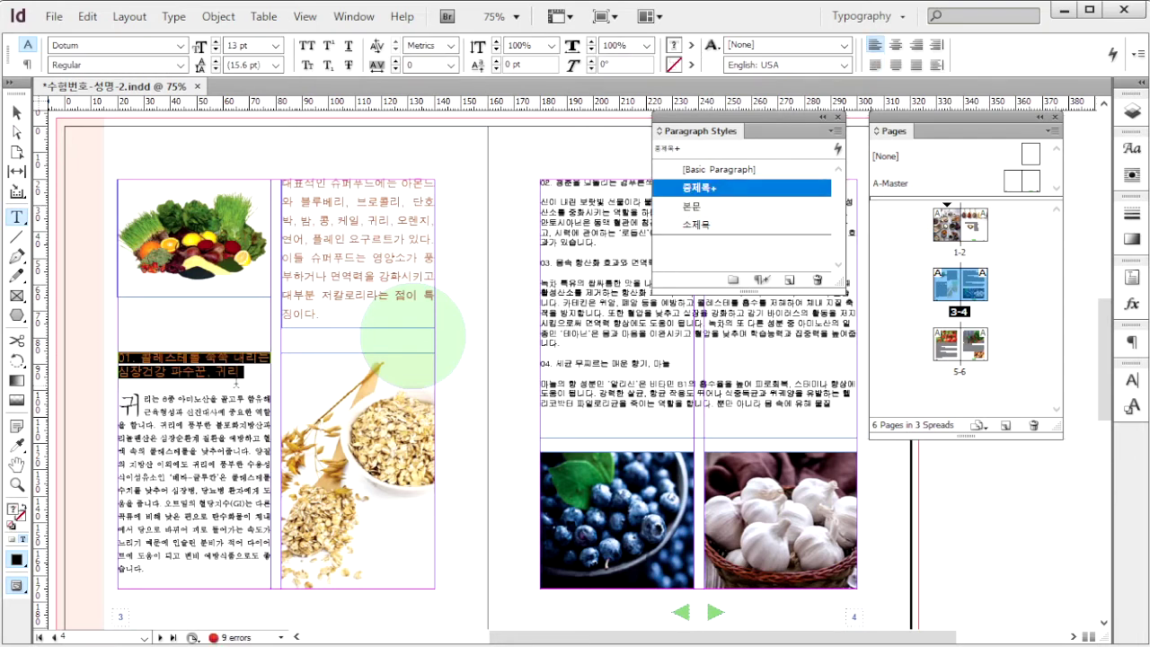
left_click(252, 382)
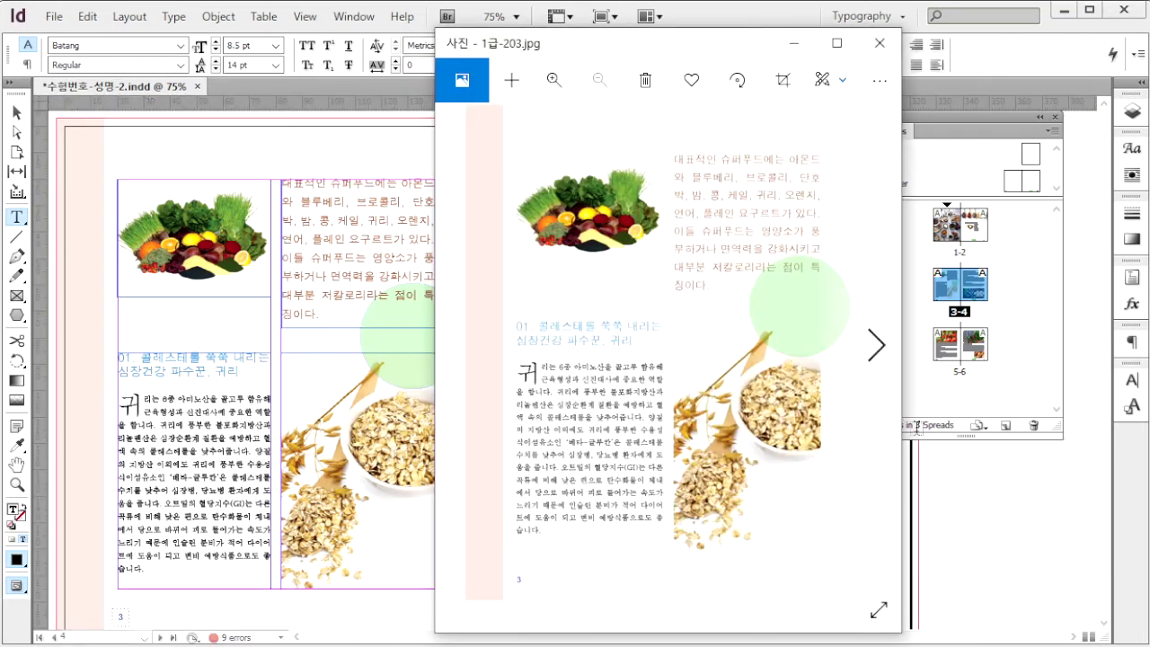
Compare the page 4 text with the reference image 1급-204.jpg and the source text 1급-13.txt
left_click(876, 346)
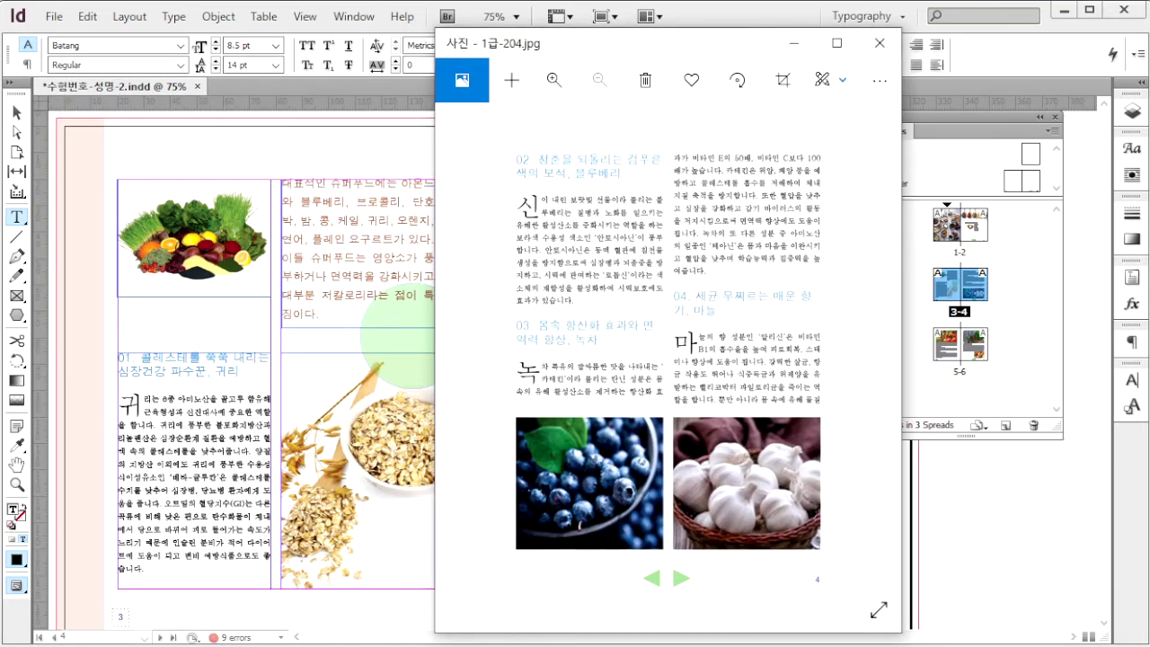
key("alt+Tab")
left_click(426, 135)
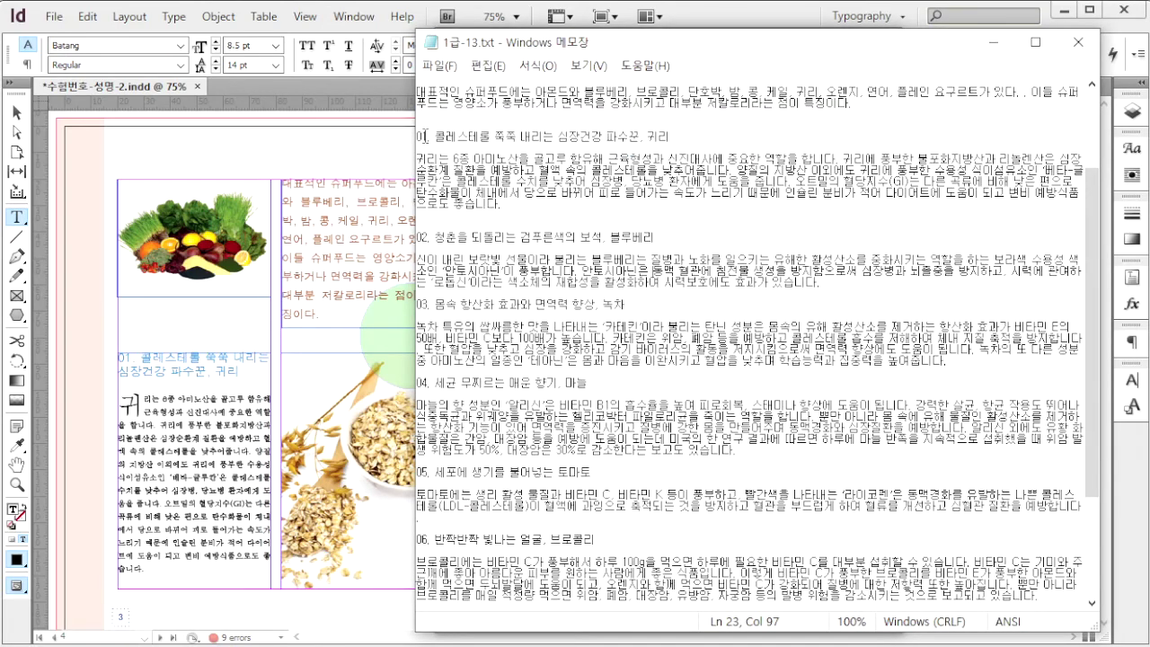
left_click_drag(426, 136, 656, 256)
left_click_drag(655, 256, 638, 263)
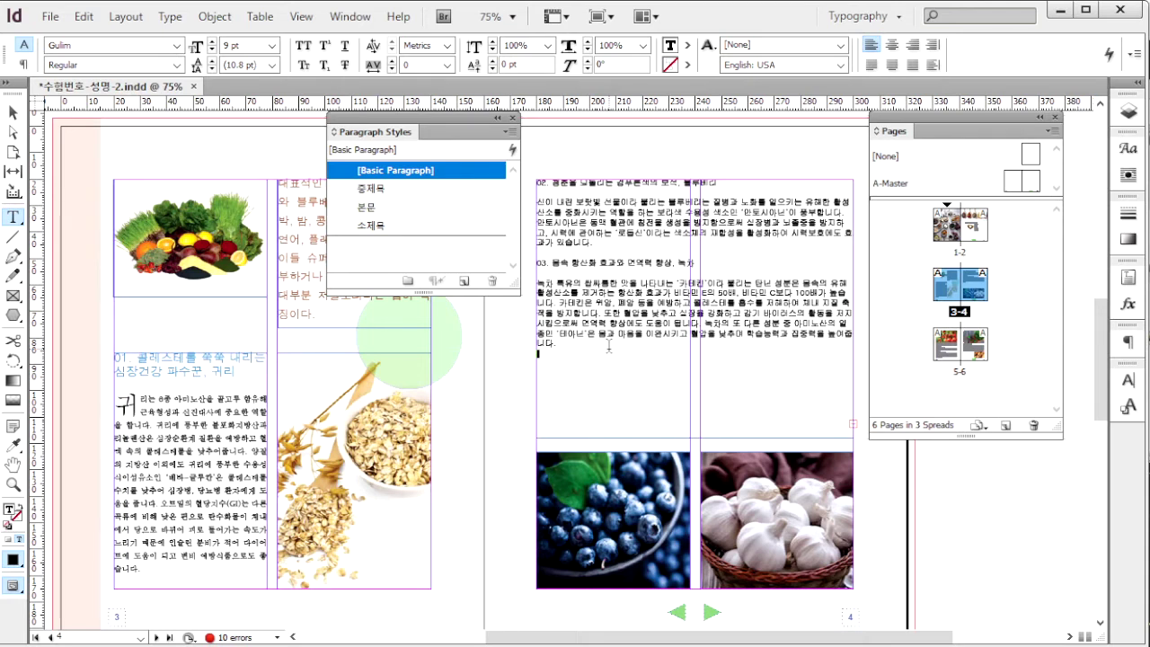
key("alt+Tab")
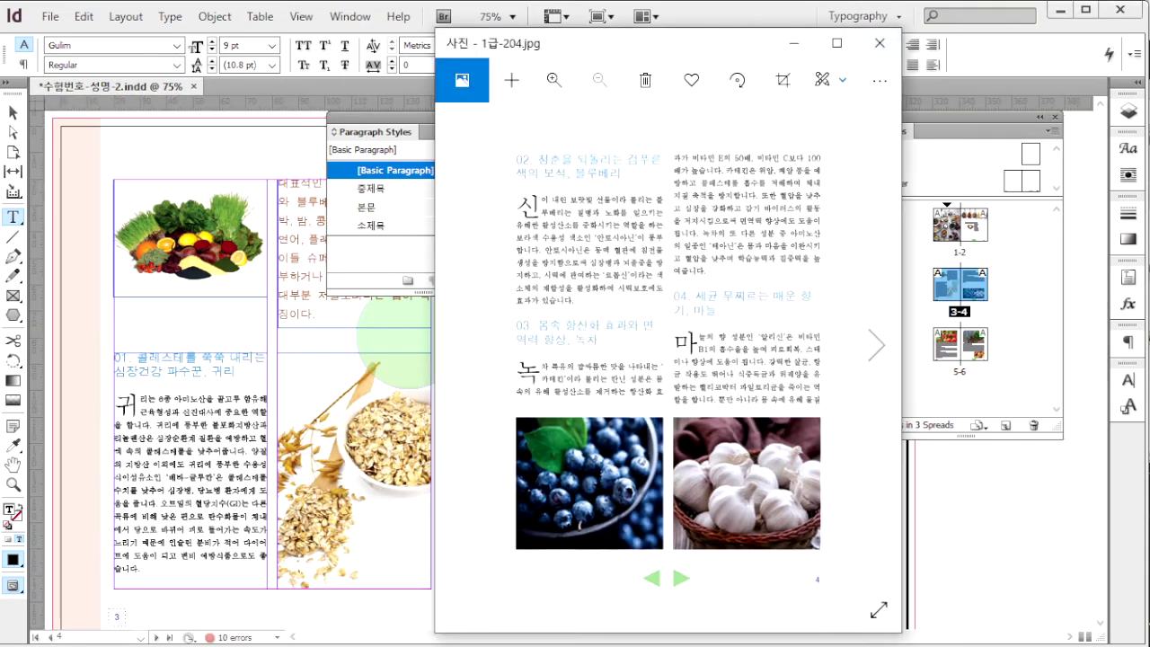
left_click(778, 8)
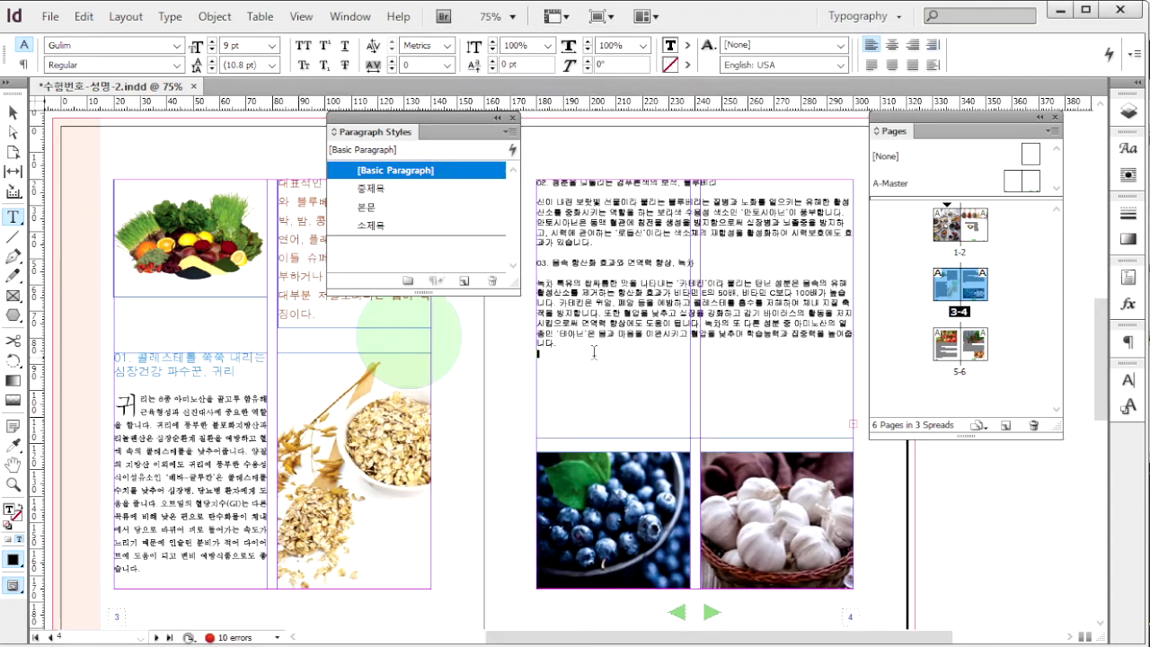
Apply the 본문 style to all text in the page 4 frame and 중제목 to the 02 and 03 headings
key("ctrl+a")
left_click(396, 208)
left_click(649, 260)
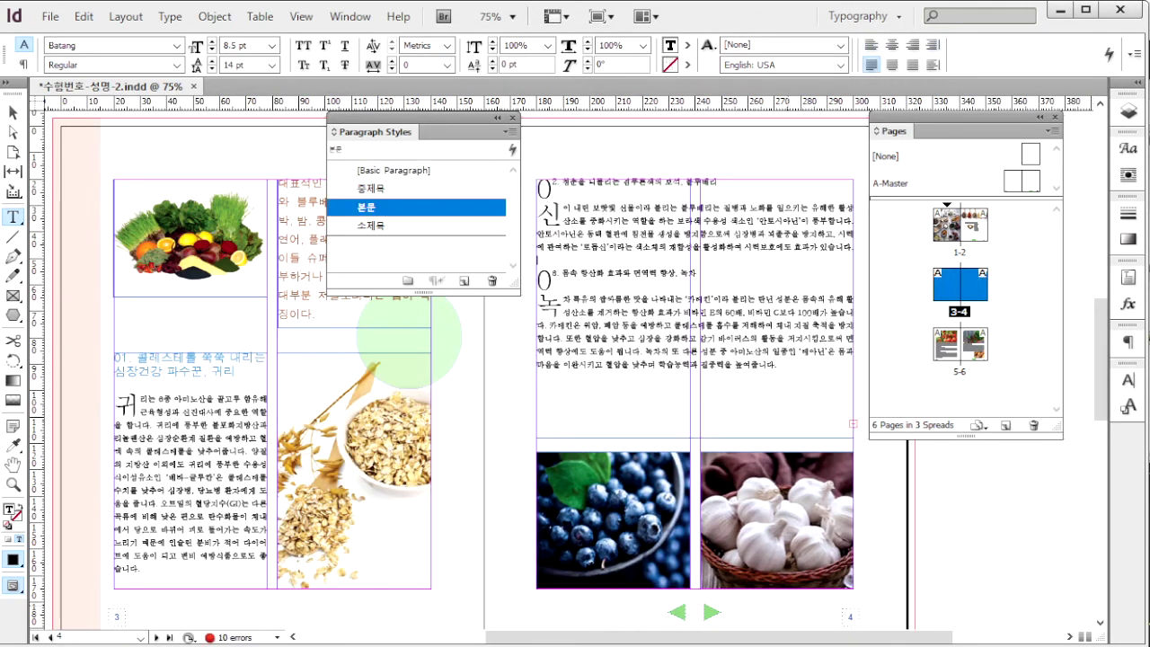
left_click_drag(724, 180, 538, 180)
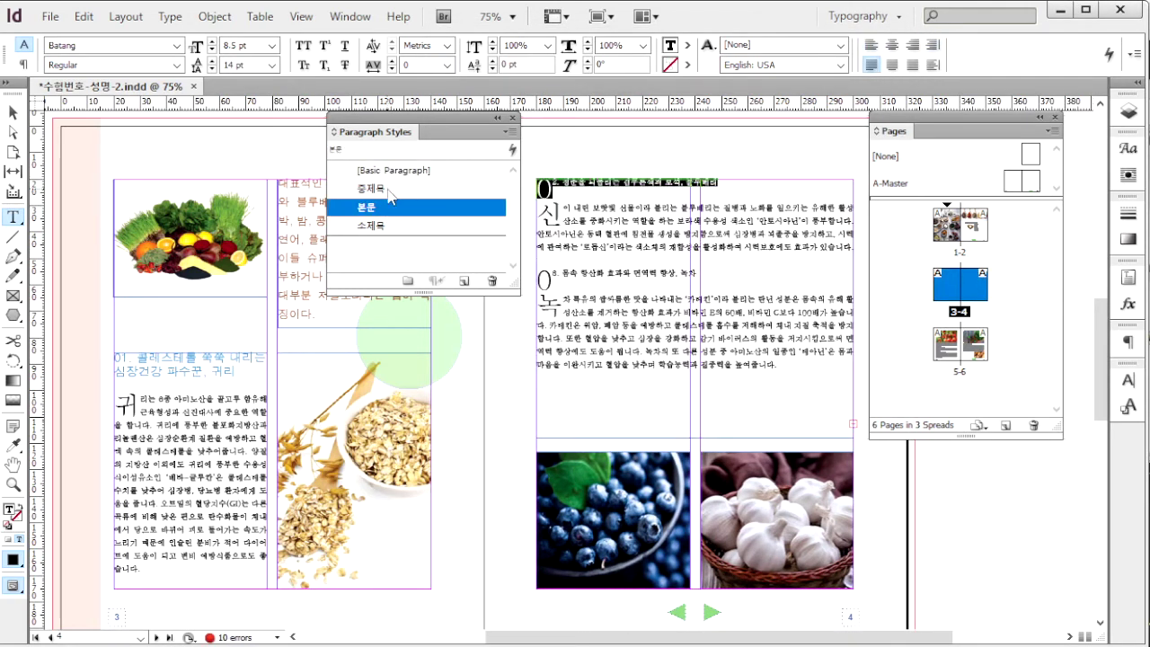
left_click(387, 191)
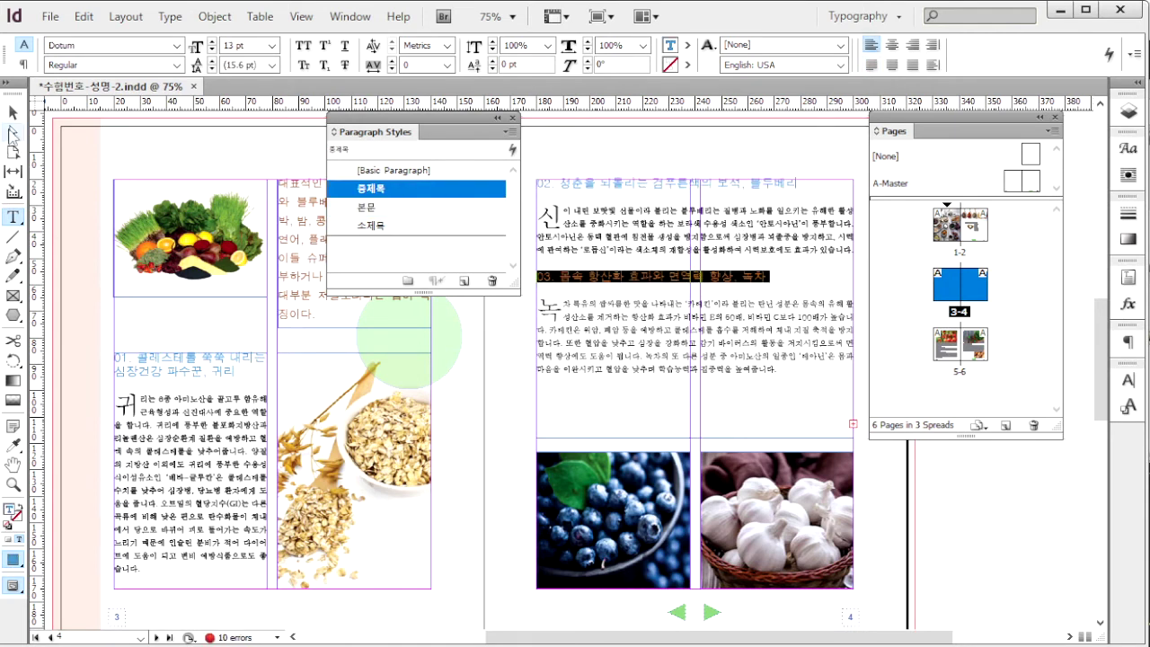
Divide the page 4 text frame into two columns with a 4 mm gutter
left_click(12, 112)
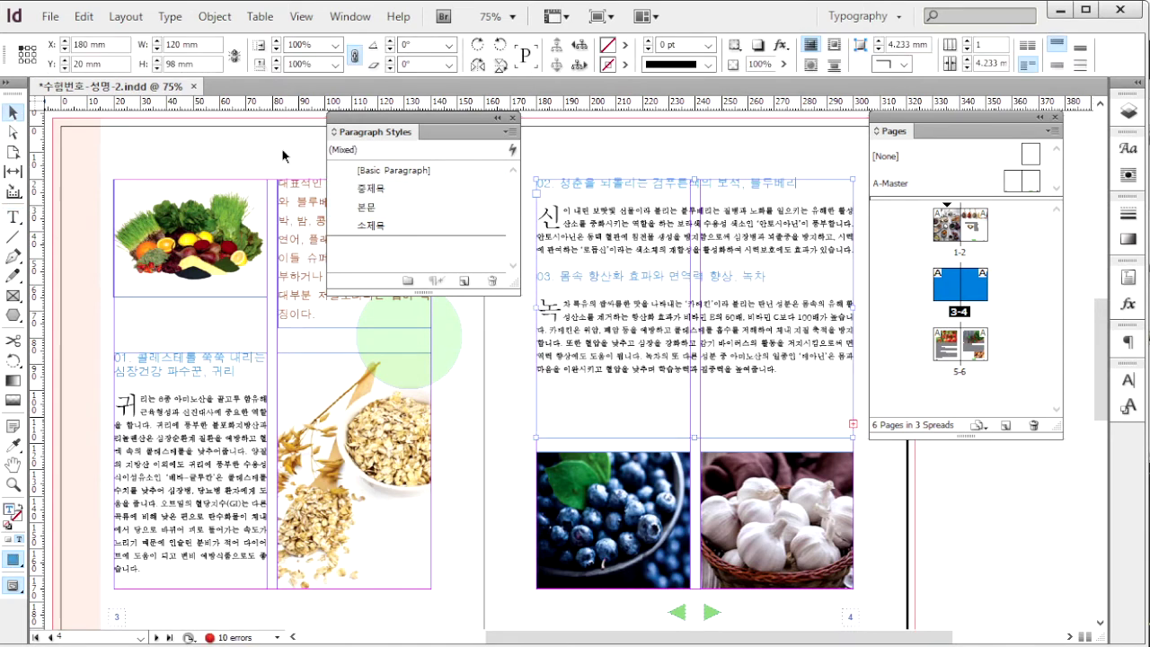
left_click(965, 41)
left_click(965, 68)
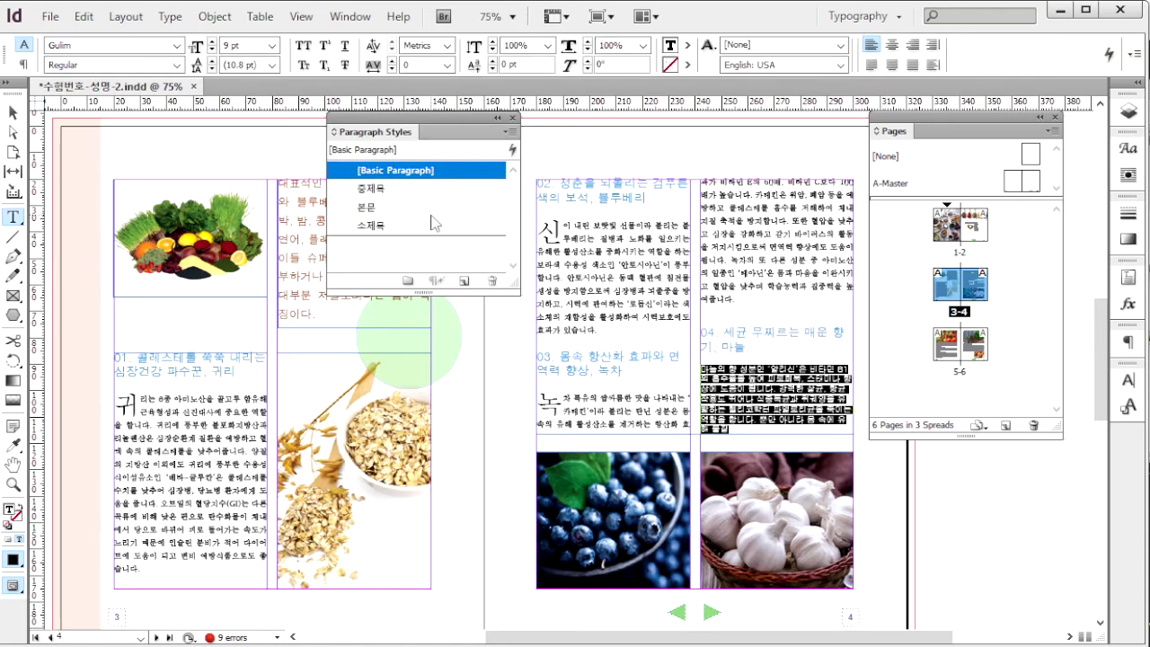
Apply the 본문 style to the paragraph under heading 04 and adjust the page 4 text frame to 96.5 mm high
left_click(431, 208)
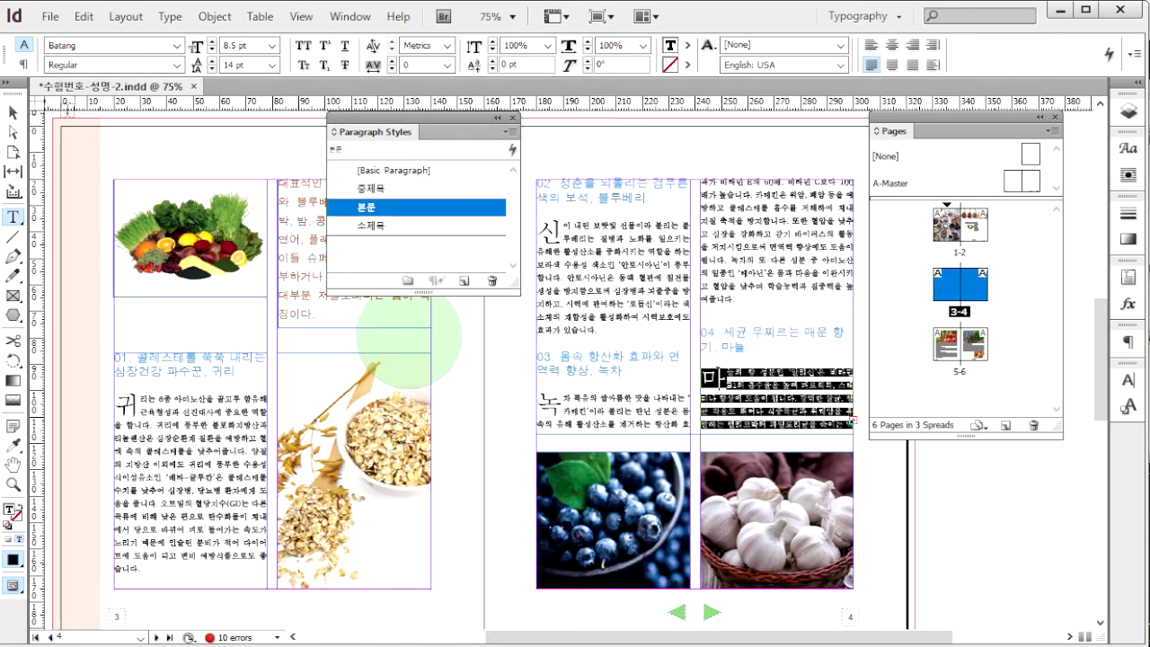
left_click(13, 113)
left_click_drag(694, 434, 694, 437)
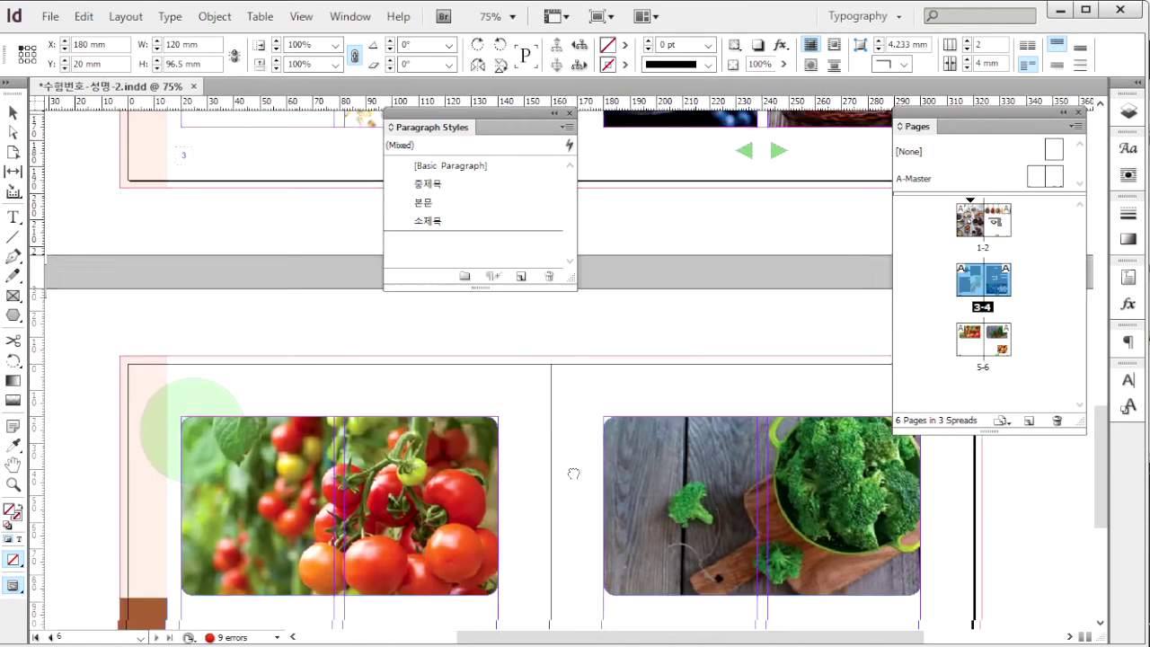
Thread the overset text into new frames below the large pictures, 120 × 82.5 mm on page 5 and 120 × 83 mm on page 6
scroll(607, 437, "down", 10)
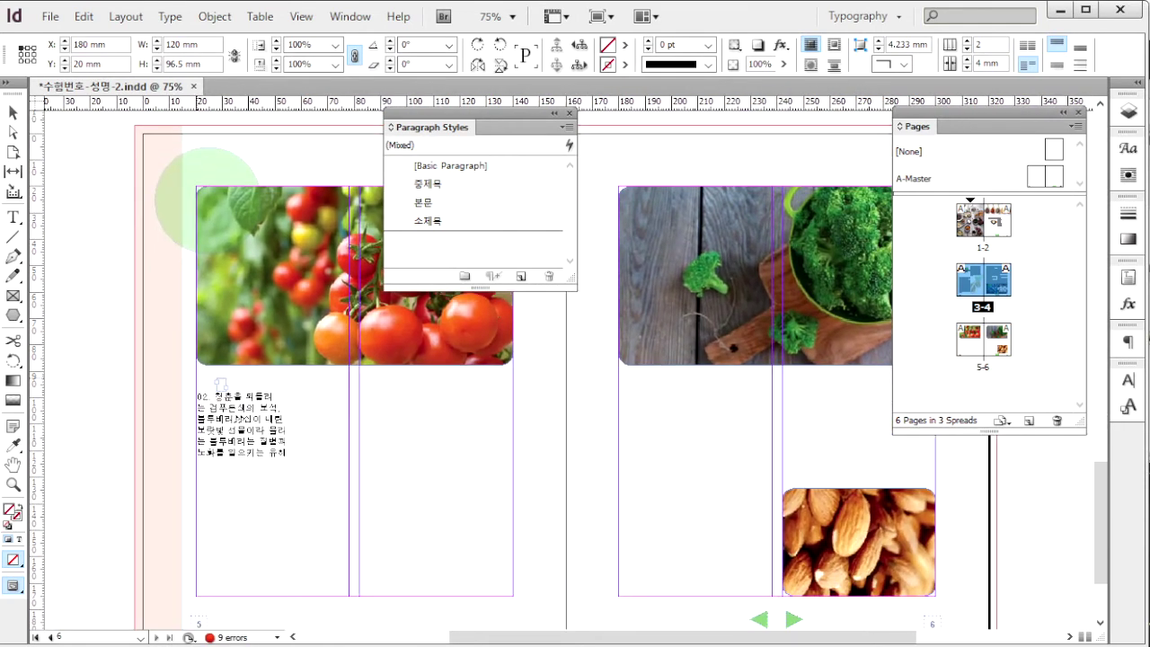
left_click_drag(196, 379, 513, 596)
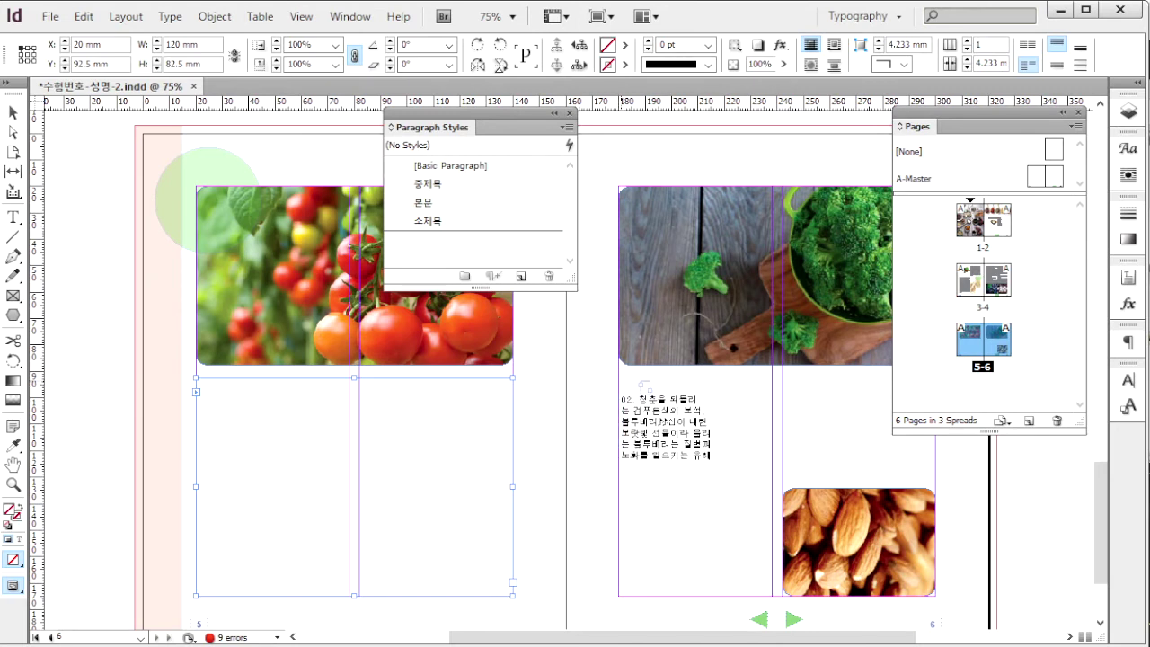
left_click_drag(619, 375, 934, 595)
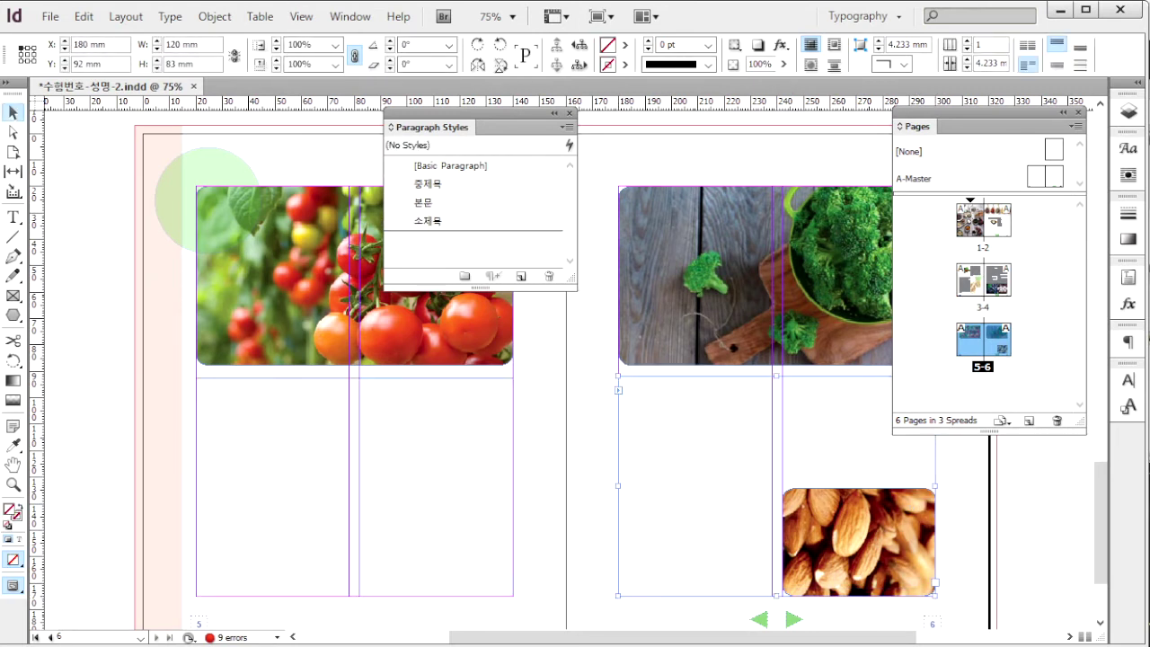
Copy the remaining text from 1급-13.txt, from mid-section 04 through the closing source line, and paste it into the threaded frame on page 5
key("alt+Tab")
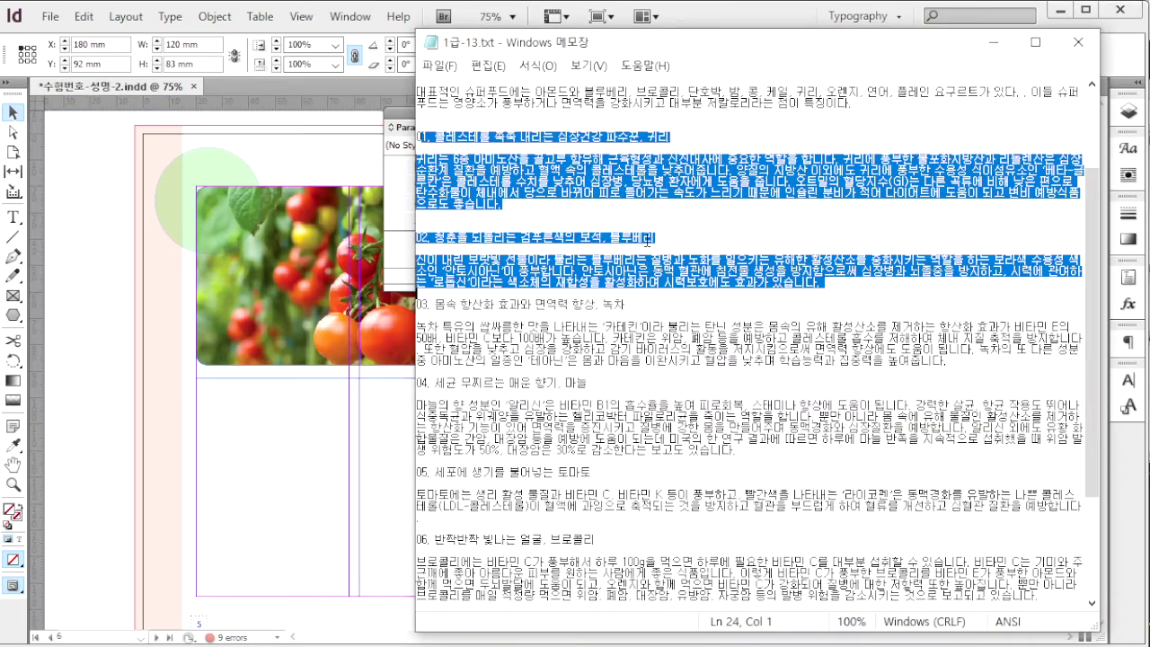
left_click(870, 382)
left_click_drag(944, 413, 841, 552)
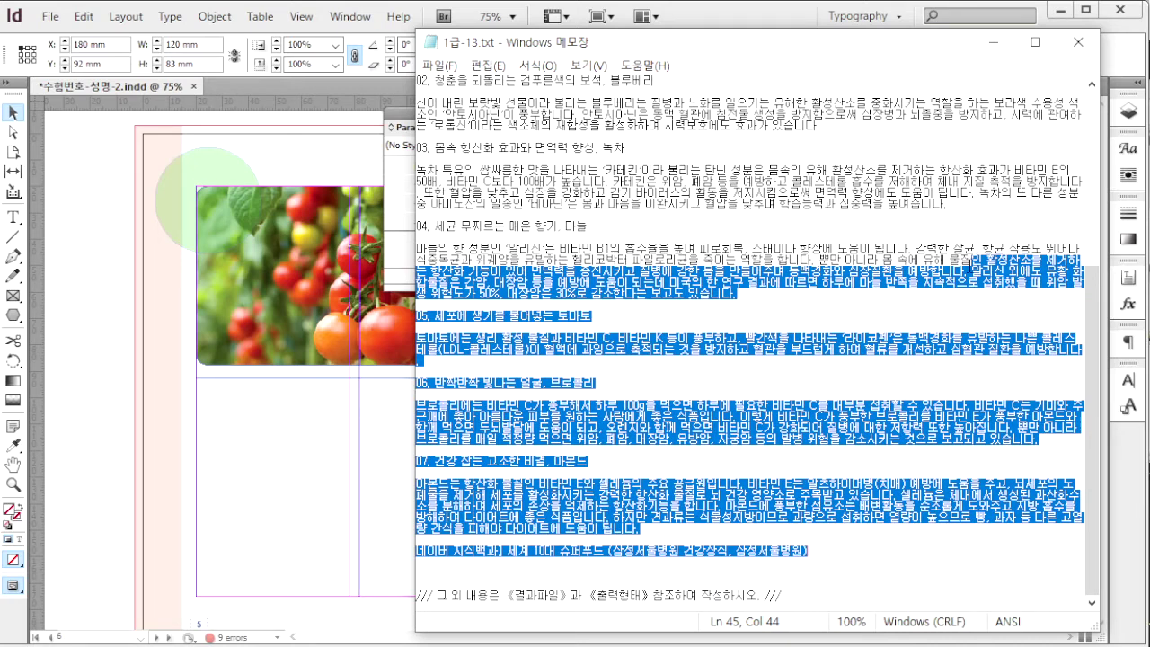
left_click_drag(972, 260, 934, 554)
left_click(284, 424)
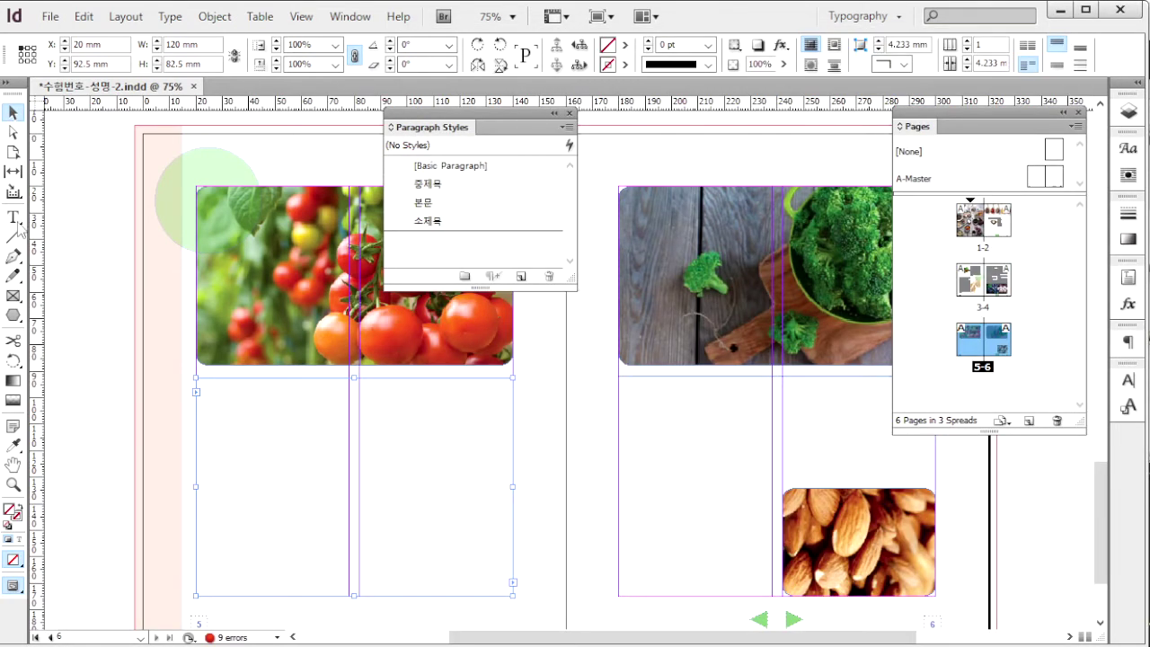
double_click(228, 391)
key("ctrl+v")
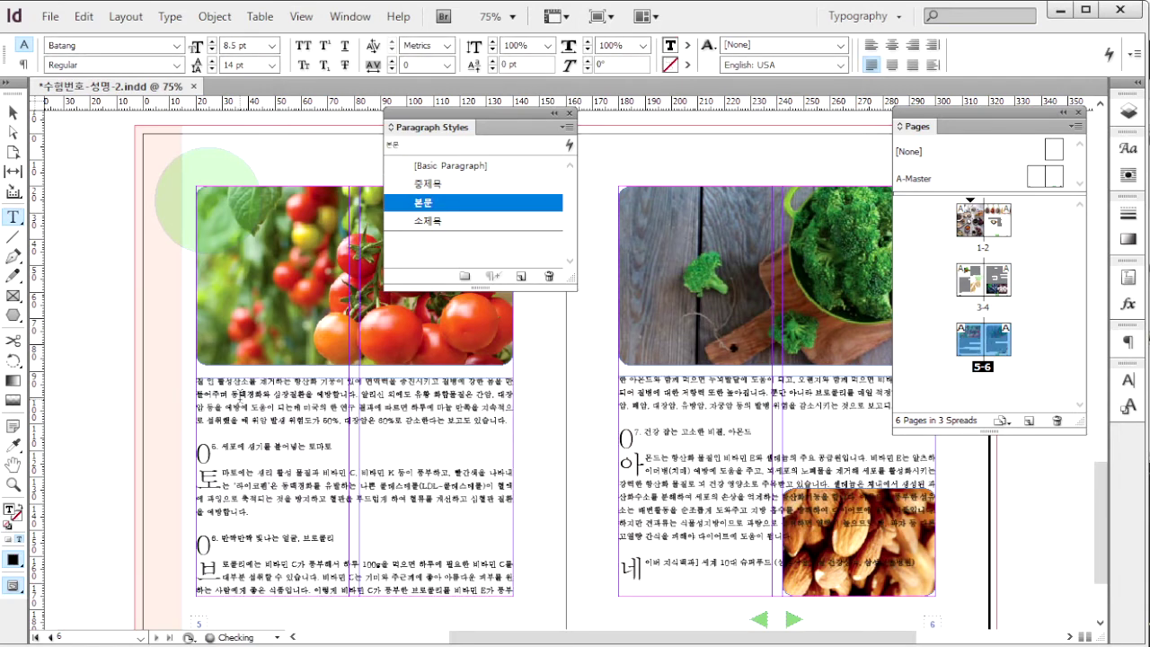
Apply the 본문 style to all of the text threaded through pages 5 and 6
key("ctrl+a")
left_click(430, 203)
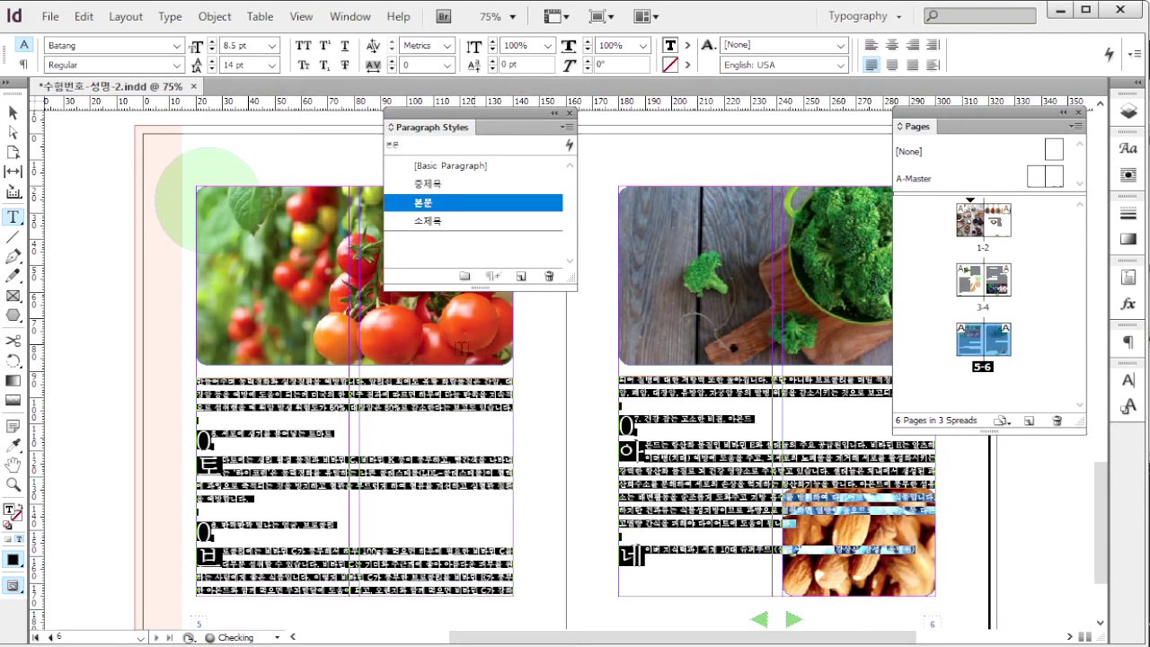
left_click(402, 435)
key("Escape")
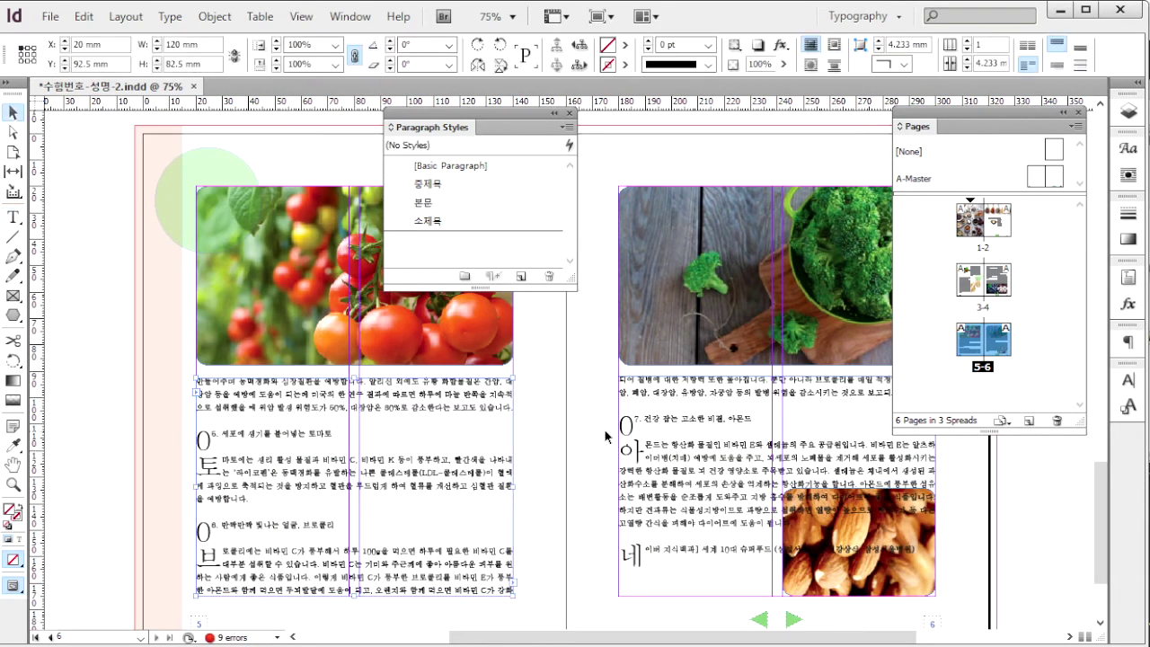
Set both text frames on pages 5 and 6 to two columns with a 4 mm gutter
left_click(968, 68)
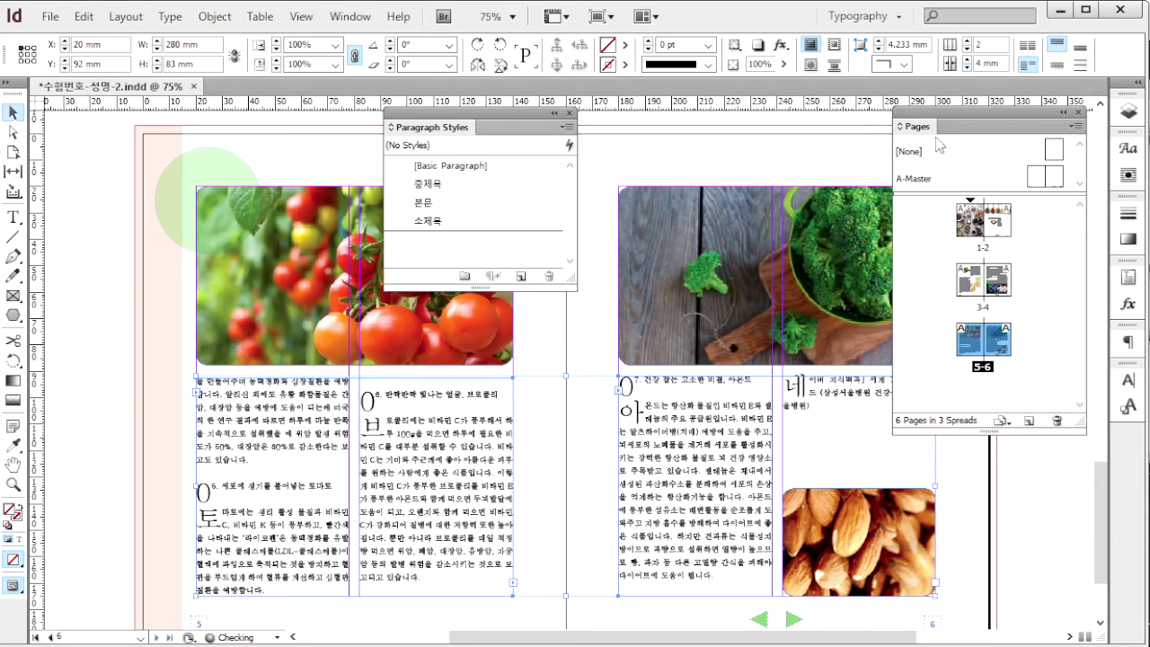
key("alt+Tab")
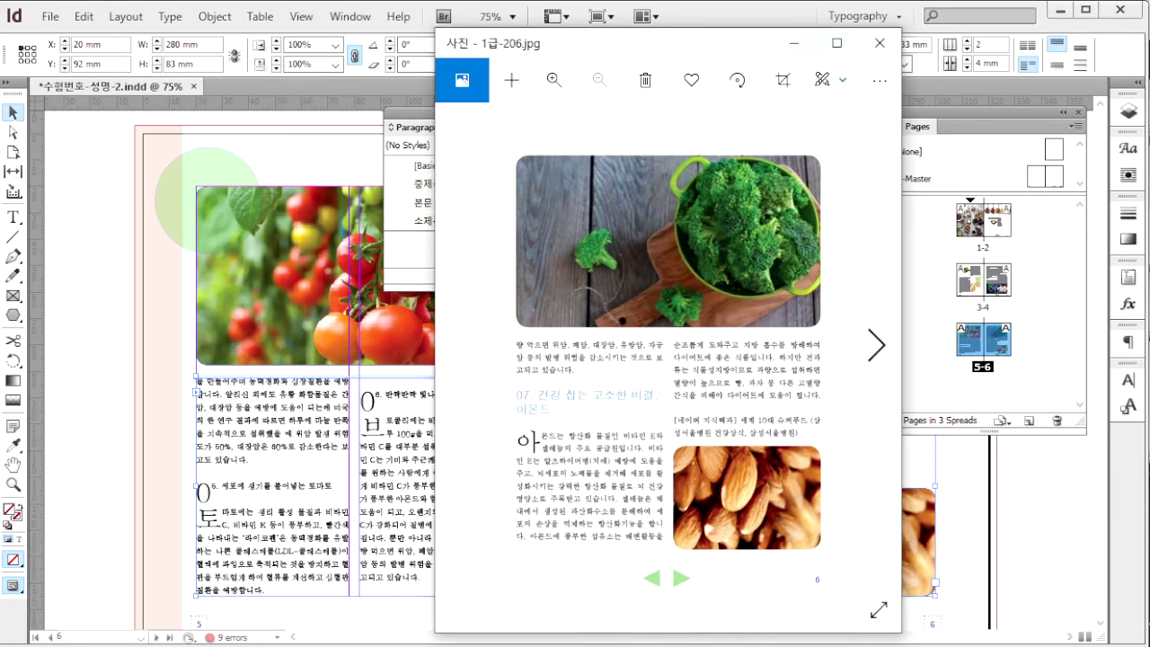
key("alt+Tab")
Apply the 중제목 style to headings 05, 06 and 07 and shorten both text frames to 78.5 mm high
left_click(13, 217)
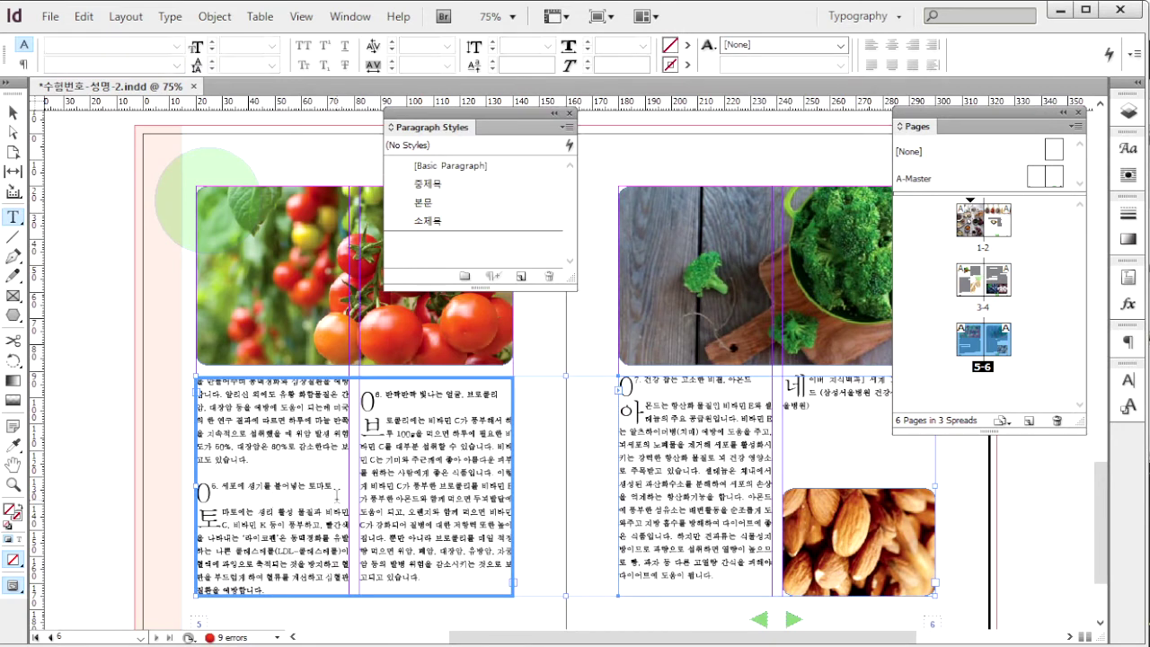
left_click(216, 492)
triple_click(215, 490)
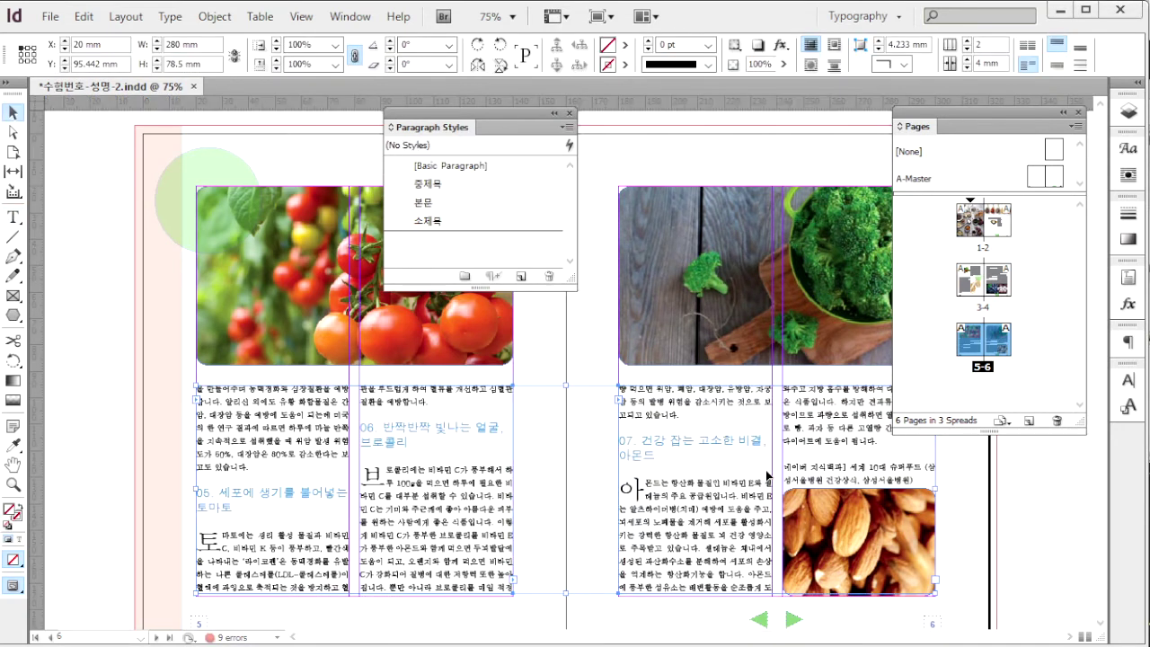
left_click(984, 512)
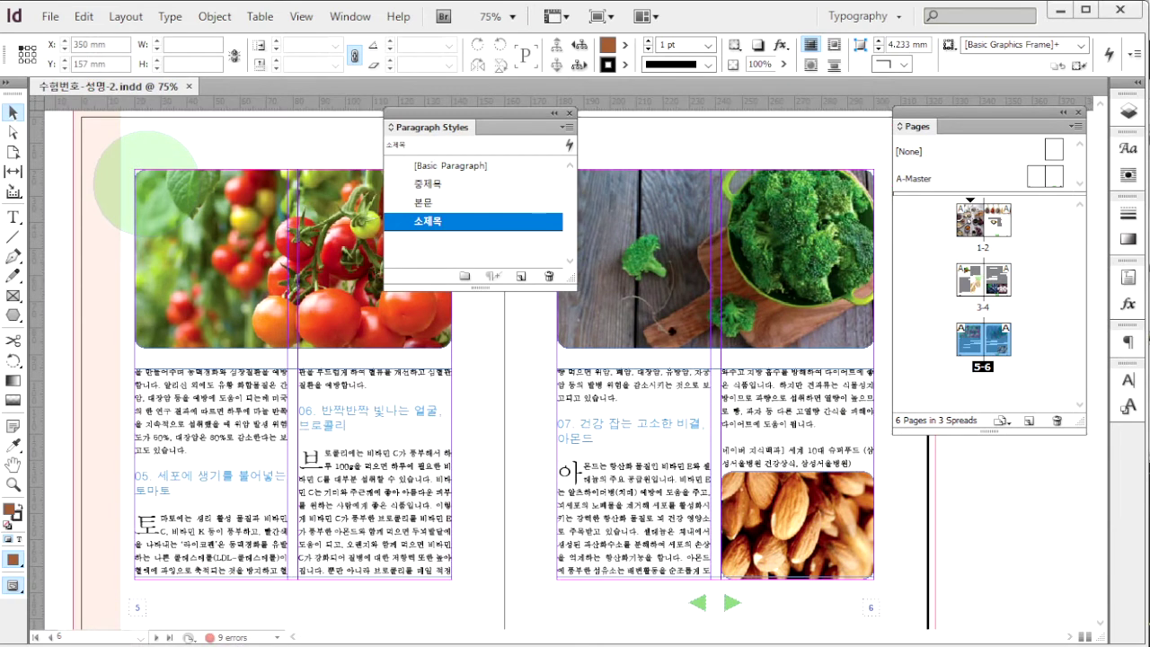
Export the document as an EPUB 3.0 file named 수험번호-성명-2, with the cover set to Rasterize First Page
key("ctrl+e")
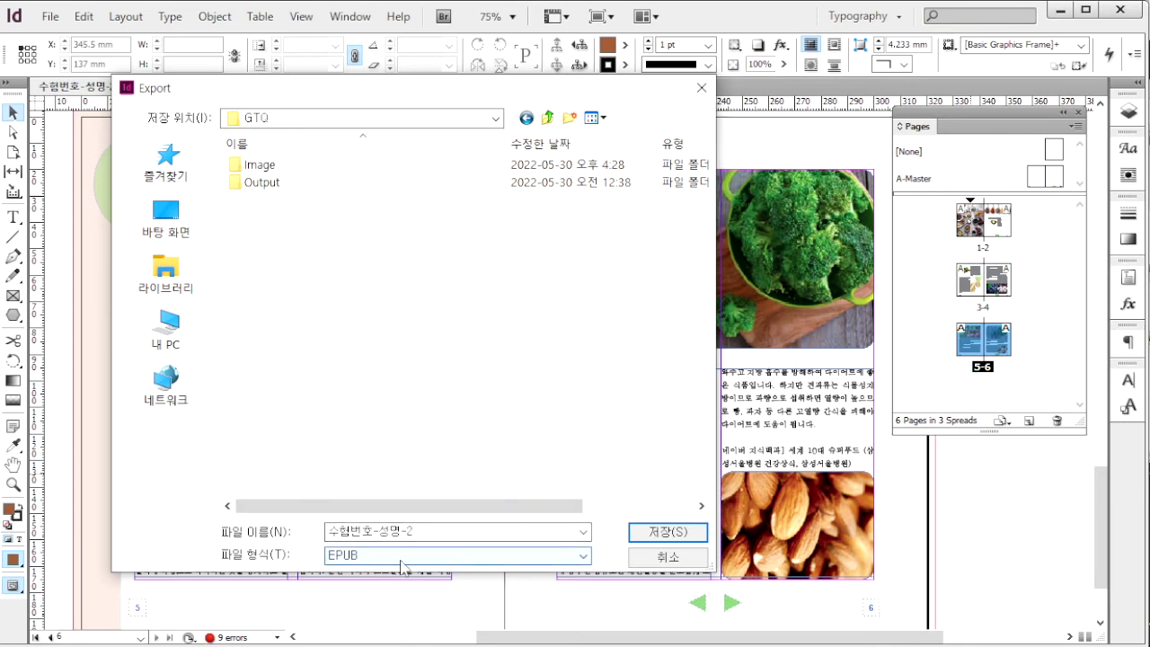
key("Return")
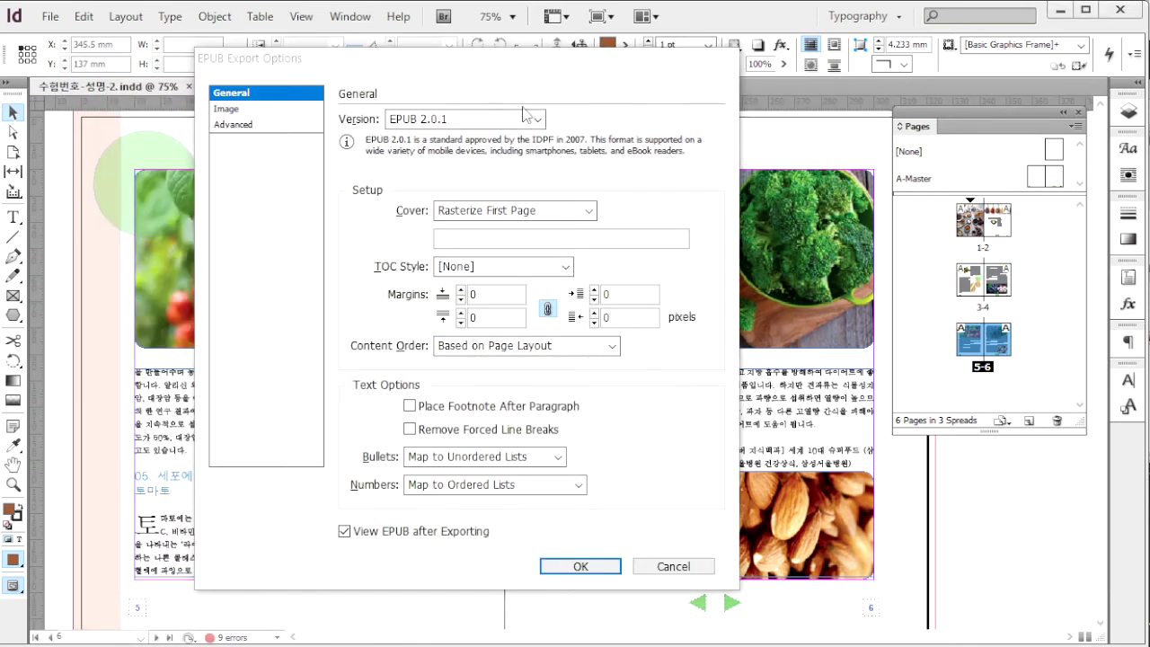
left_click(524, 123)
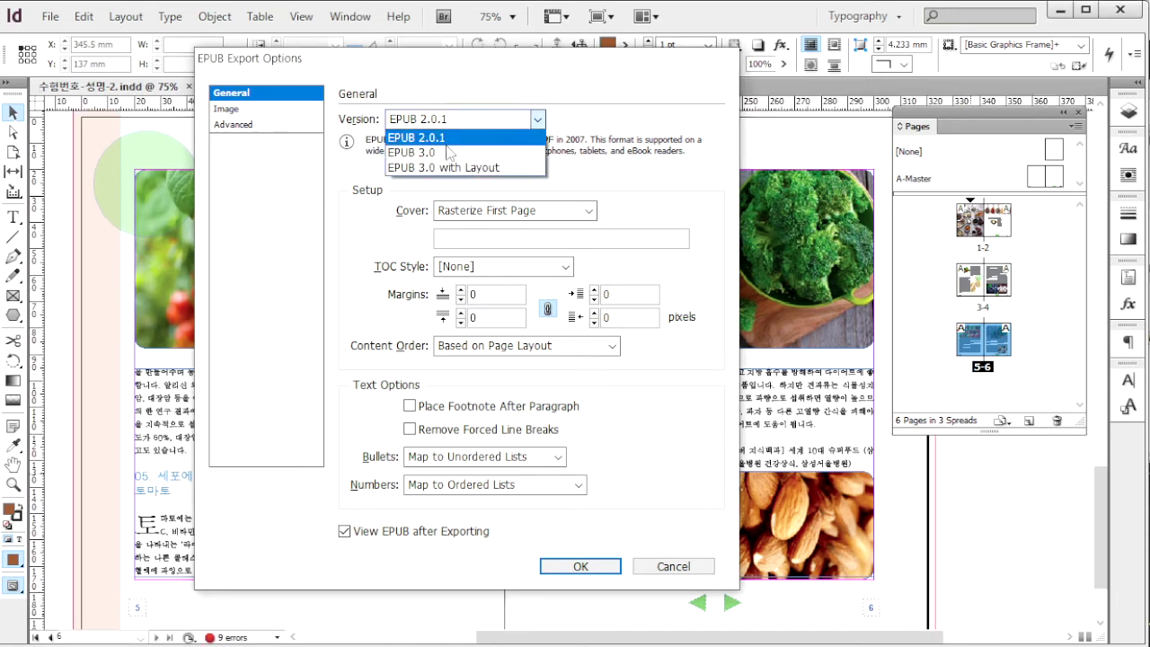
left_click(438, 151)
left_click(496, 211)
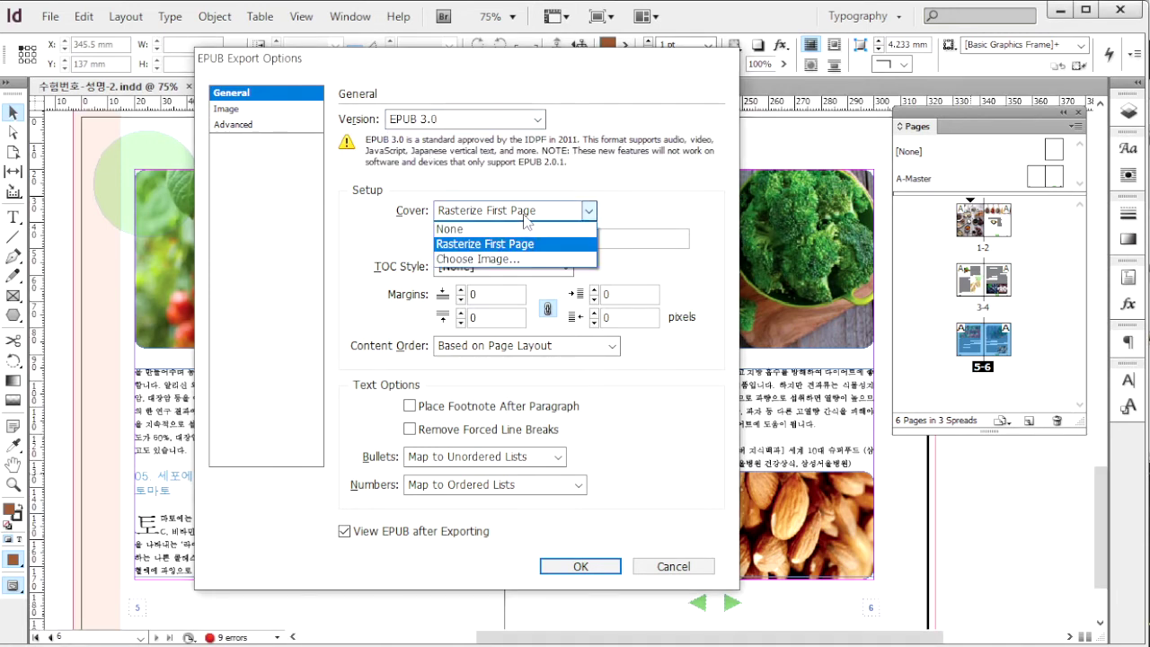
left_click(528, 219)
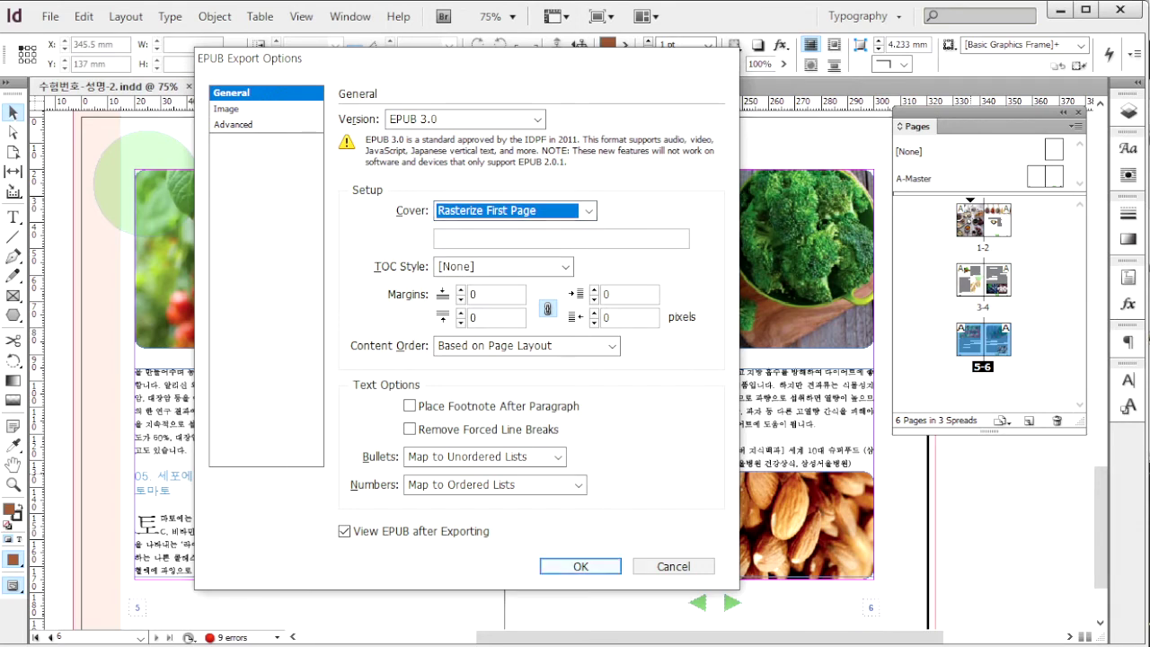
key("Return")
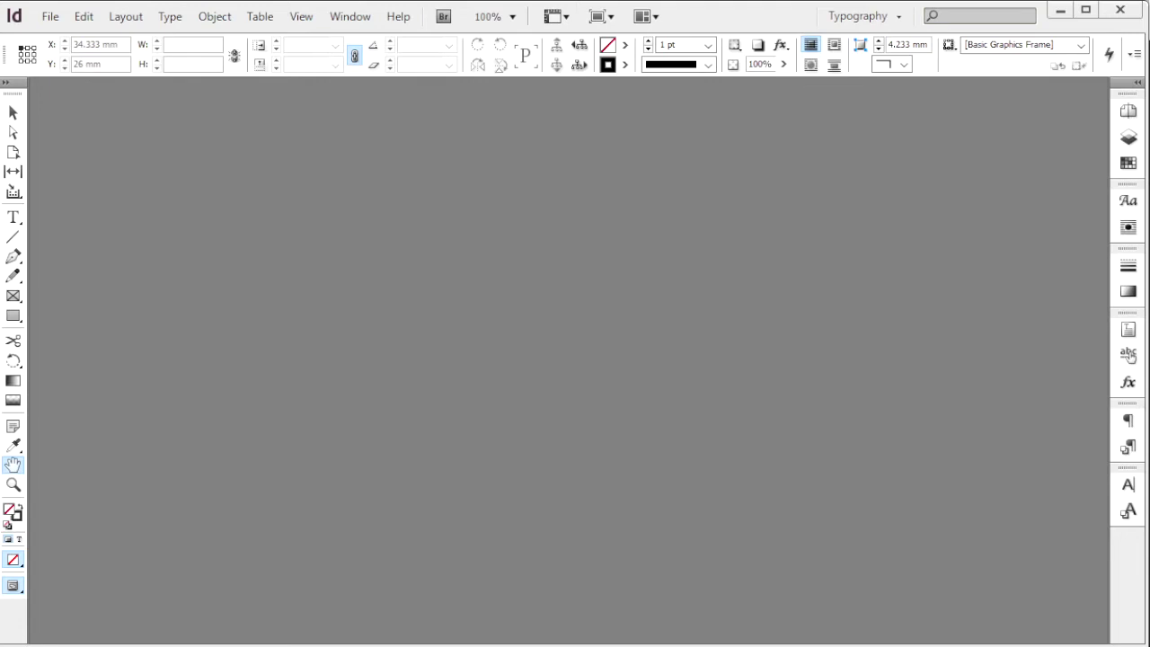
Create a two-page facing document, 210 x 280 mm, with three columns, 5 mm gutter, 10 mm margins and 3 mm bleed
key("ctrl+n")
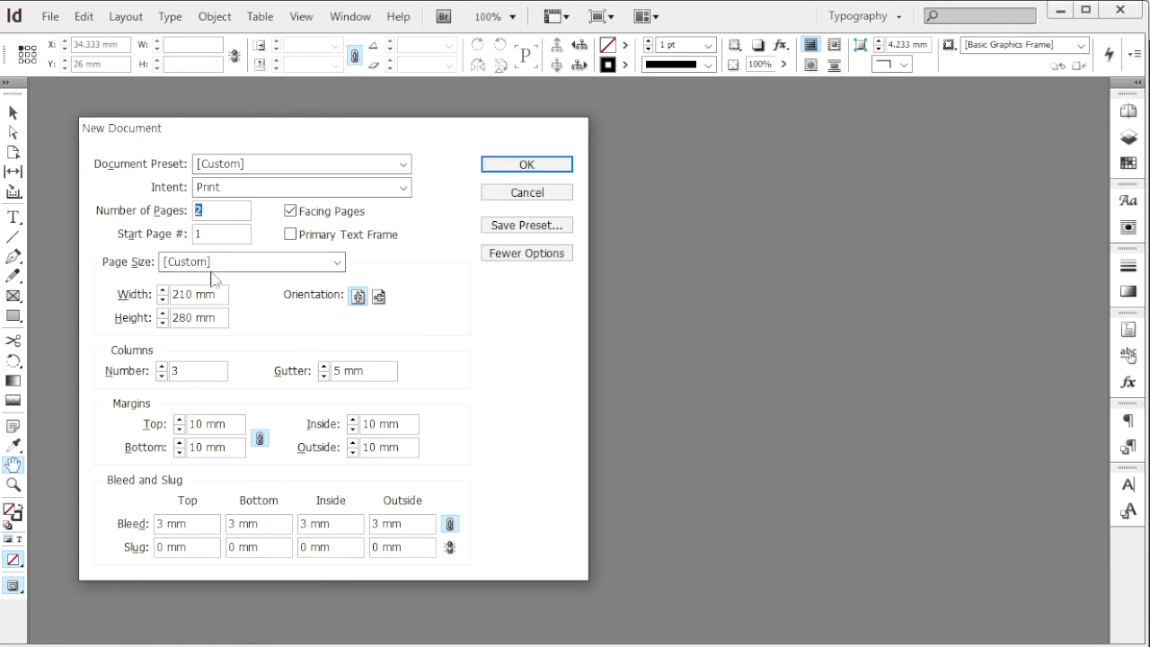
left_click_drag(223, 296, 142, 318)
left_click(193, 372)
key("Tab")
left_click(526, 164)
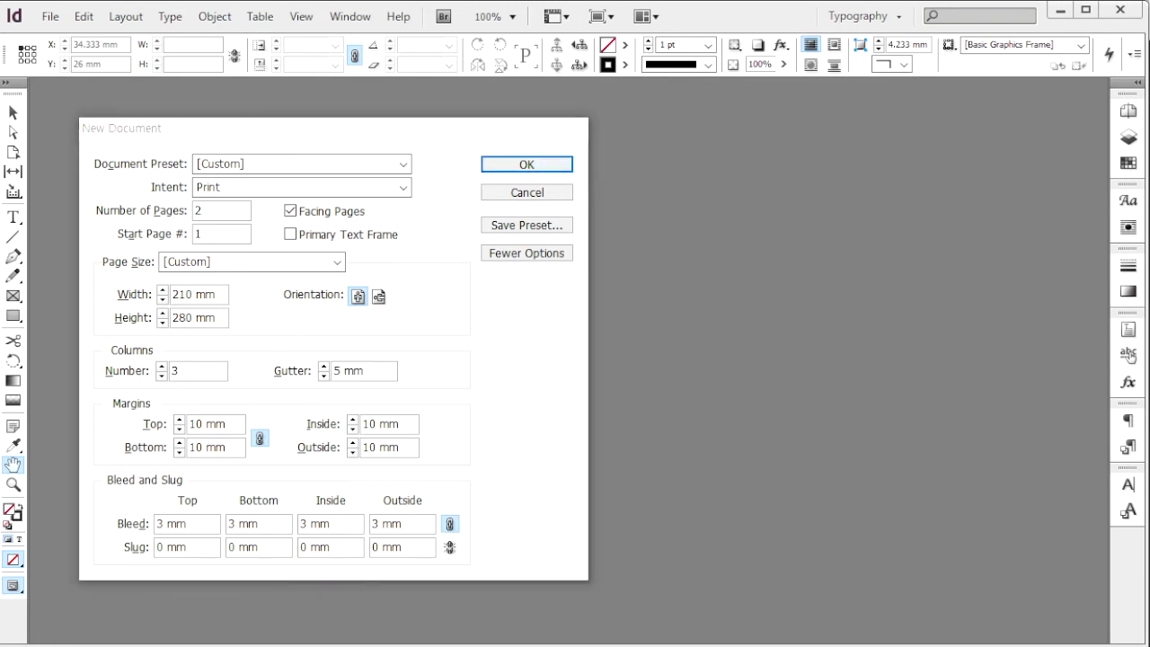
key("Return")
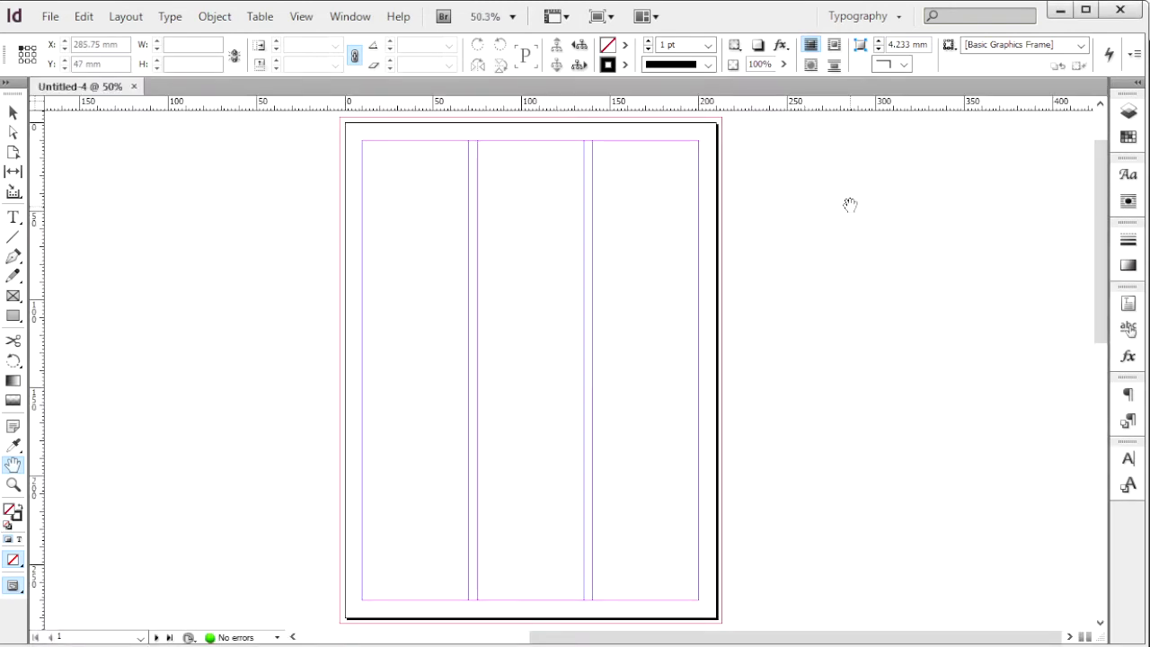
Turn off document page shuffling to join pages 1 and 2 into one spread, and save the document as 수험번호-성명-3
key("F12")
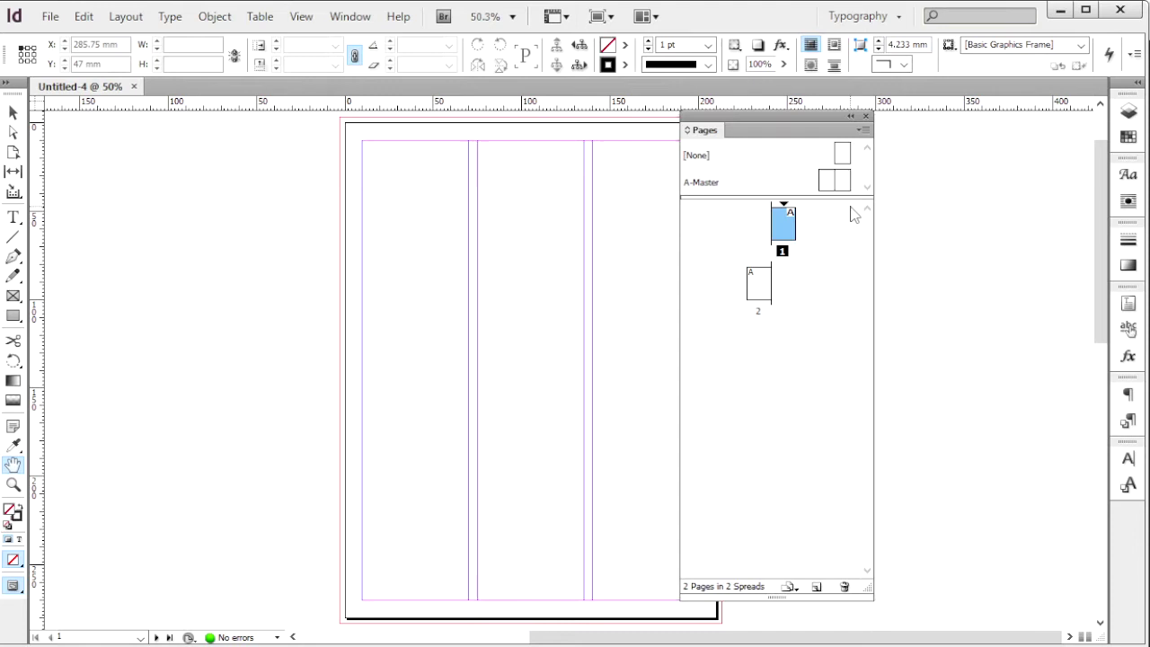
right_click(758, 288)
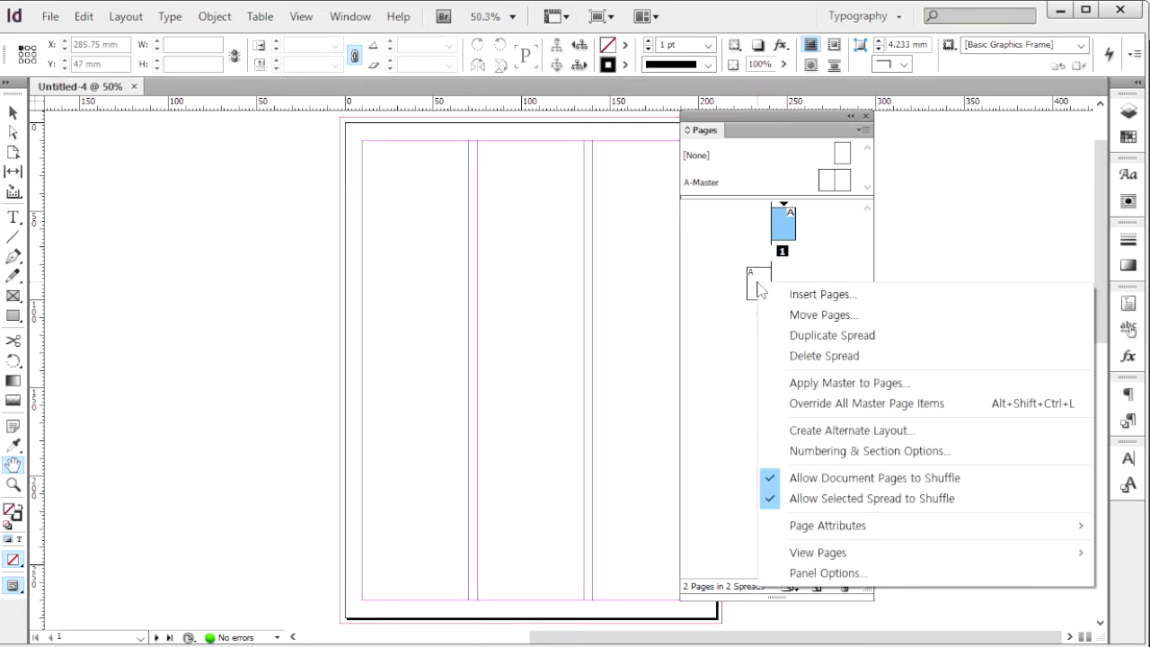
left_click(772, 479)
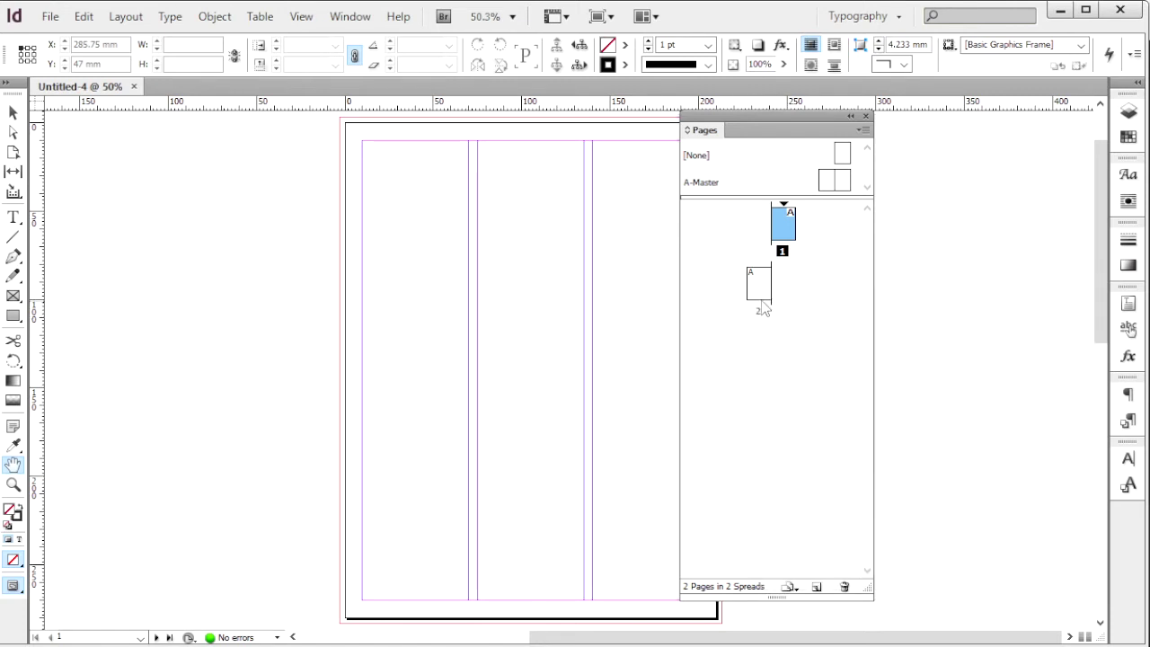
left_click_drag(761, 301, 769, 239)
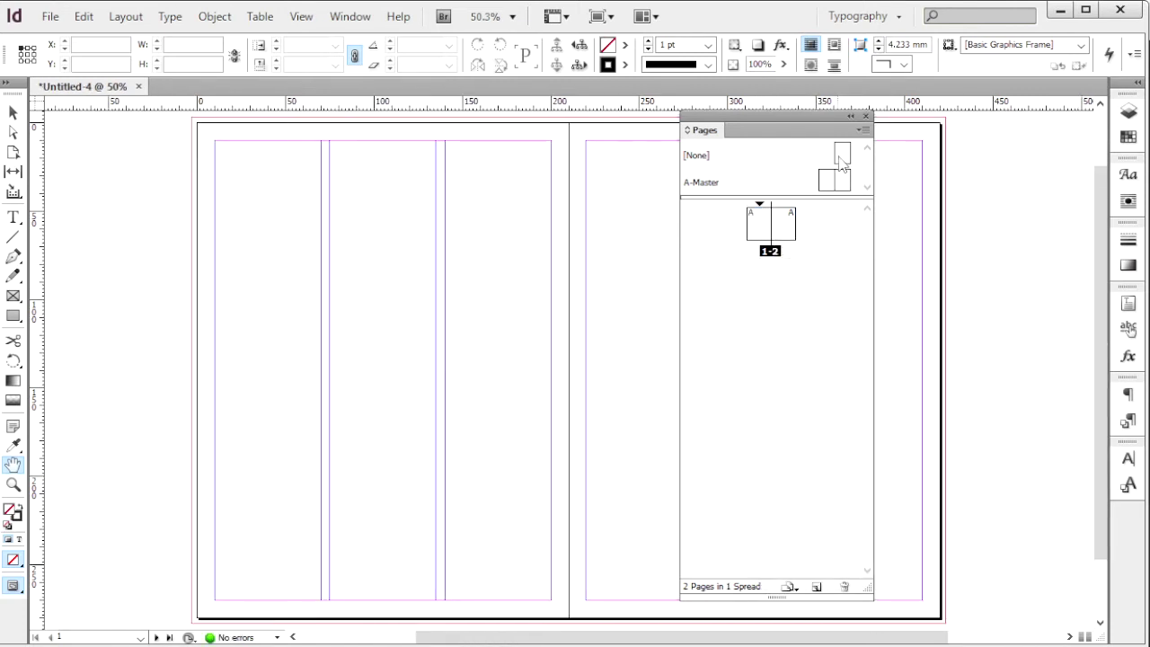
key("ctrl+s")
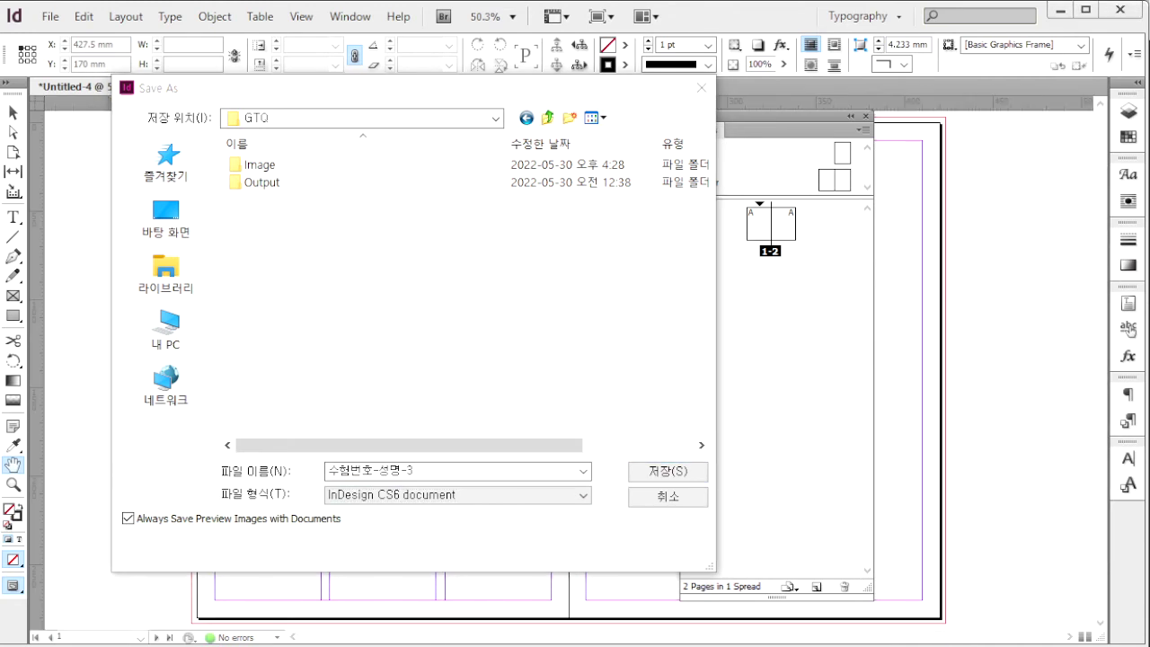
key("Return")
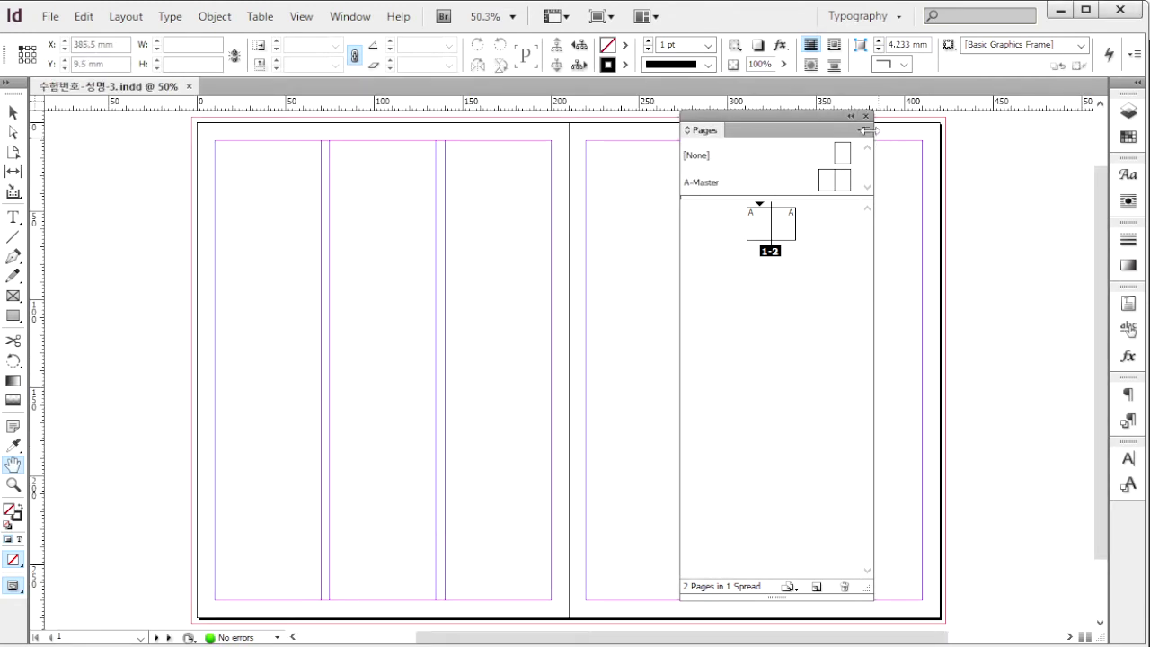
Create a two-page B-Master of 210 x 280 mm with no base master and apply it to pages 1-2
left_click(864, 132)
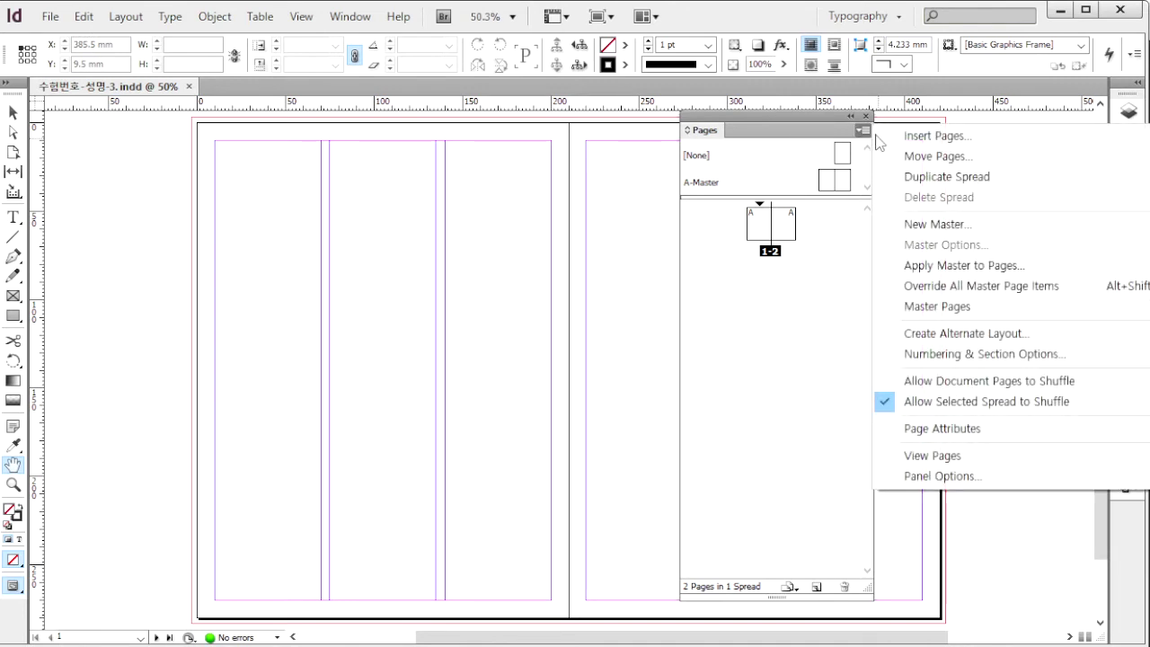
left_click(923, 227)
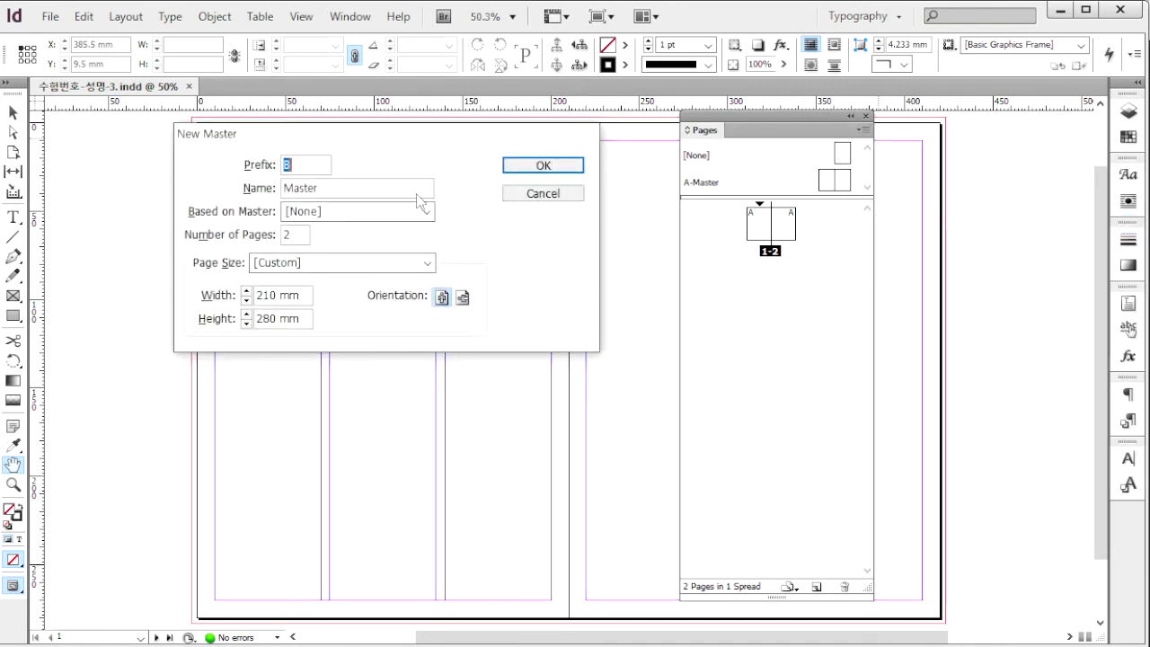
left_click(543, 165)
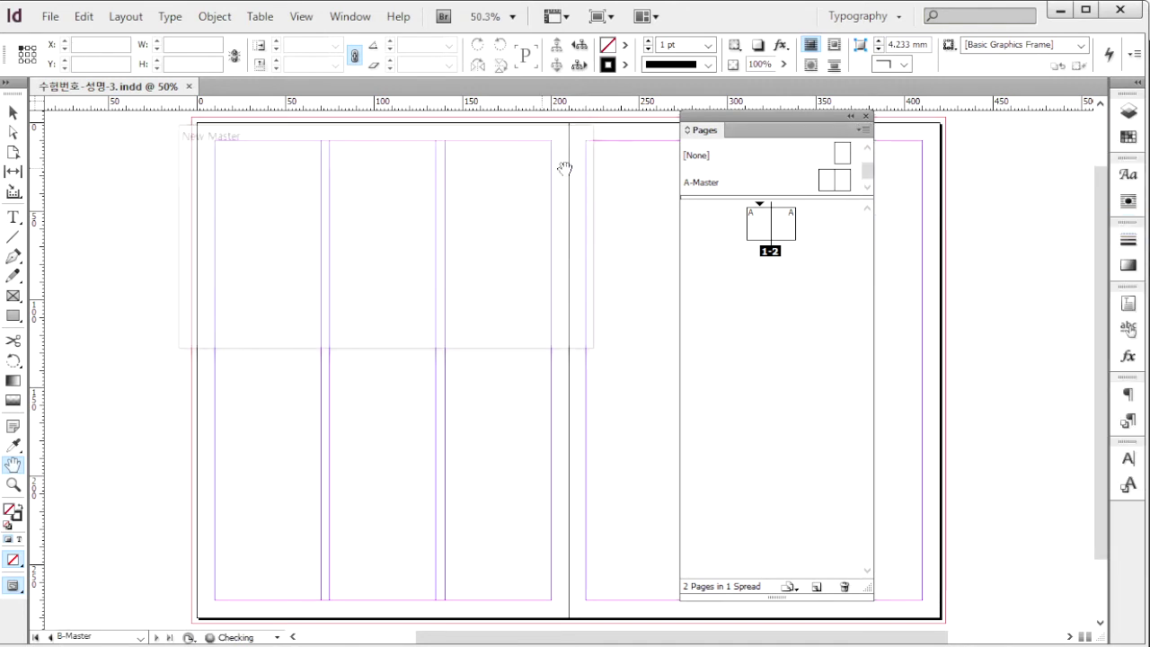
left_click_drag(816, 197, 789, 259)
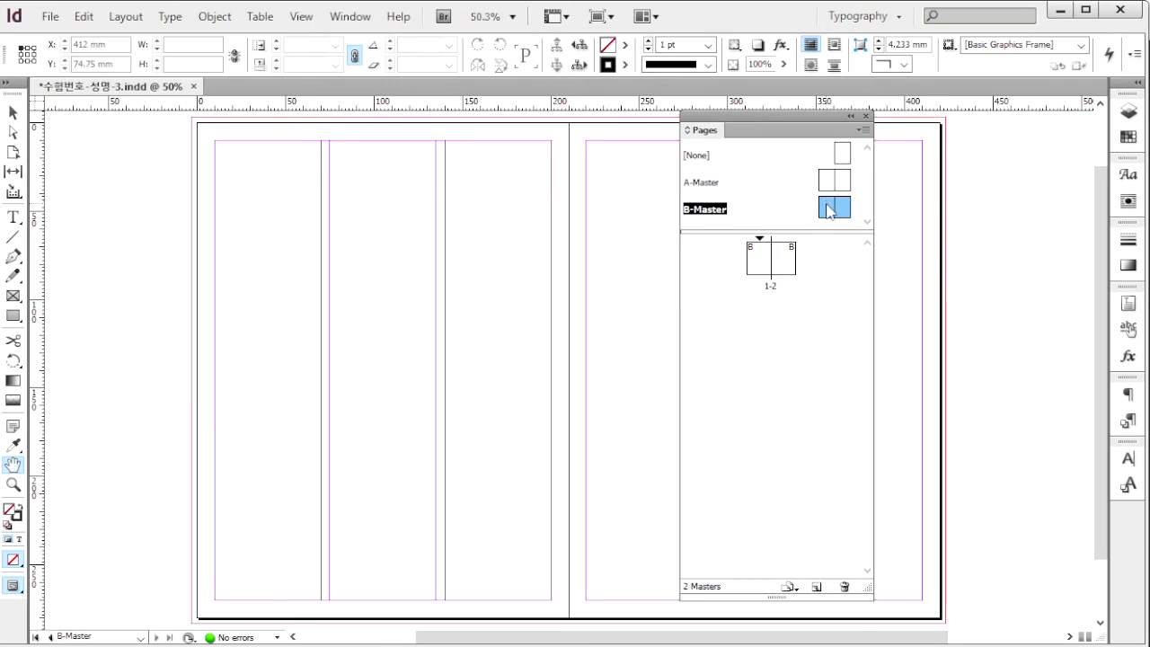
Add a page number marker near the foot of the B-Master's left page in Arial Bold 40 pt, C70 Y100, at 50% opacity
double_click(828, 213)
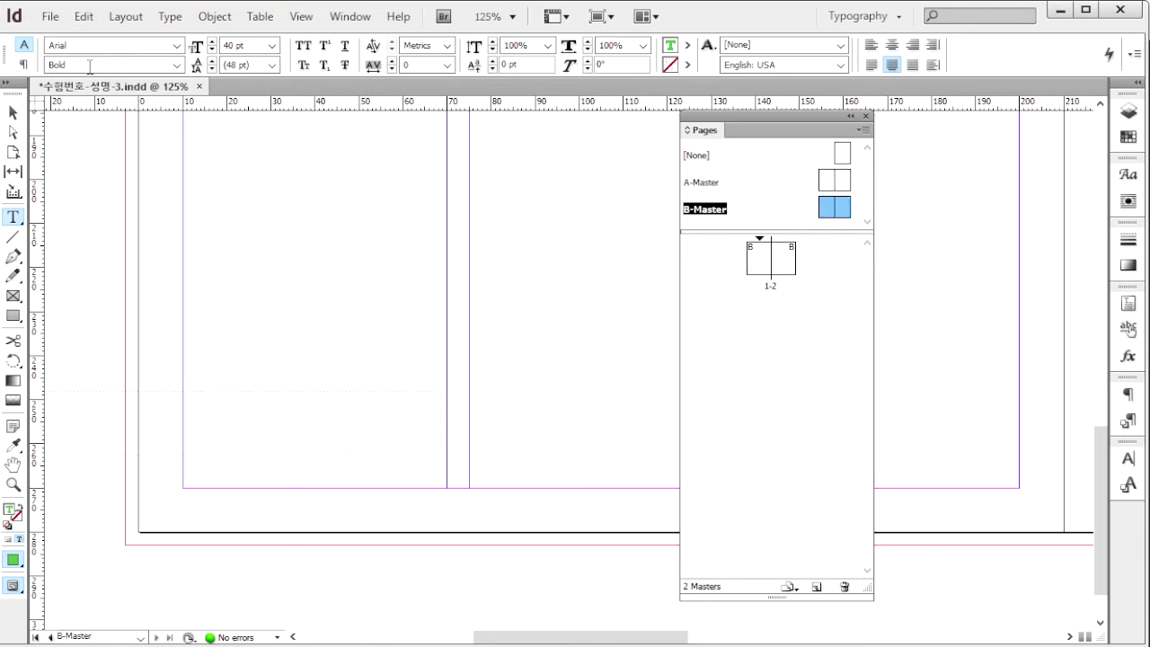
key("F6")
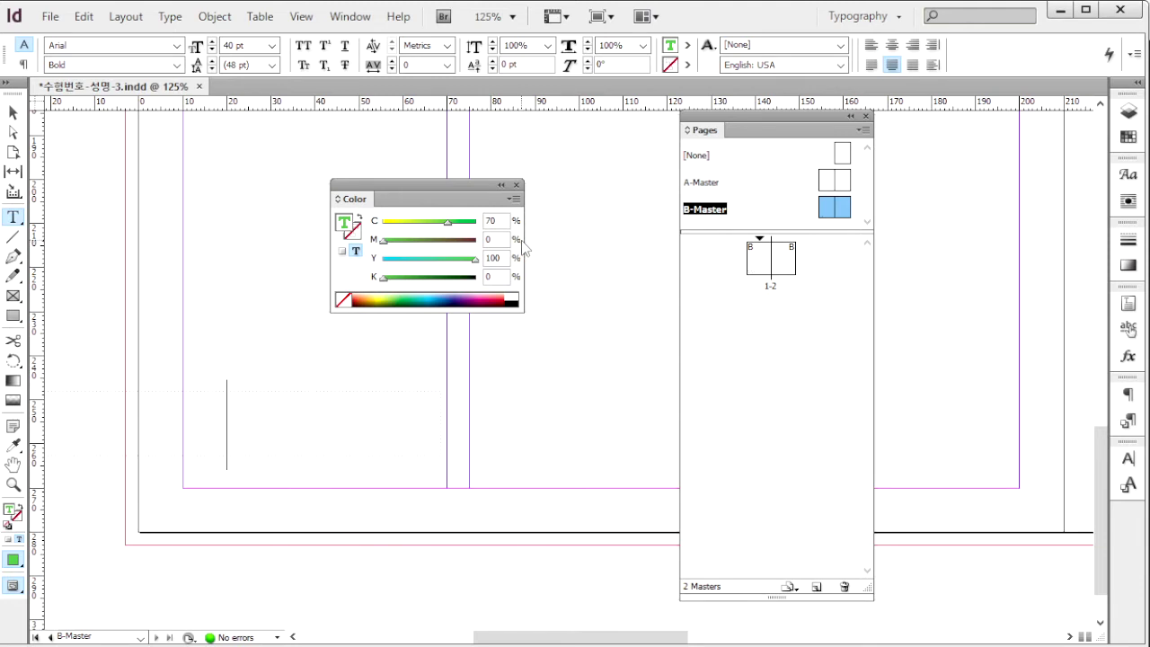
right_click(312, 411)
type("B")
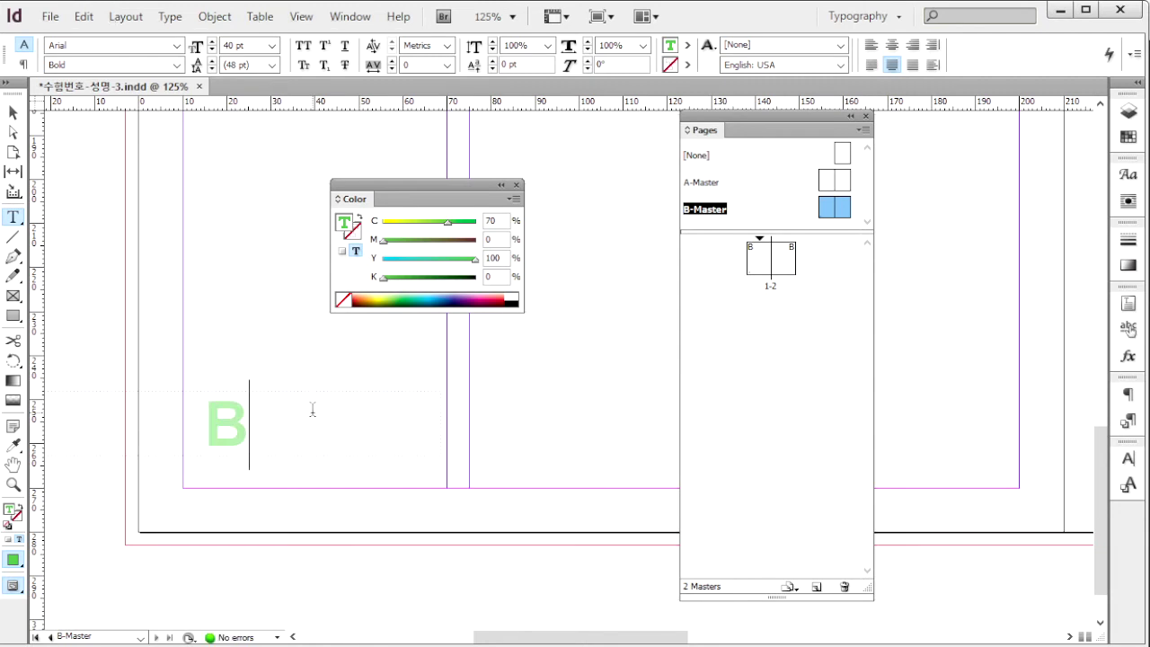
key("Escape")
left_click(783, 65)
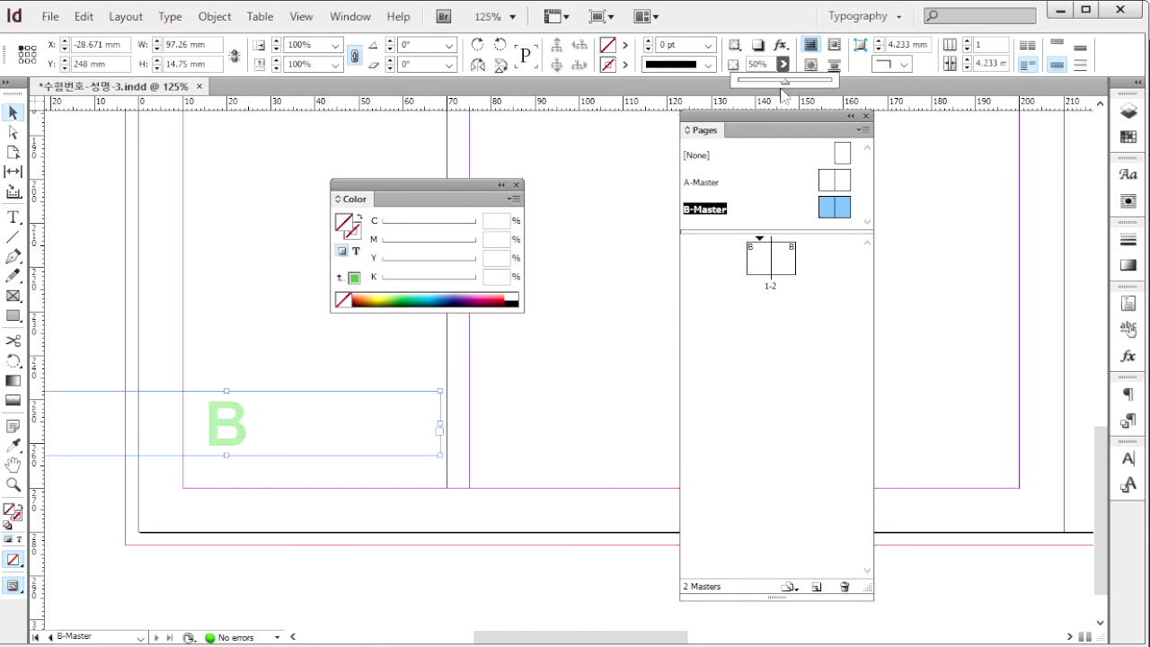
left_click(769, 64)
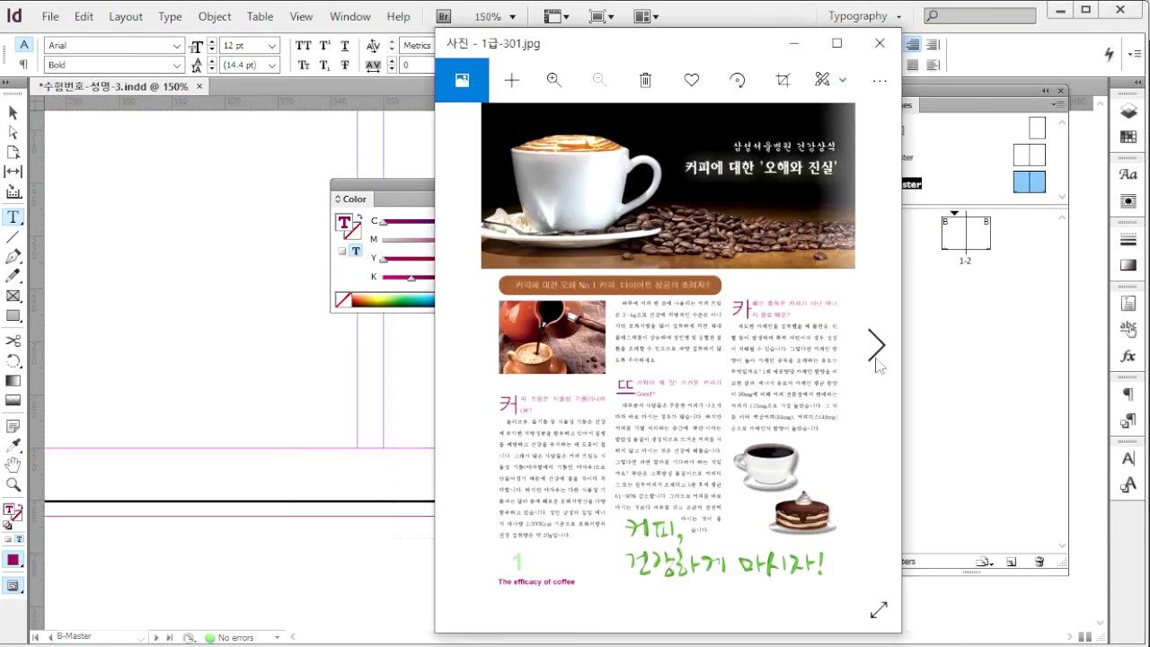
Check the 'Kind of coffee' footer on the B-Master's right page against the reference picture following 1급-301.jpg
left_click(876, 351)
left_click(765, 20)
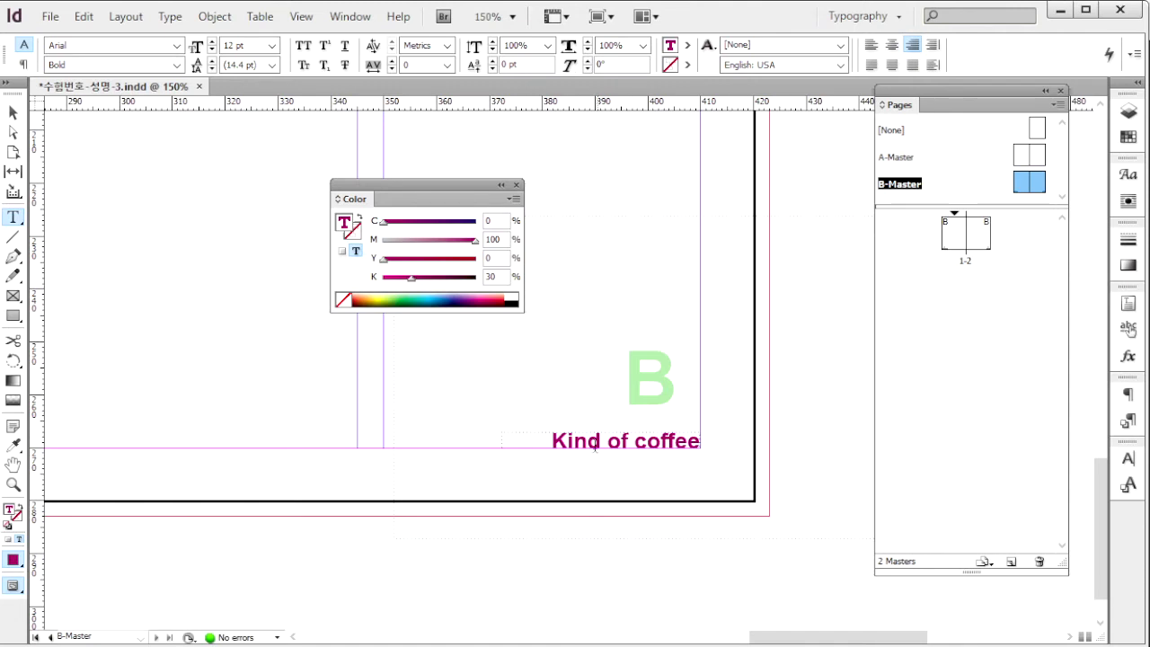
left_click_drag(553, 441, 716, 441)
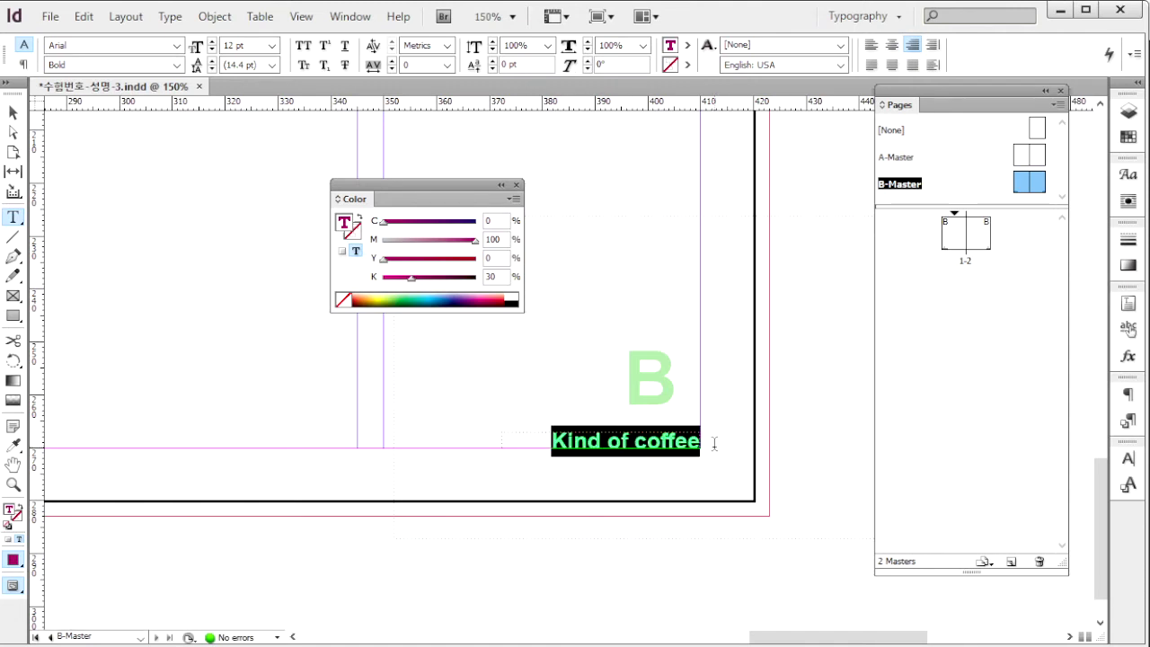
key("Right")
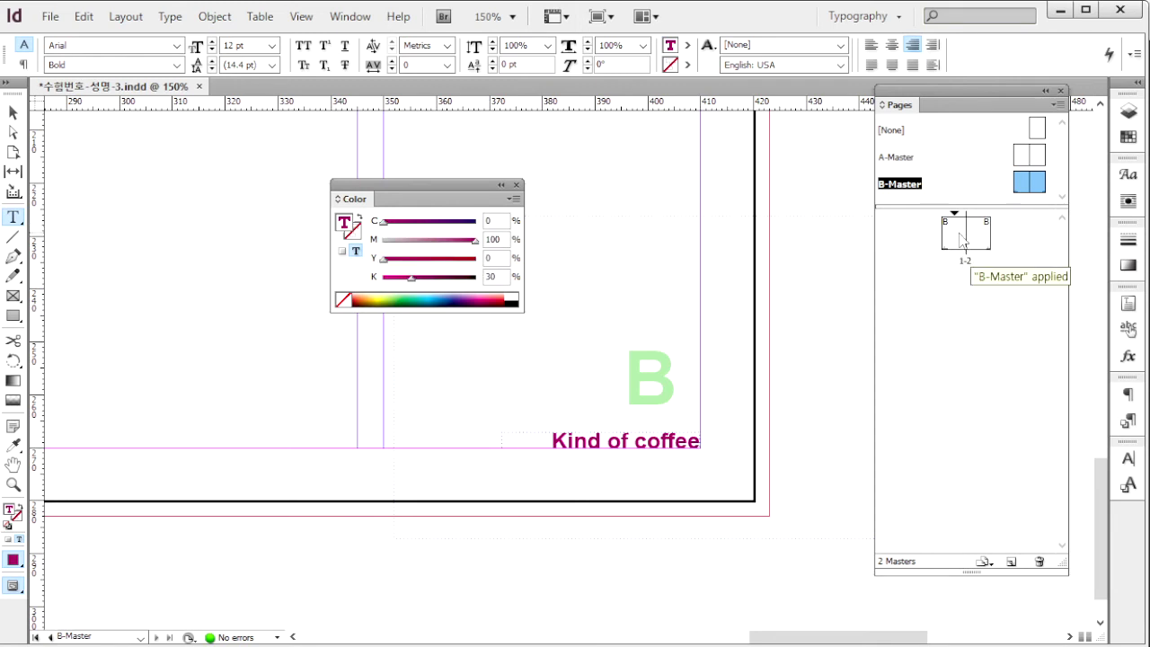
Place the picture 1급-14.jpg across the top of page 1, from the outer bleed edge to the spine
double_click(954, 234)
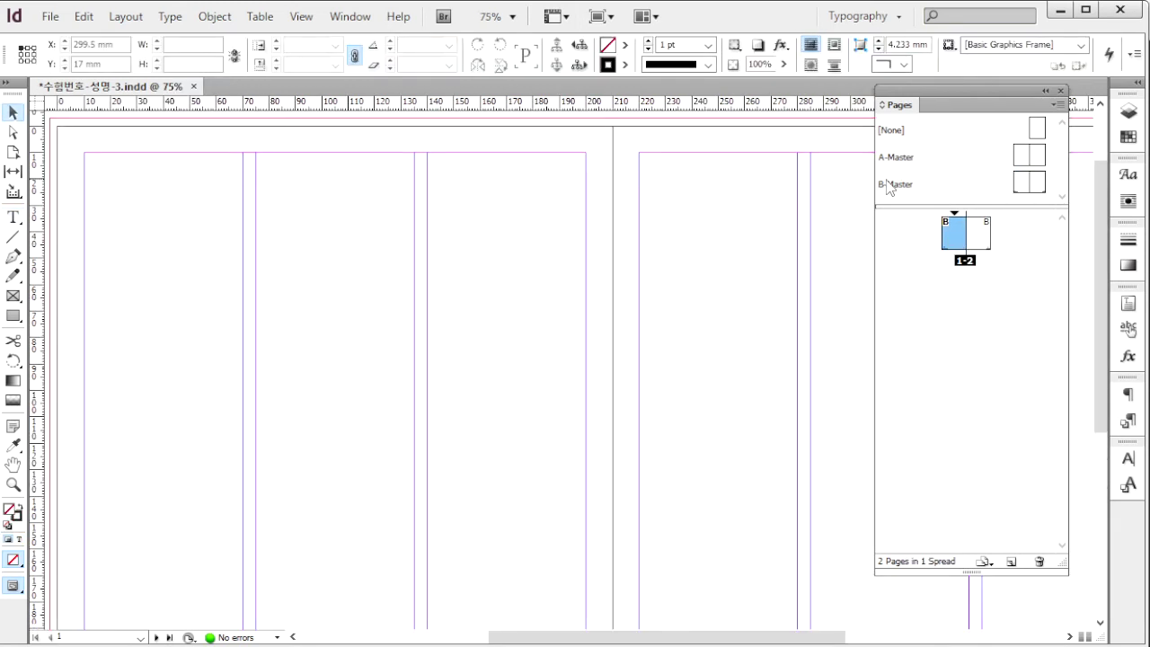
key("alt+Tab")
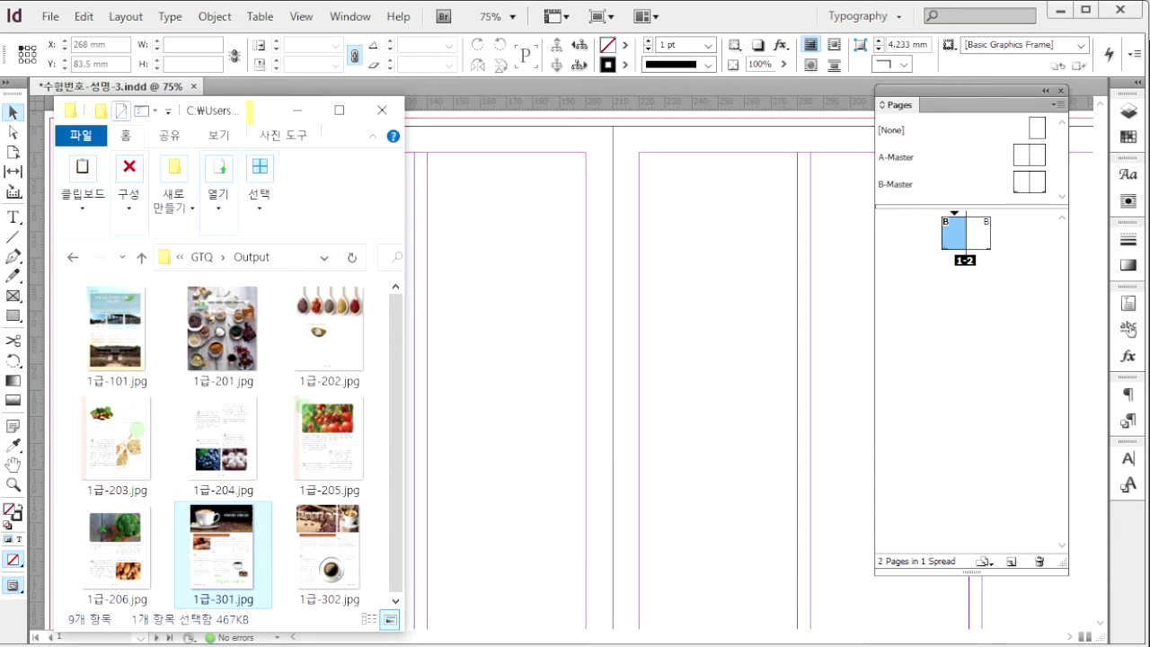
key("alt+Tab")
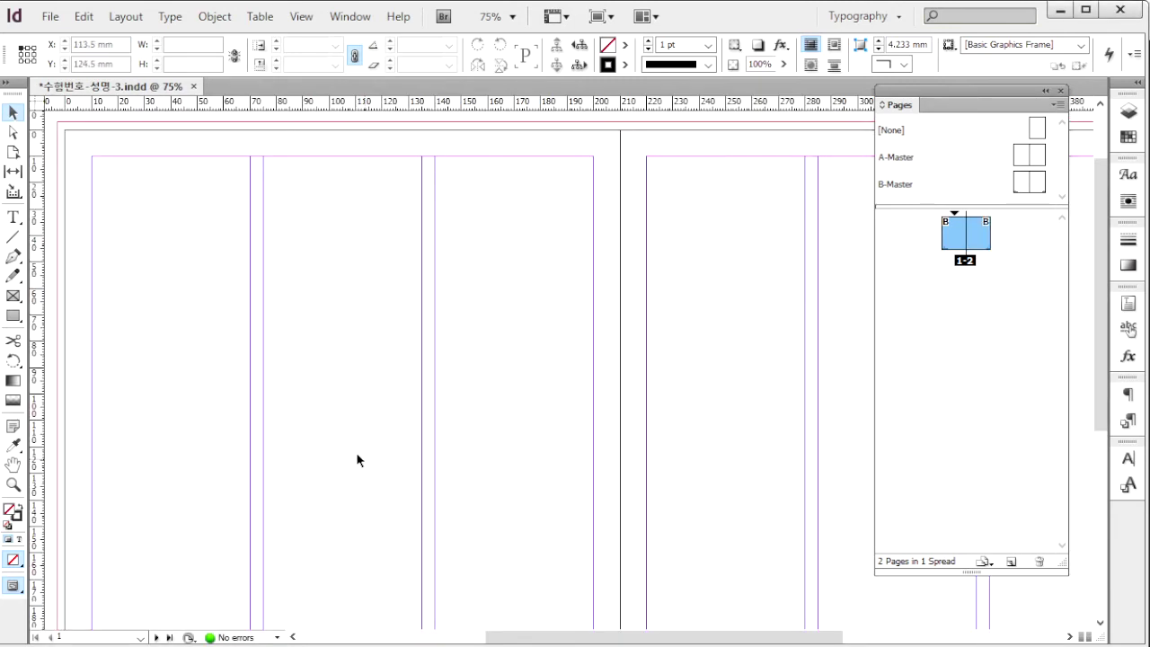
key("ctrl+d")
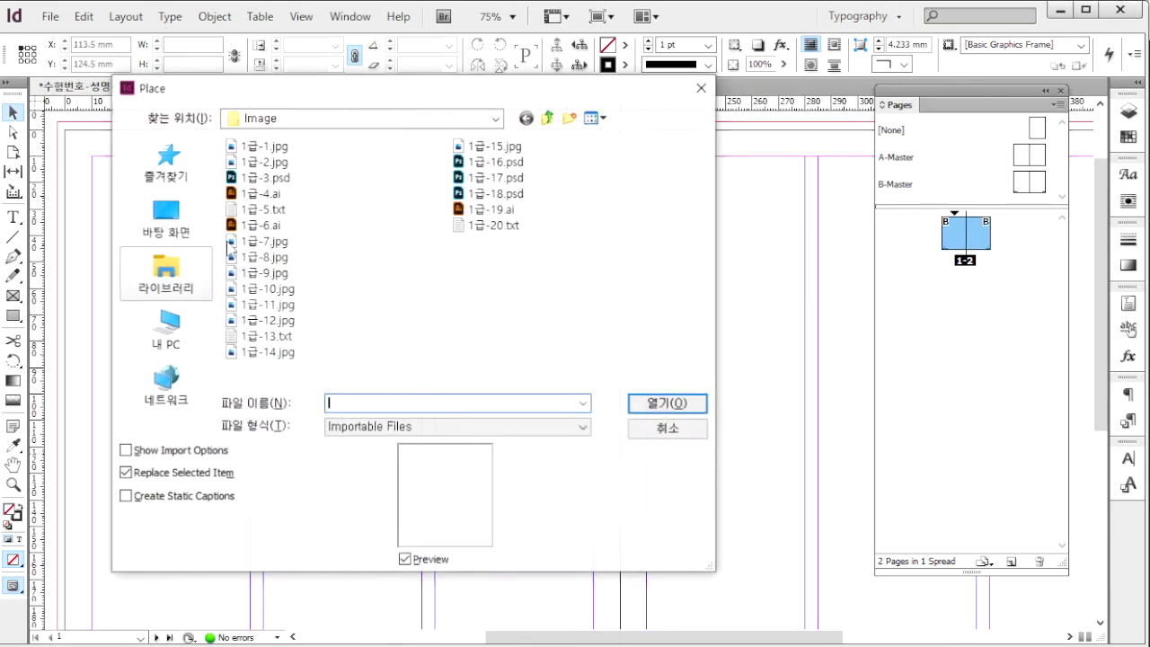
left_click(268, 351)
left_click(631, 413)
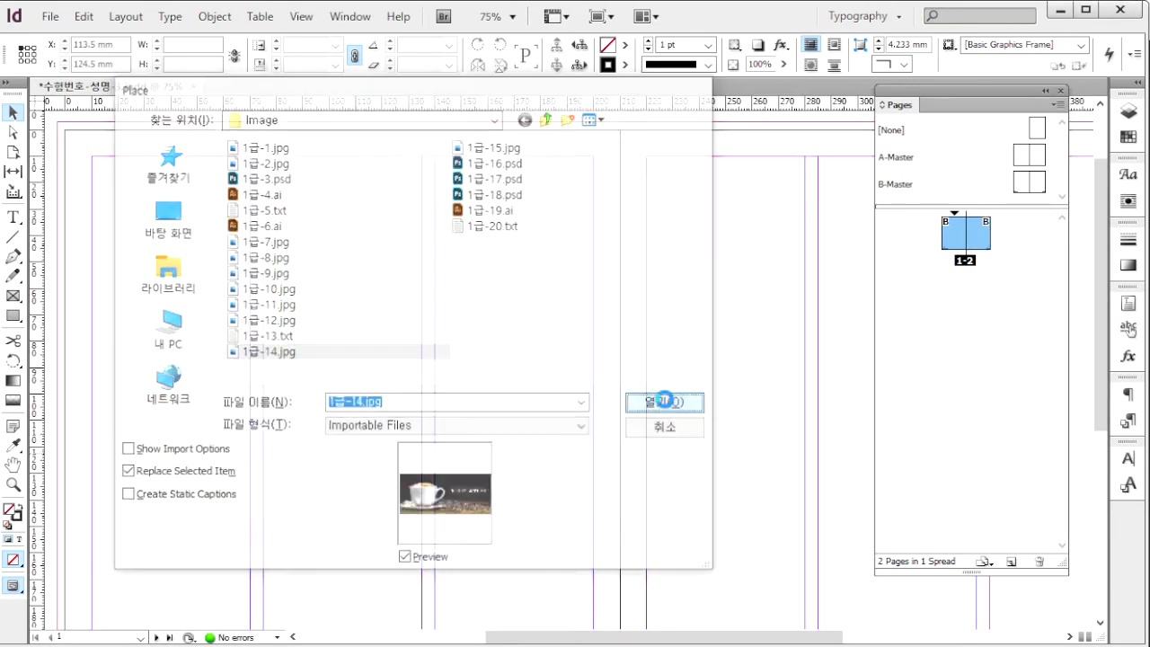
left_click_drag(60, 129, 621, 477)
left_click(294, 449)
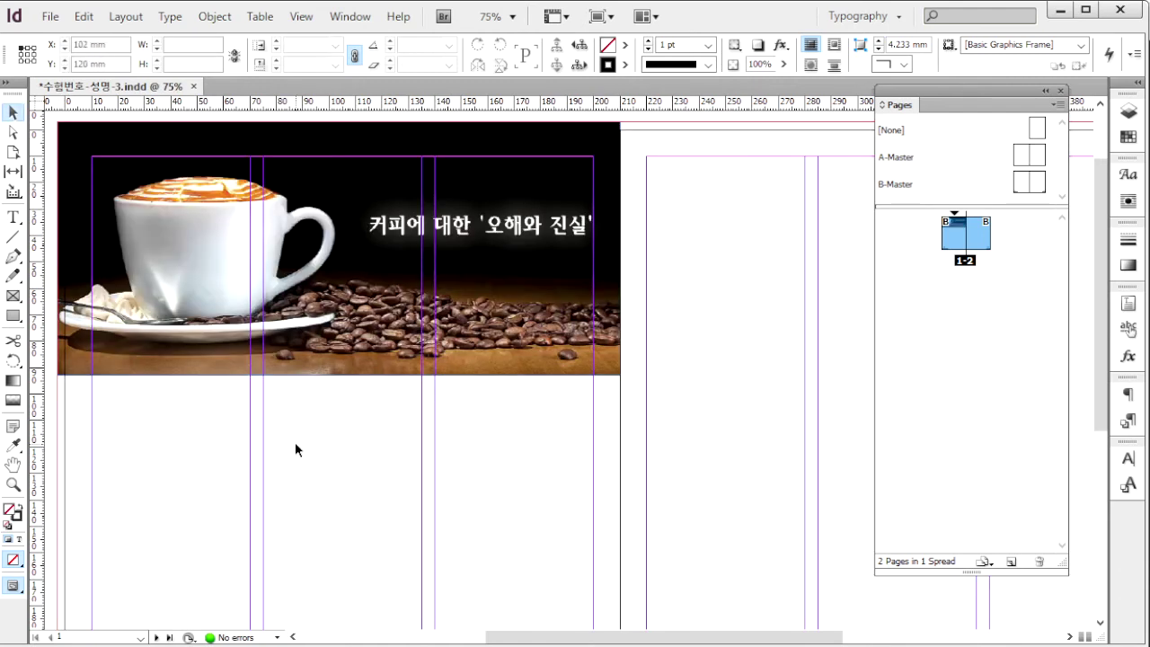
Place the picture 1급-15.jpg in page 1's first column below the header picture, spanning the full column width
key("ctrl+d")
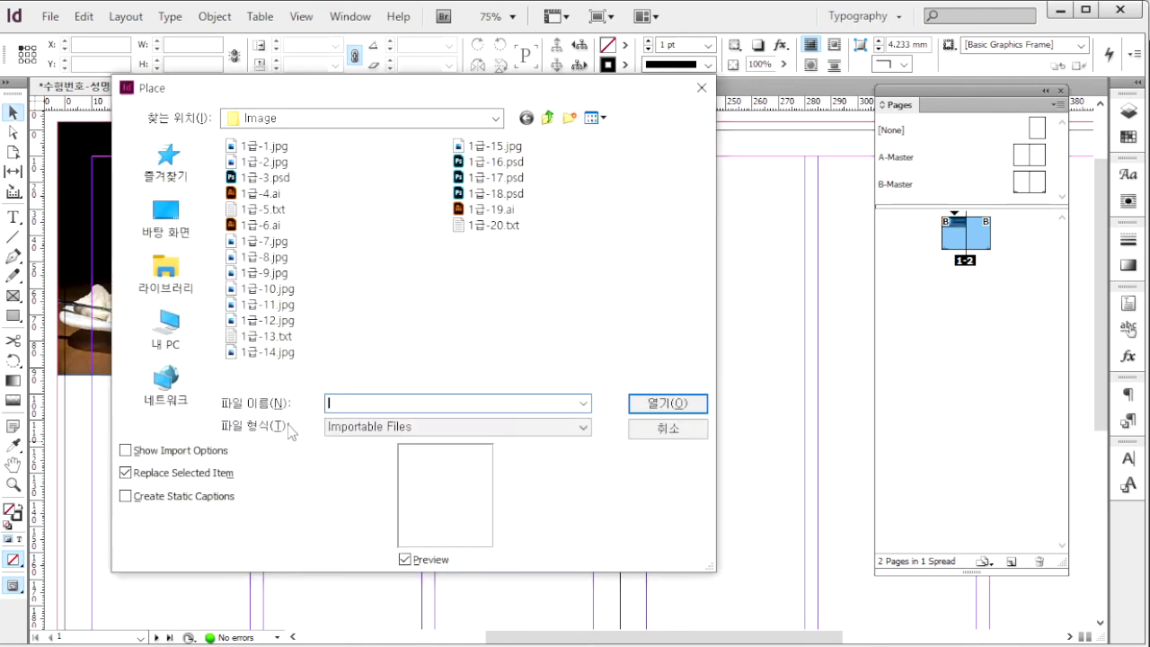
left_click(492, 145)
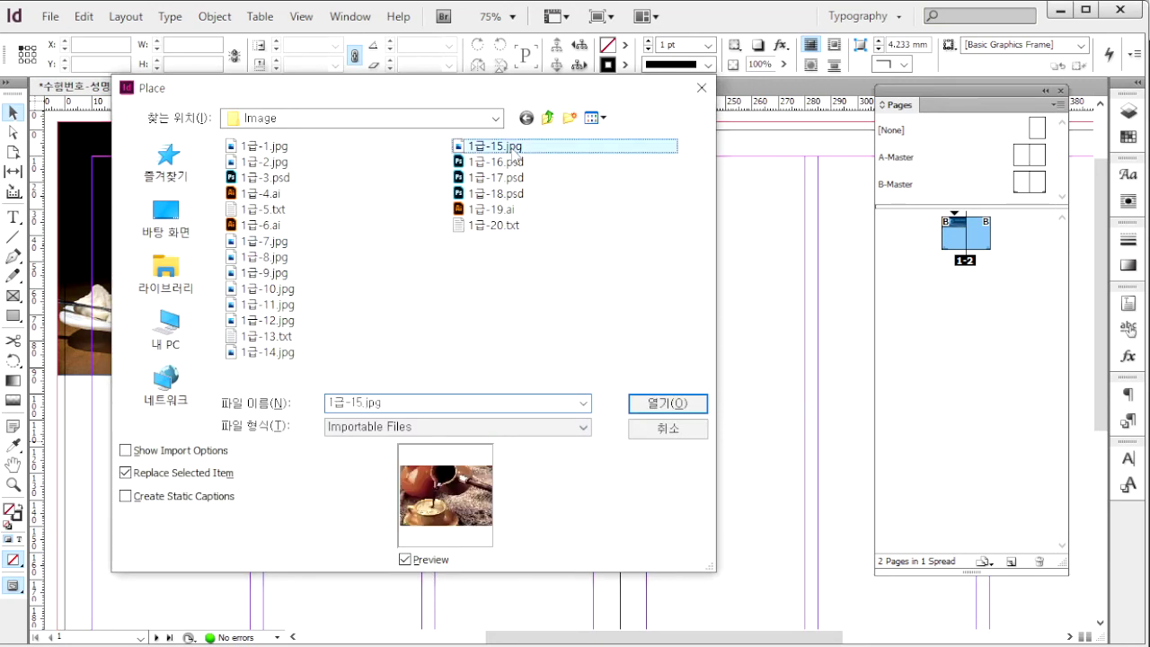
left_click(658, 402)
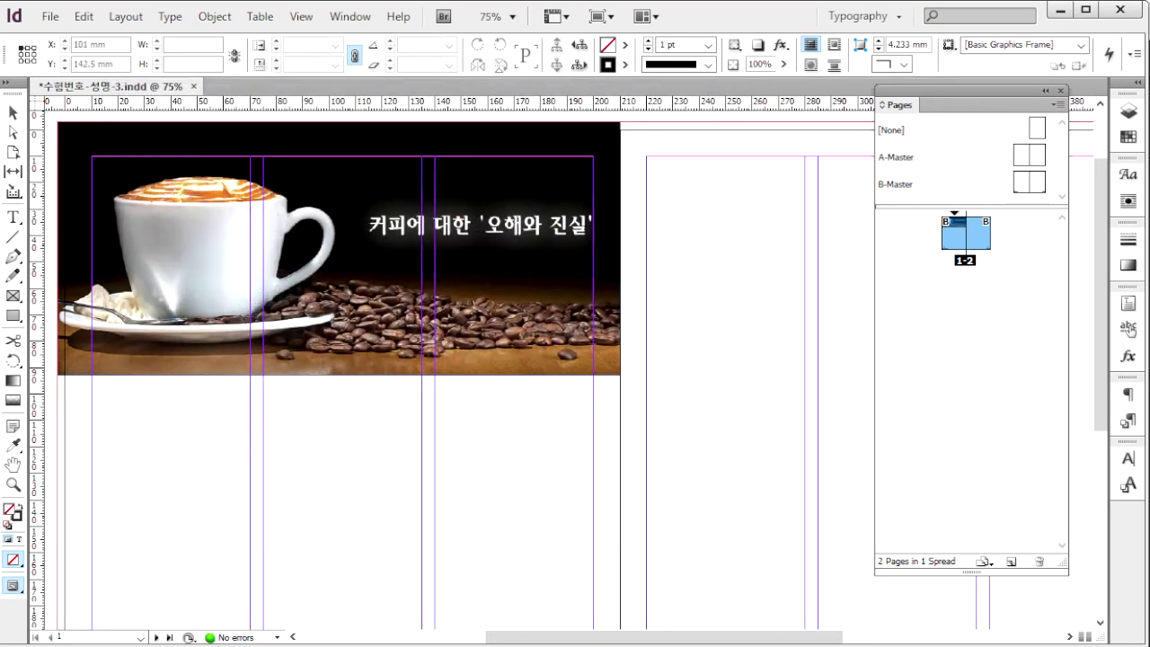
key("alt+Tab")
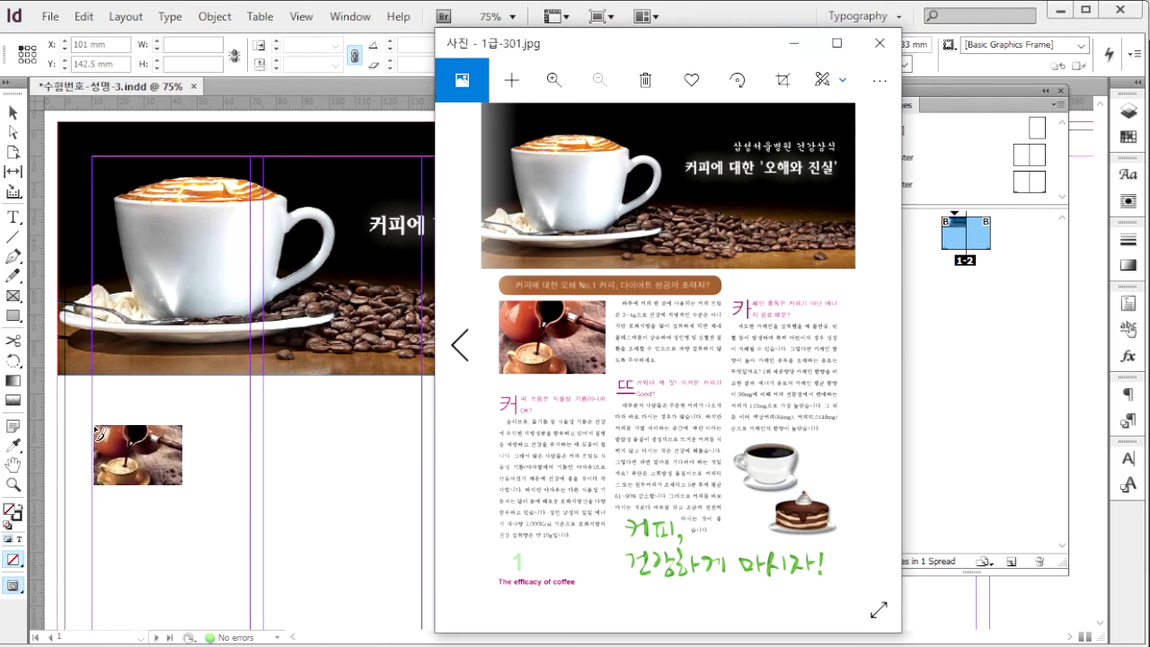
left_click_drag(92, 419, 251, 528)
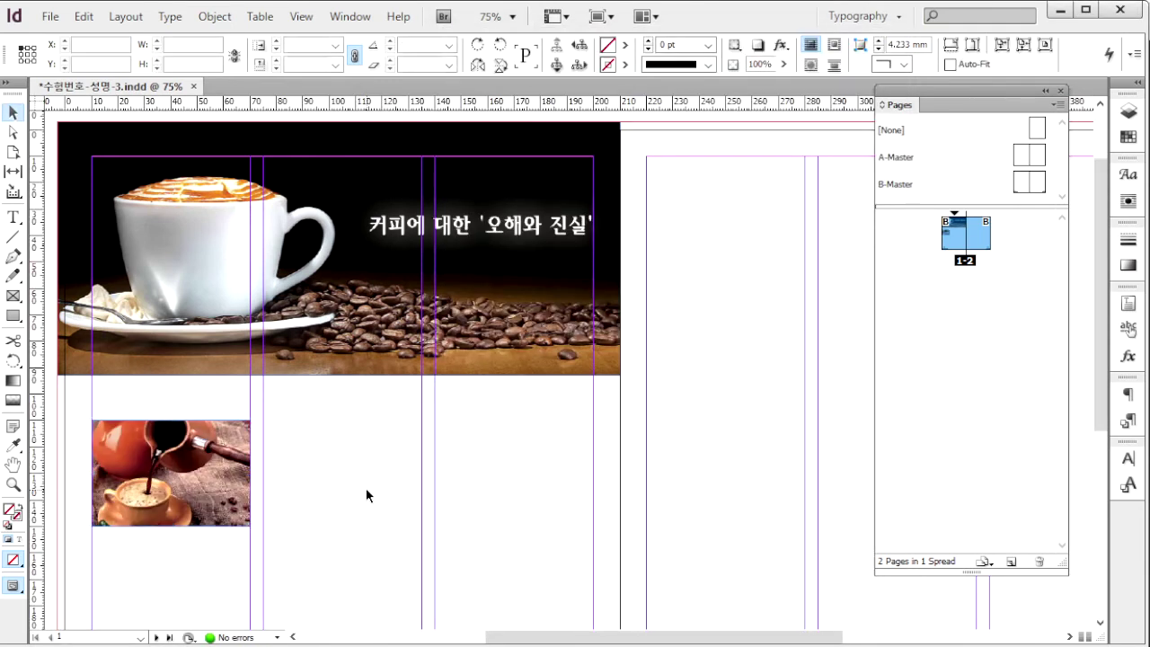
Place 1급-16.psd across the top of page 2, from the spine to the outer bleed edge, following 1급-302.jpg
key("ctrl+d")
left_click(510, 162)
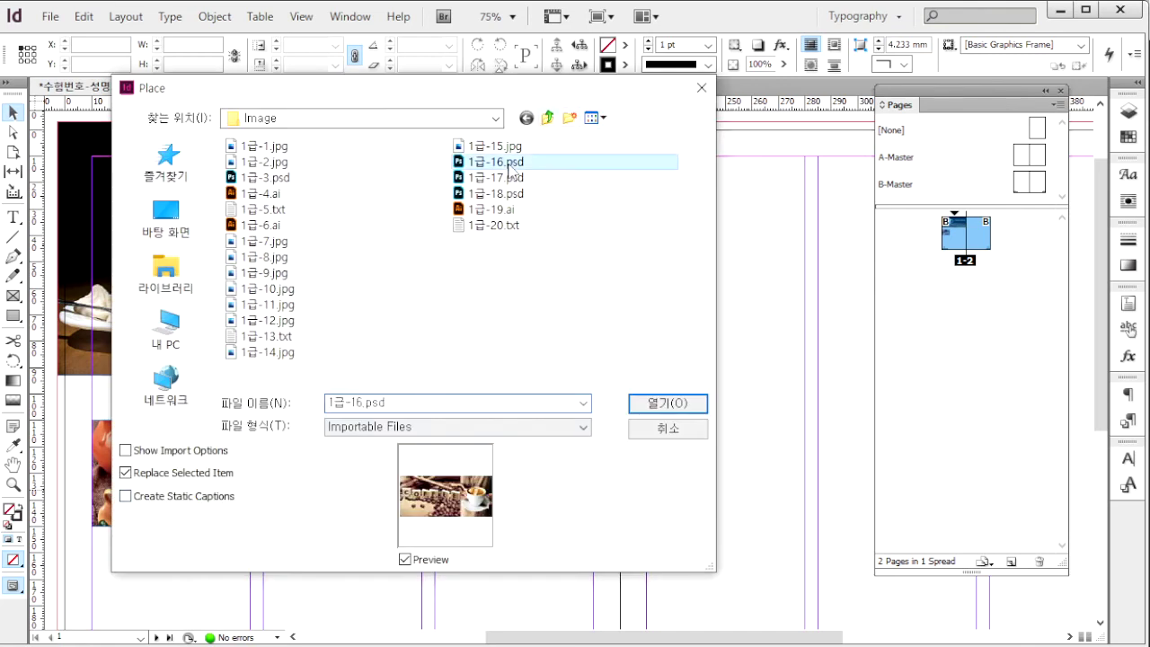
left_click(666, 403)
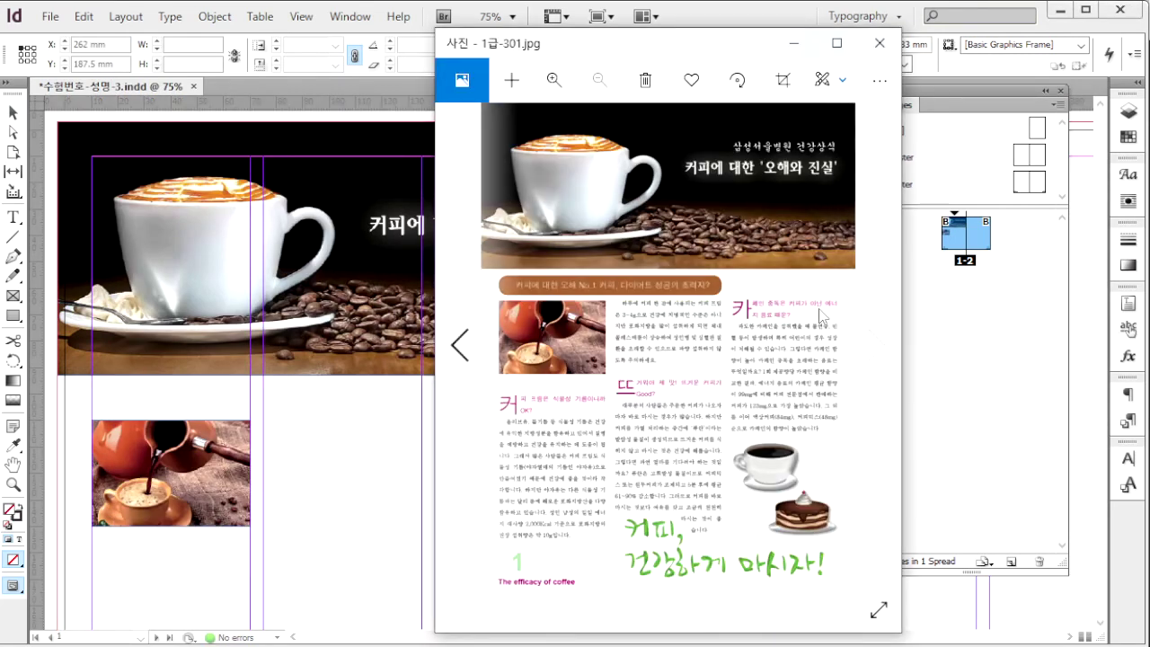
left_click(882, 352)
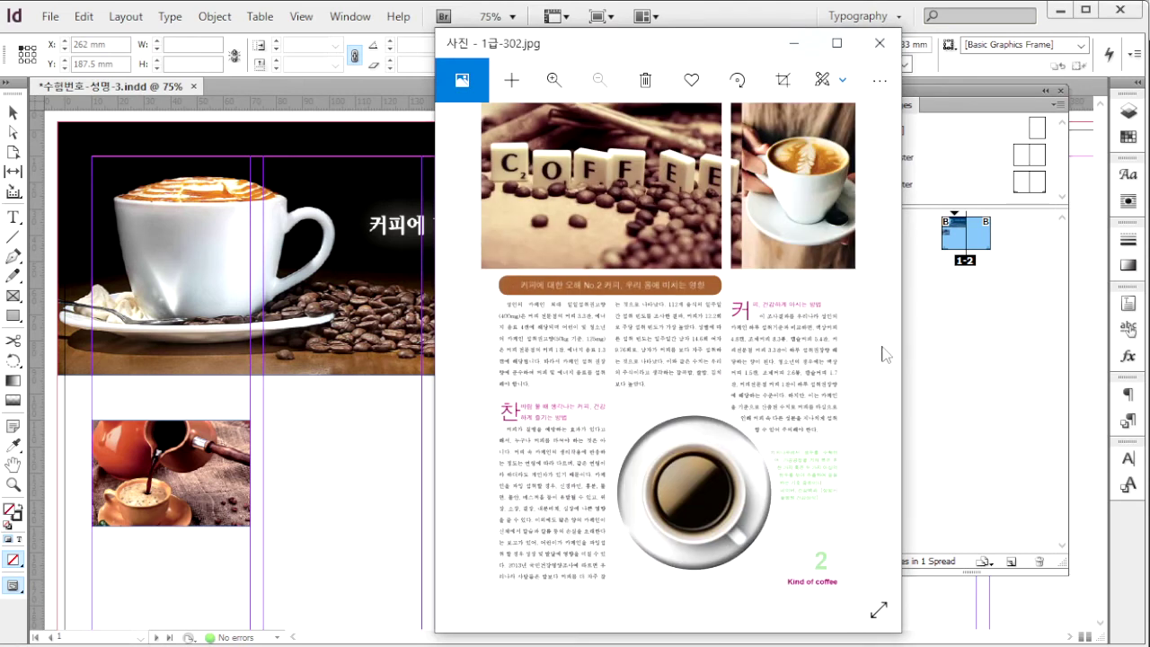
left_click(735, 12)
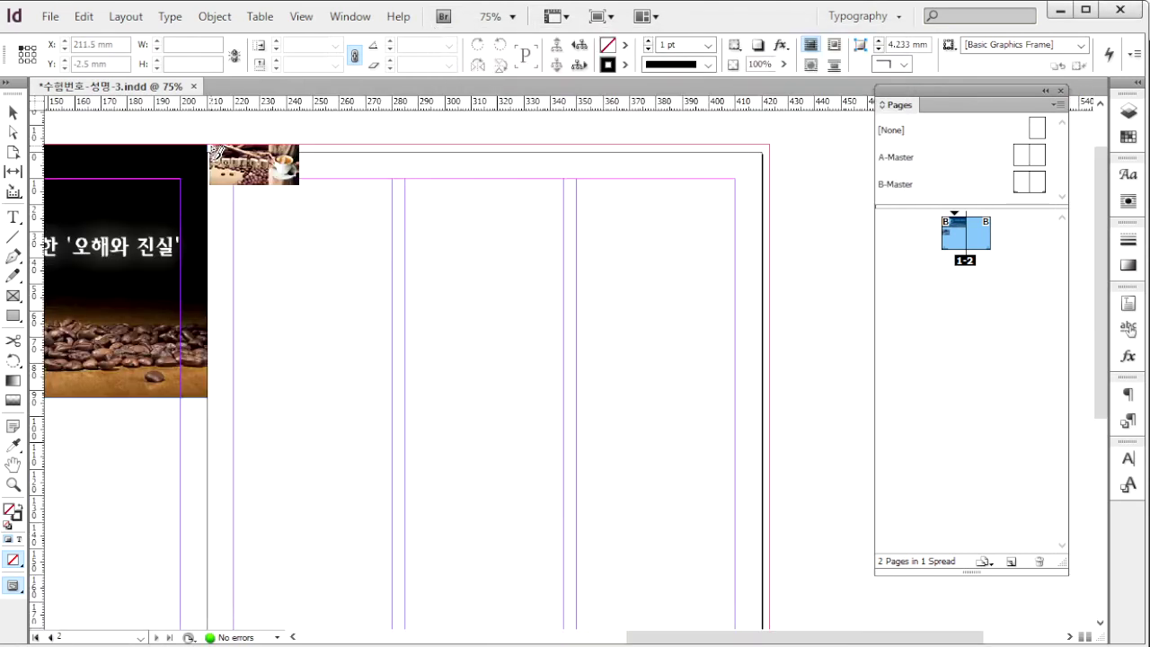
left_click_drag(207, 145, 779, 469)
Crop the COFFEE picture's frame on page 2 to about 134 mm wide so it ends at the second column's edge
key("alt+Tab")
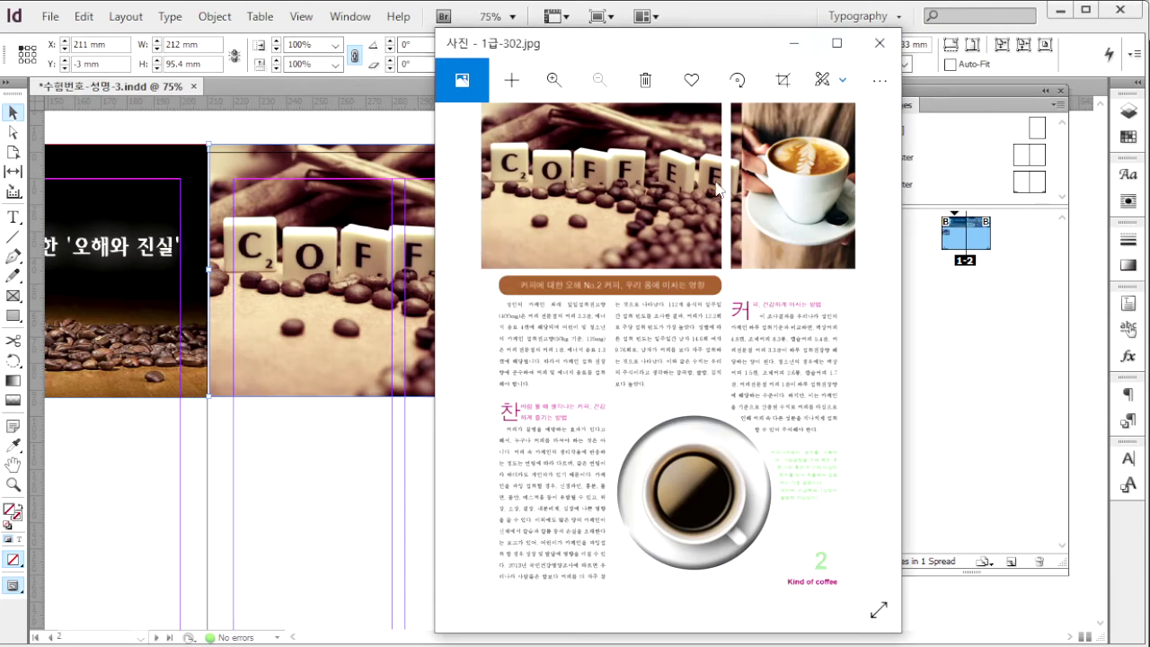
key("alt+Tab")
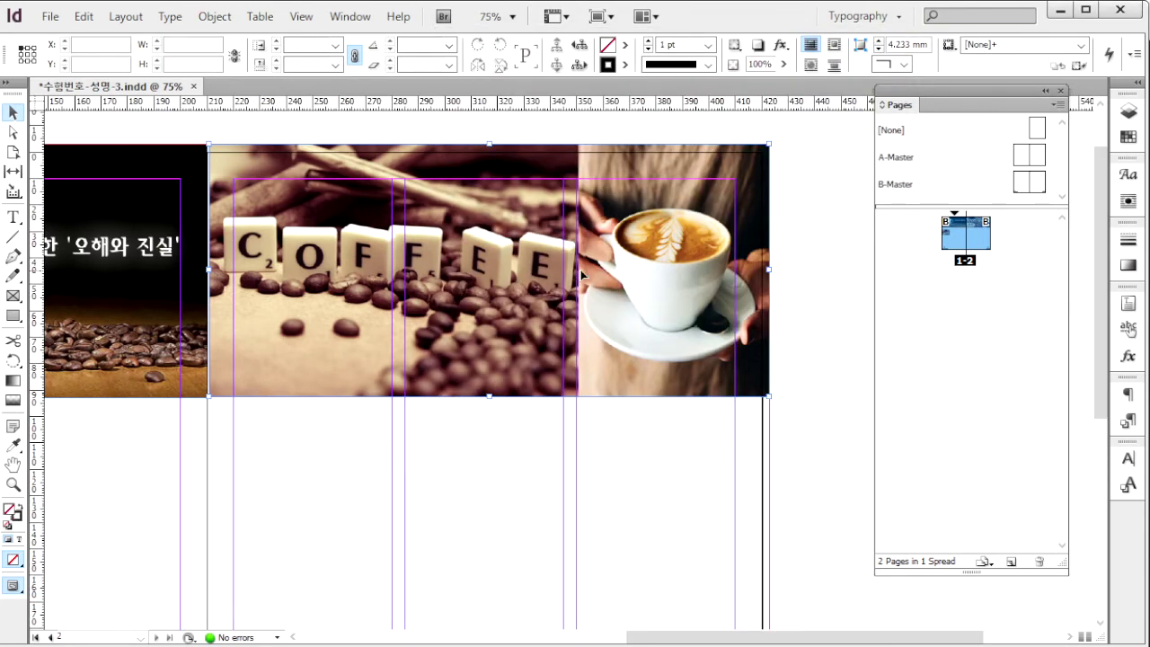
left_click_drag(770, 270, 564, 273)
key("ctrl+shift+a")
Duplicate the COFFEE picture at X 350 mm, crop the copy to the outer bleed edge and shift its content to show the latte cup
left_click_drag(248, 284, 611, 293)
left_click_drag(845, 270, 613, 261)
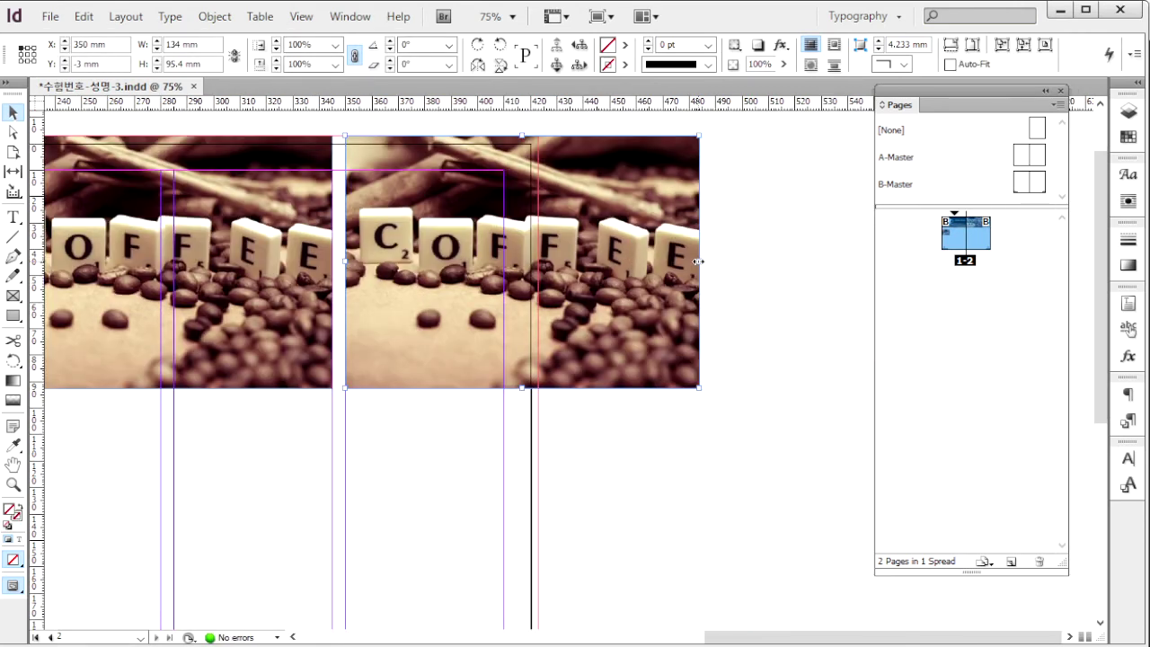
left_click_drag(697, 261, 362, 290)
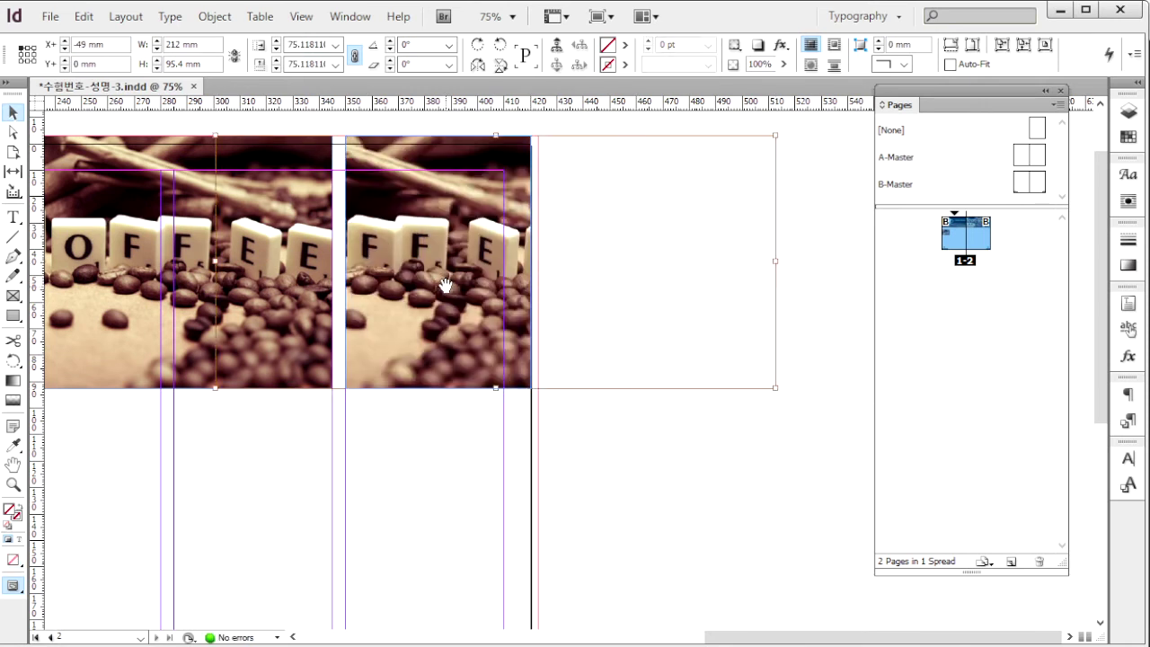
left_click_drag(446, 286, 407, 310)
left_click_drag(483, 308, 390, 308)
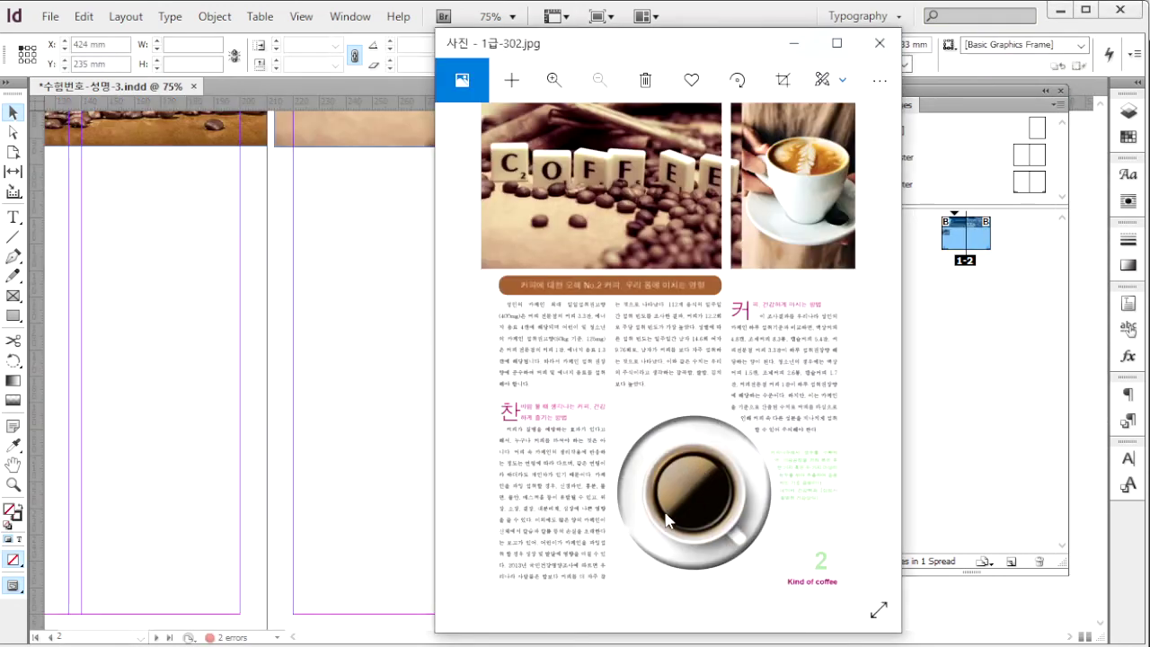
Place the coffee cup picture 1급-17.psd in the lower middle of page 2, in a frame about 128 mm wide
left_click(403, 357)
key("ctrl+d")
left_click(701, 428)
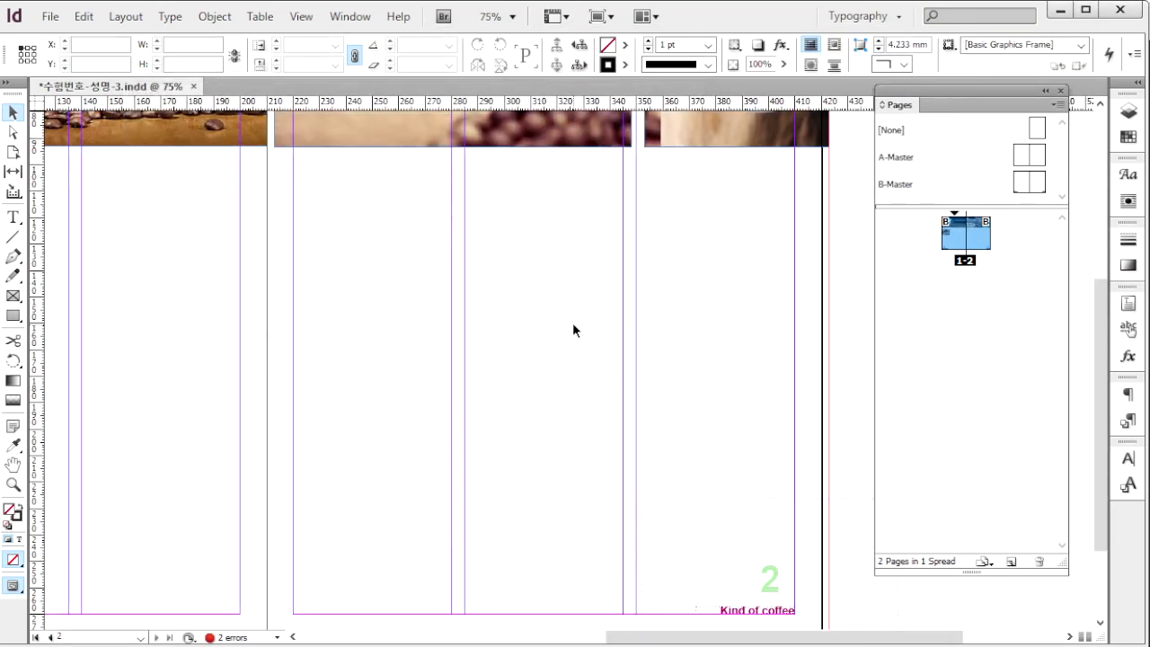
key("ctrl+d")
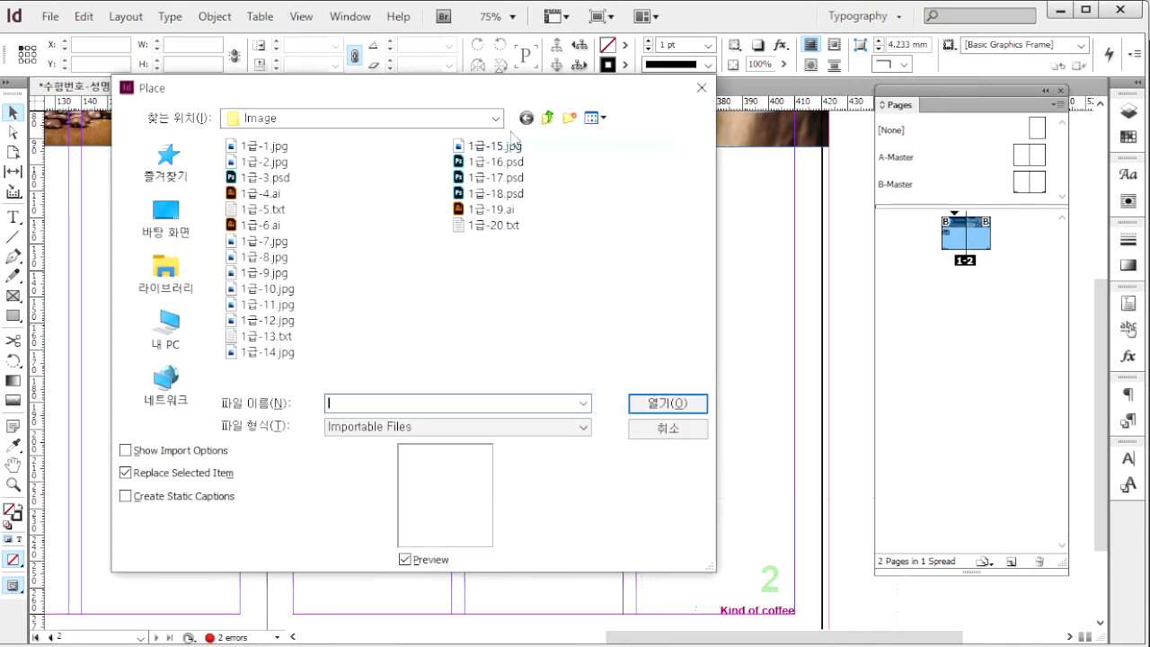
left_click(502, 178)
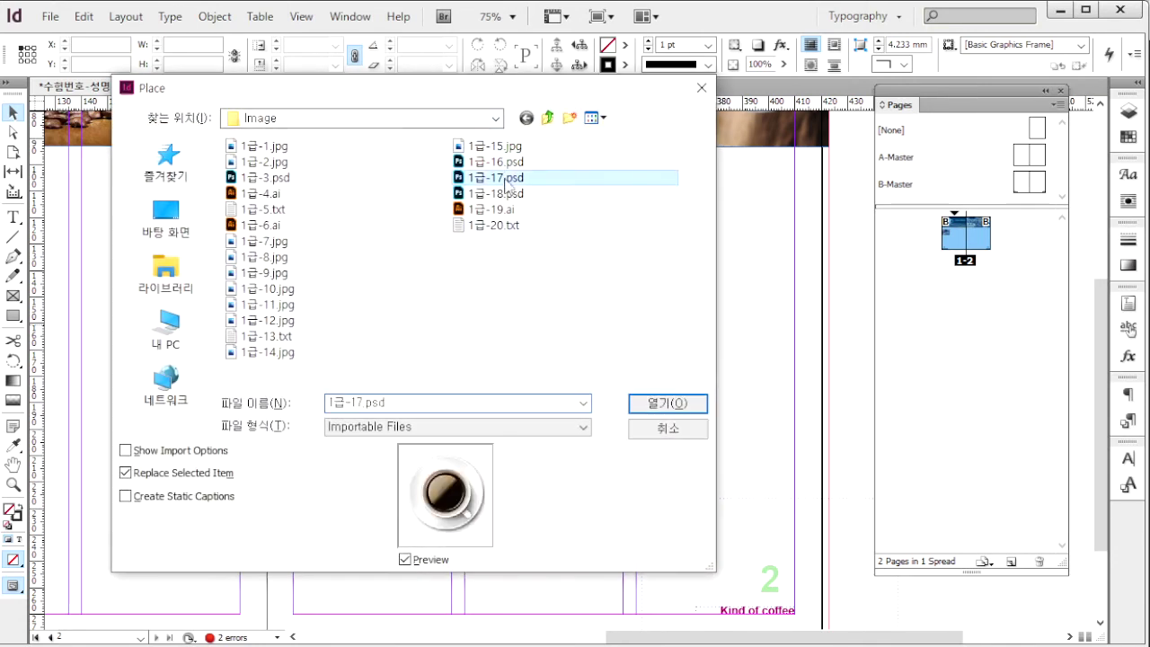
left_click(667, 404)
left_click_drag(470, 258, 754, 512)
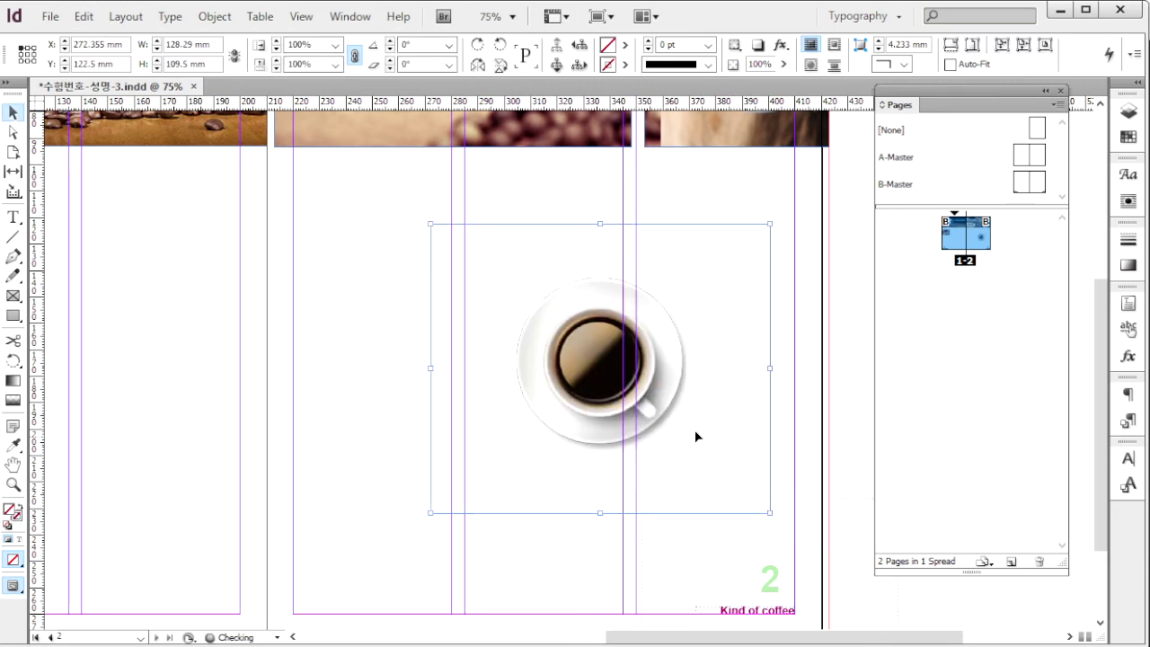
Enlarge the coffee cup picture and crop its frame closely around the saucer, to about 85.5 x 88.5 mm
double_click(656, 402)
left_click_drag(687, 478, 711, 509)
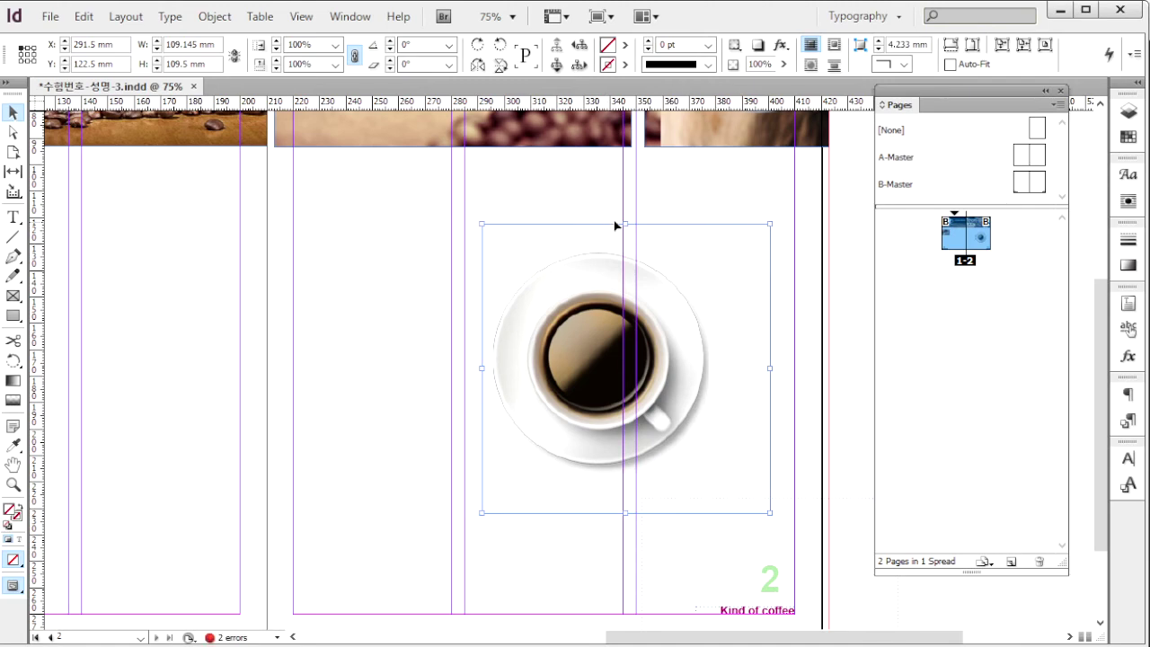
left_click_drag(627, 223, 626, 246)
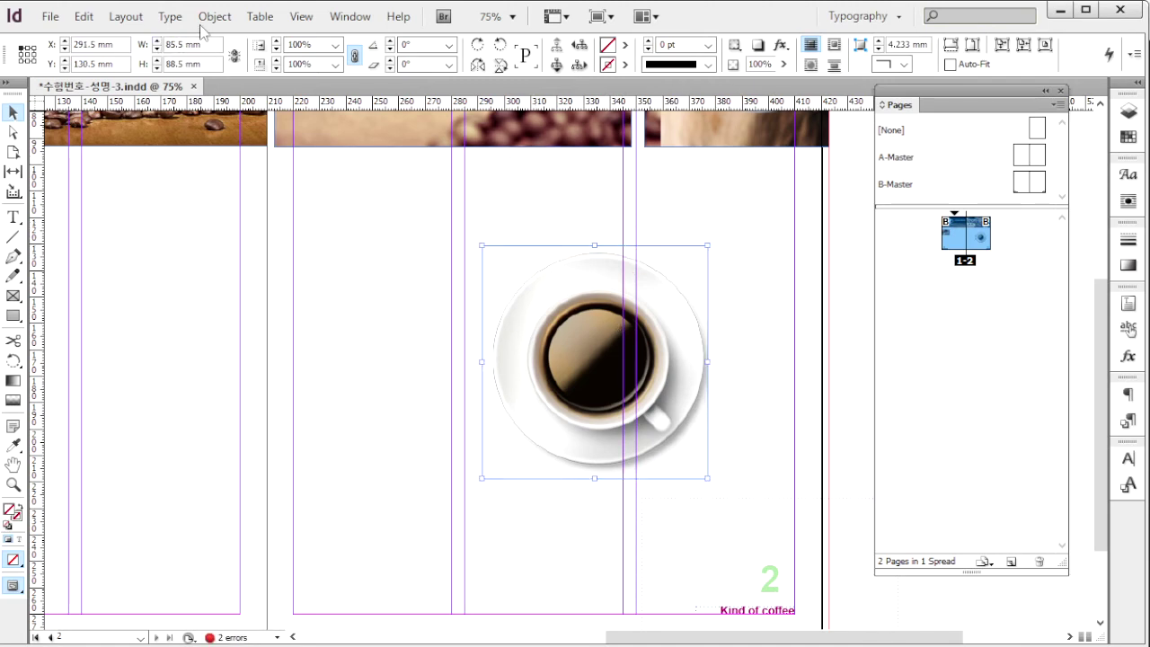
Apply a clipping path to the coffee cup picture on page 2
left_click(209, 18)
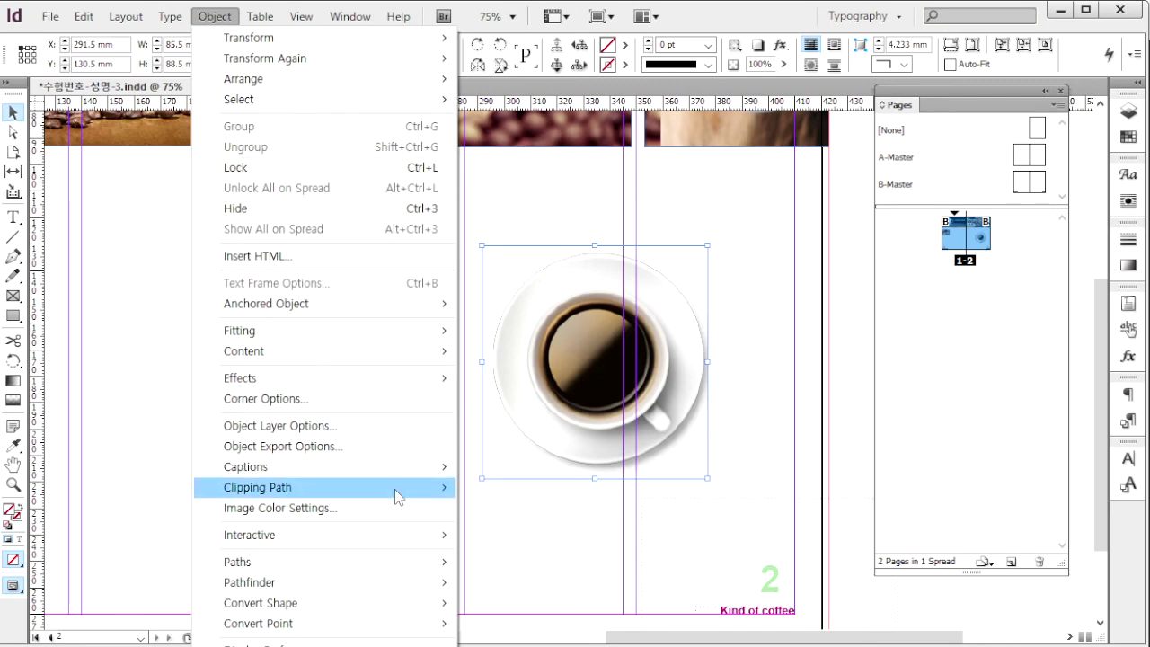
mouse_move(396, 490)
left_click(519, 498)
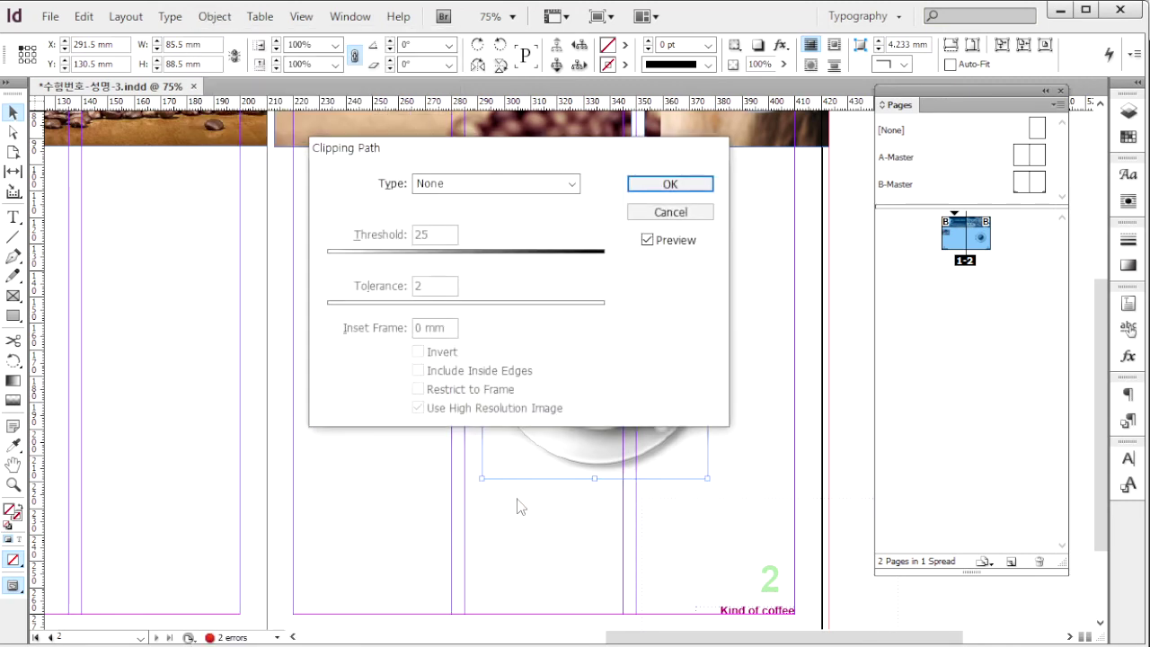
left_click(571, 183)
left_click(486, 236)
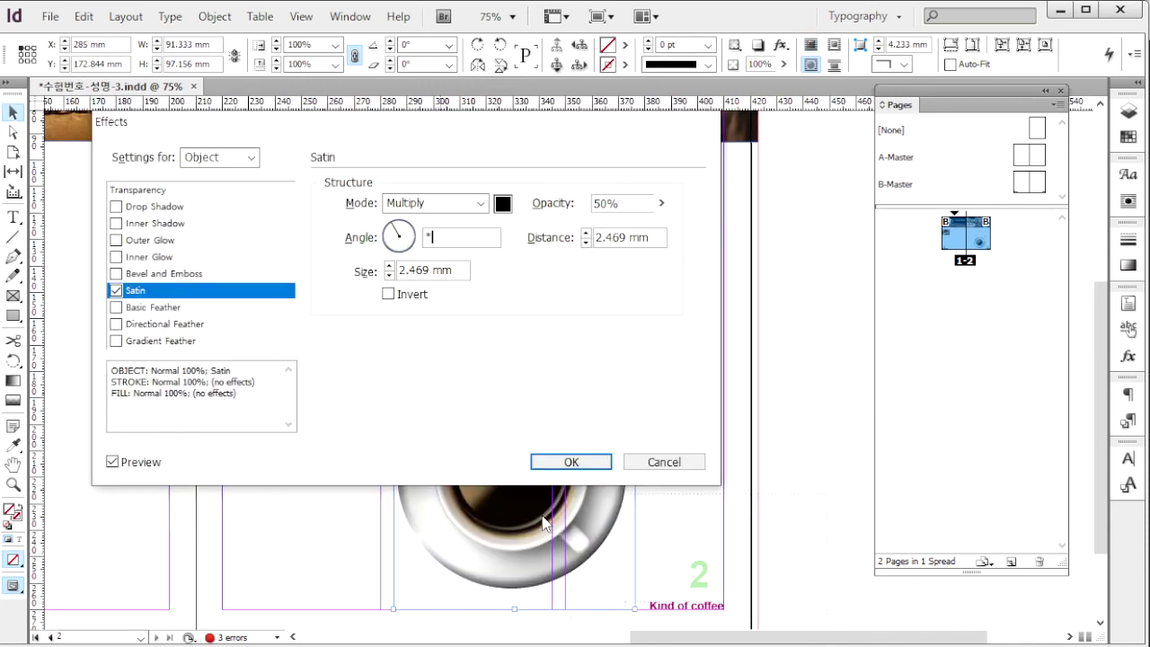
Apply a Satin effect in Multiply mode at 50% opacity to the coffee cup, and wrap text around its clipping shape
key("BackSpace")
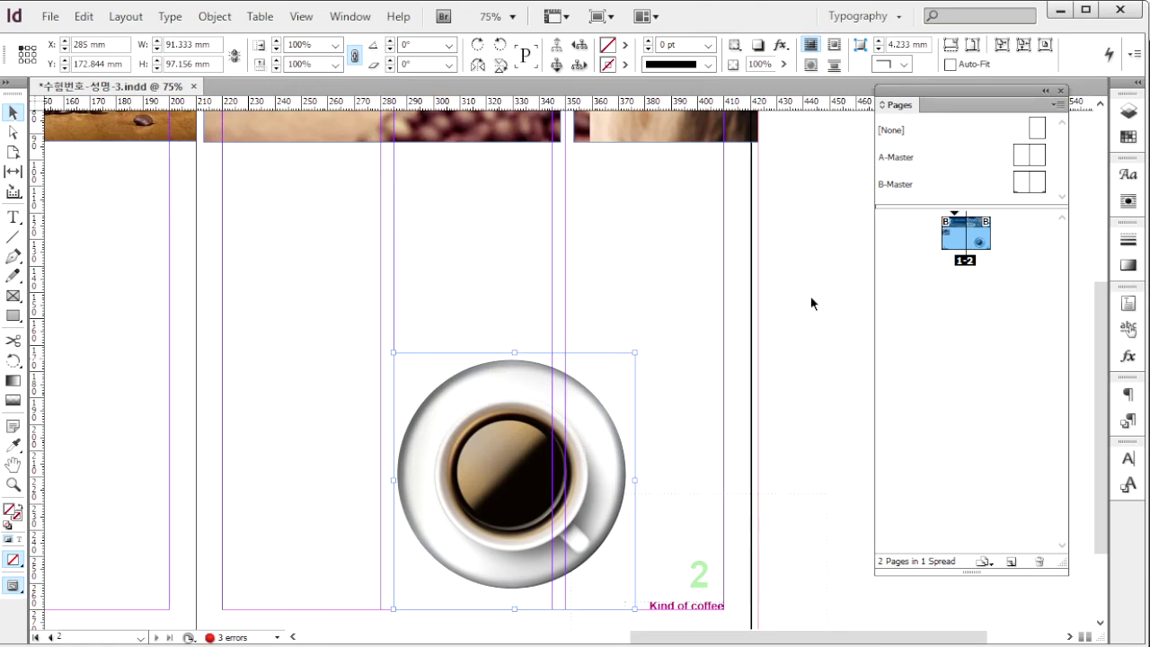
left_click(1129, 201)
left_click(981, 183)
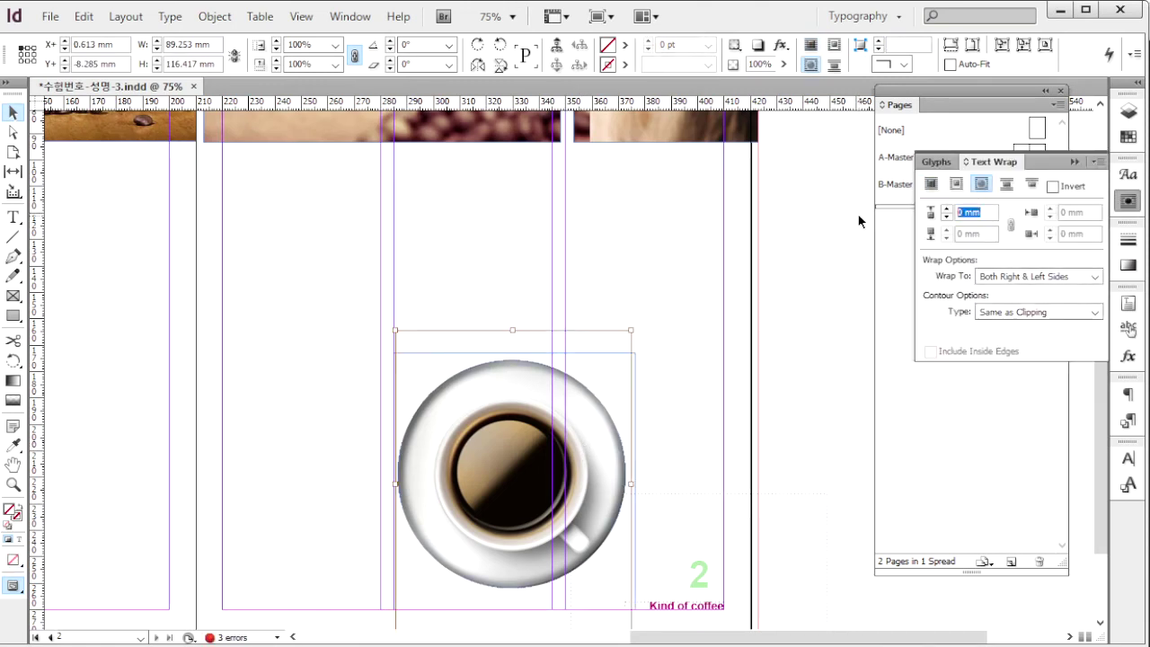
left_click(514, 241)
Place the green handwriting picture 1급-18.psd across the second and third columns near page 1's foot, about 120 x 45 mm
left_click_drag(233, 277, 489, 238)
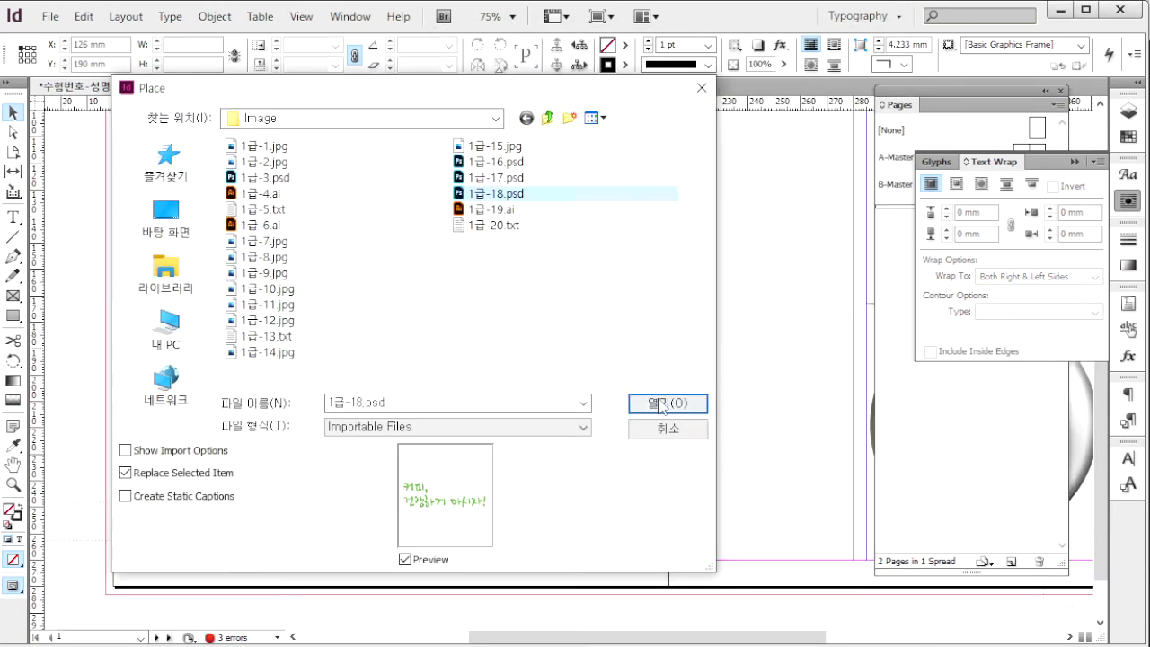
left_click(679, 406)
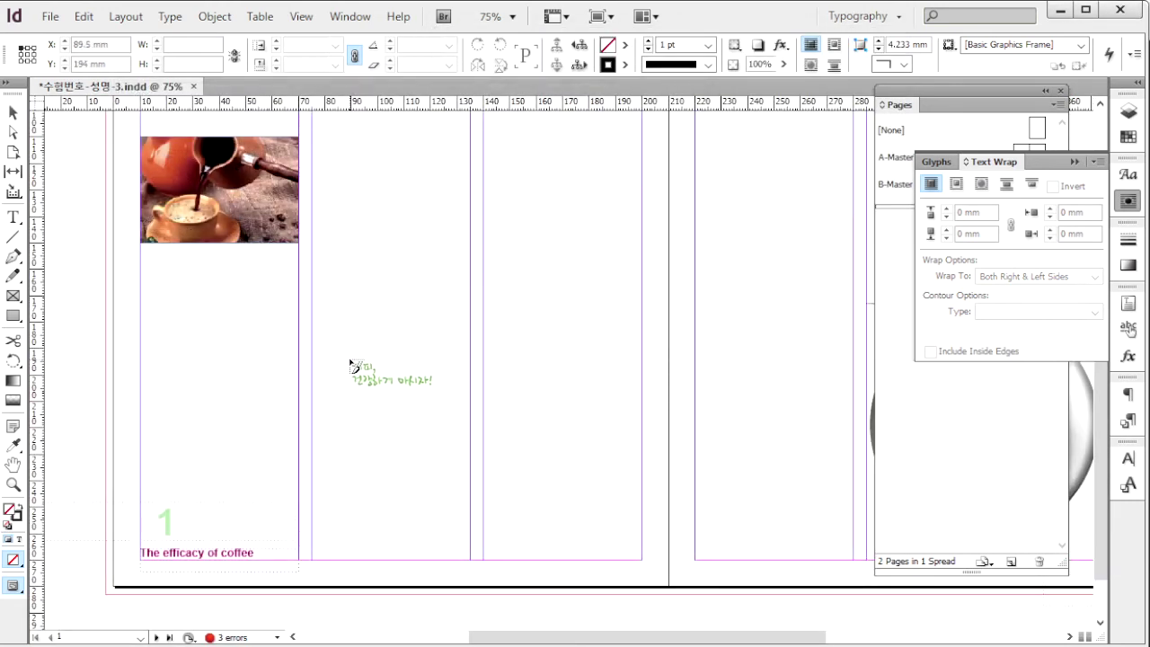
left_click_drag(325, 414, 640, 535)
Set the handwriting picture's clipping path to Photoshop Path and wrap text around its shape with a 5 mm offset
left_click(215, 16)
mouse_move(360, 485)
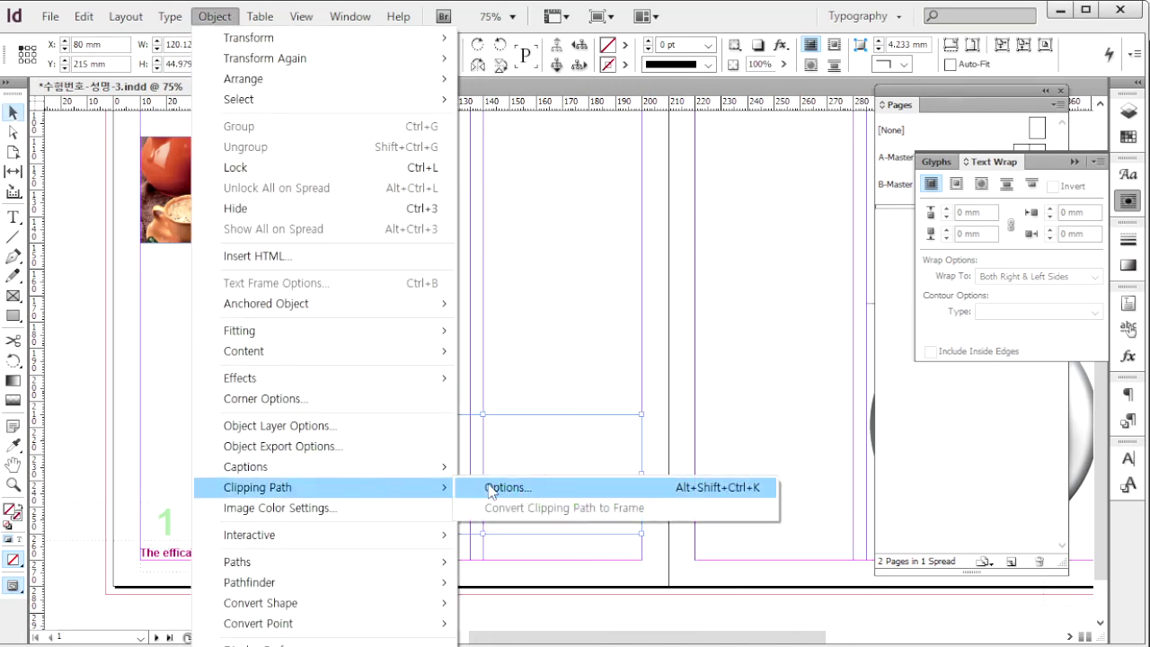
left_click(492, 485)
left_click(534, 183)
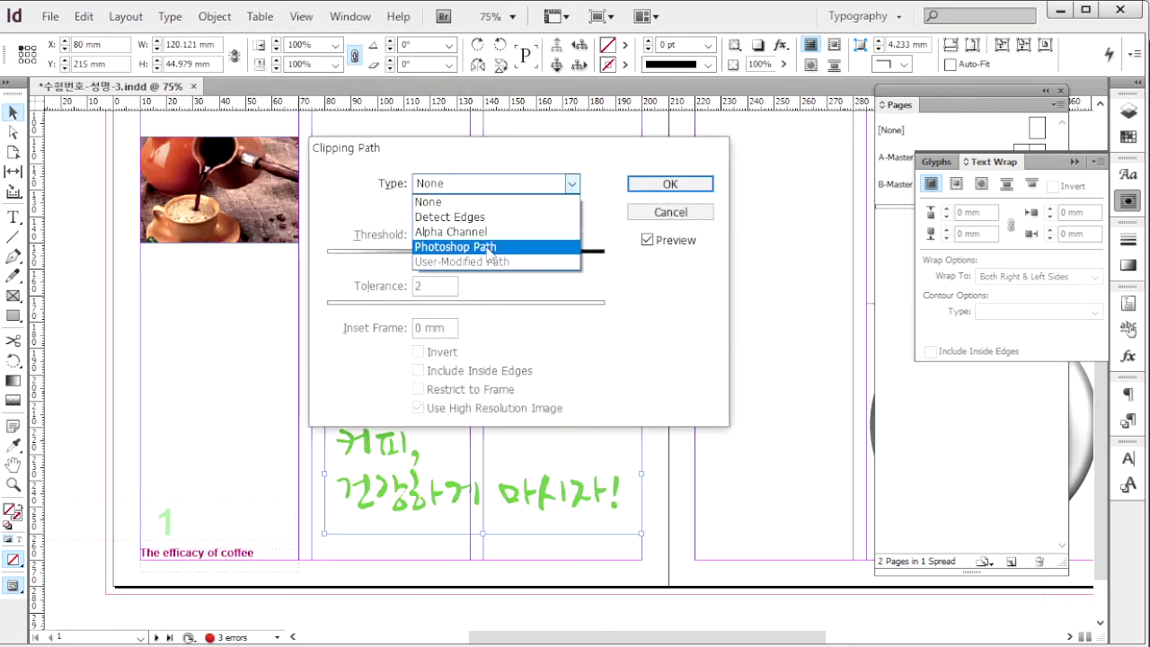
left_click(467, 243)
left_click(682, 183)
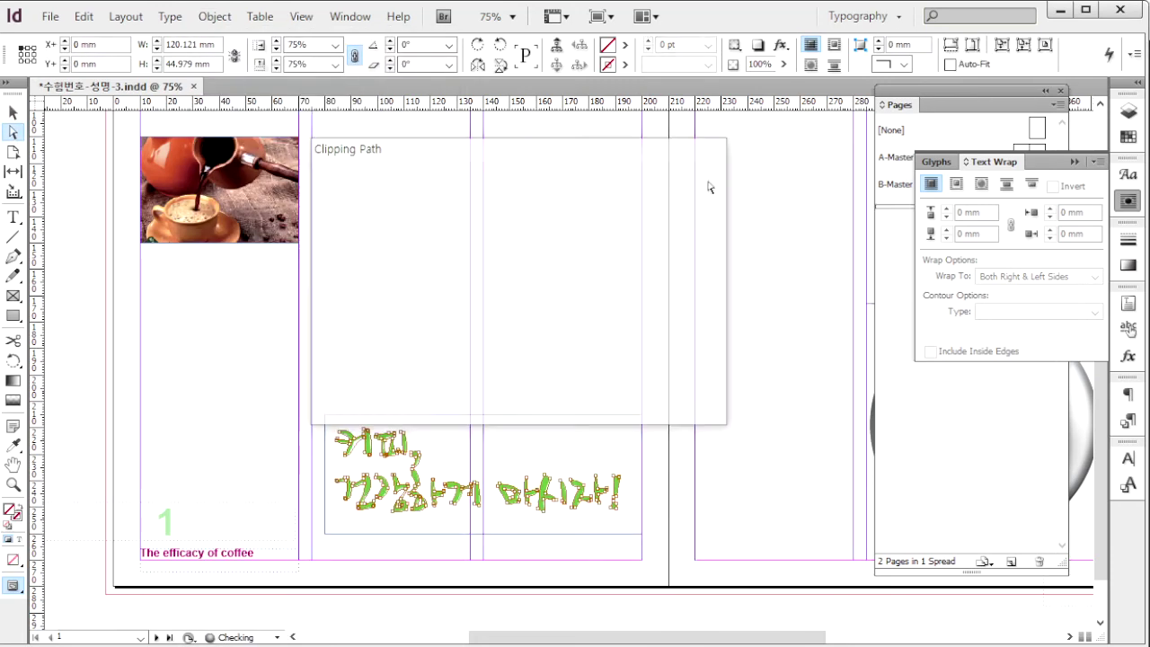
left_click(983, 185)
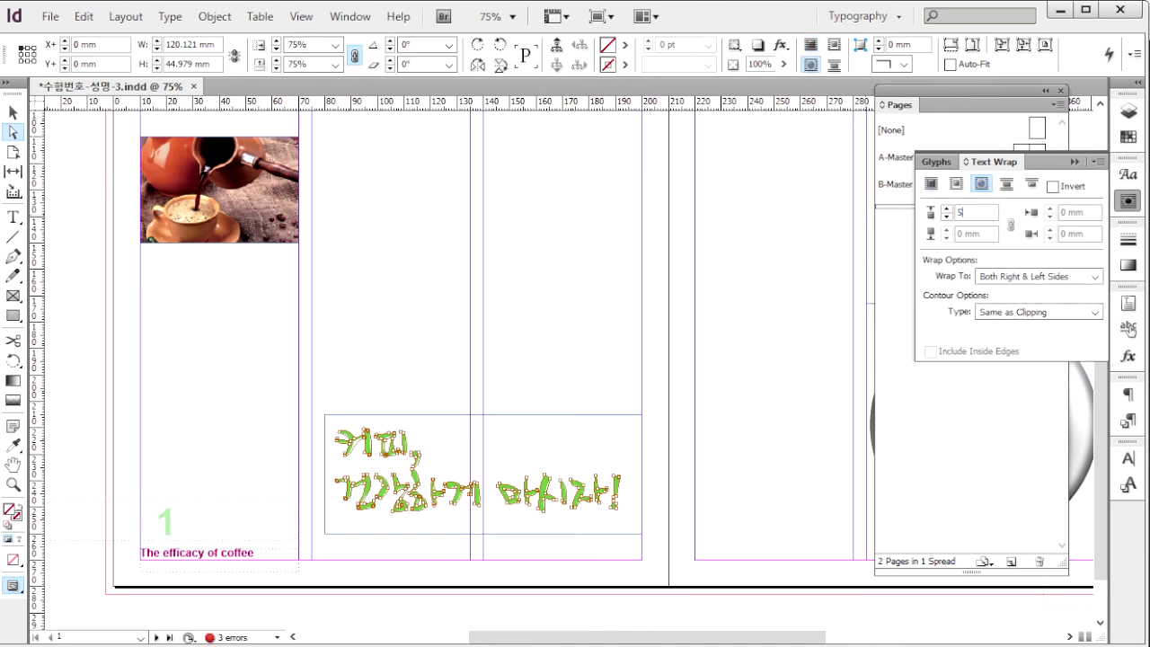
left_click(557, 253)
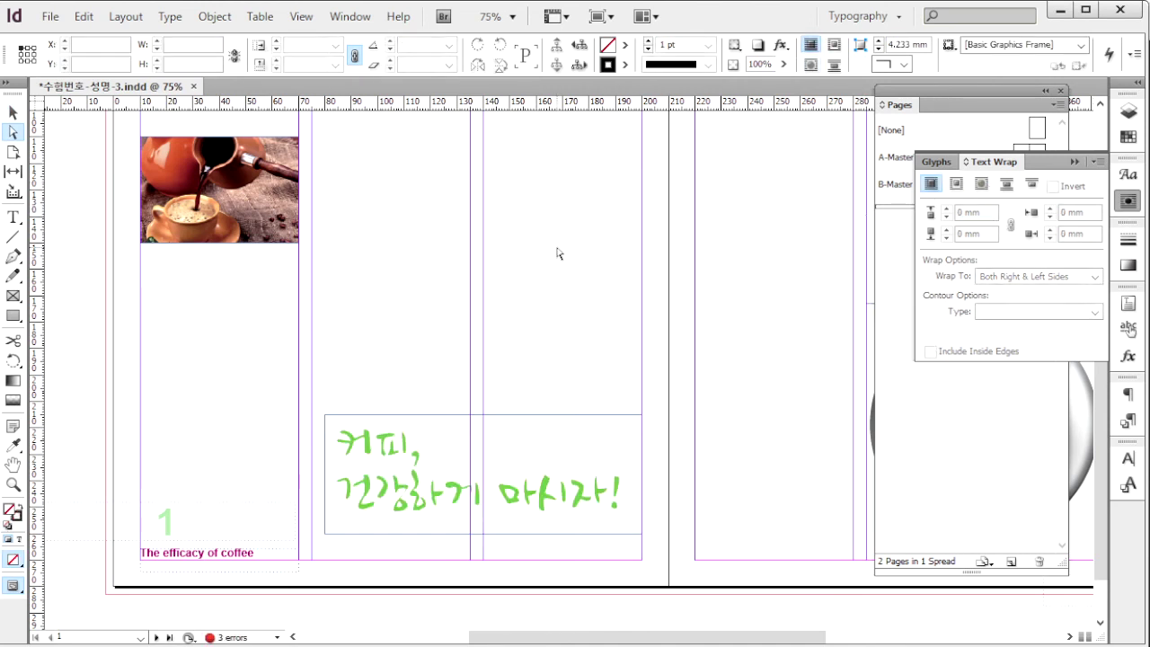
Place the coffee cup and cake picture 1급-19.ai in page 1's third column above the handwriting, about 60 x 54 mm
key("ctrl+d")
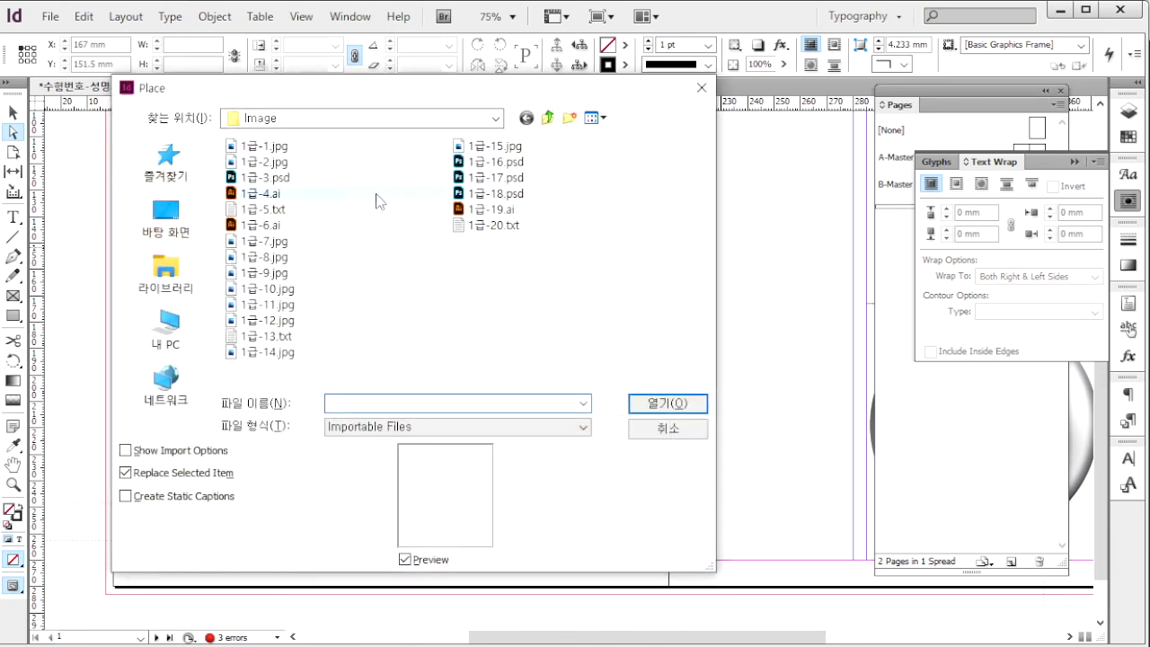
left_click(494, 210)
left_click(677, 404)
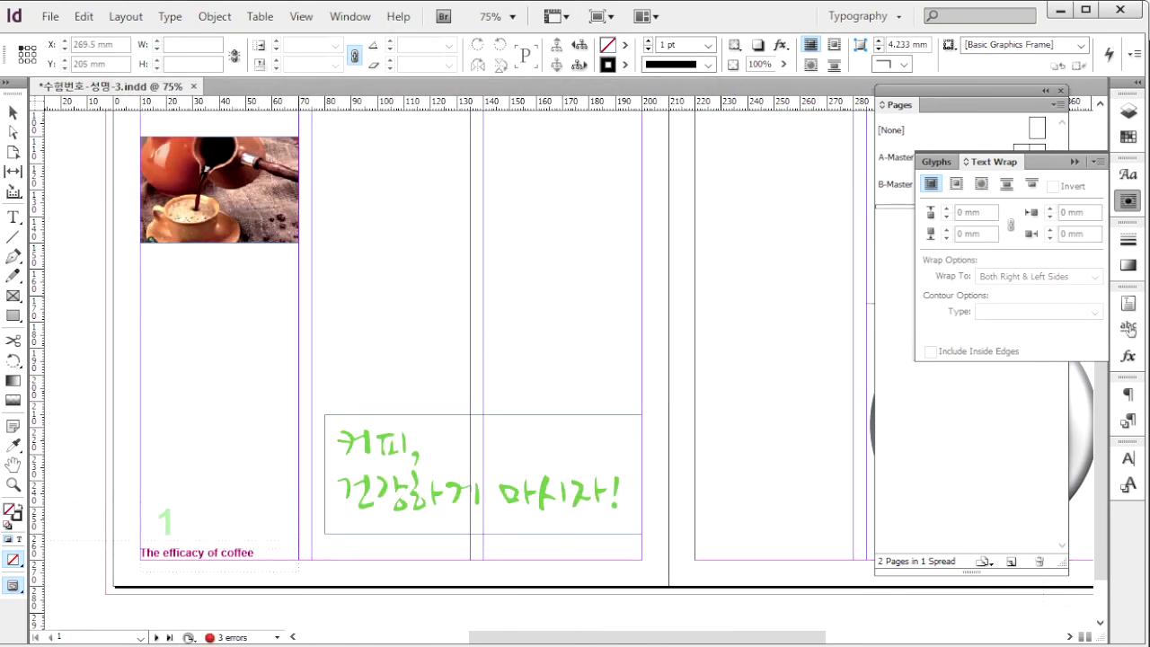
key("alt+Tab")
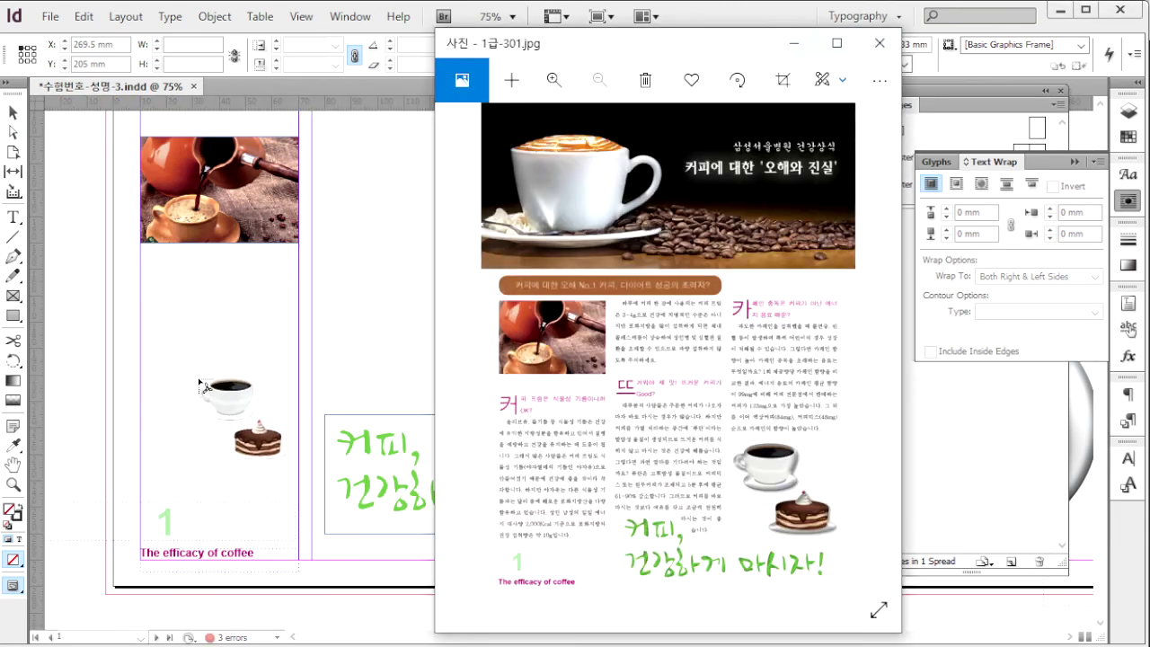
left_click_drag(477, 247, 606, 425)
right_click(526, 282)
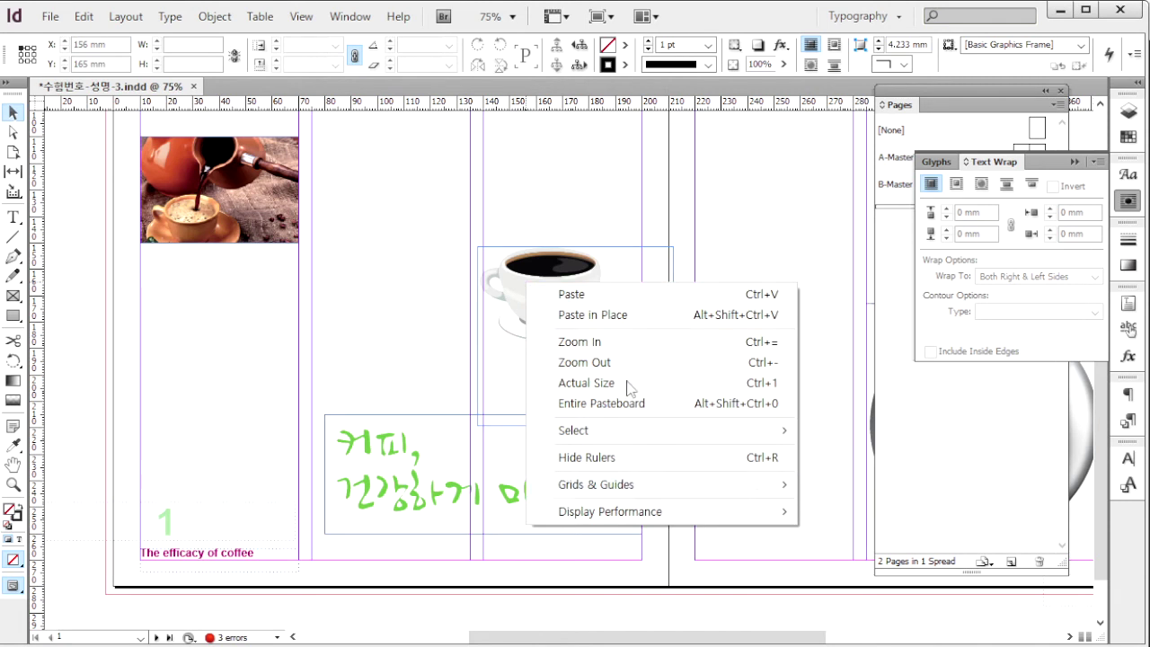
left_click(735, 276)
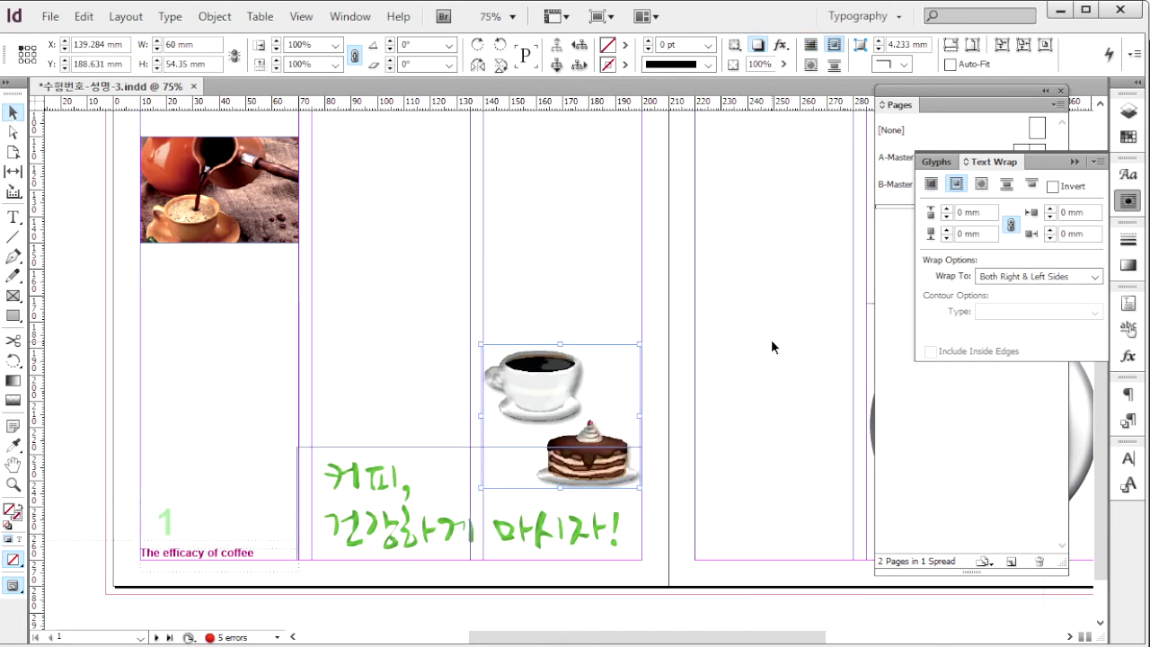
left_click(771, 341)
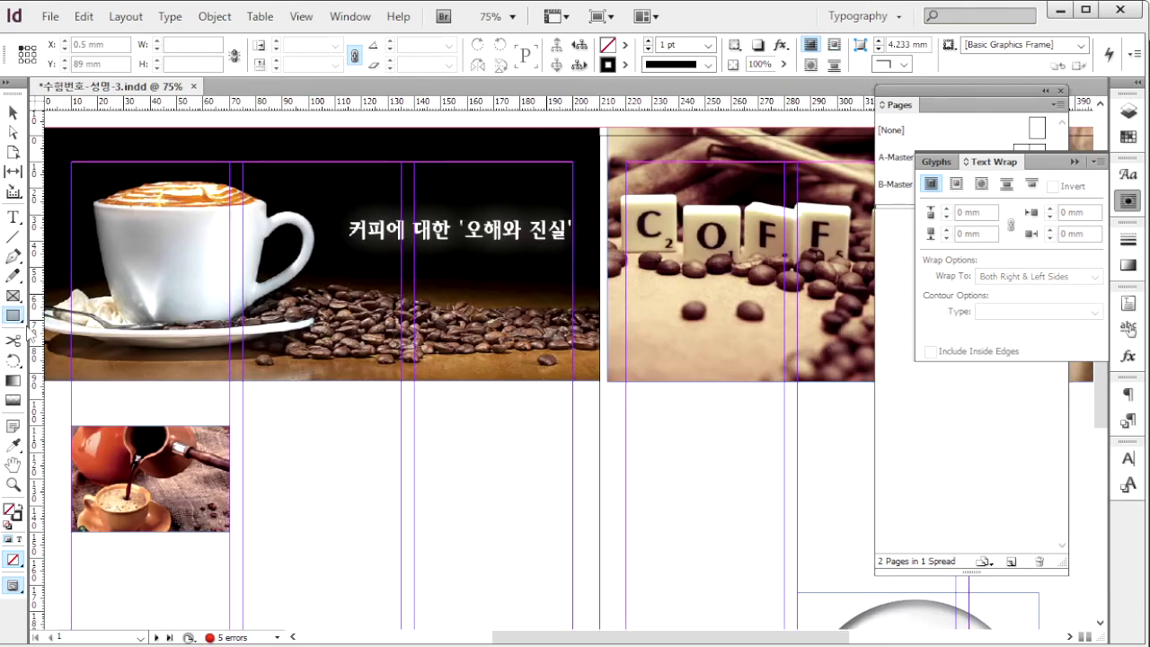
Create a rectangle 125 mm wide and 11 mm high below page 1's header picture
left_click(293, 408)
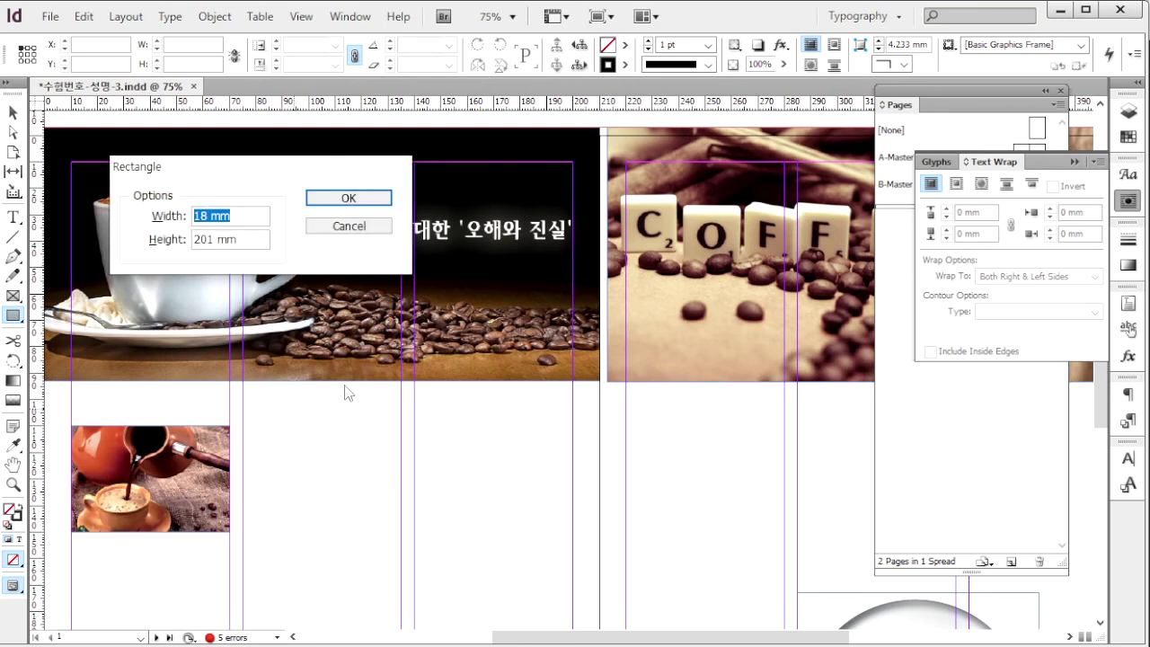
type("125")
key("Tab")
type("11")
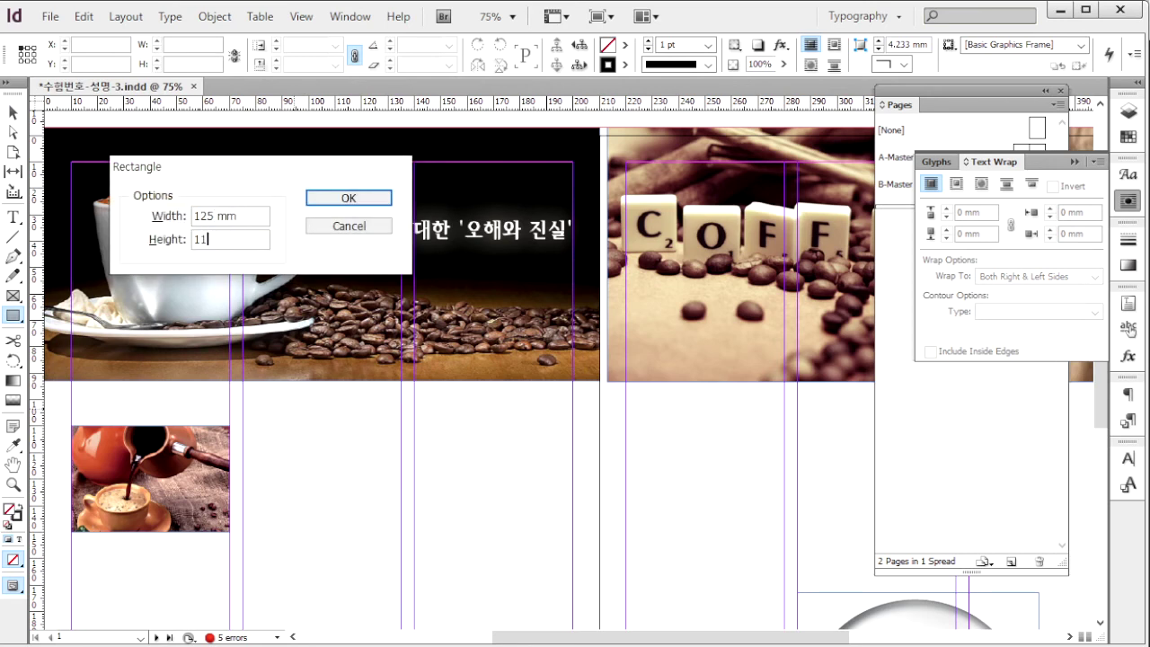
key("Return")
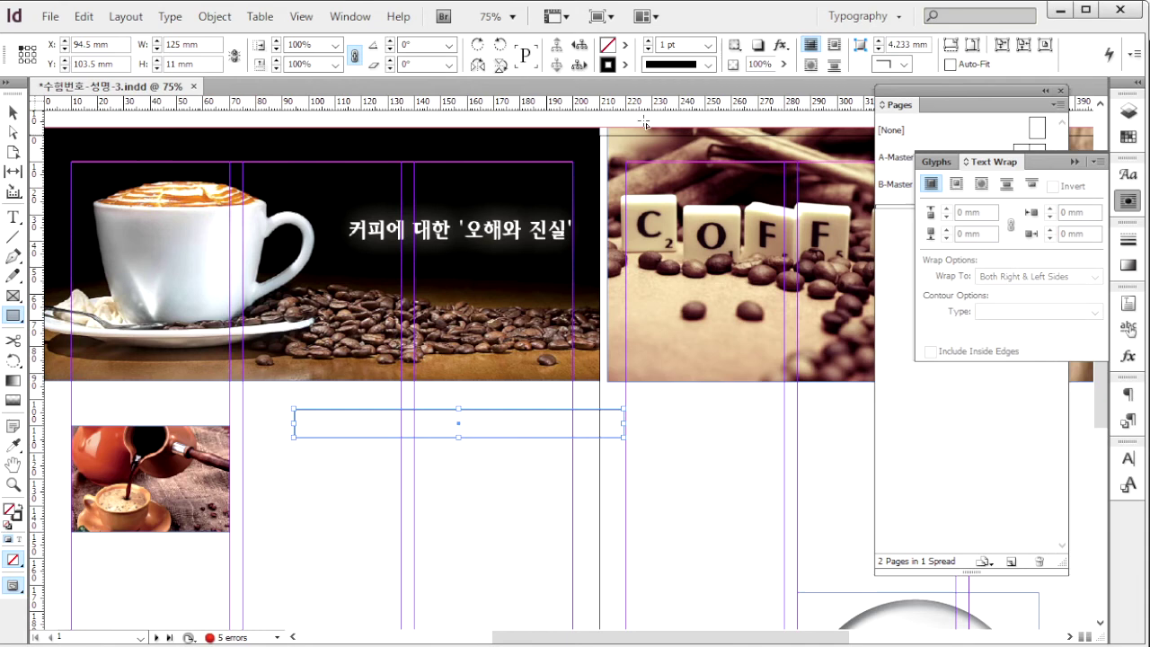
Give the rectangle no stroke, a C=40 M=70 Y=100 K=0 fill and 5 mm rounded corners
left_click(627, 64)
left_click(641, 105)
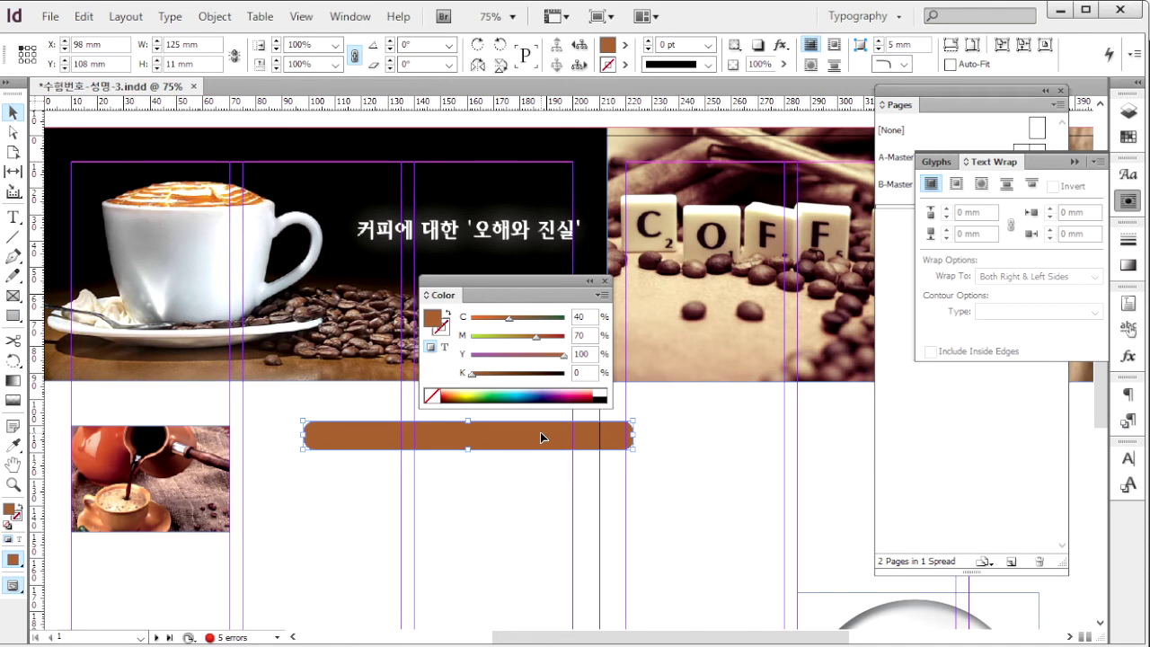
left_click(214, 16)
left_click(396, 398)
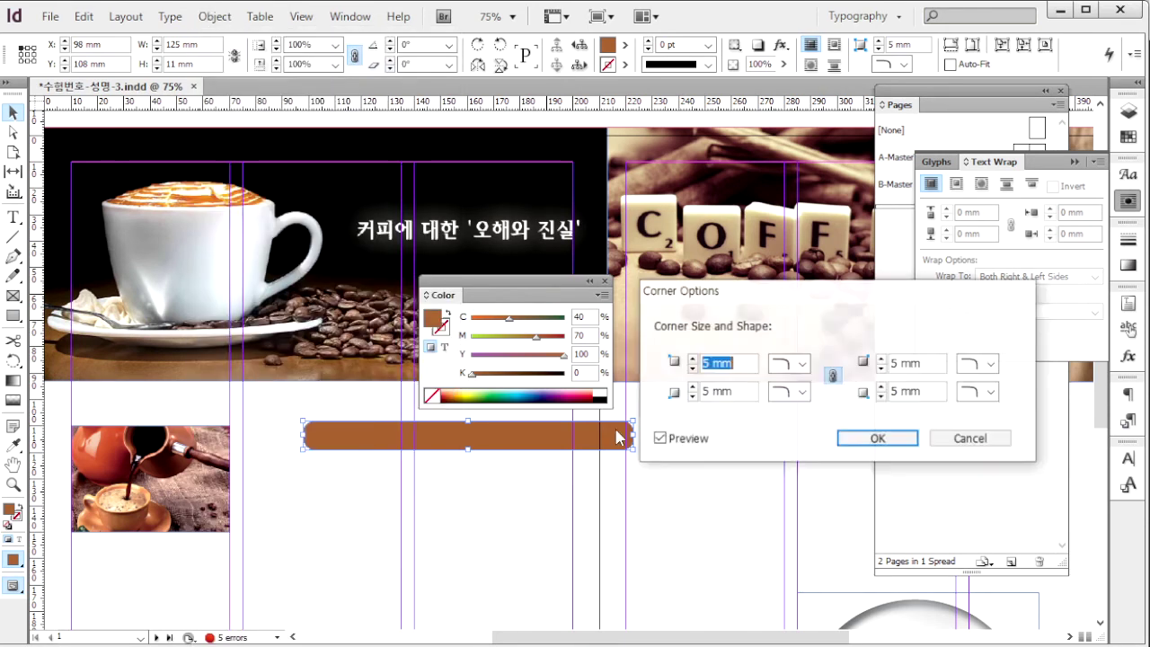
left_click(878, 438)
Following the reference, move the brown bar to X 10 mm, Y 96 mm, between page 1's header picture and the coffee-pouring photo
key("alt+Tab")
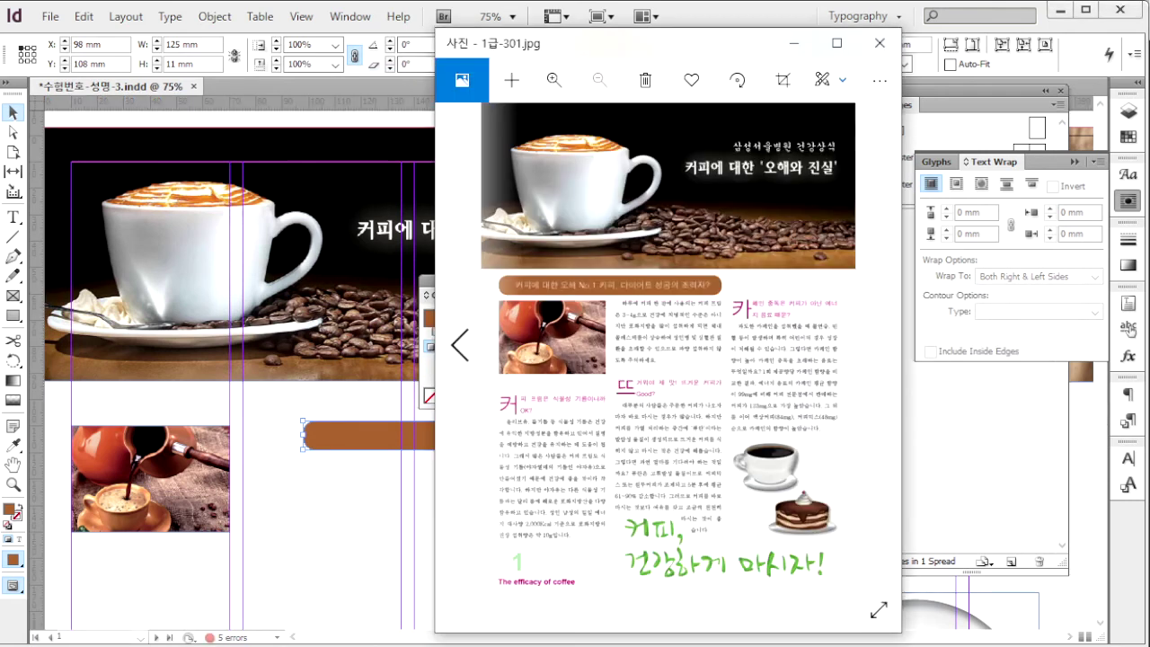
left_click(368, 509)
left_click_drag(536, 448, 303, 416)
Check the next reference picture and copy the brown bar to page 2's left margin at the same height
key("alt+Tab")
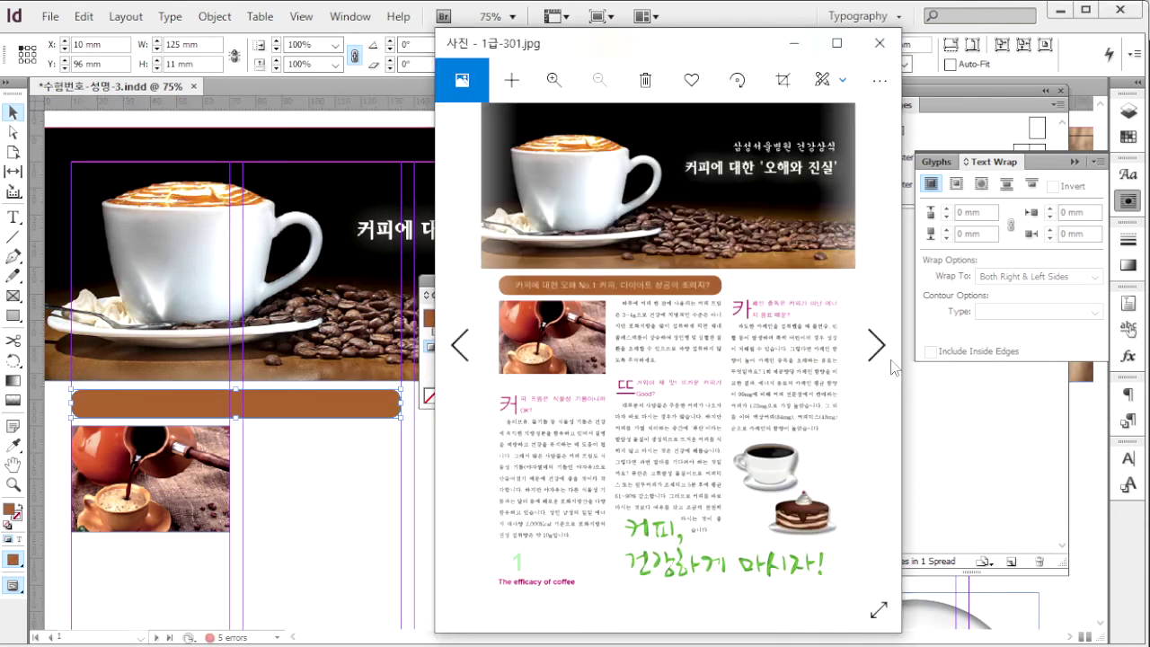
left_click(883, 348)
left_click(341, 458)
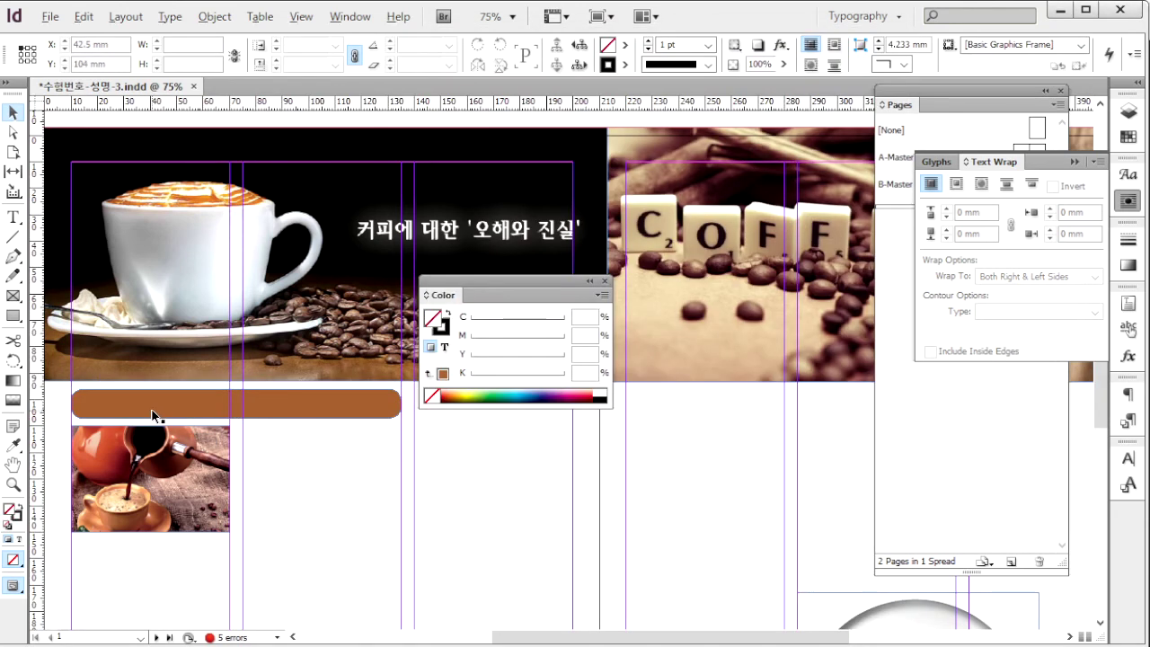
left_click_drag(144, 420, 689, 432)
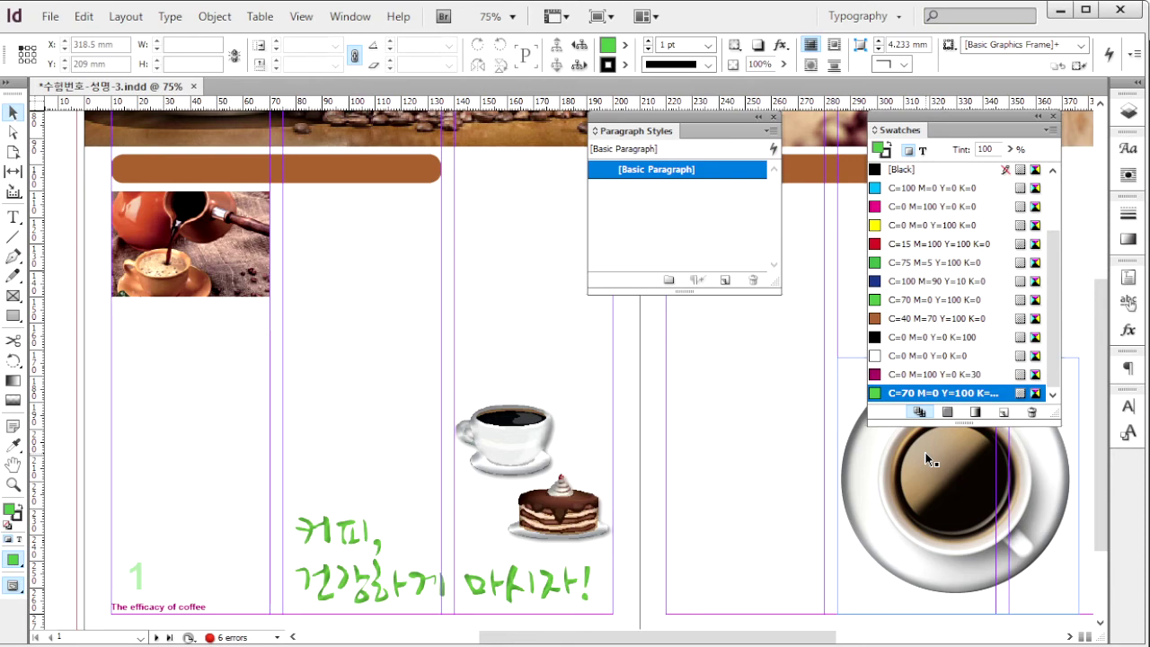
Create the paragraph style 중제목 in Dotum Regular 13 pt with -25 tracking, and open its character color settings
left_click(772, 131)
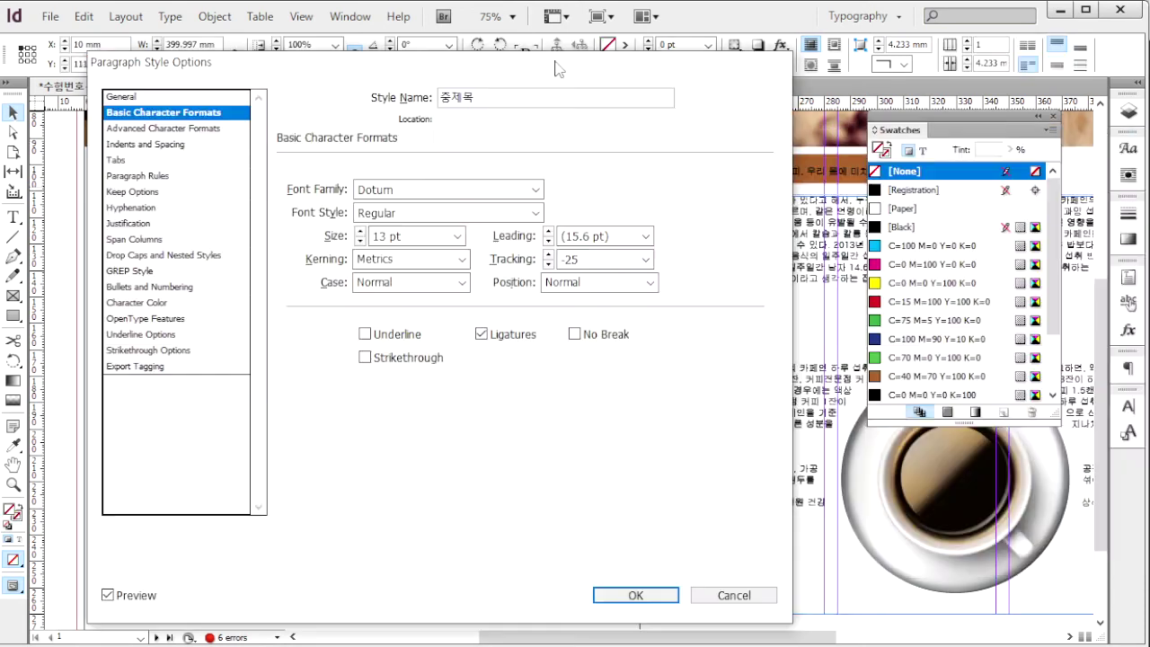
left_click(412, 191)
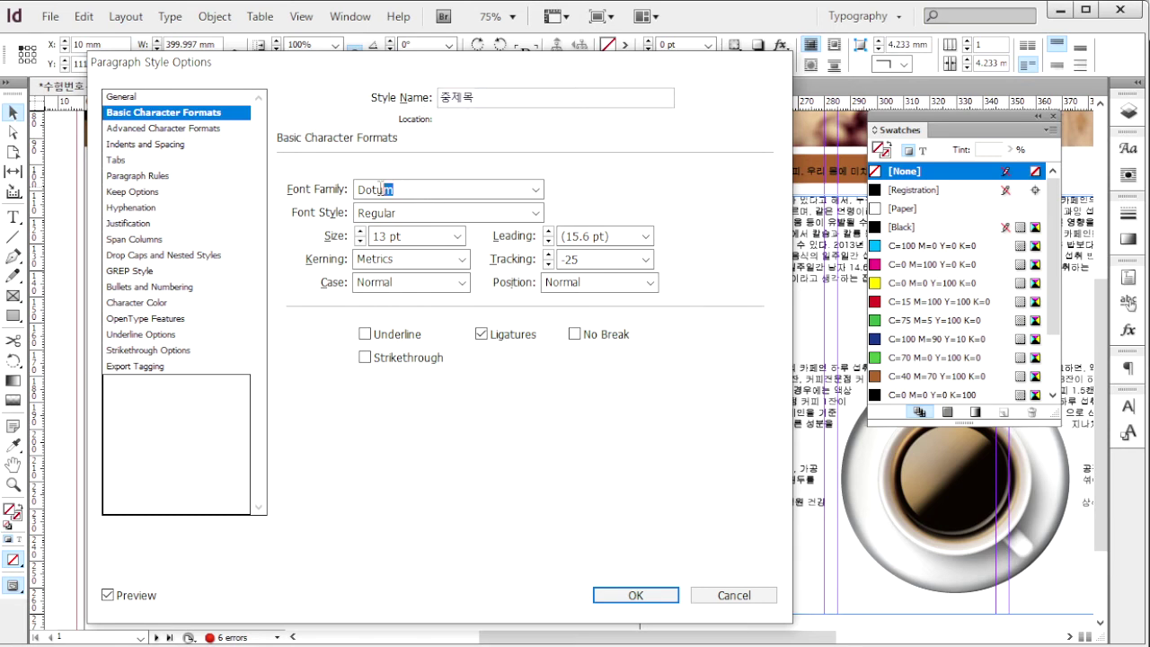
left_click(372, 237)
left_click_drag(593, 260, 542, 259)
left_click(143, 303)
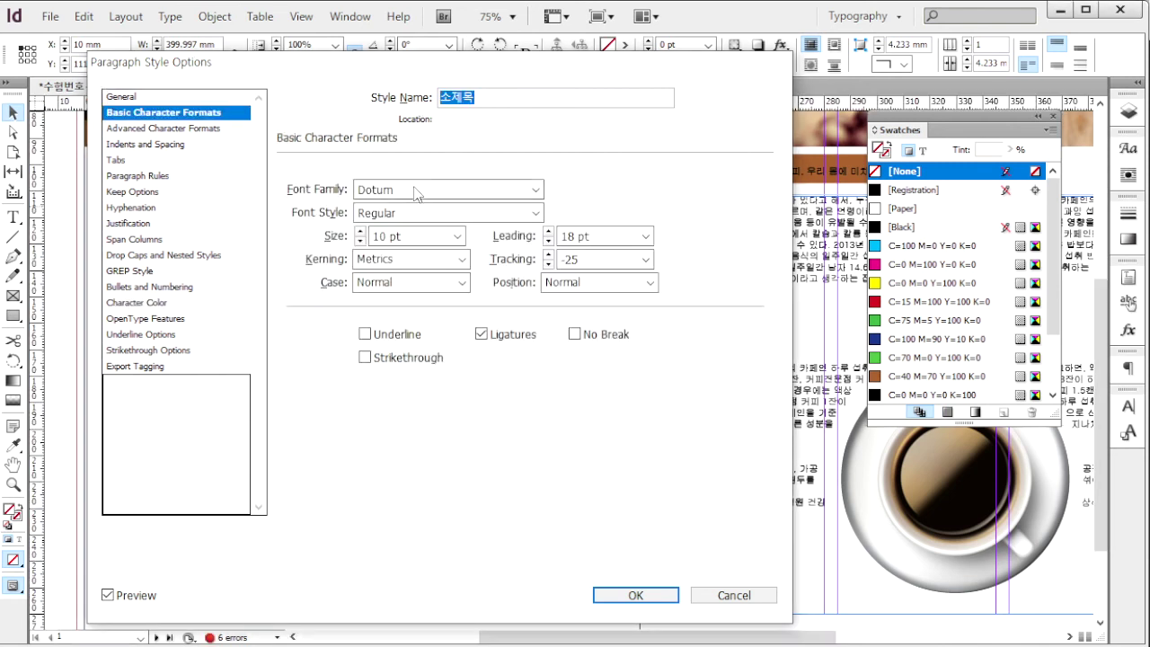
Define the paragraph style 소제목 in Dotum 10 pt with 18 pt leading, -25 tracking and a two-line, one-character drop cap
key("Tab")
key("Tab")
key("Tab")
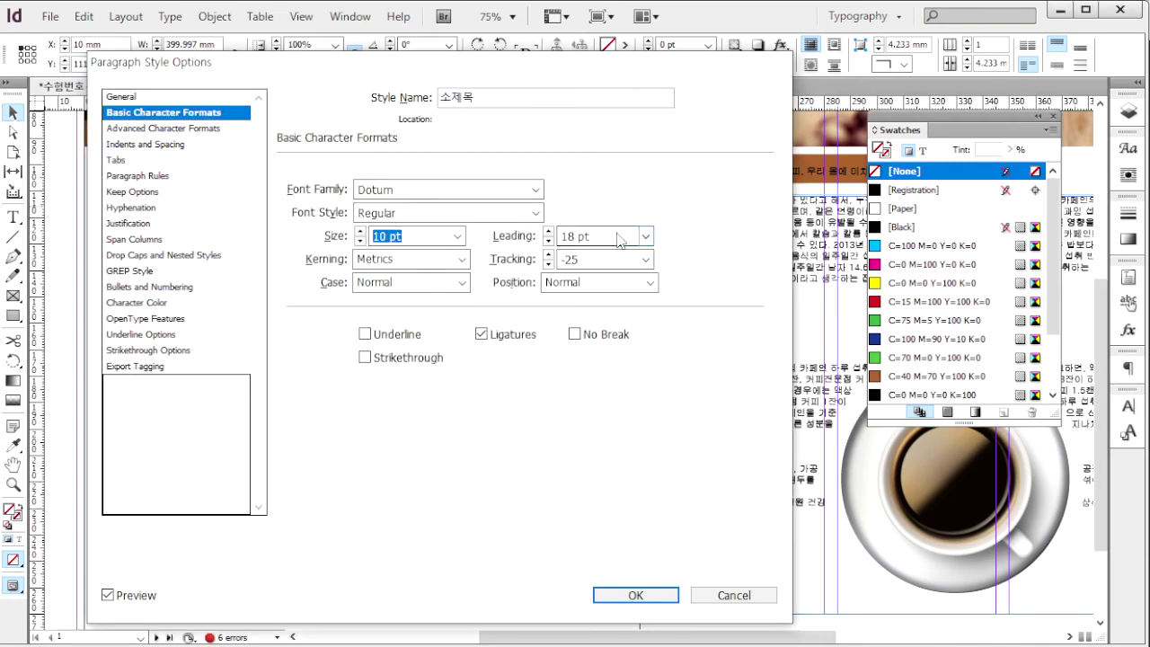
key("Tab")
key("Tab")
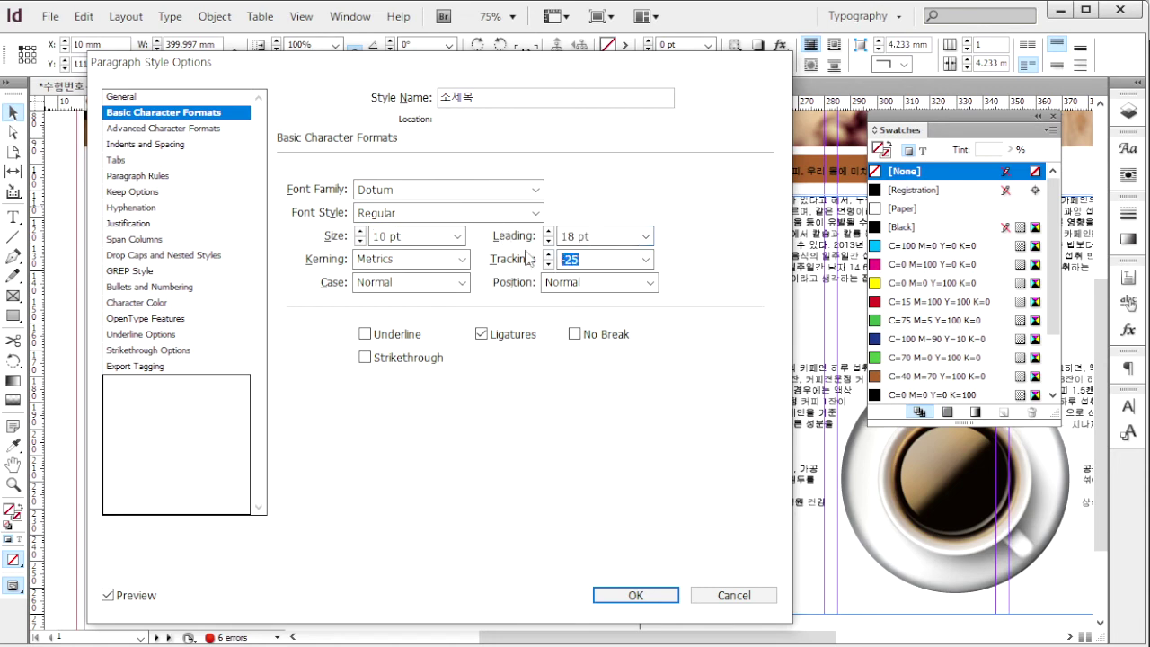
left_click(207, 256)
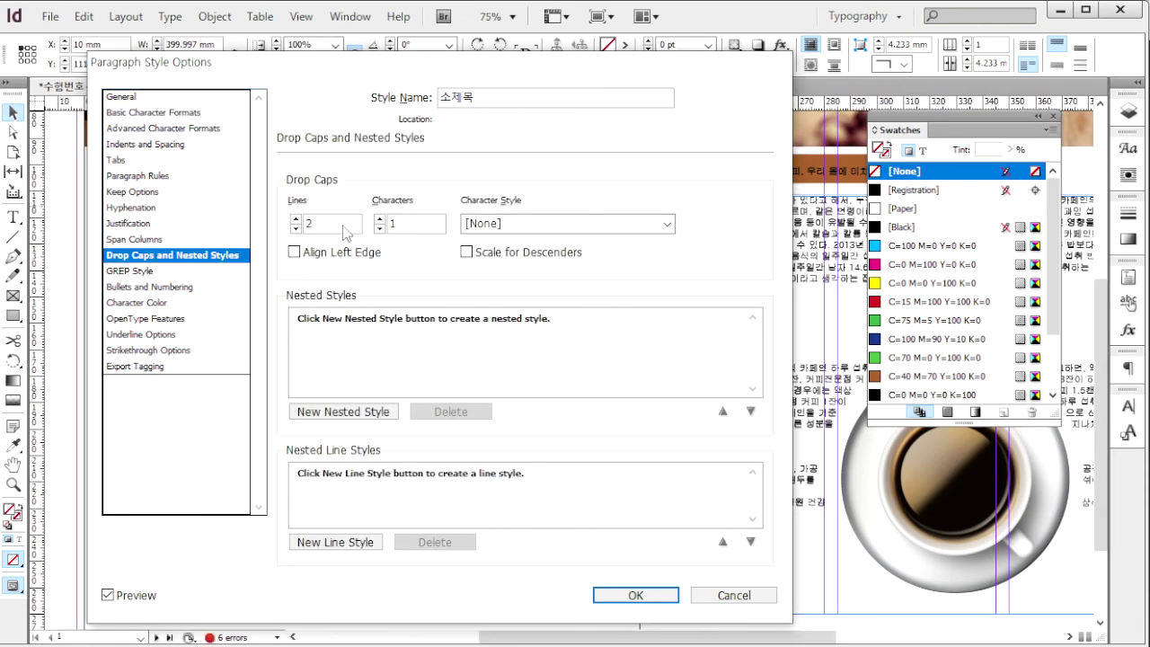
left_click(177, 304)
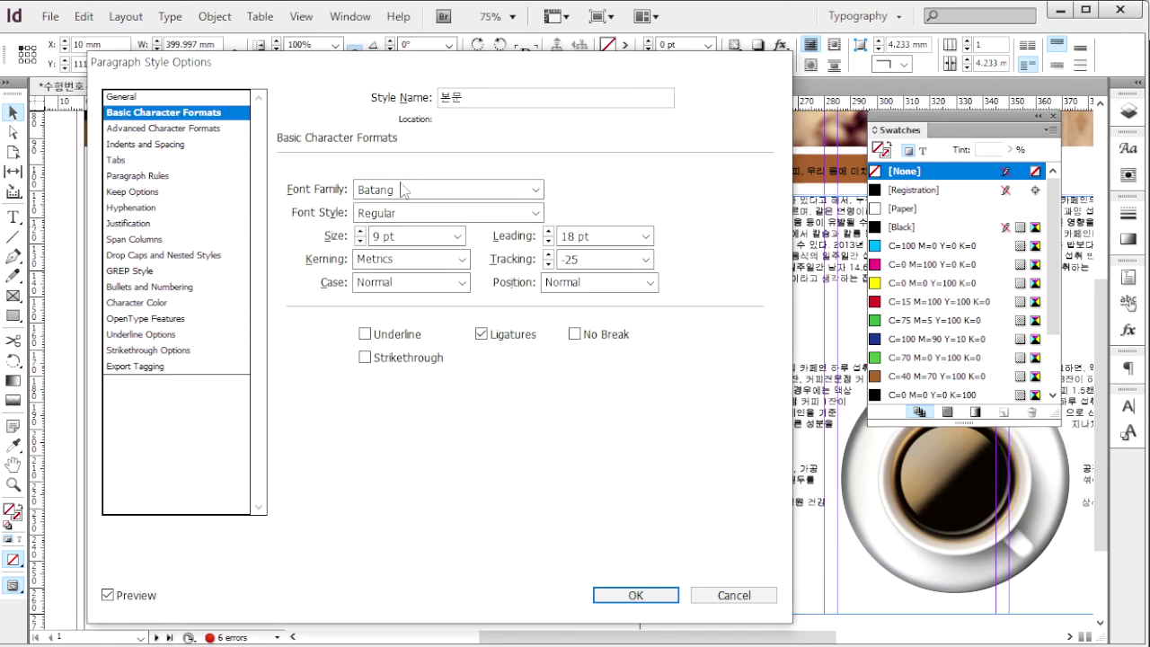
Set the paragraph style 본문 to Batang Regular 9 pt with 18 pt leading and -25 tracking
left_click(422, 194)
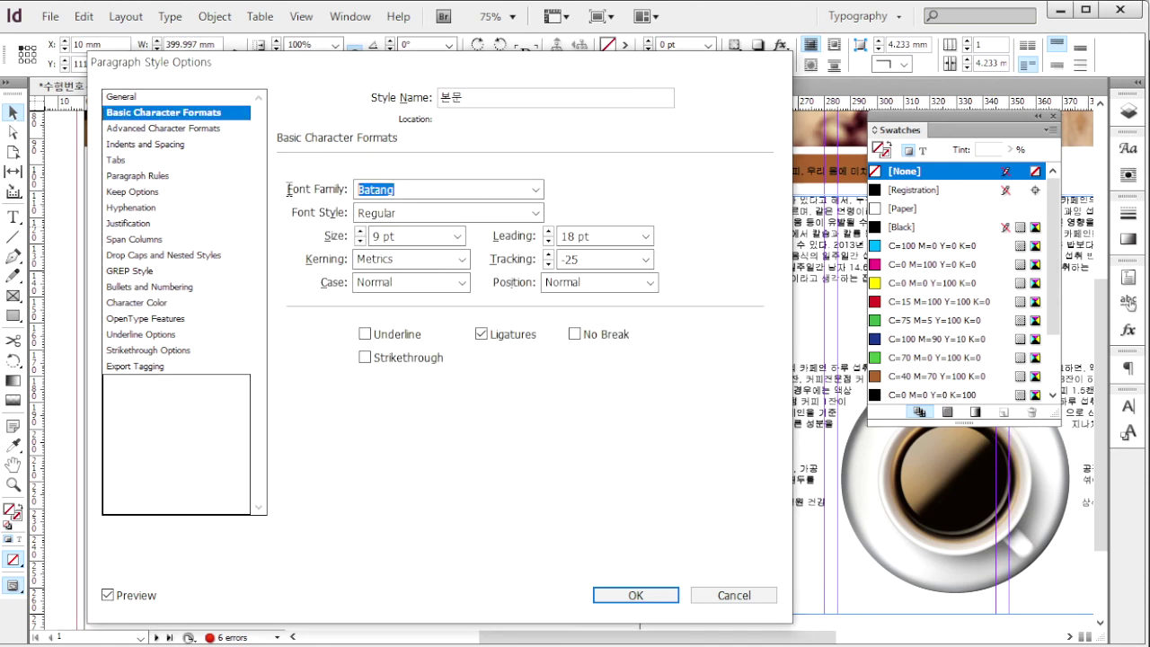
left_click(422, 237)
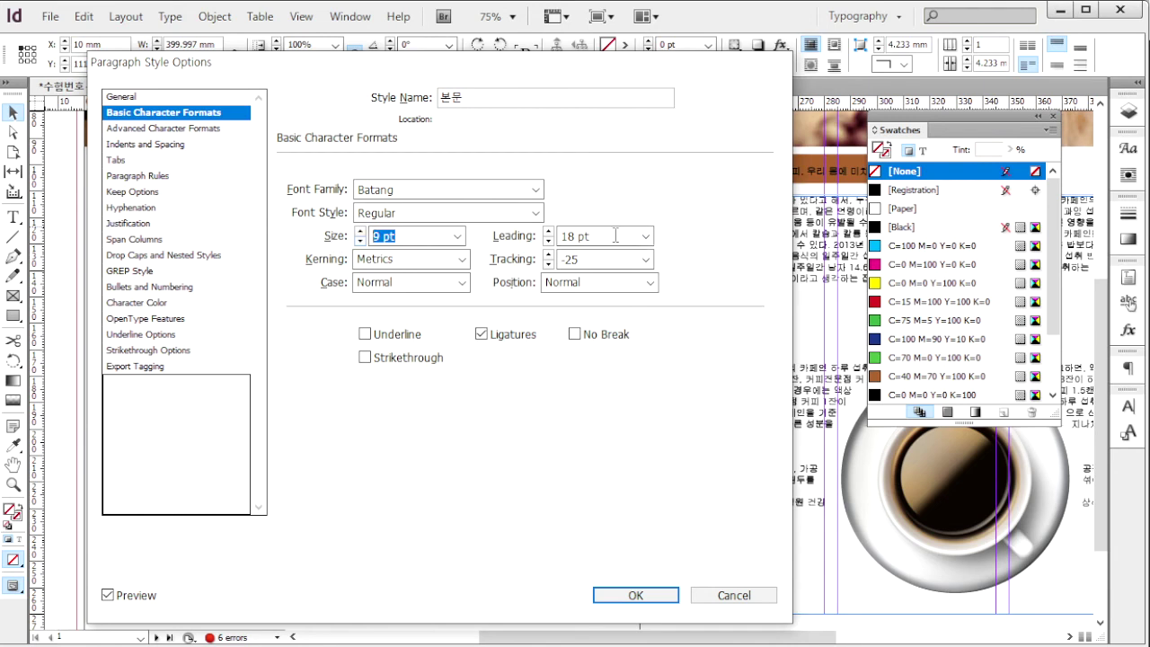
left_click(616, 236)
left_click(575, 260)
Give the 본문 style Left Justify alignment and a 4 mm first line indent, and choose its character color swatch
left_click(167, 146)
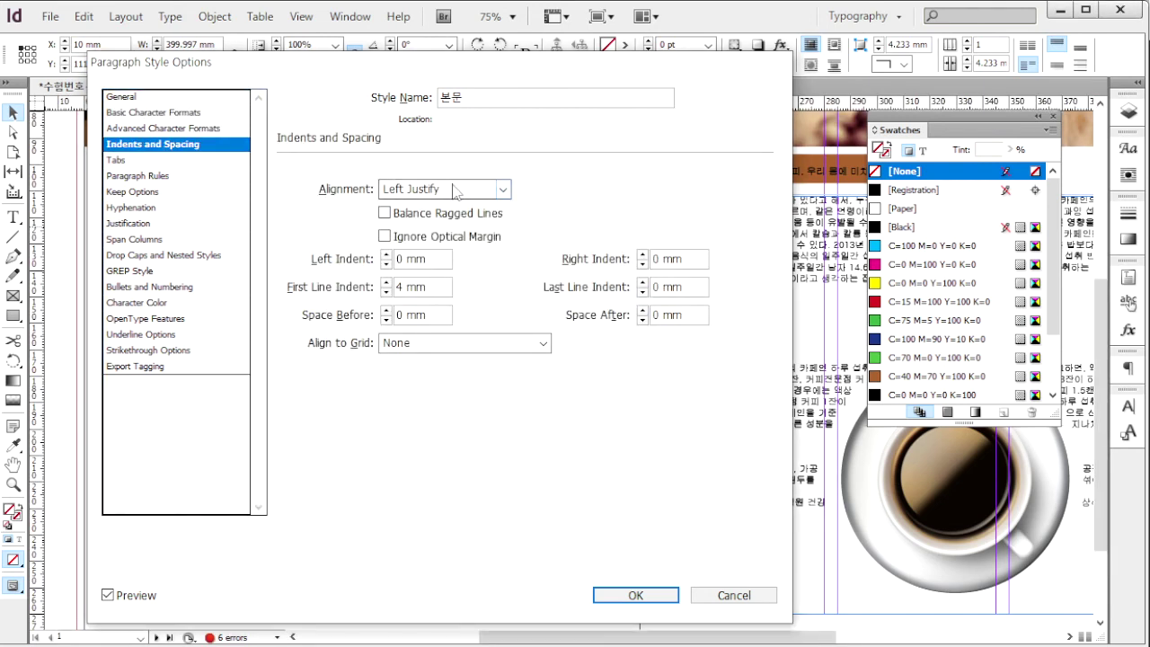
left_click(482, 195)
left_click(482, 195)
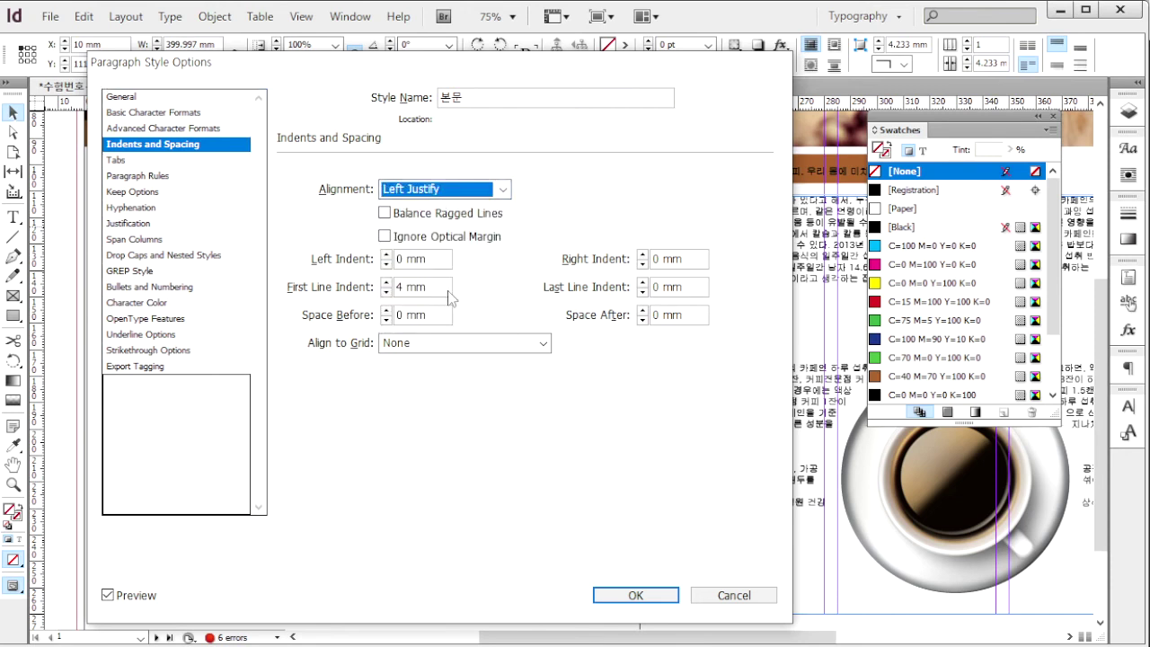
left_click_drag(446, 290, 365, 290)
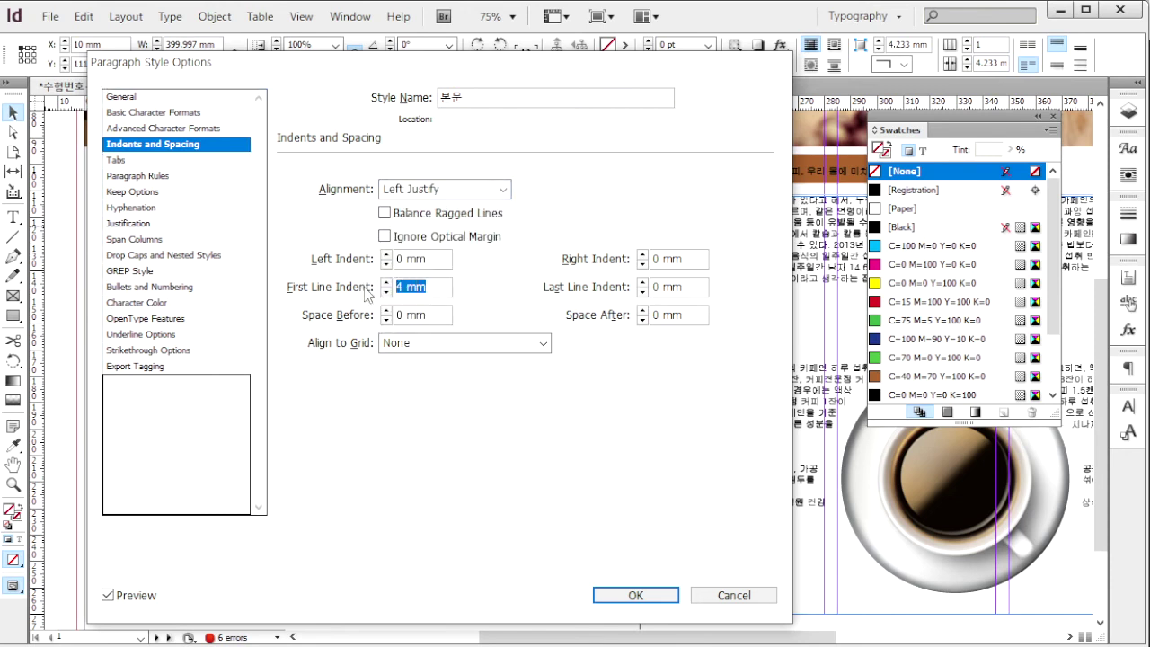
left_click(184, 303)
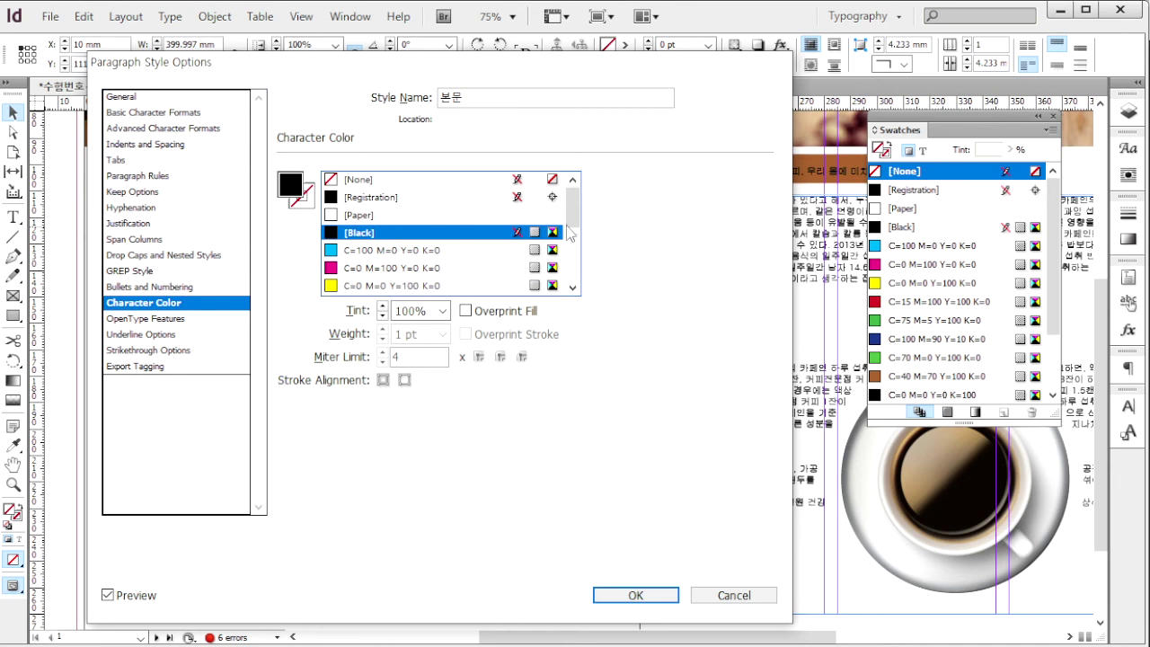
scroll(568, 232, "down", 2)
left_click(485, 232)
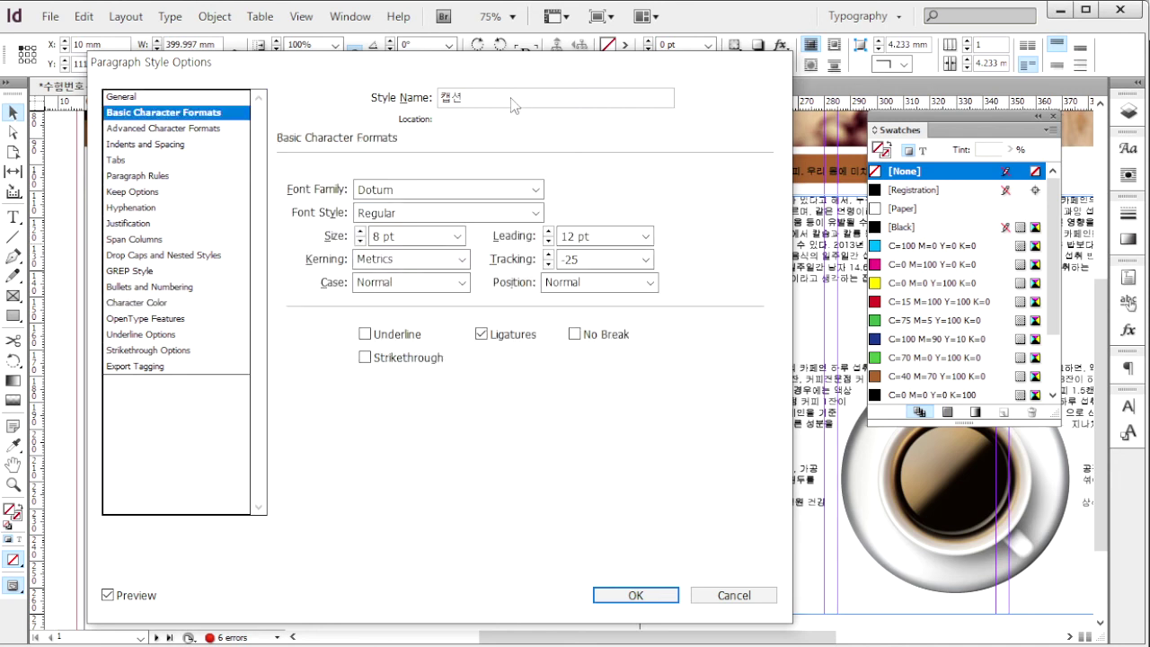
Define the paragraph style 캡션 in Dotum Regular 8 pt with 12 pt leading and -25 tracking, and open its character color settings
left_click_drag(411, 189, 342, 196)
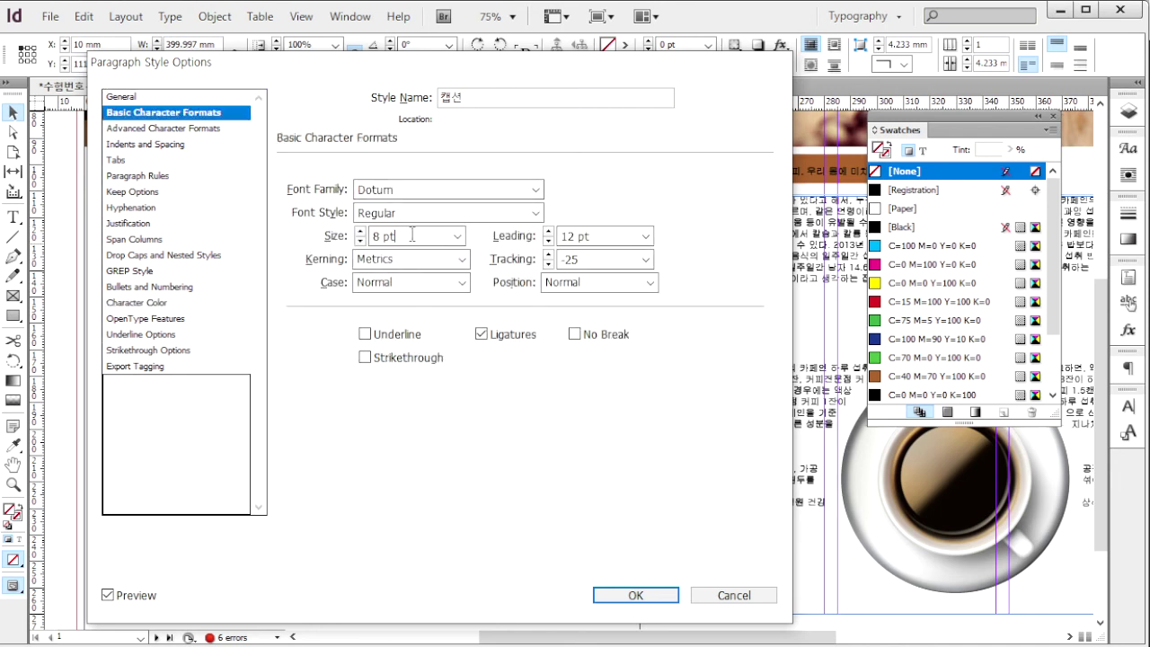
left_click_drag(403, 236, 336, 239)
left_click(609, 239)
left_click(509, 259)
left_click(136, 302)
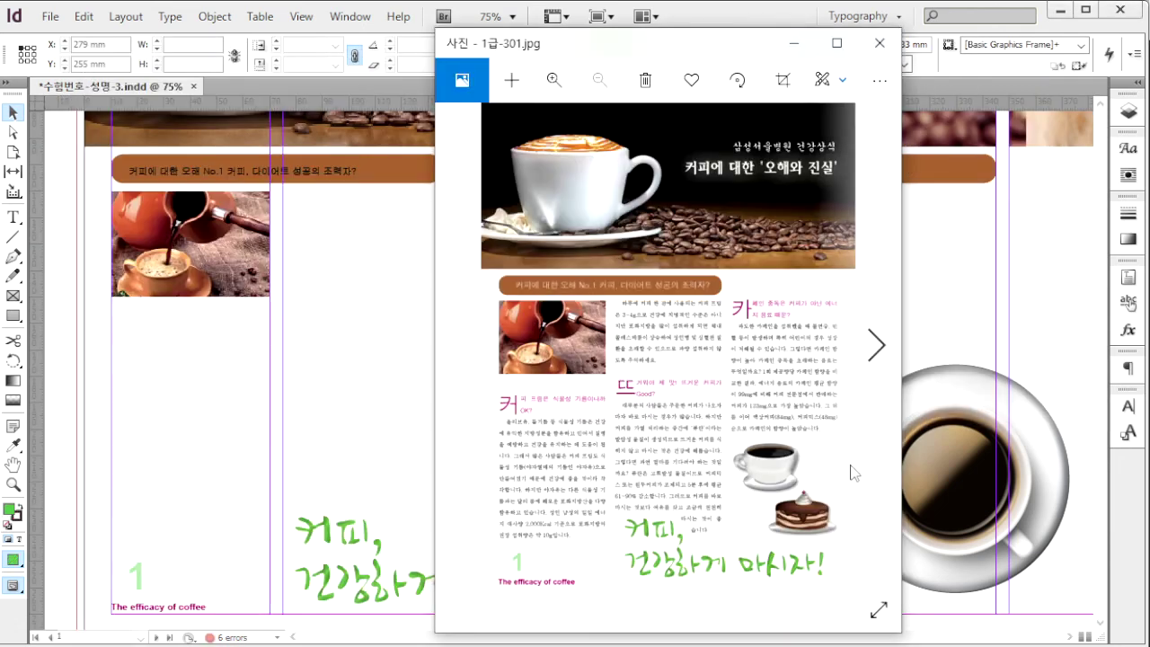
Apply the 중제목 paragraph style to the heading text frames on both brown bars
left_click(875, 355)
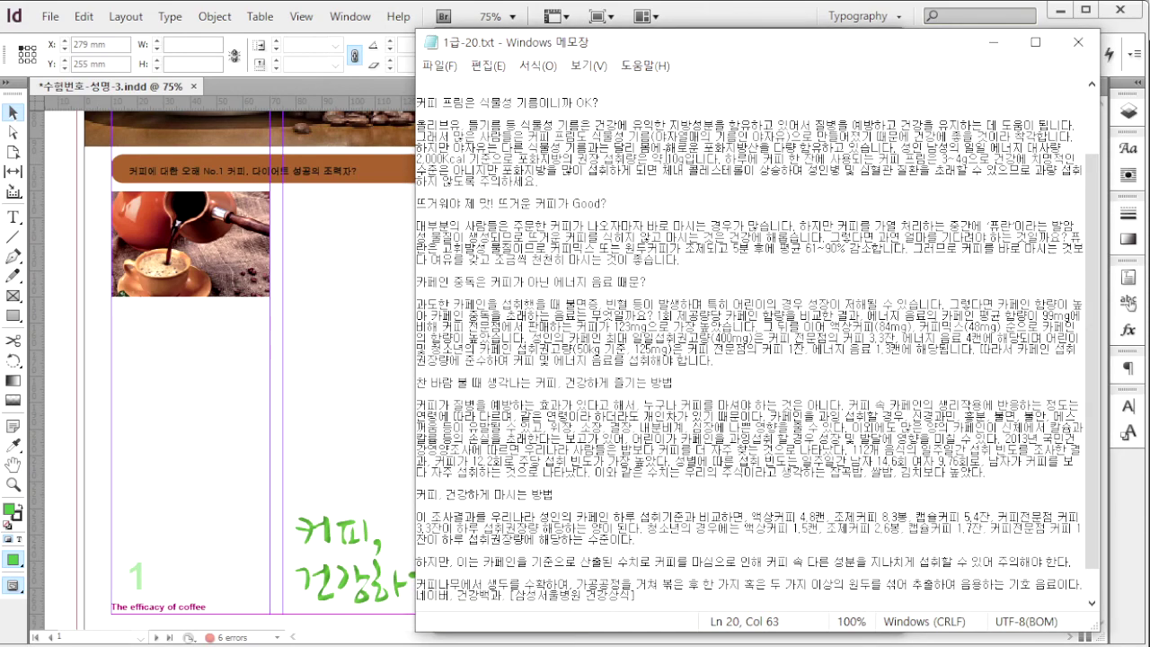
scroll(711, 195, "up", 3)
left_click_drag(688, 126, 308, 128)
left_click(307, 128)
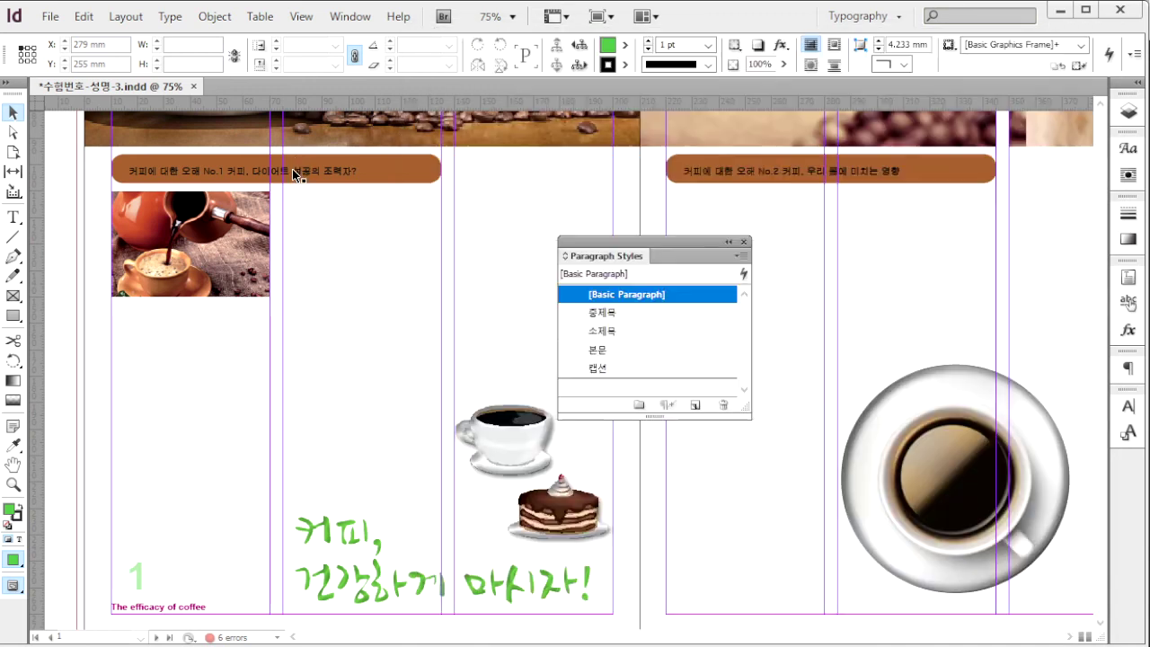
left_click(340, 176)
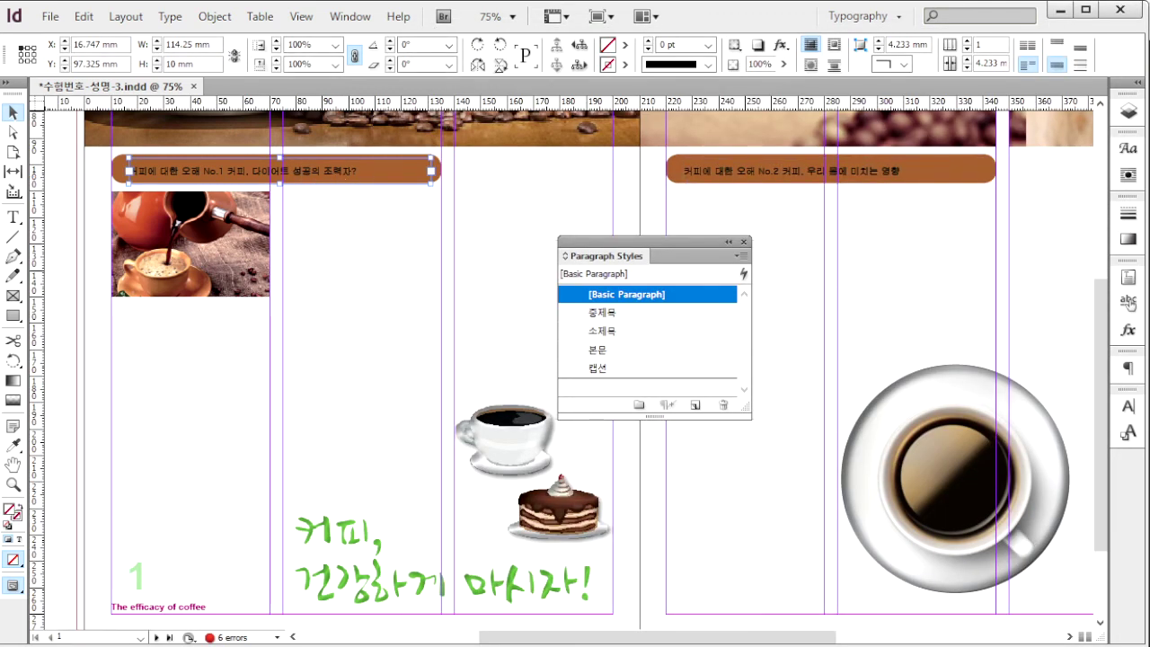
left_click(809, 171, "shift")
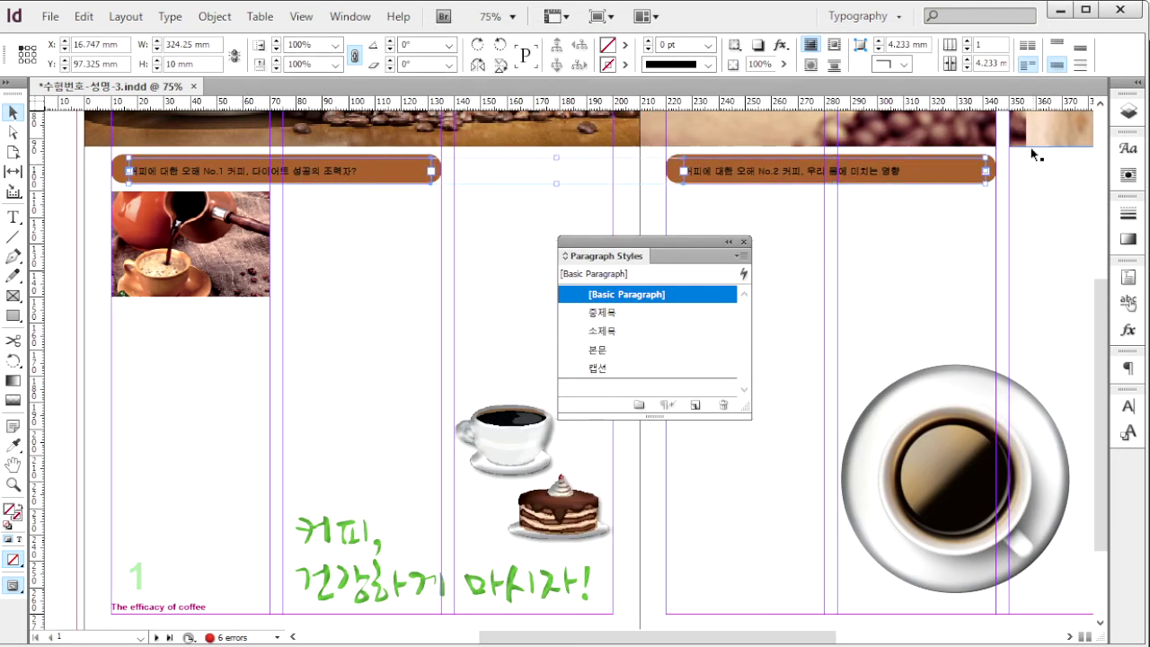
left_click(632, 335)
left_click(404, 292)
Draw a text frame about 190 by 157 mm across page 1's three columns and paste the article text from 1급-20.txt
left_click(14, 216)
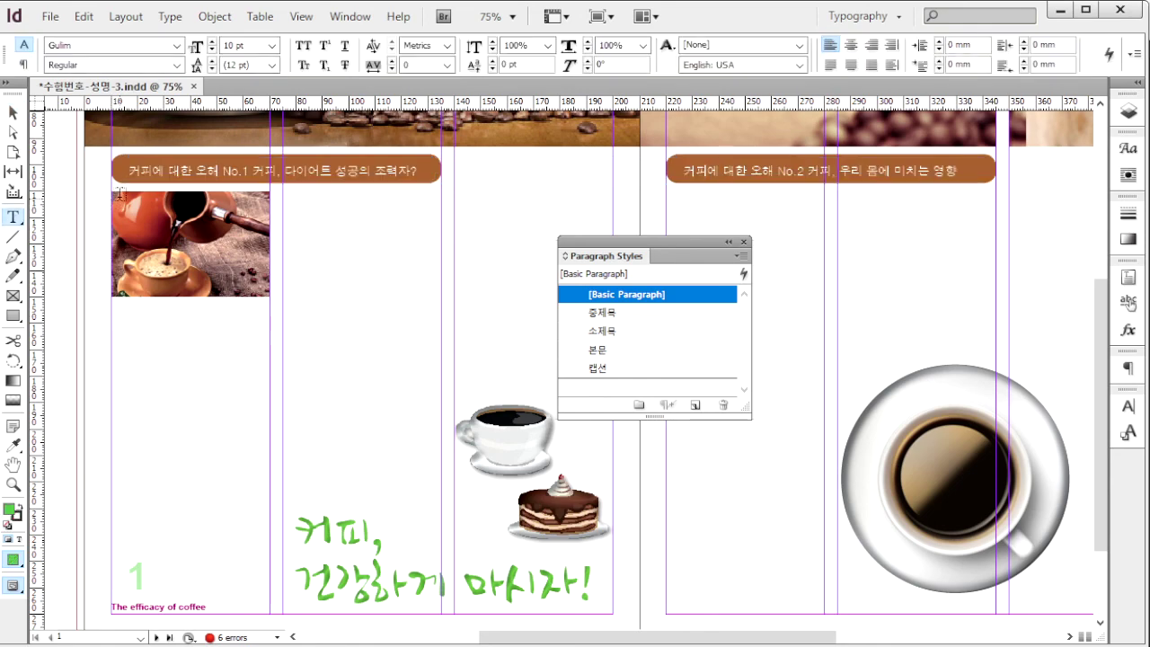
left_click_drag(111, 199, 602, 600)
key("alt+Tab")
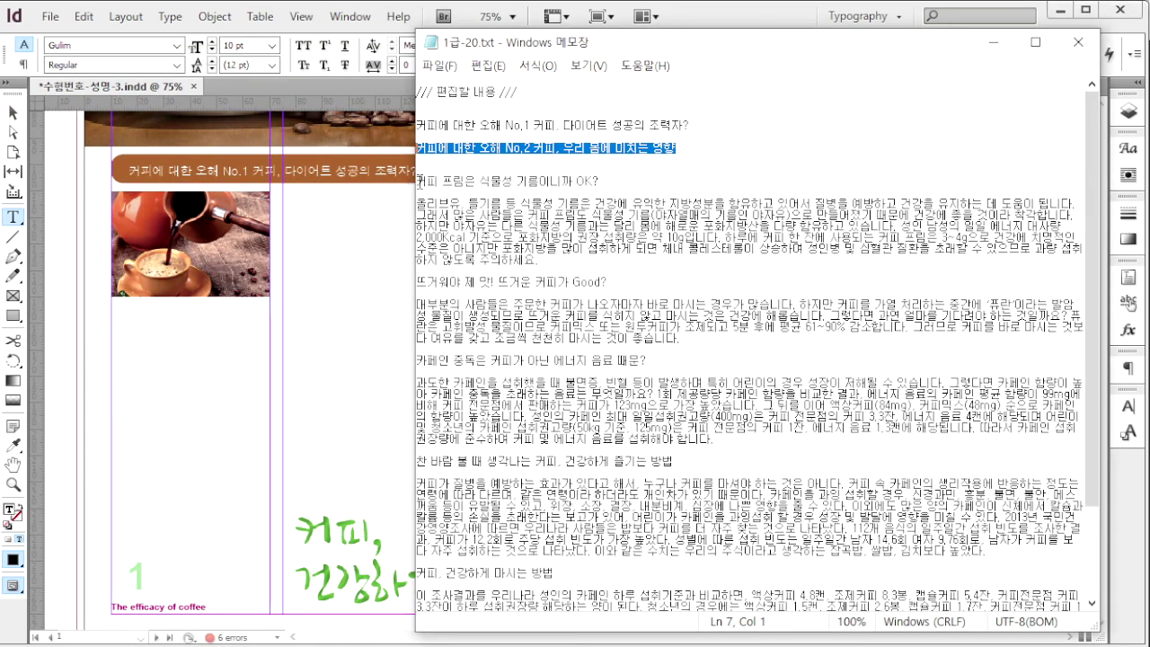
left_click_drag(416, 182, 647, 568)
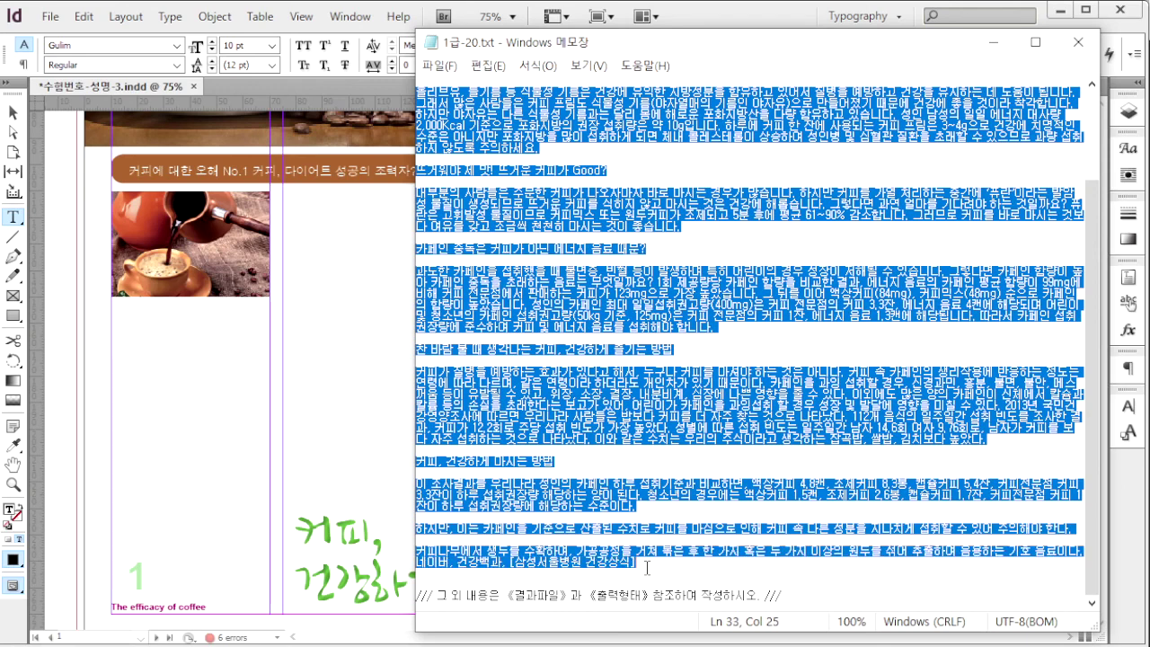
key("ctrl+c")
left_click(192, 325)
key("ctrl+v")
key("Escape")
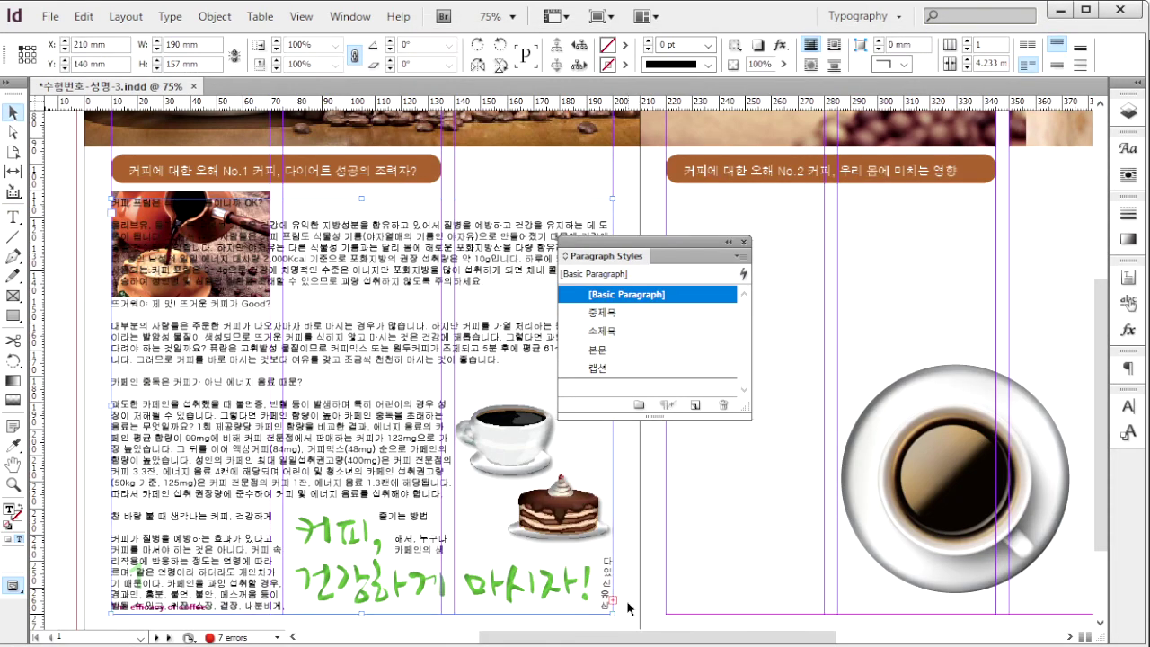
Thread the overset text into a new frame about 190 by 160.5 mm on page 2 and check the 1급-301 reference
left_click(612, 600)
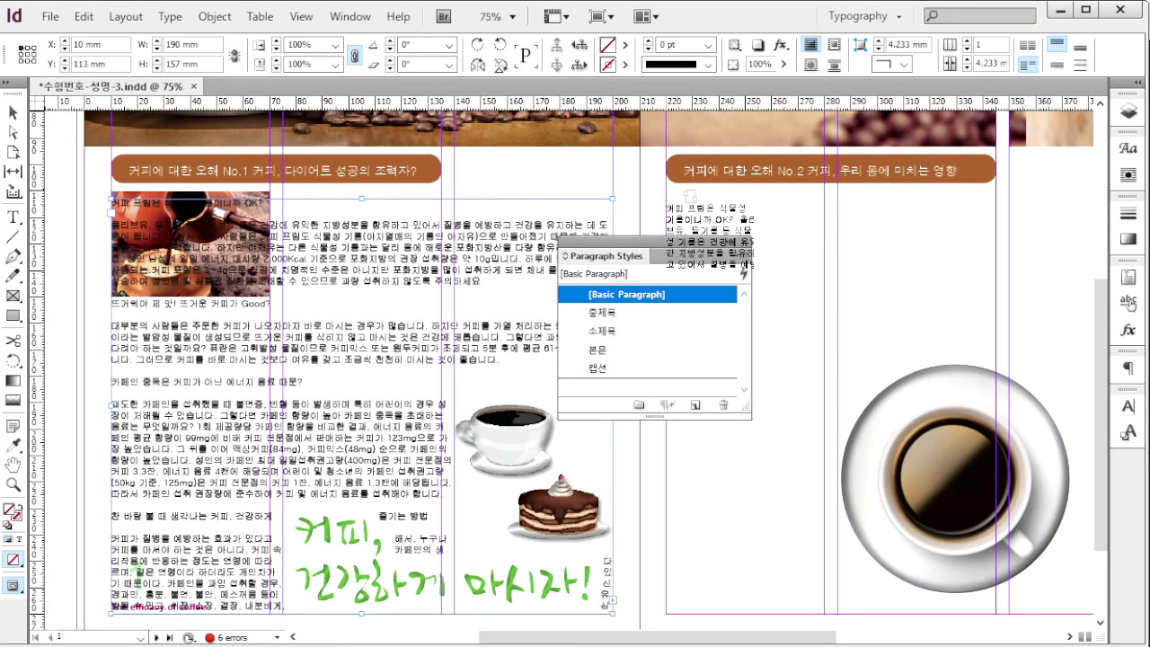
left_click_drag(666, 190, 1002, 614)
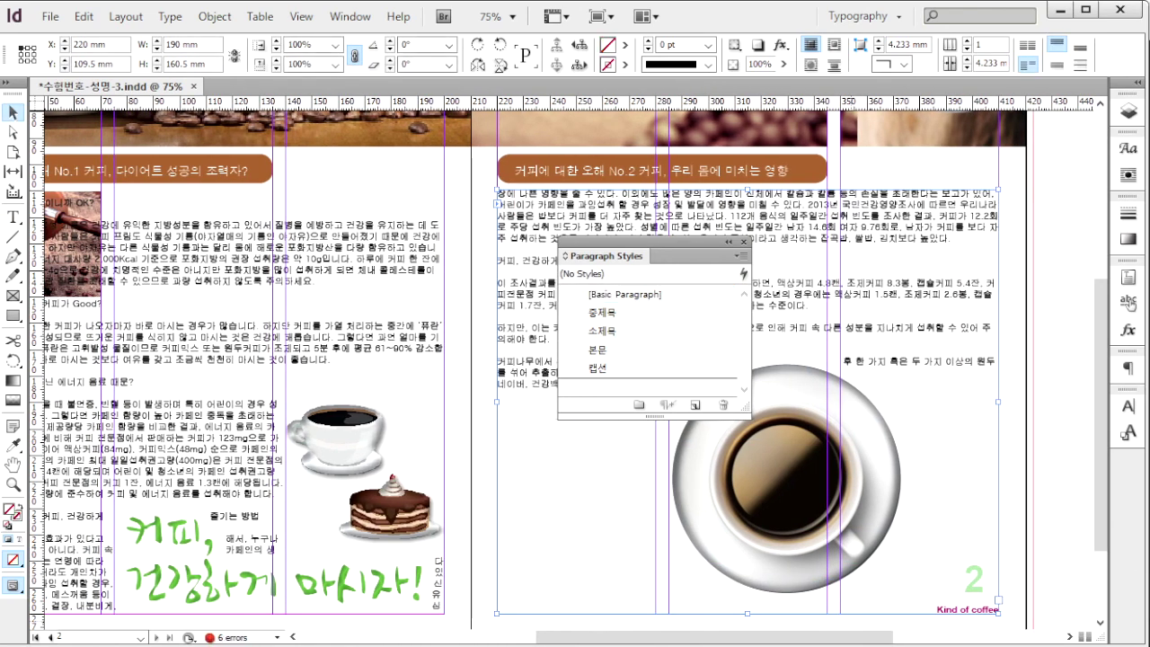
key("alt+Tab")
scroll(733, 278, "up", 1)
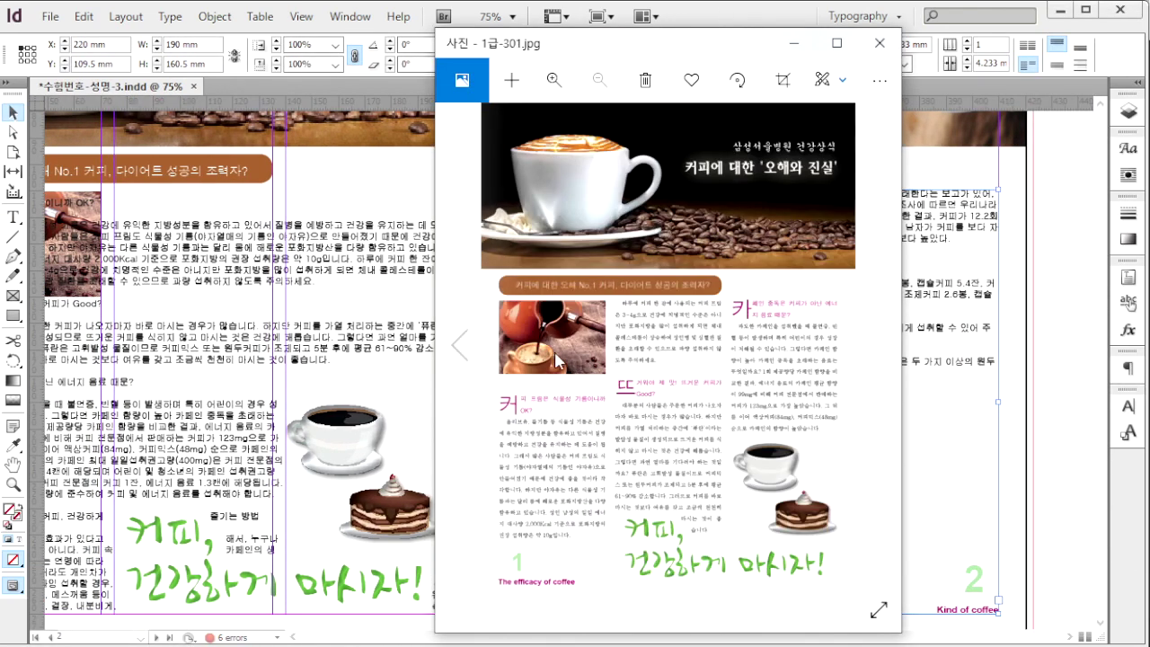
left_click(794, 42)
Set the body text frames on both pages to three columns with a 5 mm gutter
left_click(424, 228)
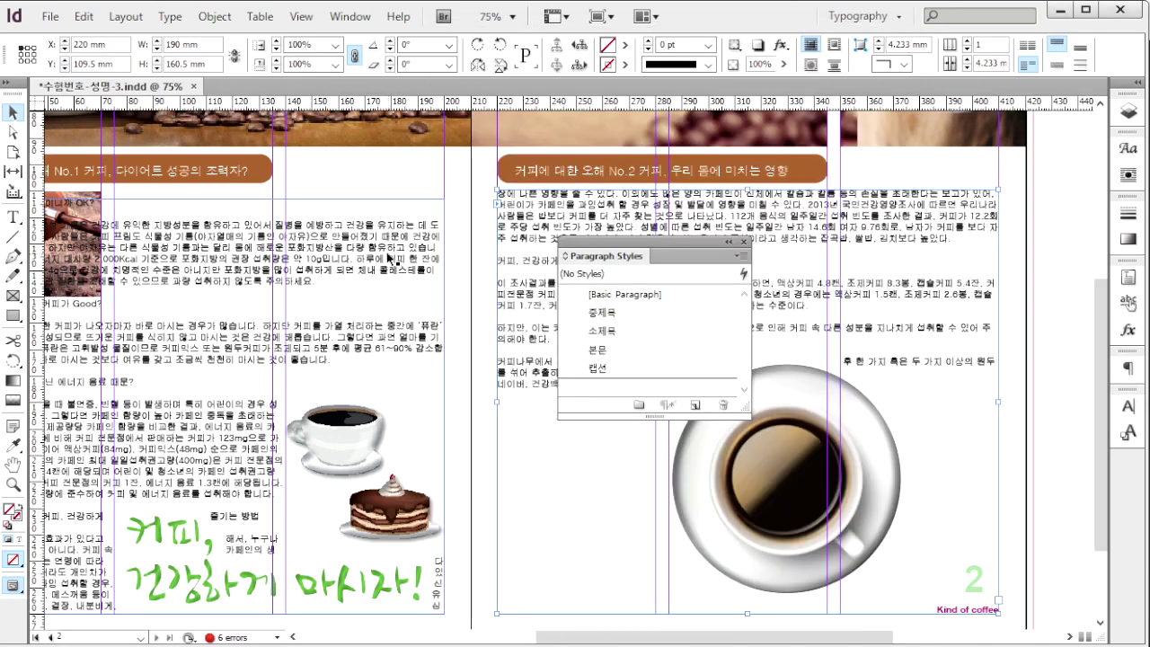
left_click(967, 40)
left_click(967, 40)
left_click(967, 59)
left_click(947, 200)
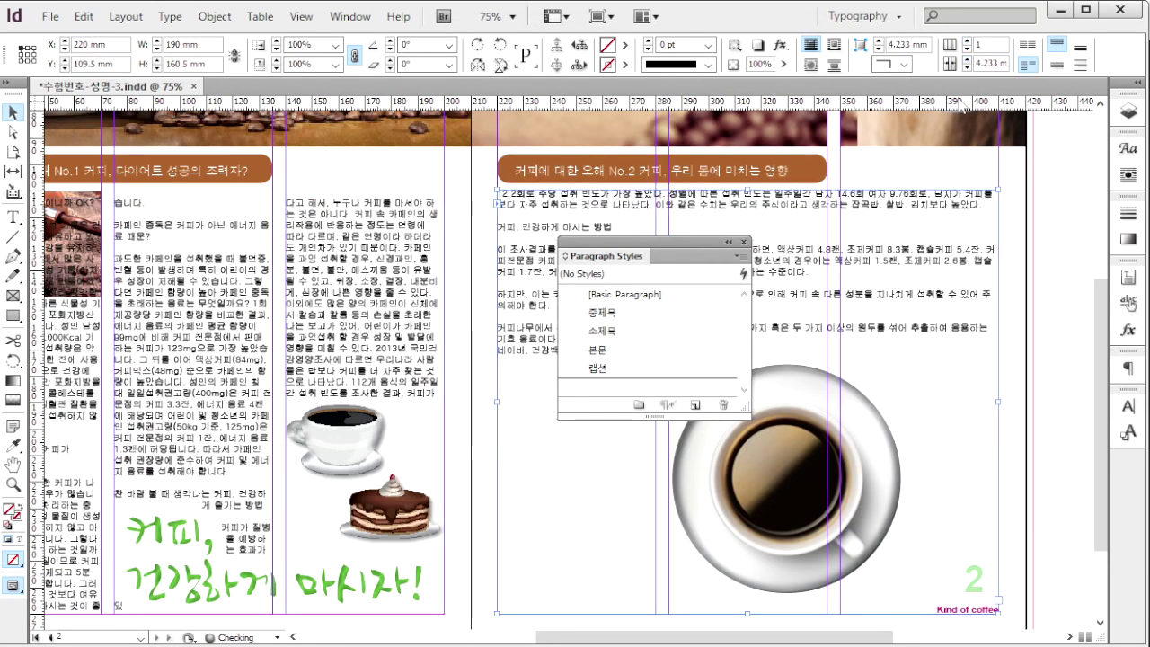
left_click(967, 44)
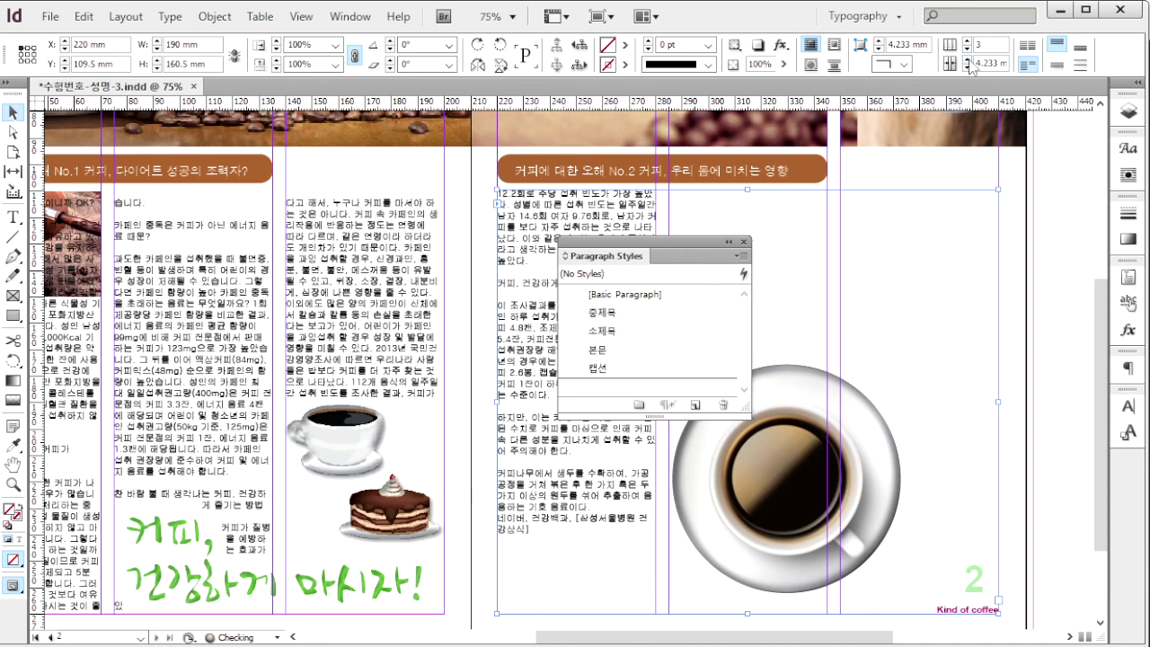
left_click(968, 60)
Apply the 소제목 style to the subheadings "커피 프림은 식물성 기름이니까 OK?" and "뜨거워야 제 맛! 뜨거운 커피가 Good?"
key("alt+Tab")
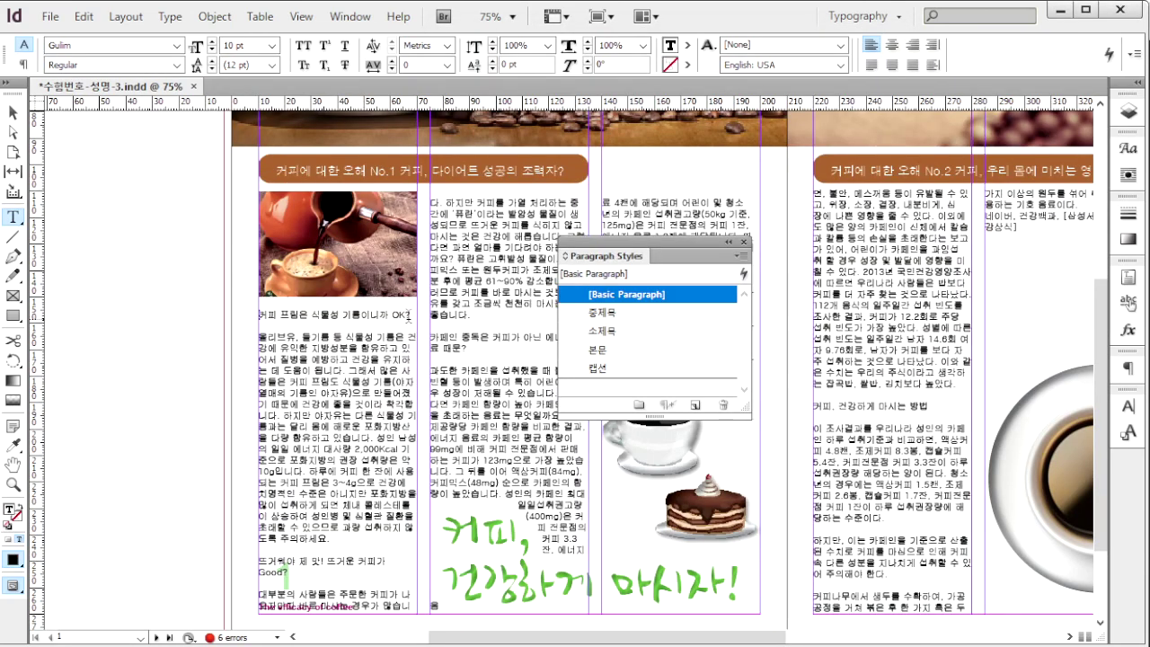
left_click_drag(408, 315, 258, 315)
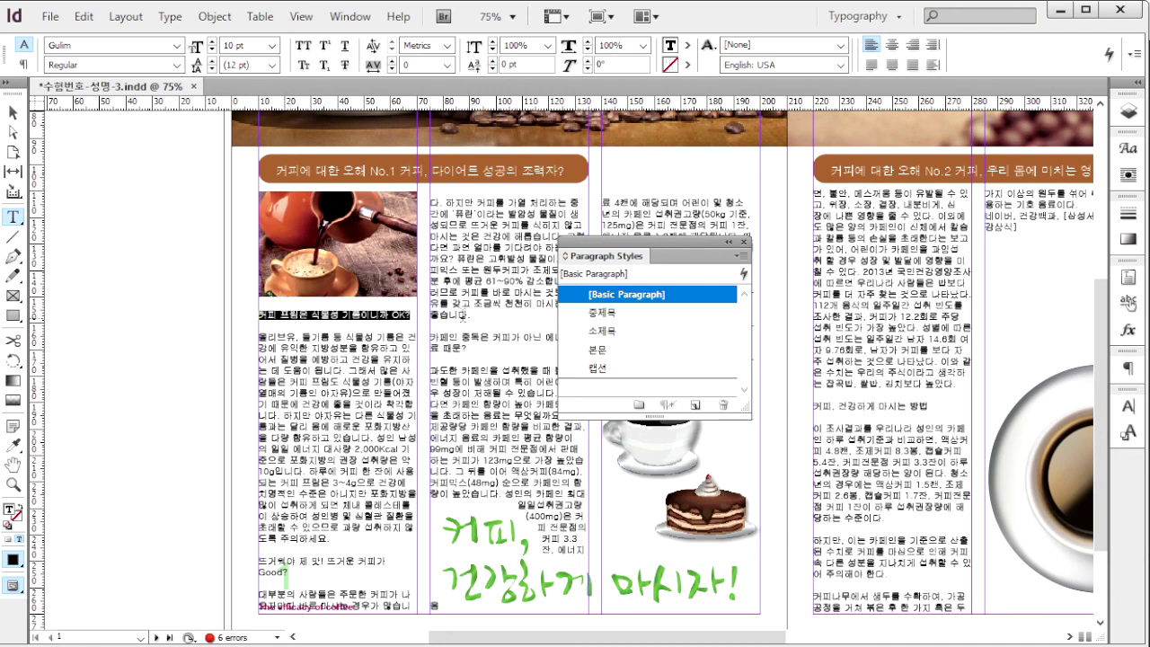
left_click(615, 331)
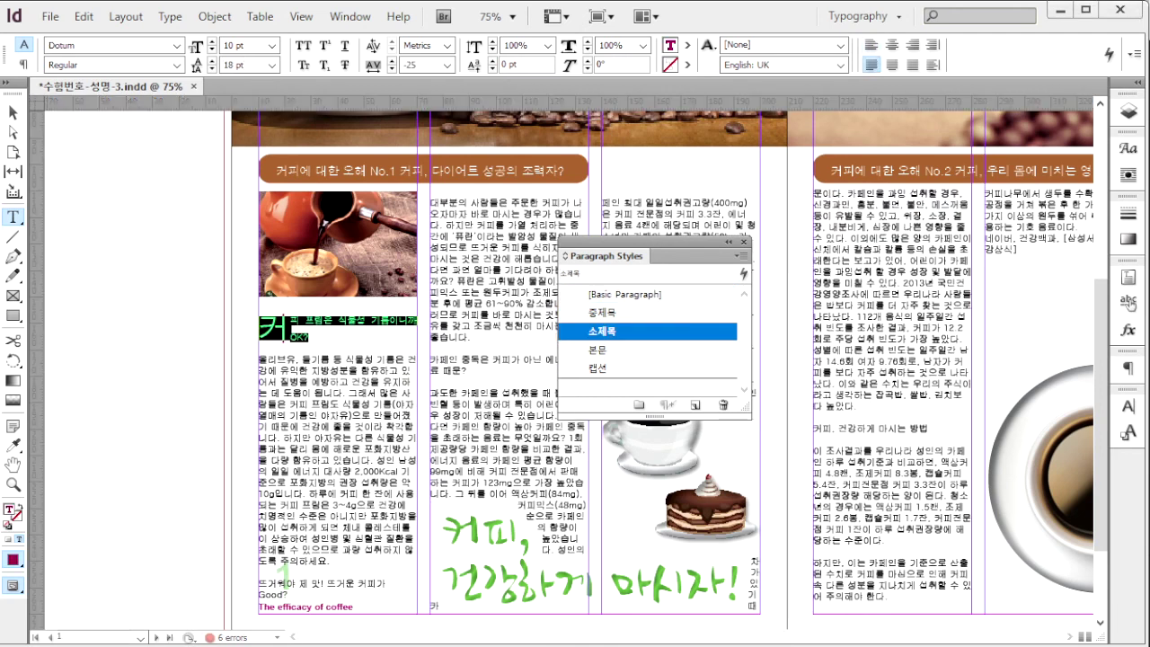
key("alt+Tab")
left_click(344, 461)
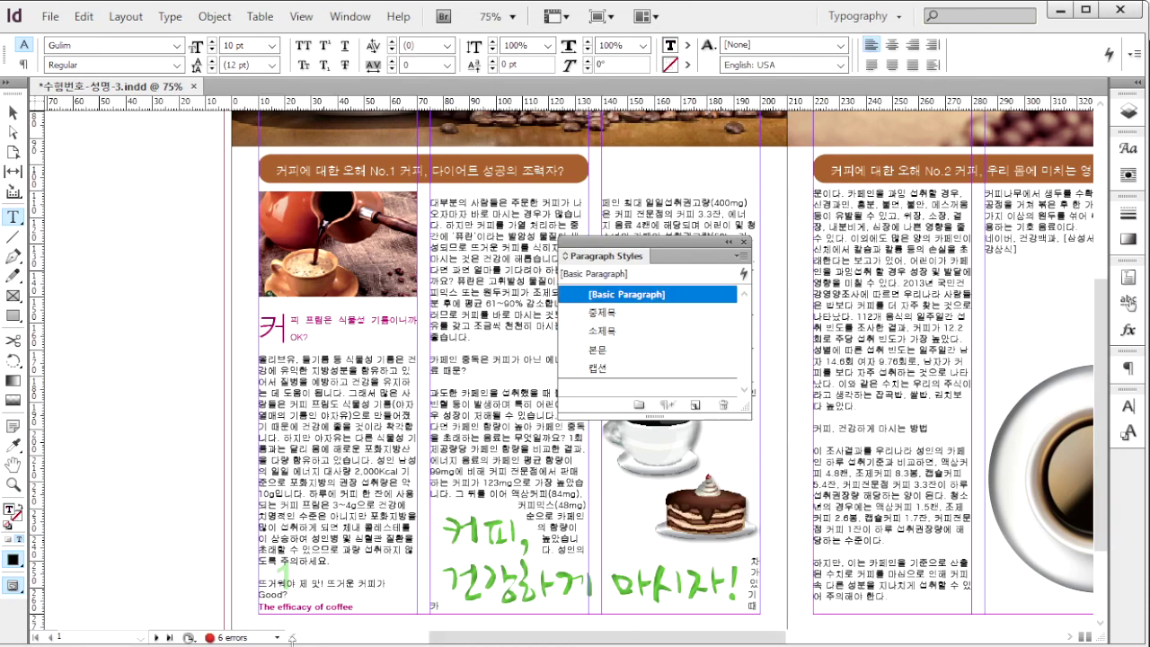
left_click_drag(289, 595, 253, 580)
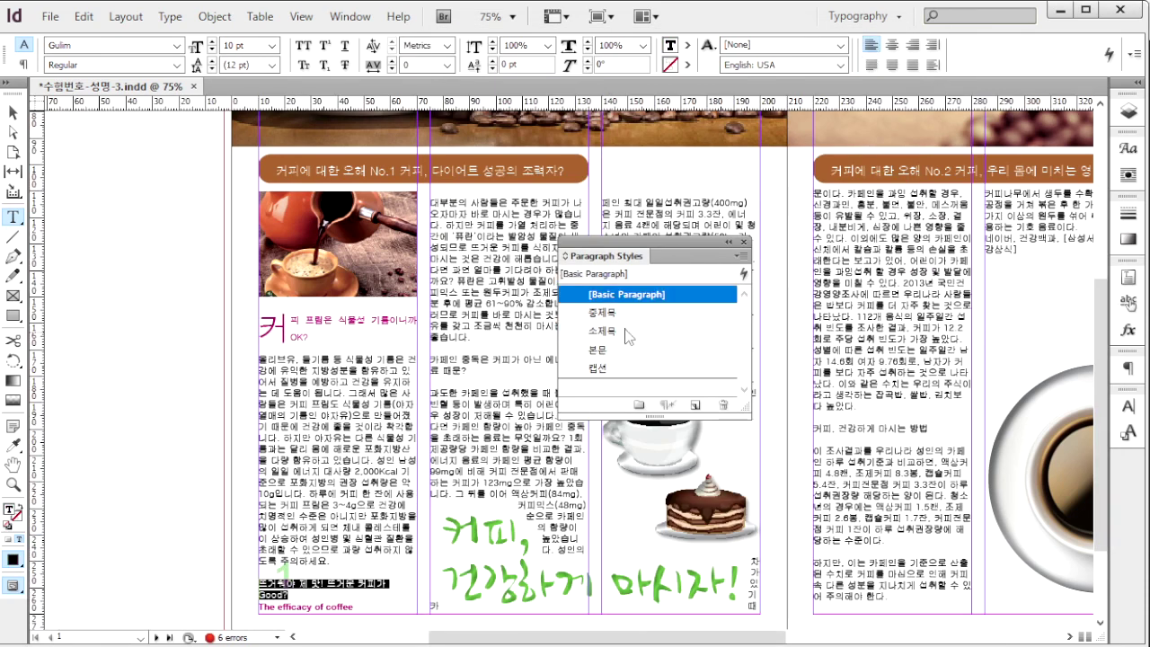
left_click(615, 330)
Lower the top edge of page 1's body text frame to a height of 152 mm and move the style list off the page
left_click(13, 112)
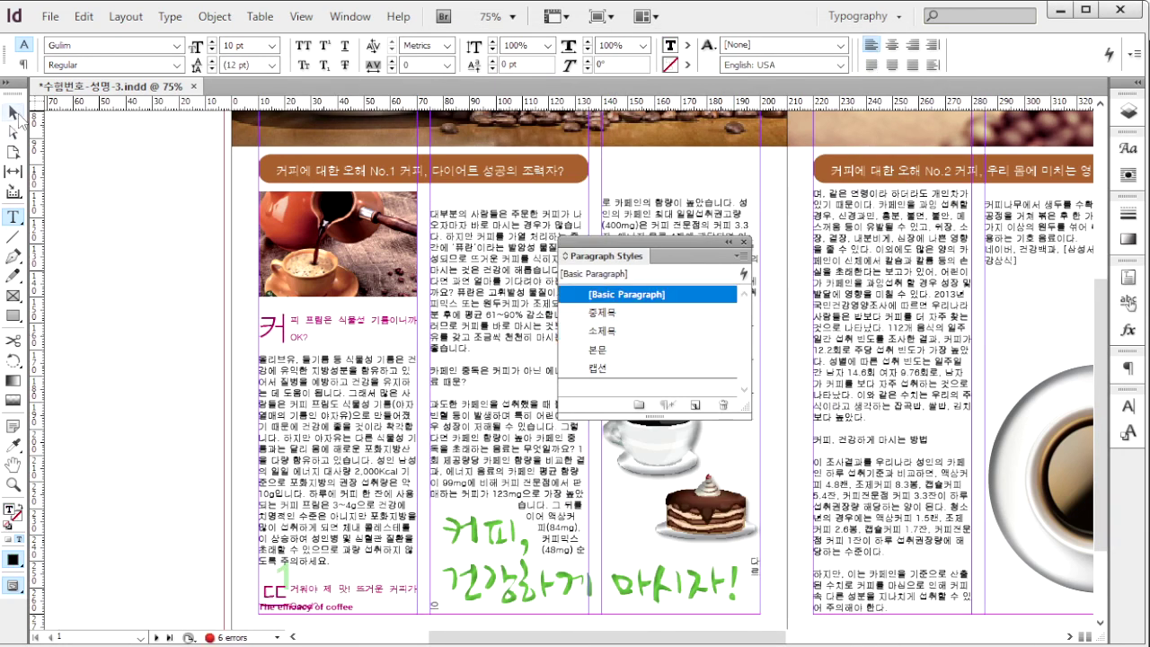
left_click_drag(508, 197, 509, 213)
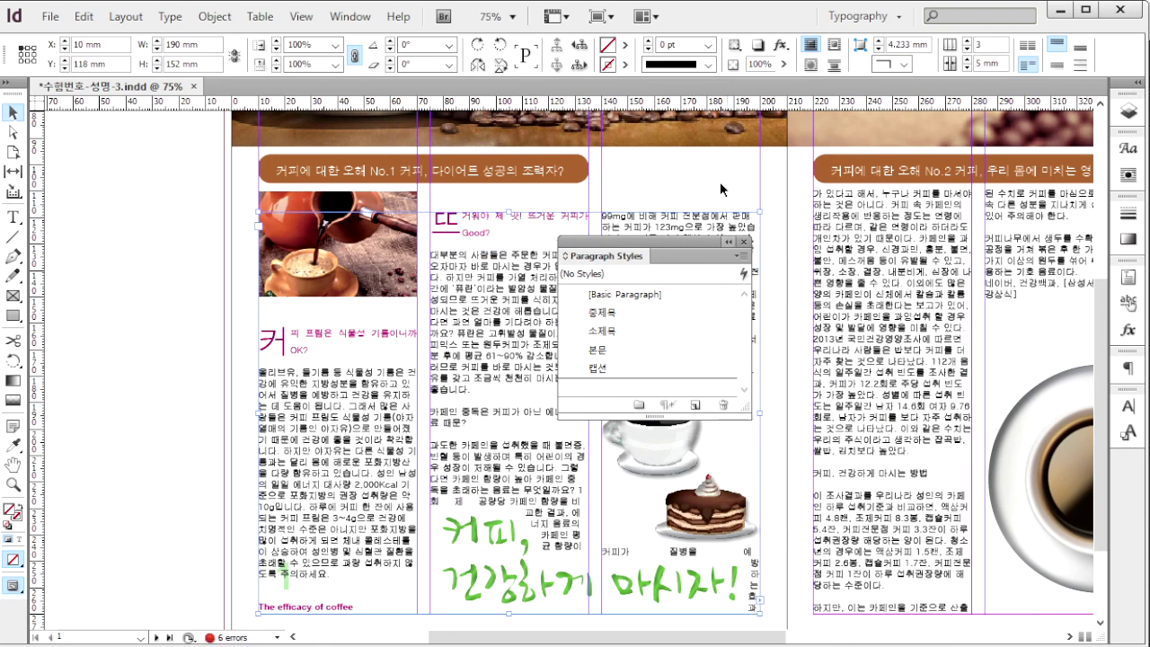
left_click_drag(693, 244, 189, 173)
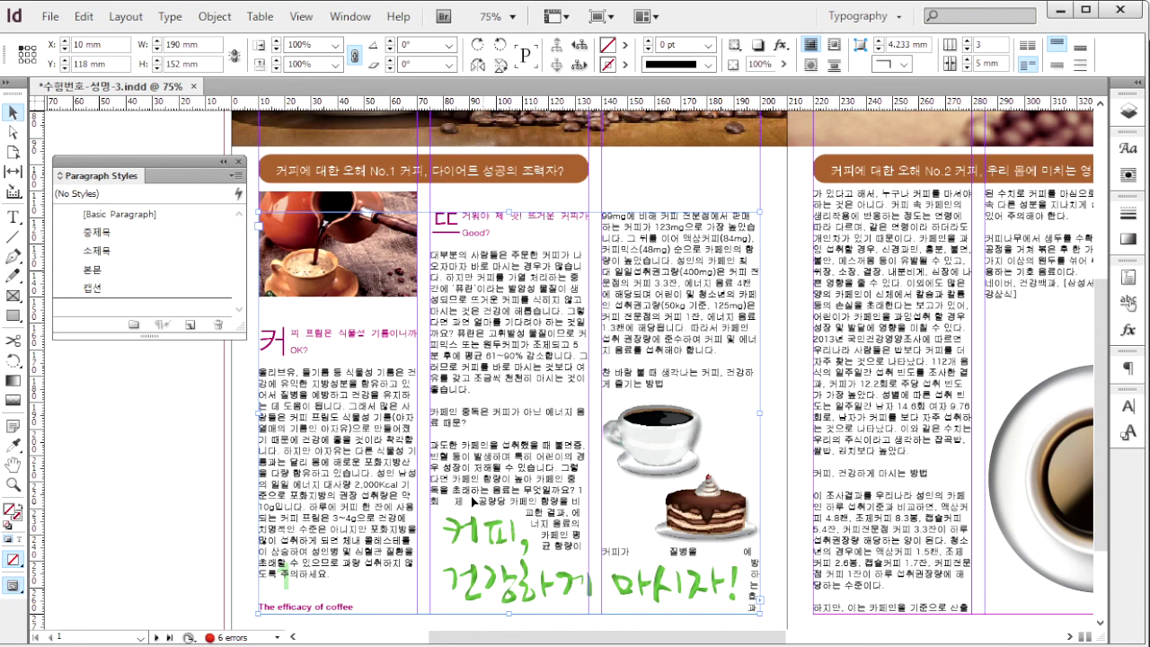
Apply the 소제목 style to the subheading "카페인 중독은 커피가 아닌 에너지 음료 때문?"
double_click(485, 424)
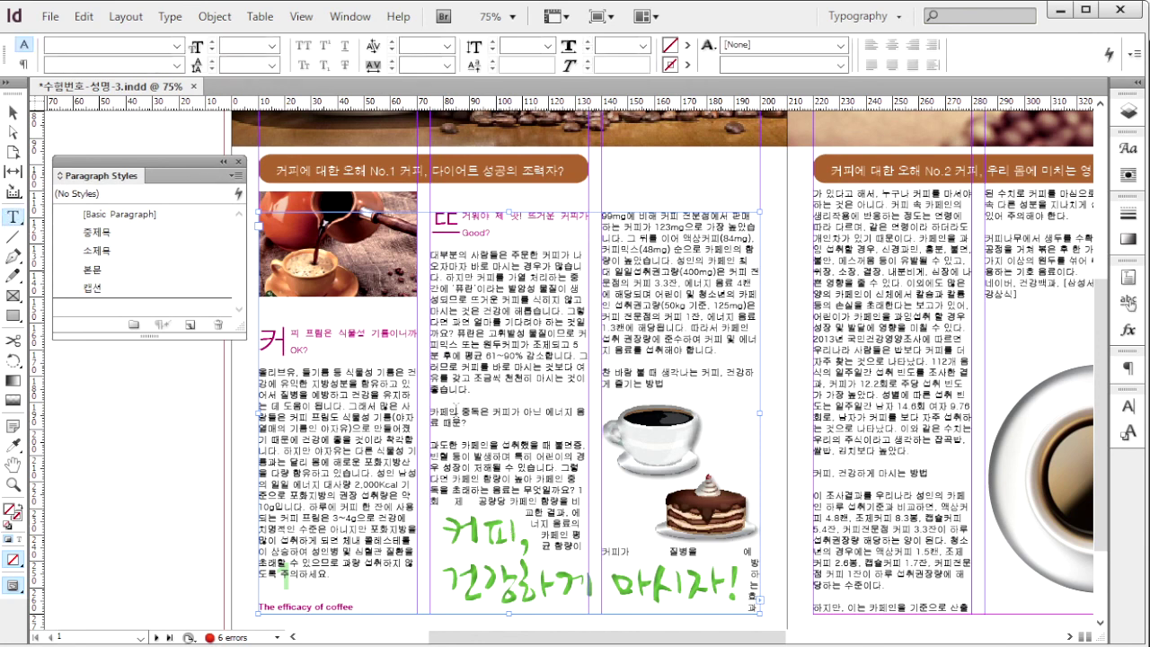
triple_click(485, 424)
left_click(96, 250)
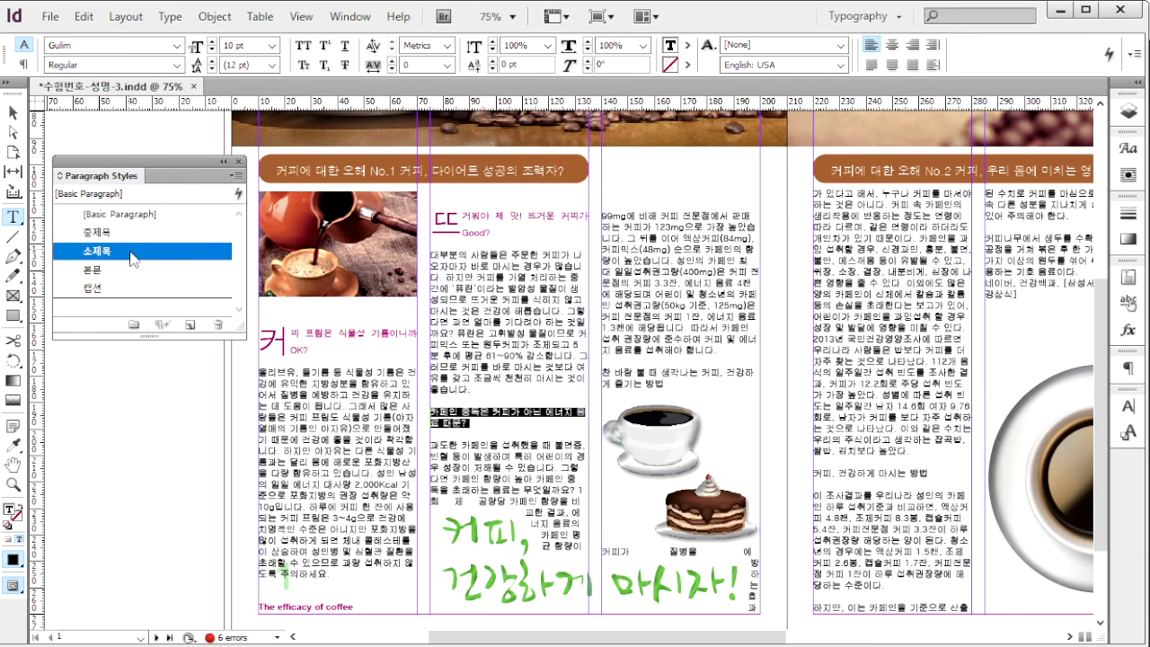